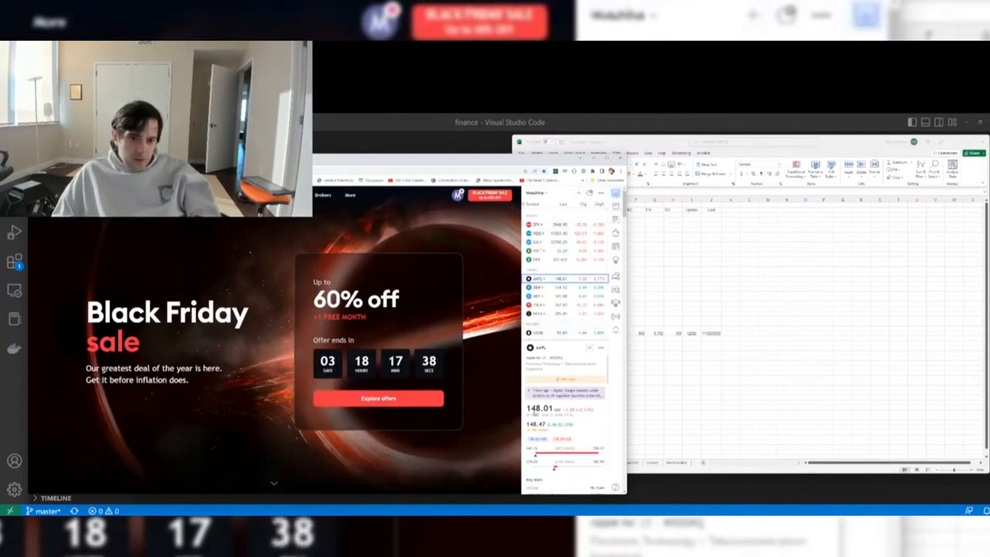
# - Look over the AAPL, TSLA and SPX details and their available options in the watchlist
pyautogui.scroll(-5, 572, 438)
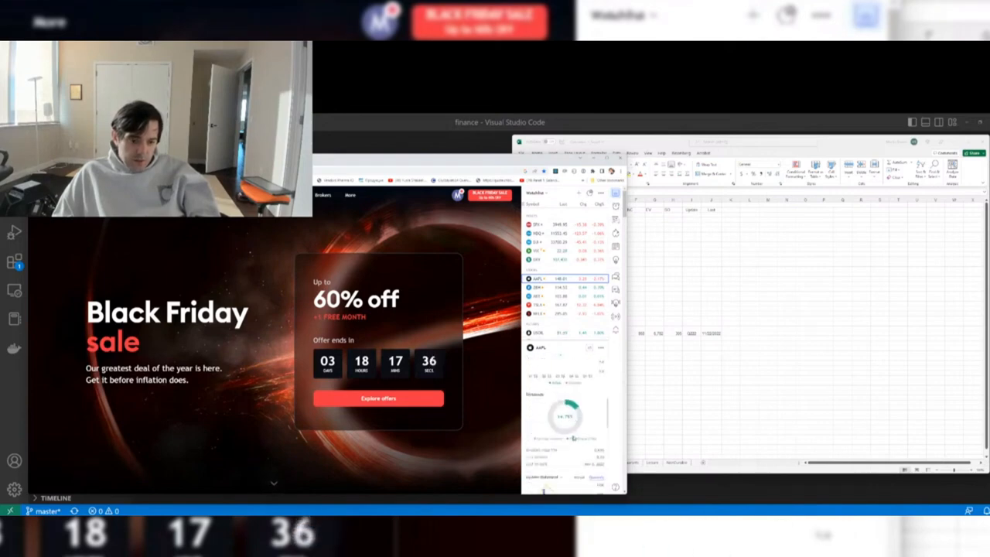
pyautogui.scroll(-3, 573, 437)
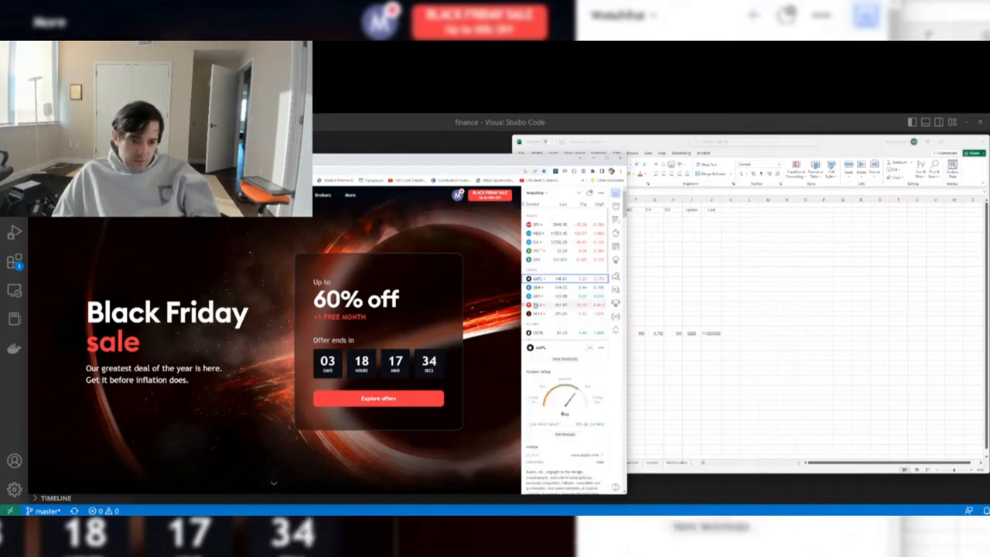
pyautogui.click(535, 305)
pyautogui.rightClick(535, 306)
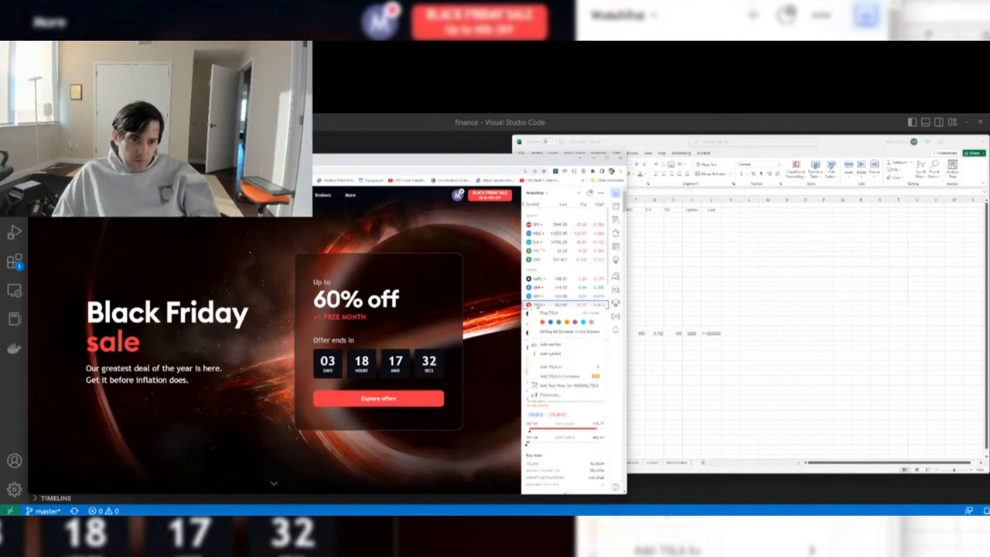
pyautogui.rightClick(572, 307)
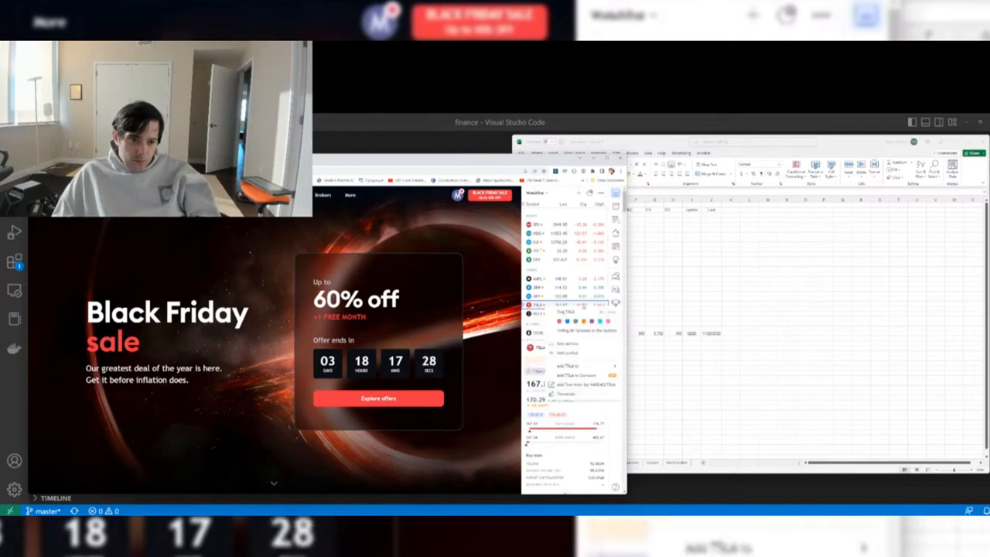
pyautogui.doubleClick(589, 305)
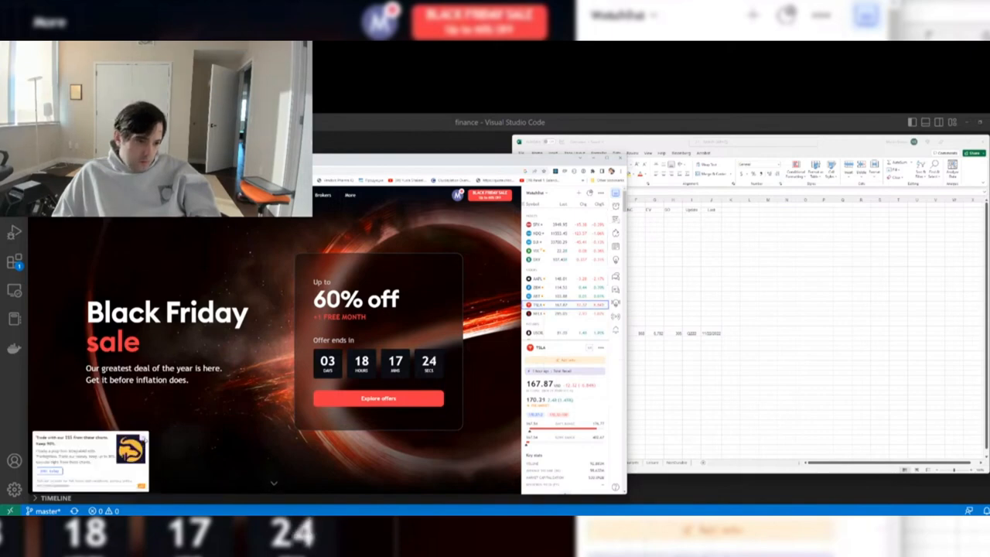
pyautogui.click(144, 437)
pyautogui.click(409, 246)
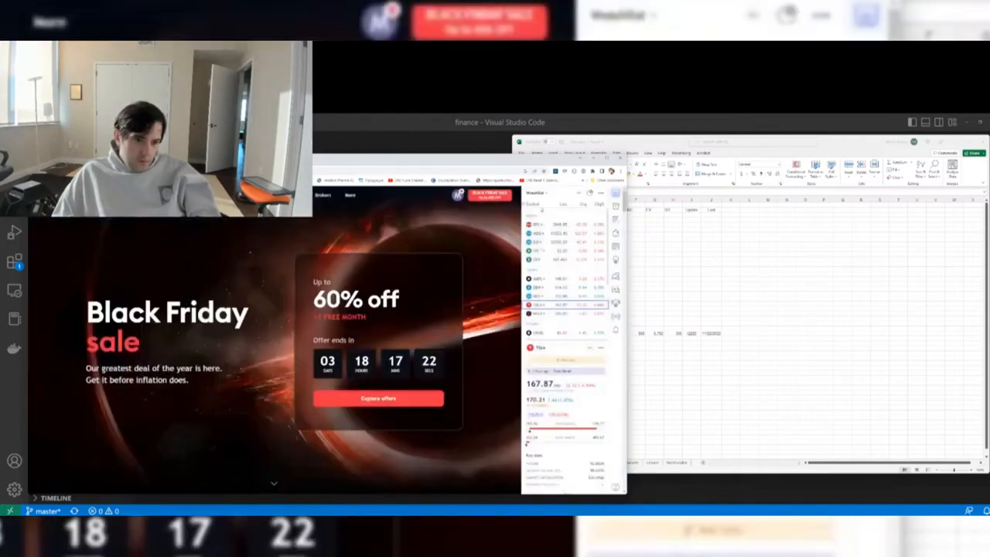
pyautogui.click(535, 225)
pyautogui.rightClick(536, 230)
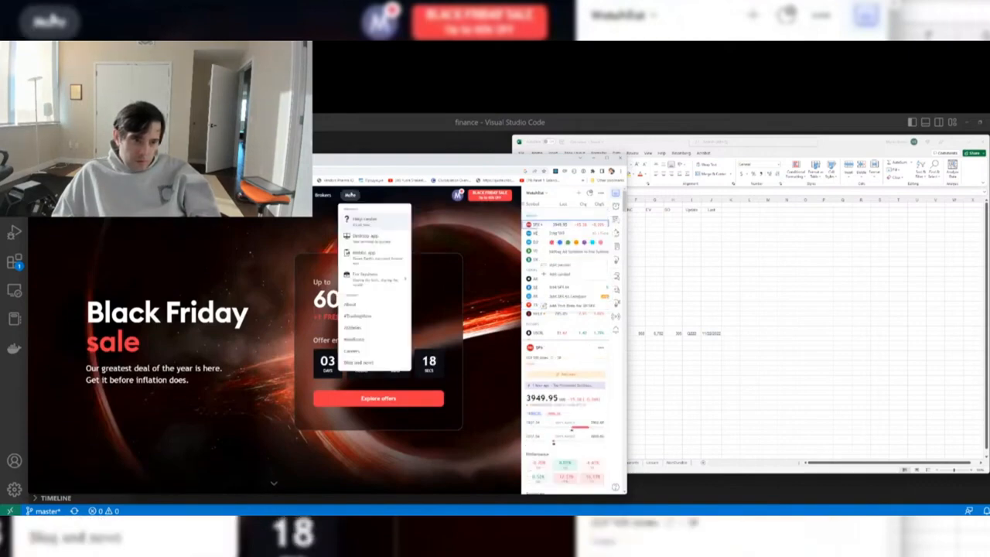
# - Open the full chart page and load the chart for the ticker AMC
pyautogui.moveTo(272, 195)
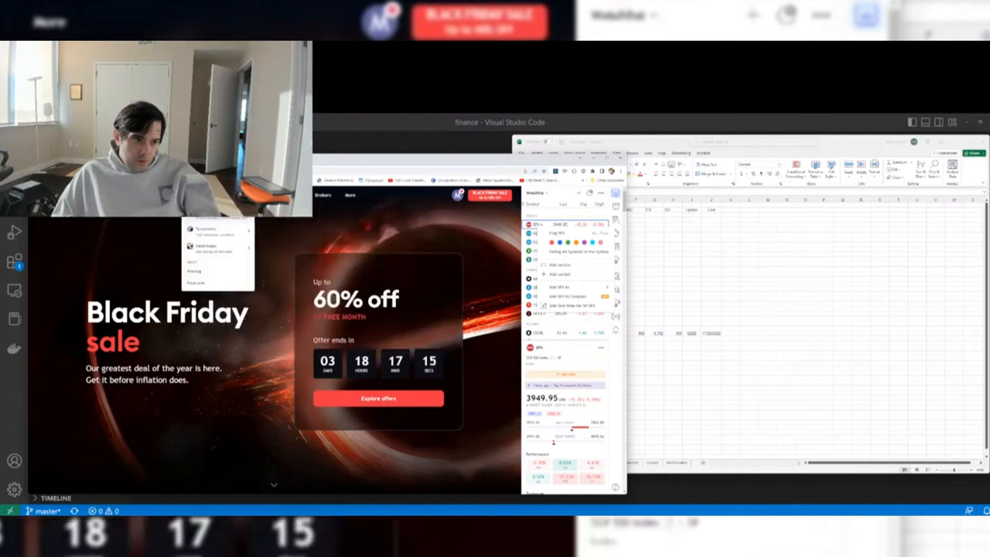
pyautogui.click(217, 219)
pyautogui.click(205, 246)
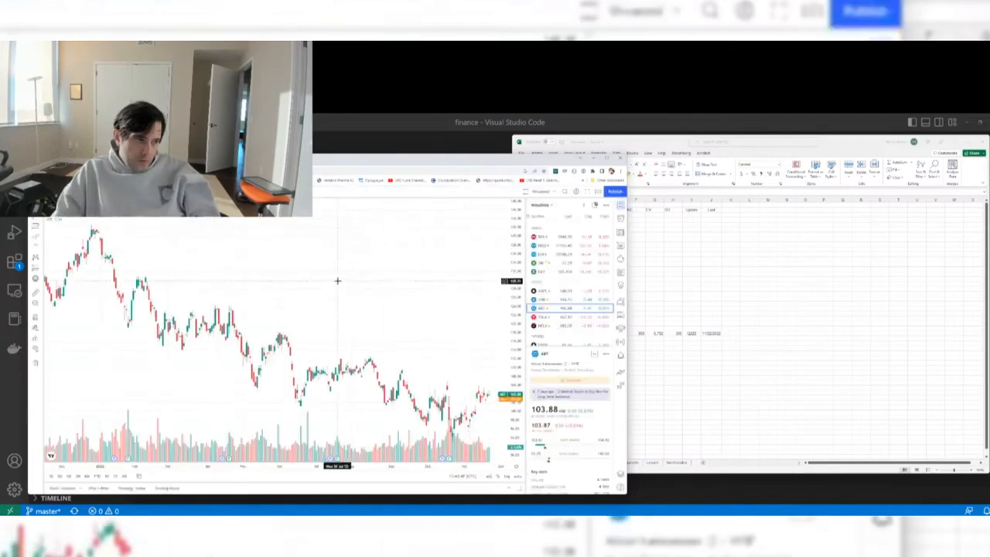
pyautogui.write('amc')
pyautogui.press('Return')
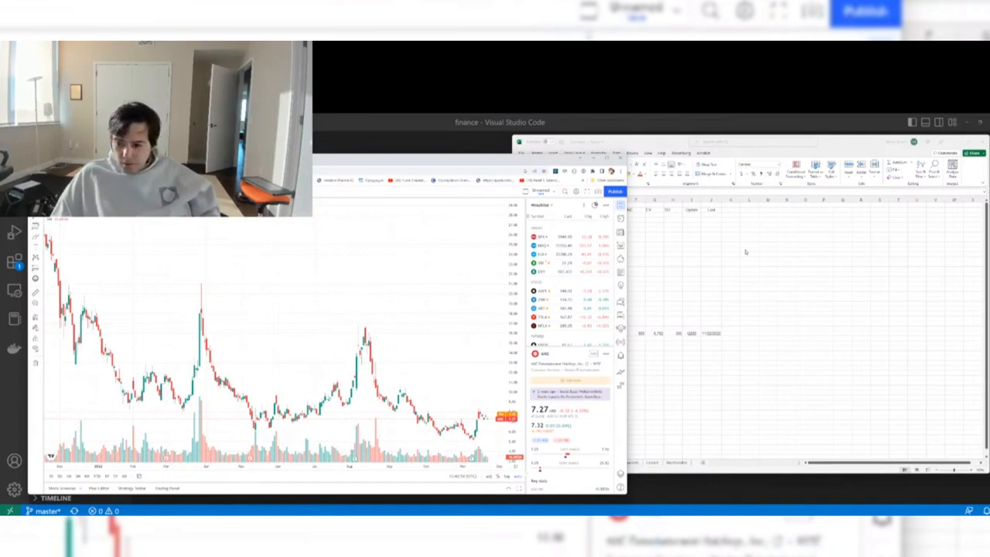
# - Switch to Excel, open the AMC workbook from the retail company list and set the share price to 7
pyautogui.click(746, 251)
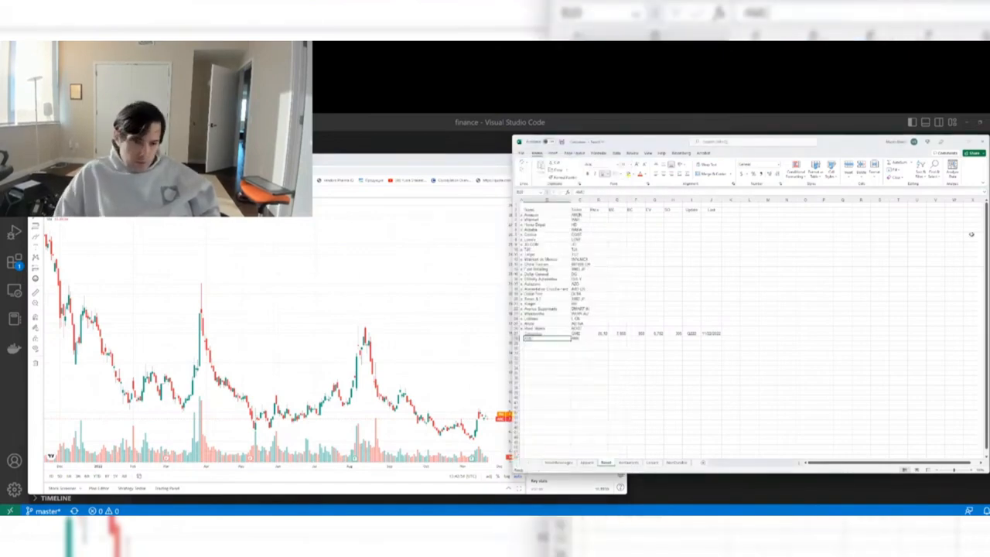
pyautogui.click(533, 338)
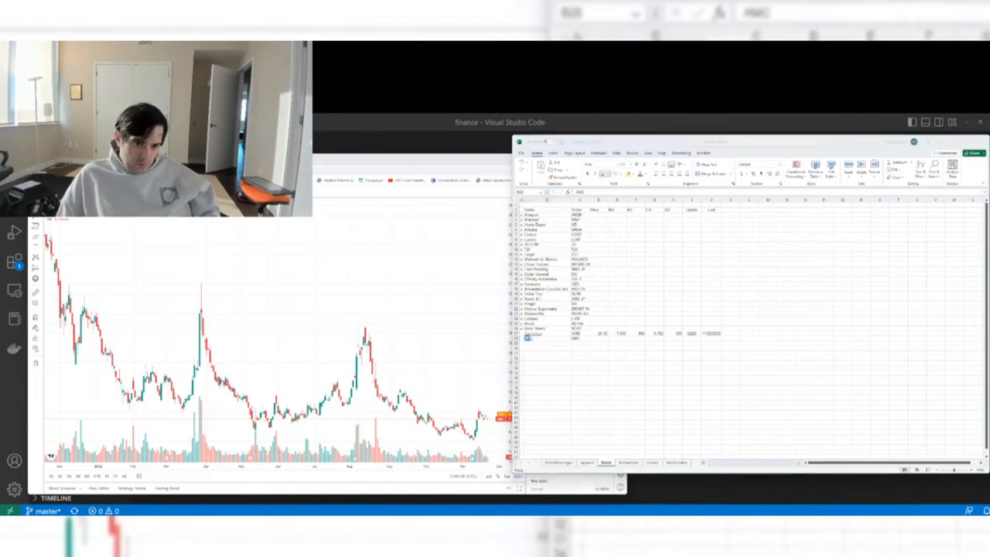
pyautogui.click(775, 211)
pyautogui.write('7')
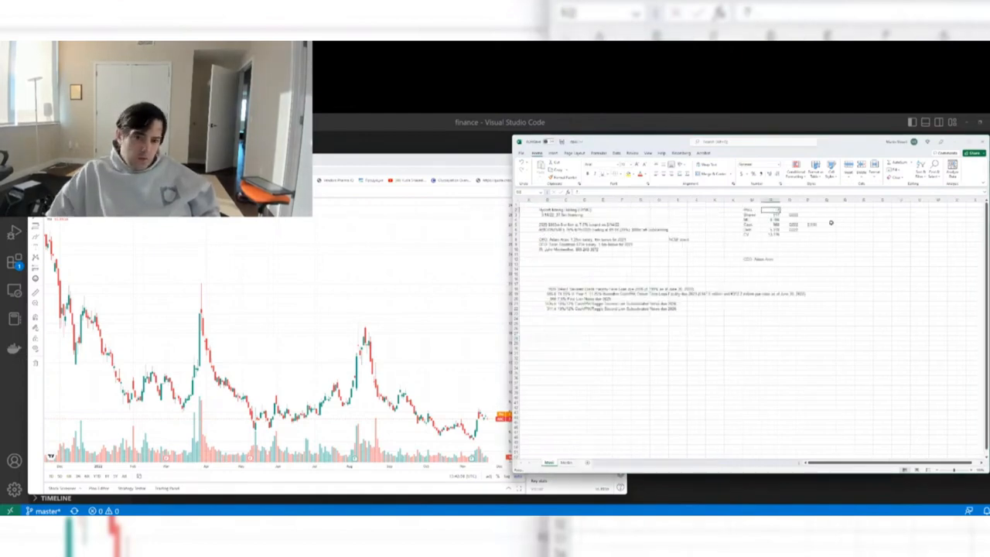
pyautogui.press('Return')
pyautogui.press('Up')
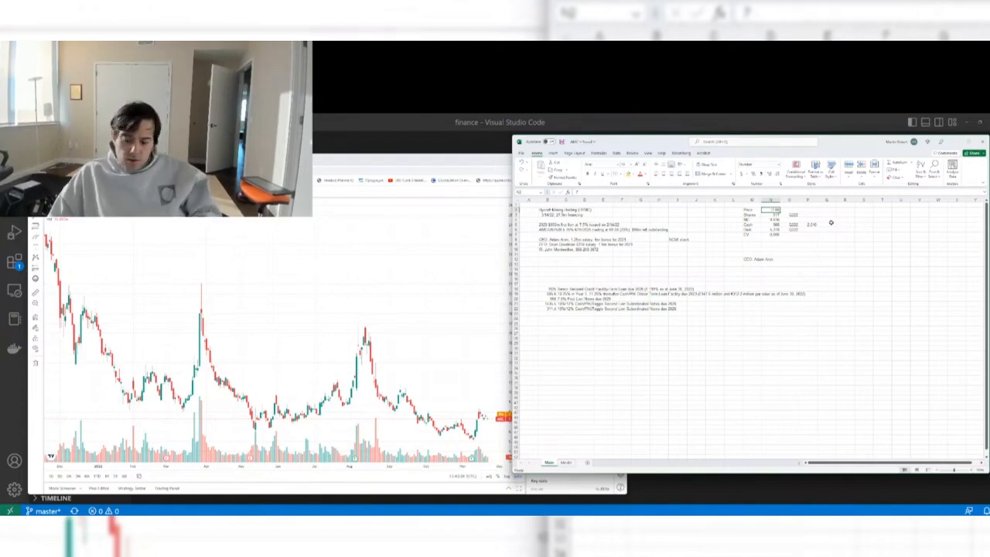
# - Switch to the browser, load the chart for the ticker APE and dismiss the promotional popup
pyautogui.press('Right')
pyautogui.press('Right')
pyautogui.press('Right')
pyautogui.click(164, 323)
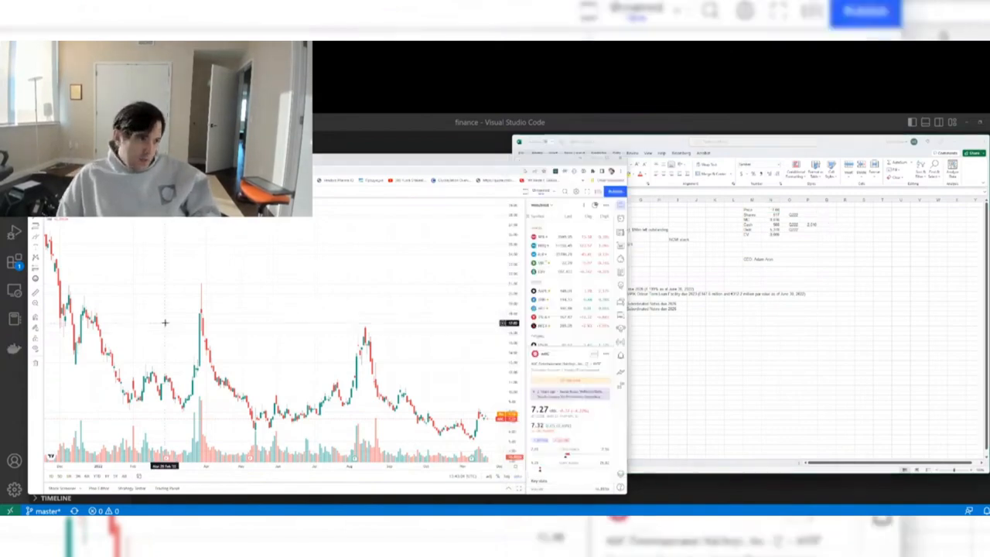
pyautogui.write('APE')
pyautogui.press('Return')
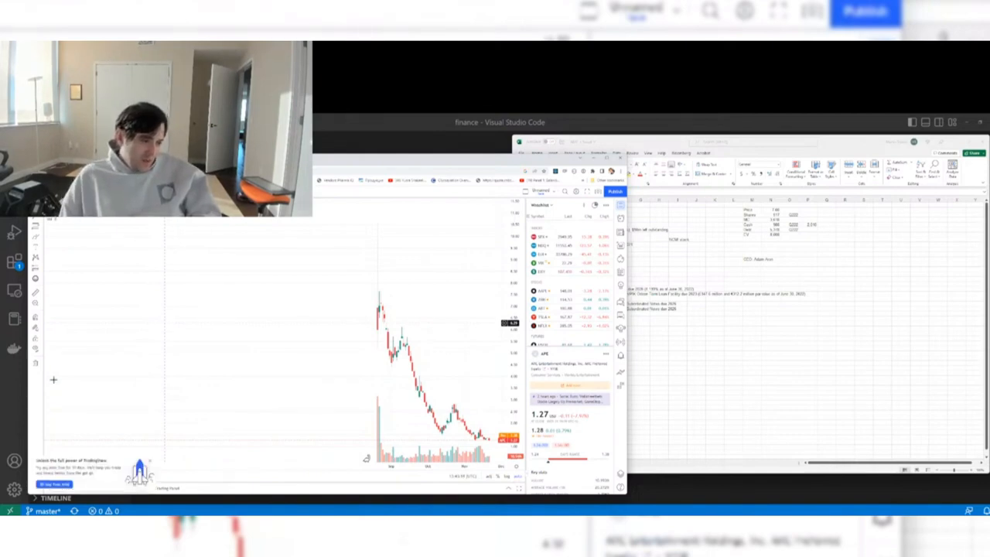
pyautogui.click(152, 463)
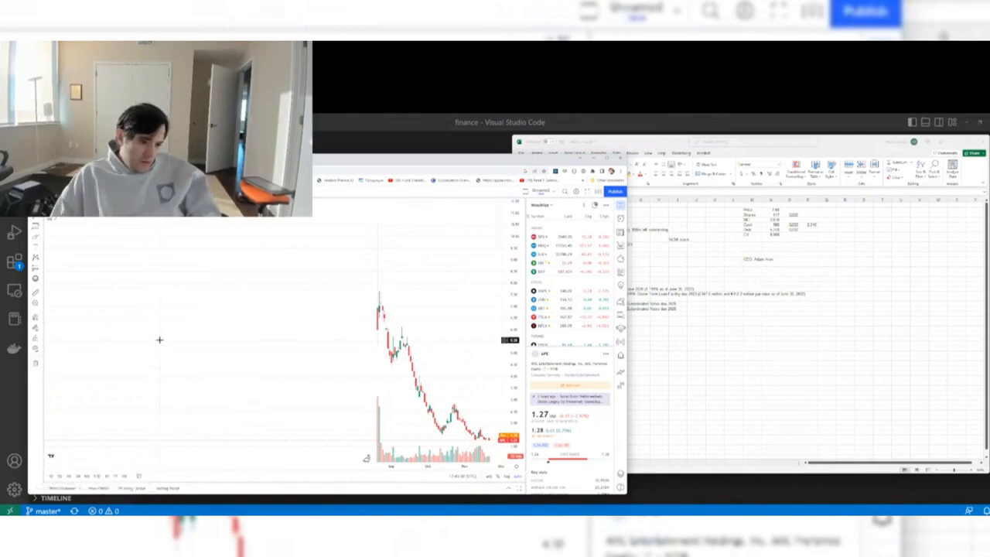
# - Load the AMC chart again and extend the visible price history back to early 2021
pyautogui.write('amc')
pyautogui.press('Return')
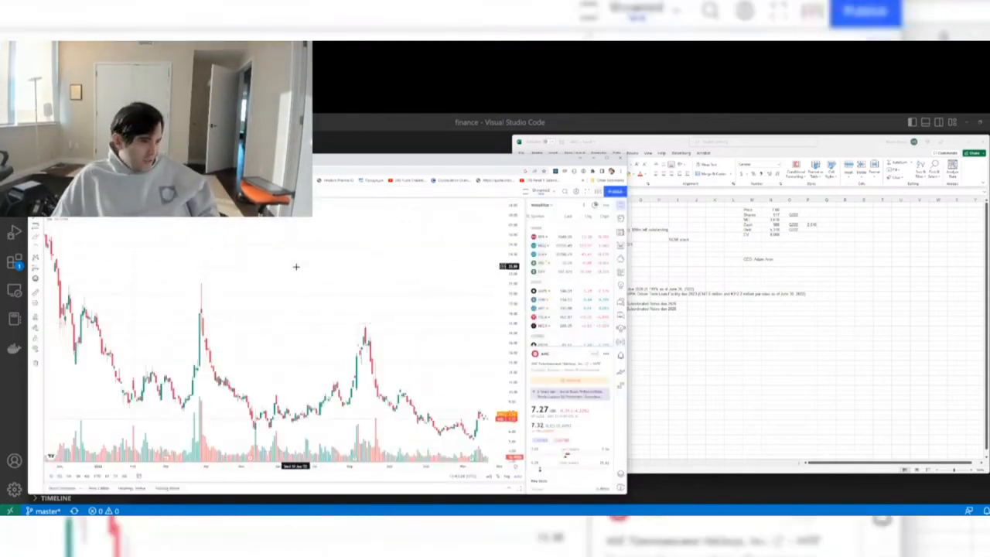
pyautogui.scroll(-5, 296, 271)
pyautogui.scroll(-3, 296, 271)
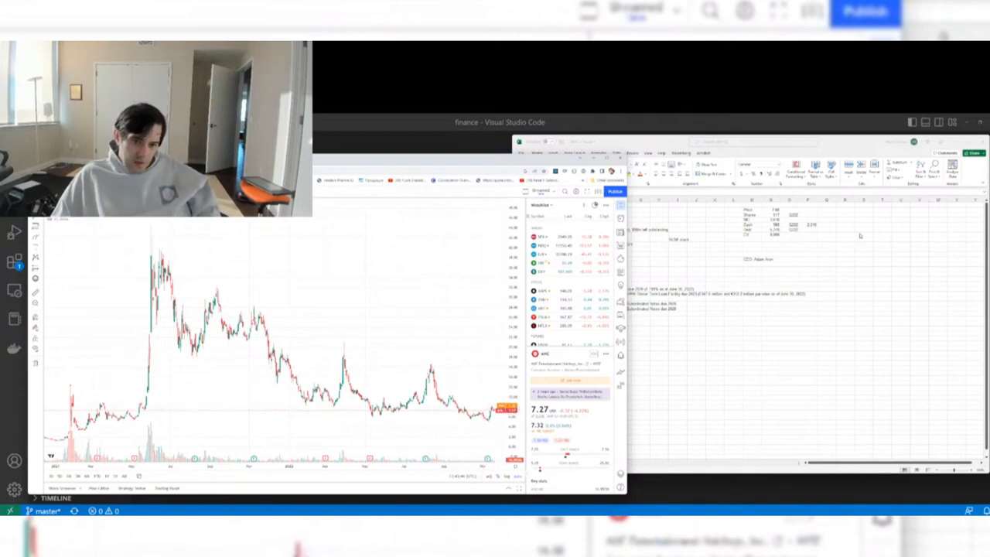
# - Set the share price in the AMC workbook in Excel to 7.33
pyautogui.click(810, 210)
pyautogui.click(773, 210)
pyautogui.write('7')
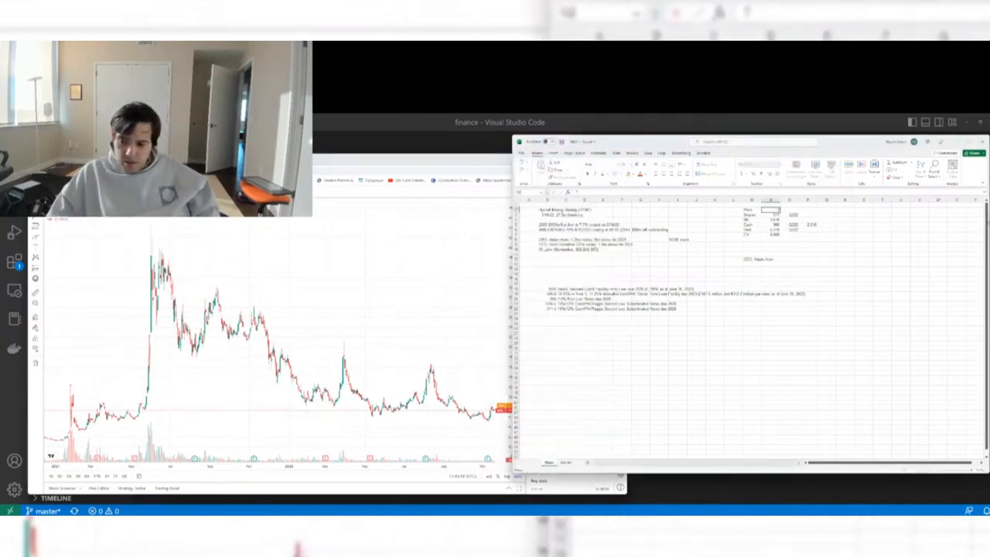
pyautogui.write('.33')
pyautogui.press('Return')
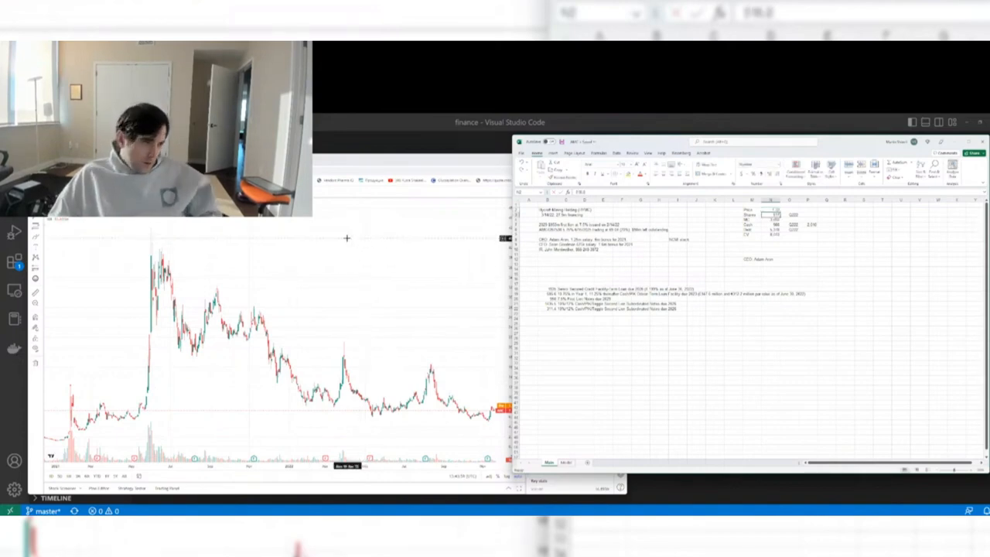
# - Move the browser window slightly away from the spreadsheet and return to the AMC chart
pyautogui.moveTo(371, 159); pyautogui.dragTo(351, 166)
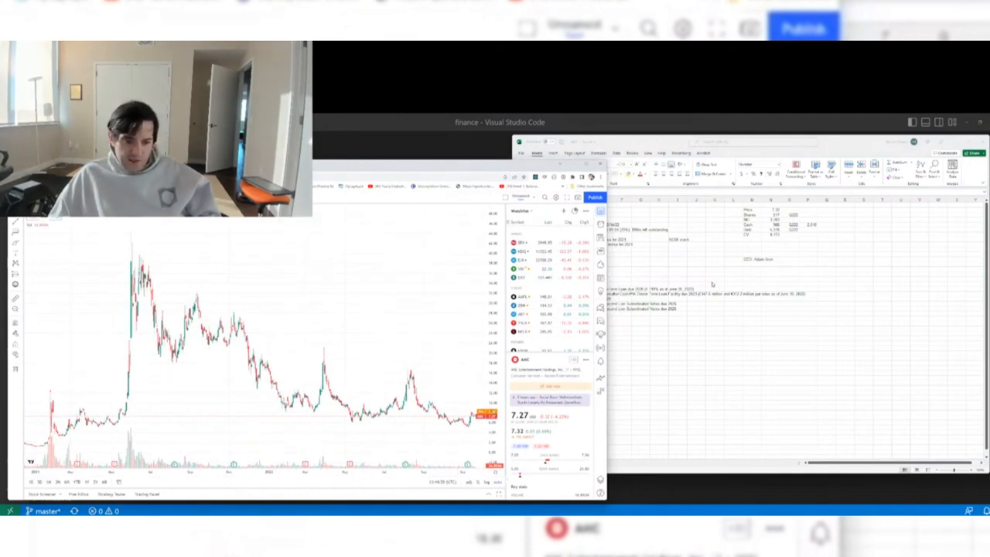
pyautogui.click(890, 231)
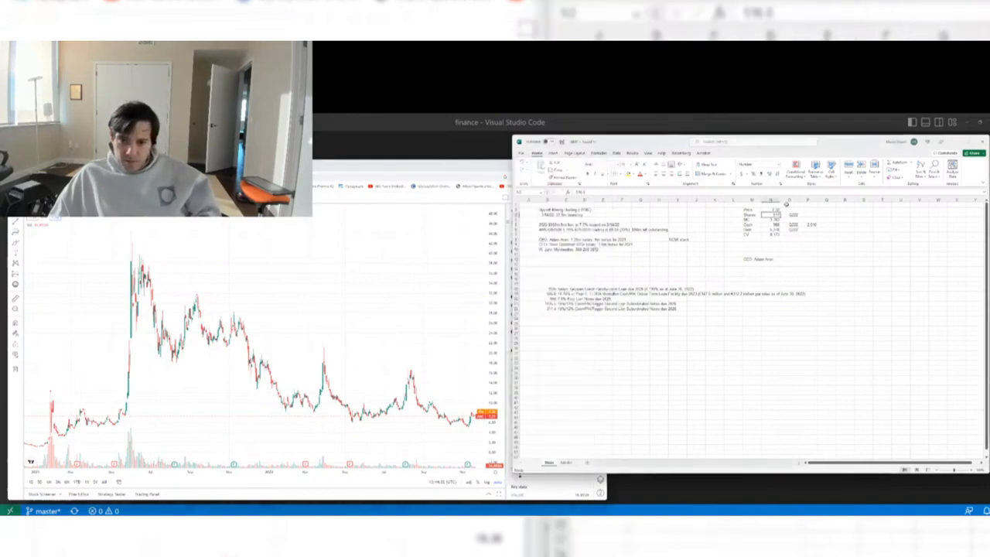
pyautogui.click(393, 288)
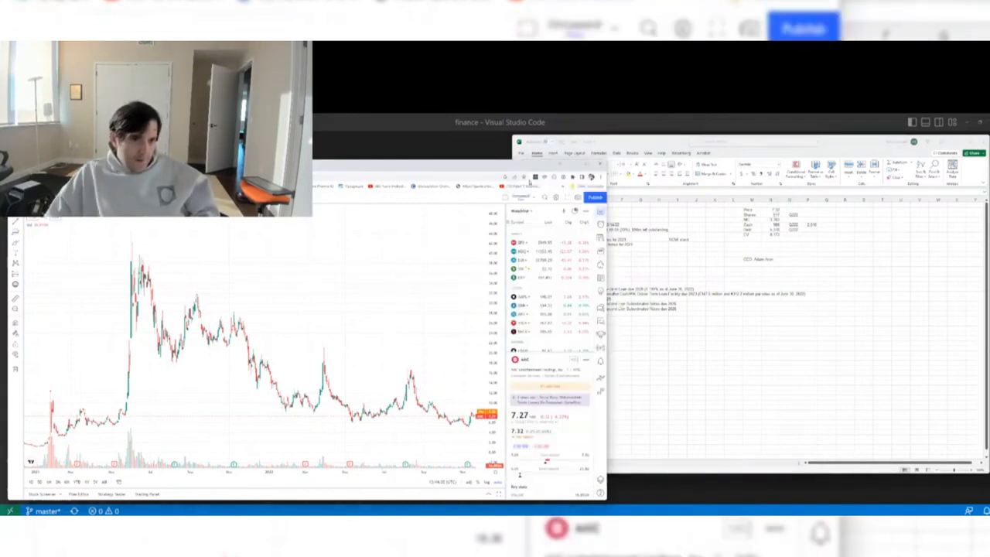
# - Search the web for "amc investor" and open AMC's investor relations site
pyautogui.click(530, 182)
pyautogui.write('amc')
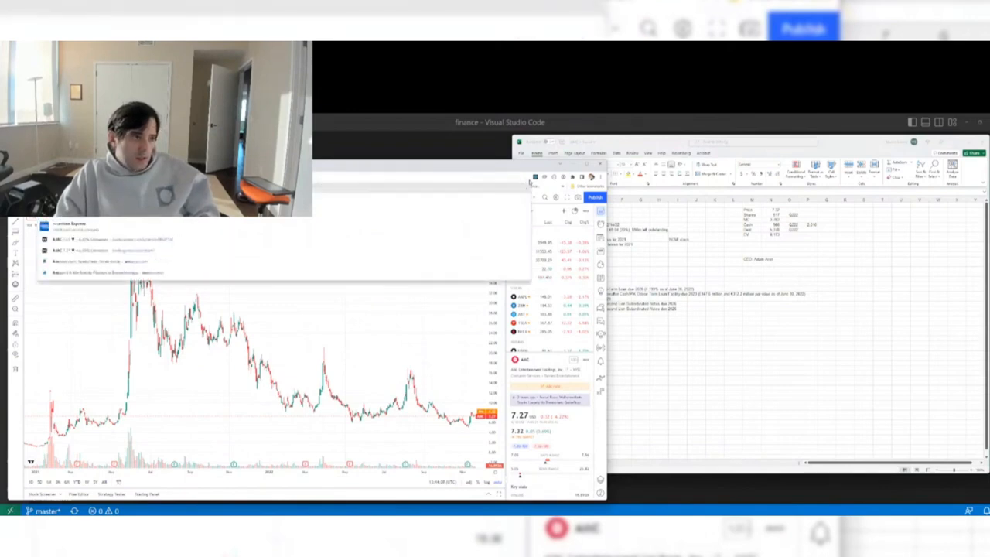
pyautogui.write(' investor')
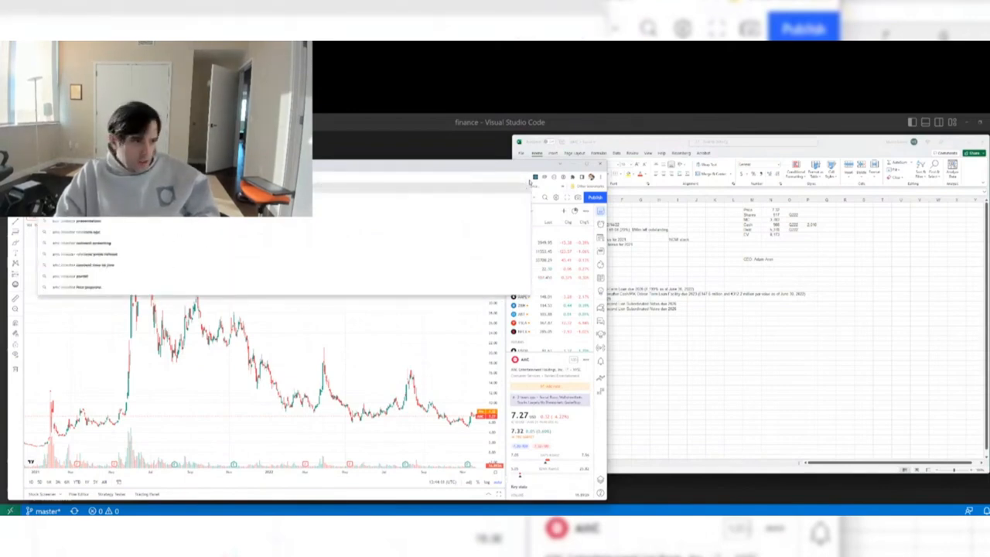
pyautogui.press('Return')
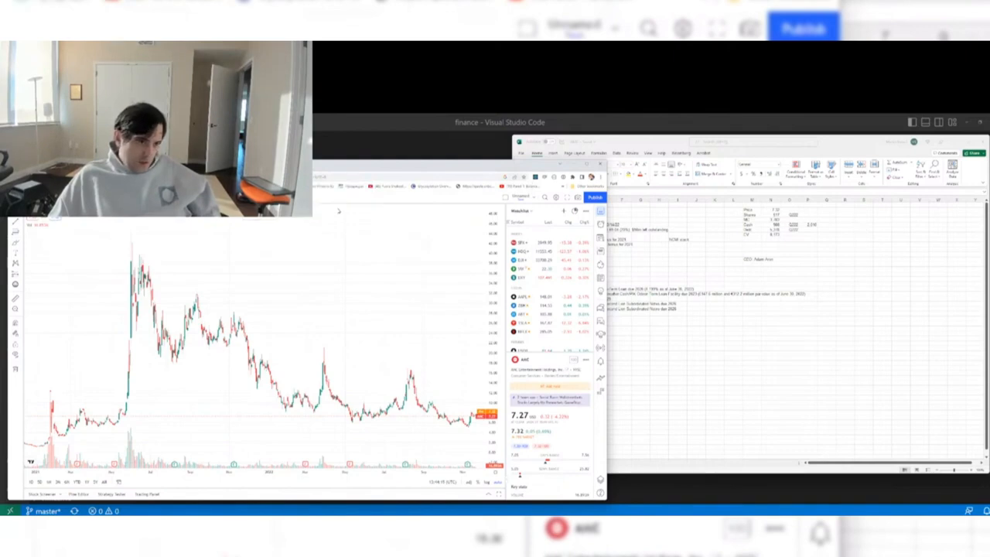
pyautogui.click(150, 271)
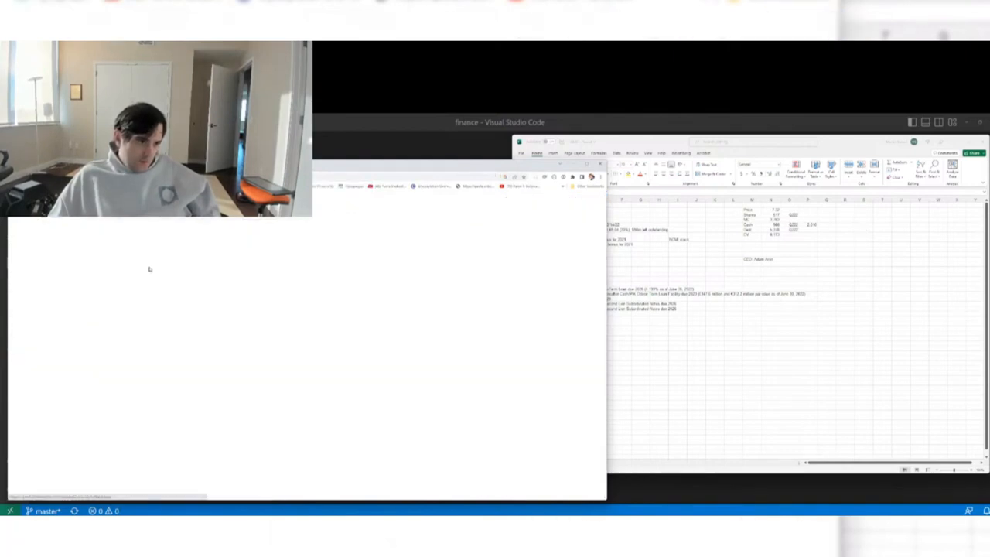
# - Open AMC's press releases and look through the Third Quarter 2022 Results release
pyautogui.scroll(-1, 151, 272)
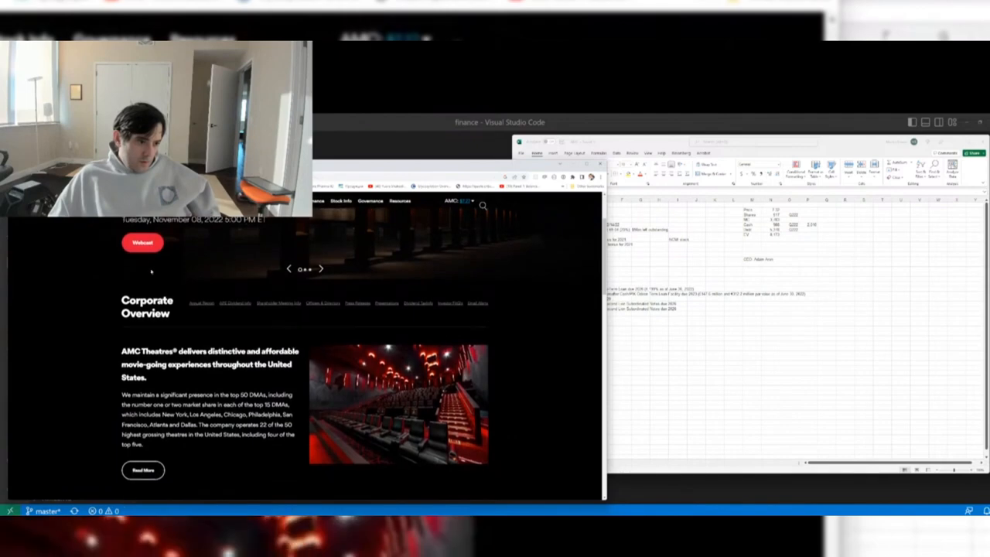
pyautogui.scroll(1, 161, 270)
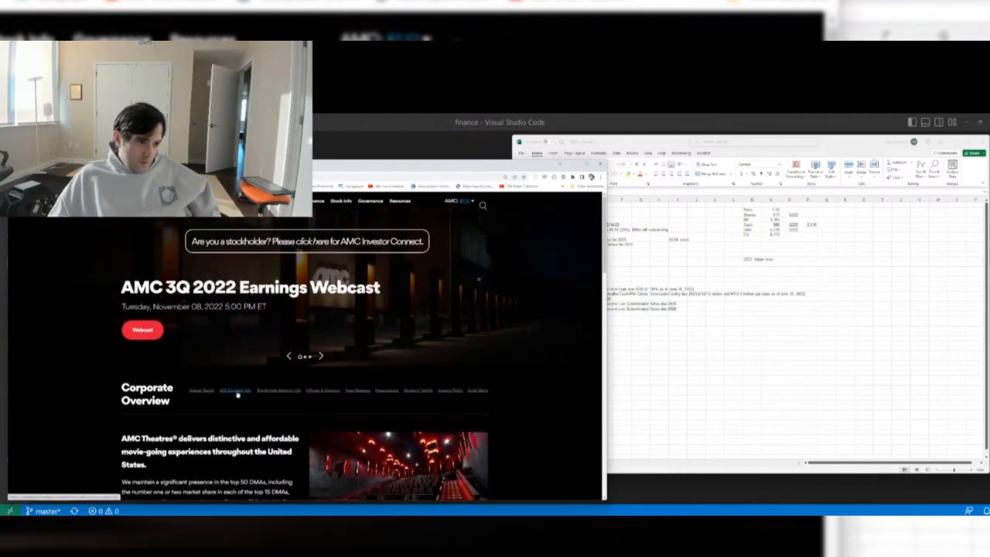
pyautogui.click(350, 393)
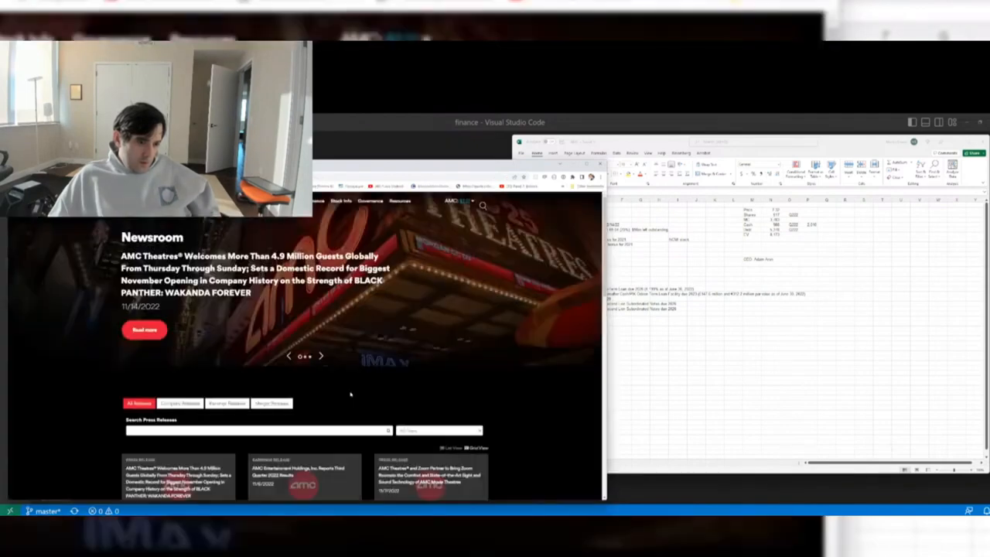
pyautogui.scroll(-8, 350, 394)
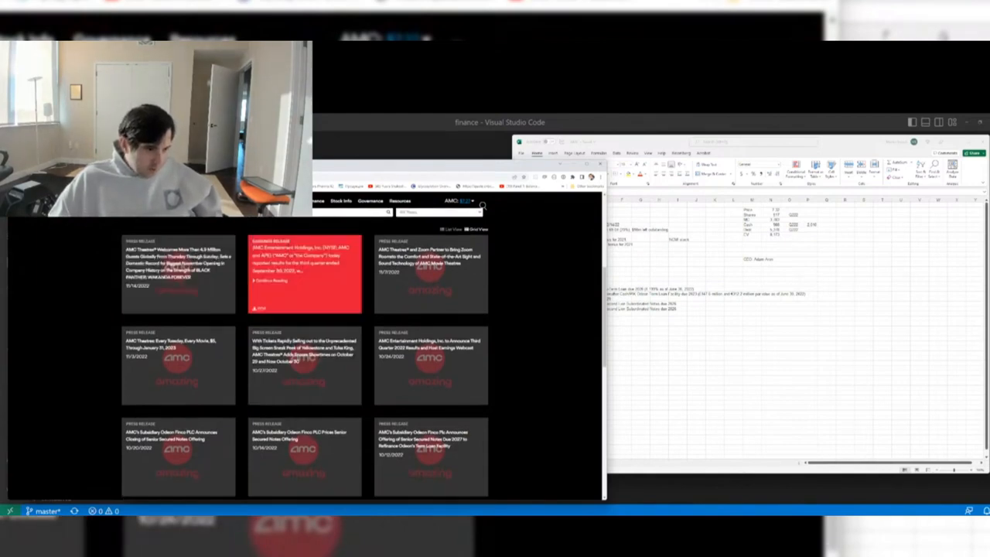
pyautogui.click(274, 282)
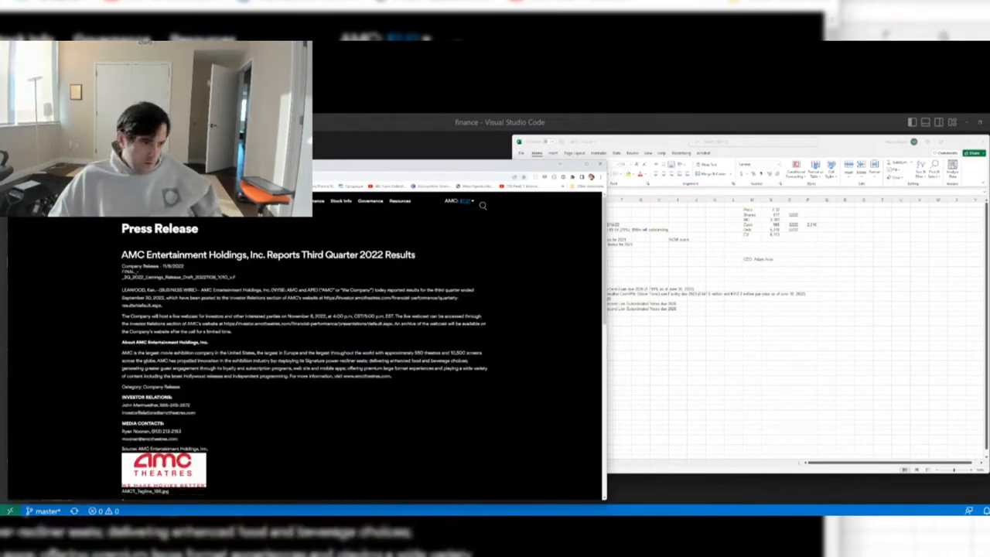
pyautogui.scroll(-10, 306, 348)
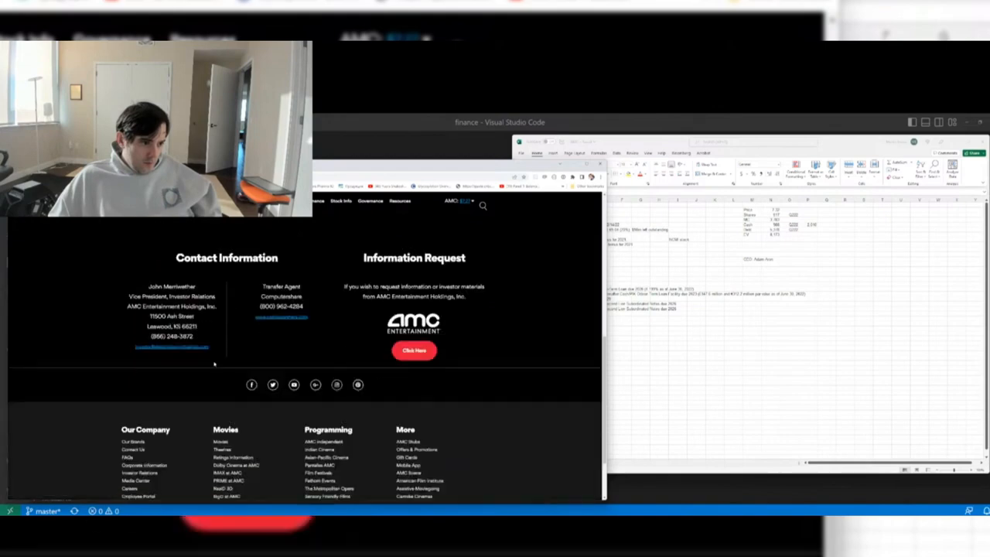
pyautogui.scroll(10, 306, 348)
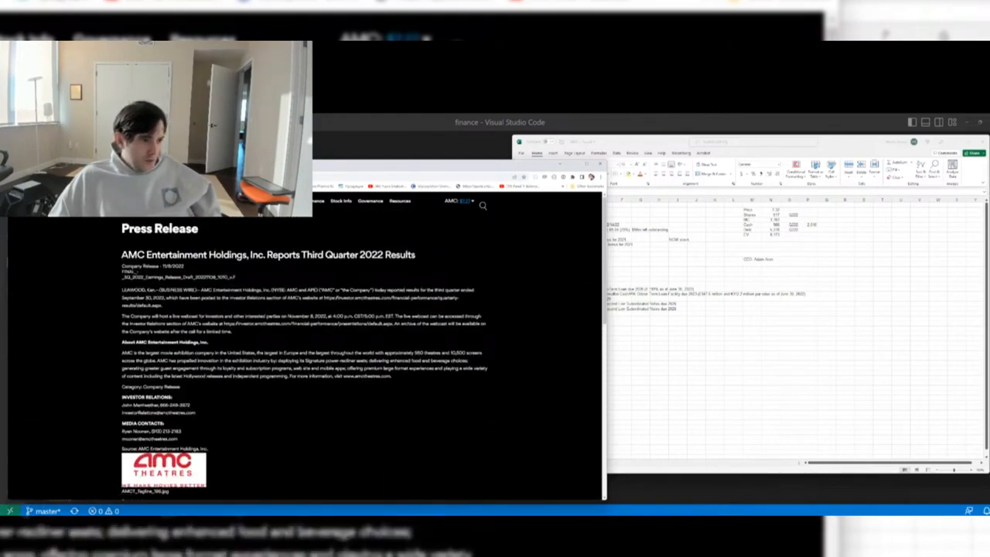
# - Open the Third Quarter 2022 earnings release PDF from the quarterly results page and reposition the browser window beside the spreadsheet
pyautogui.click(331, 299)
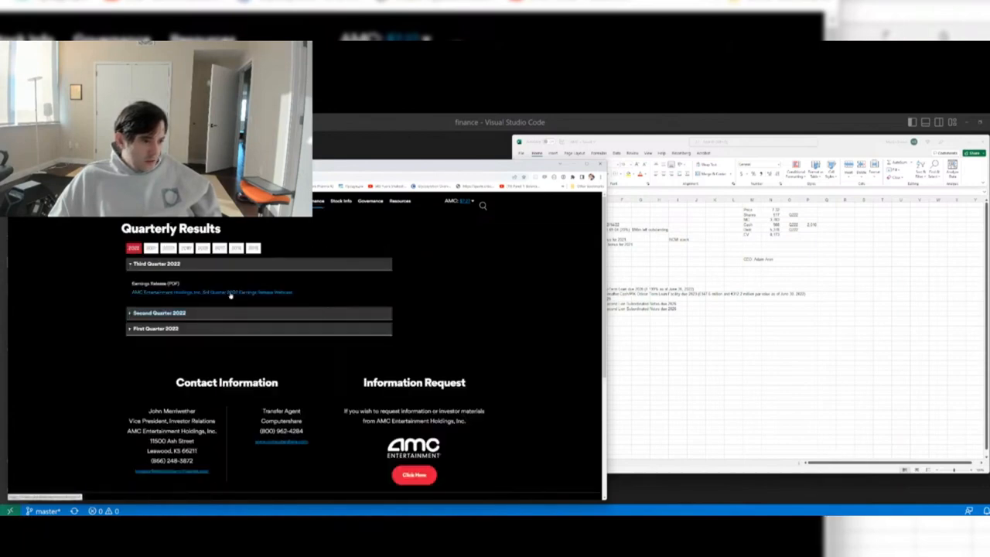
pyautogui.click(148, 284)
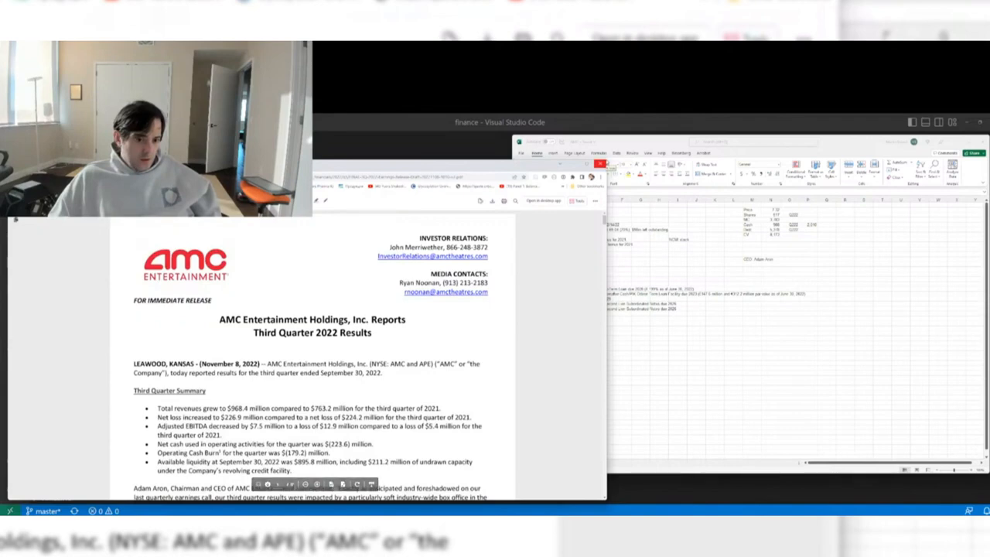
pyautogui.click(609, 163)
pyautogui.click(485, 167)
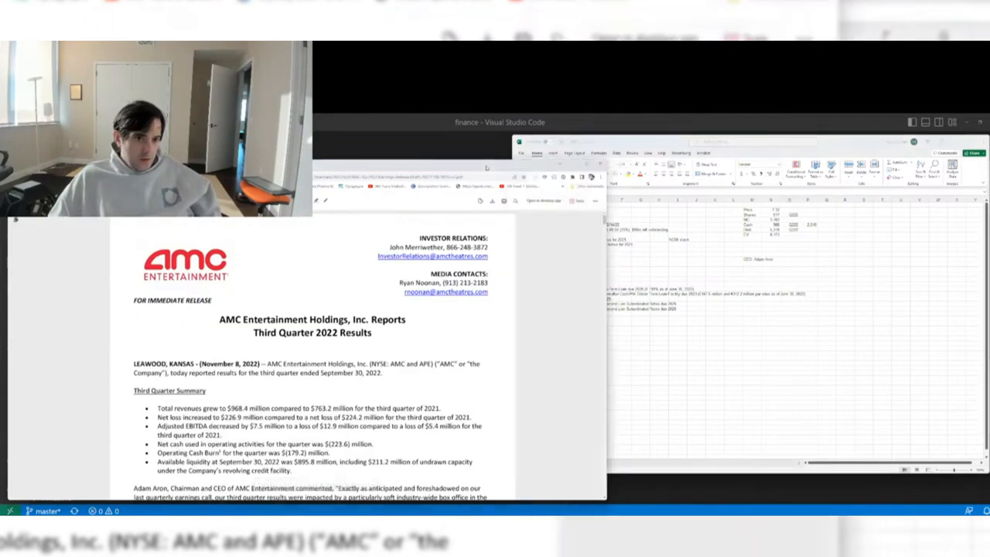
pyautogui.moveTo(607, 161); pyautogui.dragTo(532, 114)
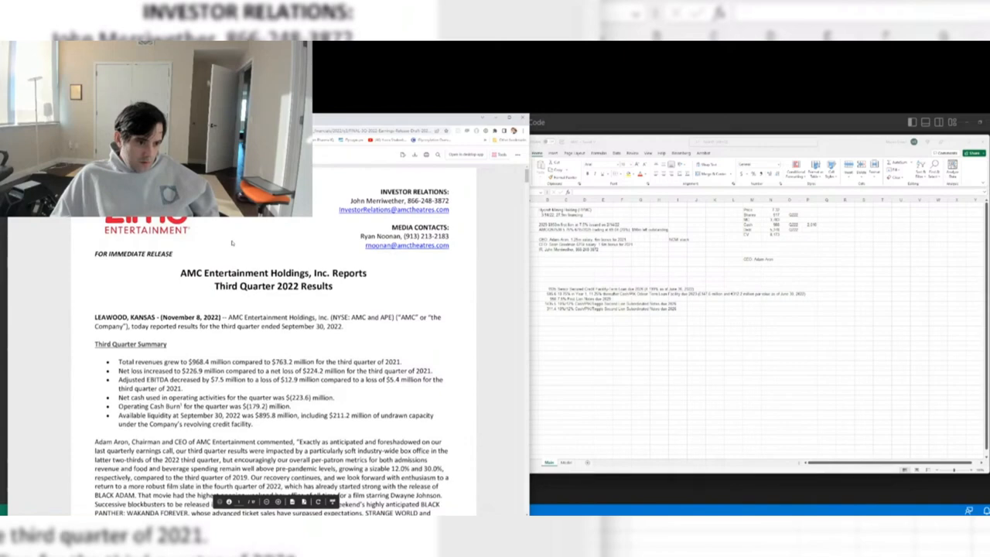
# - Read the Third Quarter Summary in the earnings release and highlight its opening lines
pyautogui.scroll(-3, 231, 243)
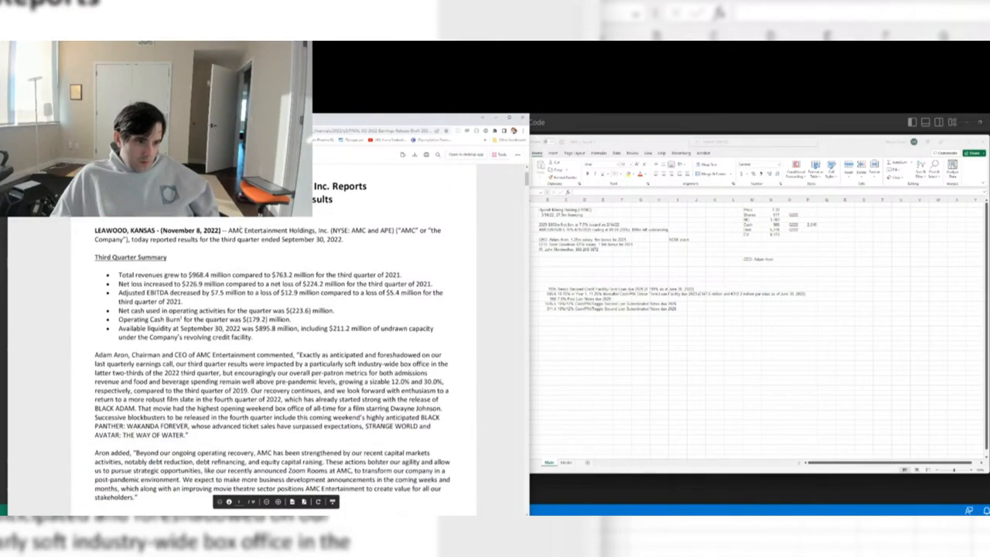
pyautogui.moveTo(241, 230); pyautogui.dragTo(191, 276)
pyautogui.click(191, 276)
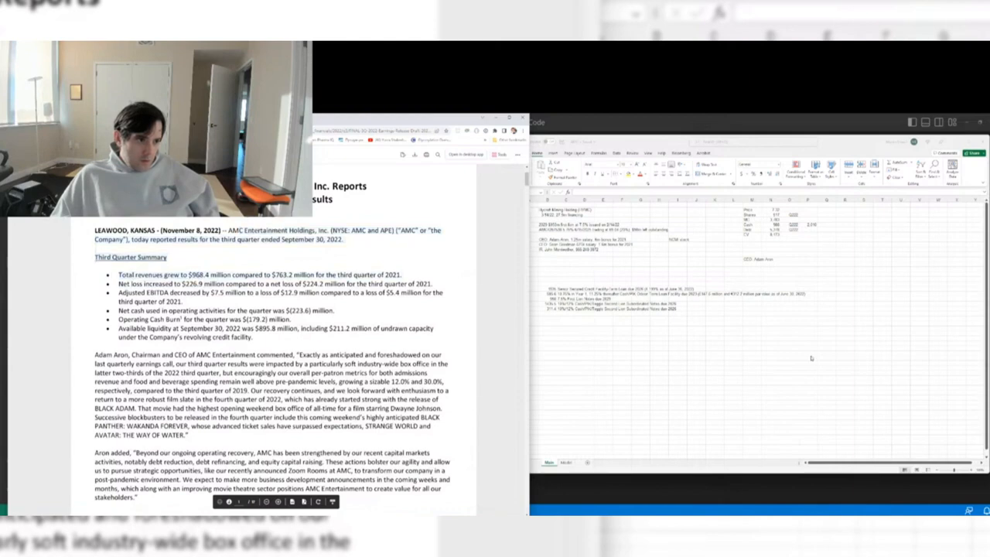
# - Switch to the Model sheet of the AMC workbook in Excel and select the Q322 Revenue cell
pyautogui.click(755, 361)
pyautogui.hotkey('ctrl', 'pagedown')
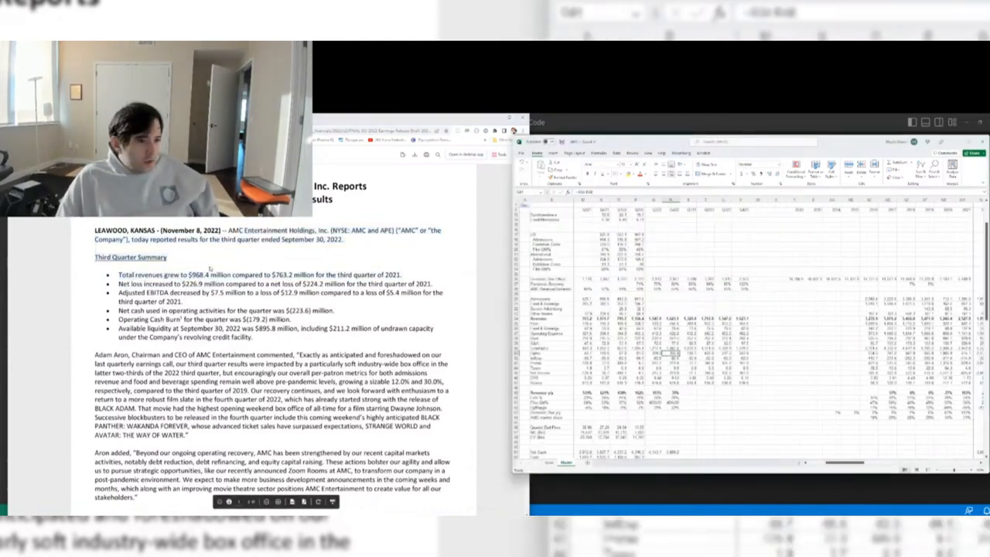
pyautogui.click(758, 333)
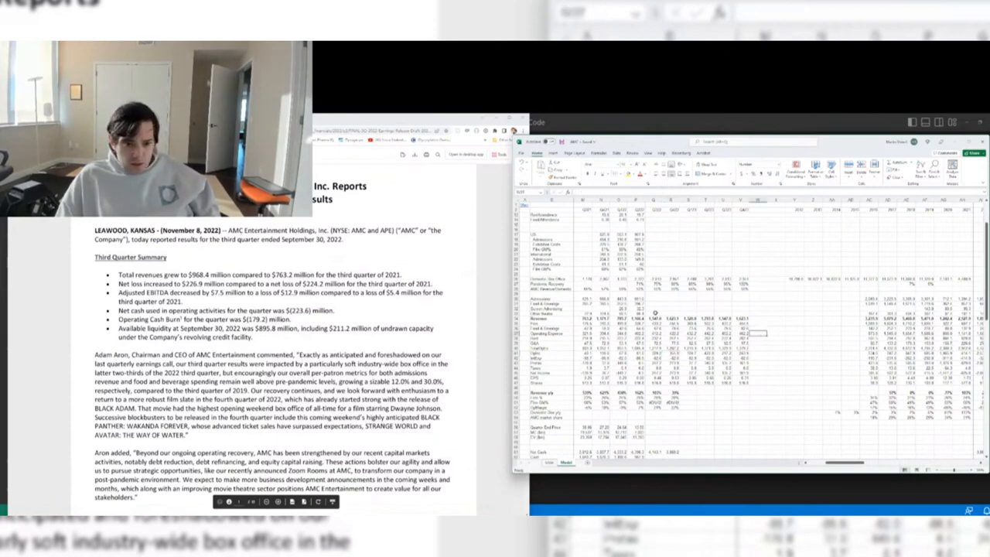
pyautogui.click(654, 317)
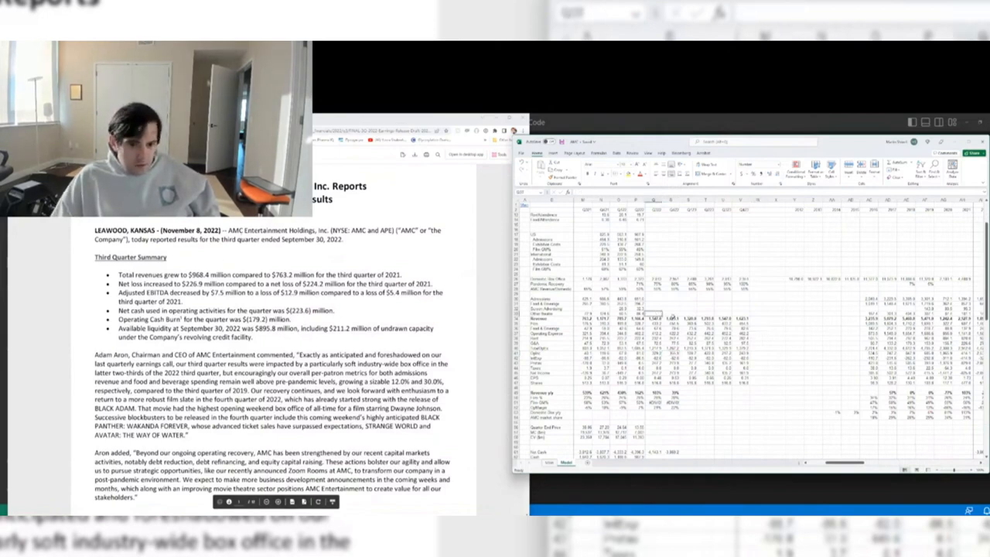
pyautogui.click(655, 318)
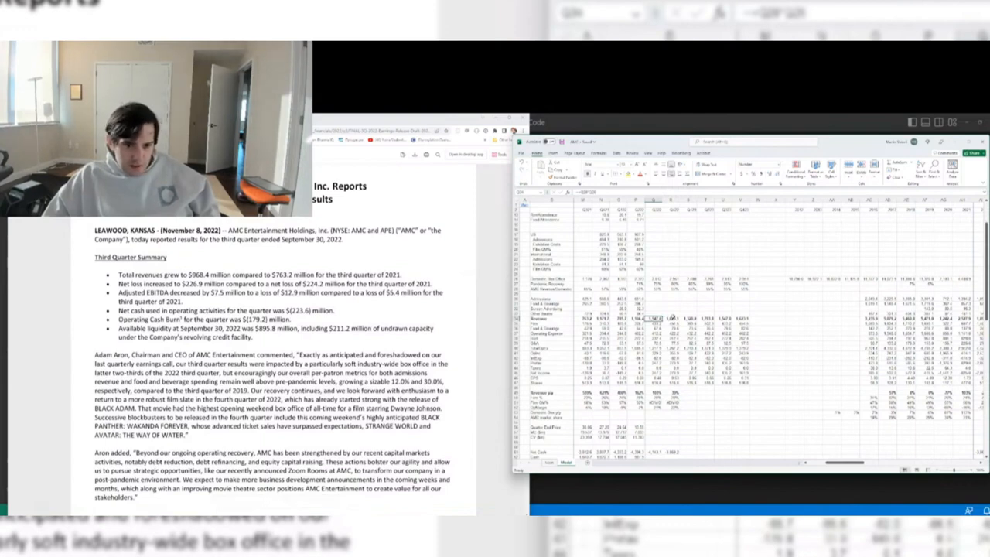
# - Compare the Revenue row's Q321 and Q322 figures with the release, moving the Bloomberg login window off the spreadsheet
pyautogui.press('Left')
pyautogui.press('Left')
pyautogui.press('Left')
pyautogui.press('Left')
pyautogui.press('Left')
pyautogui.press('Left')
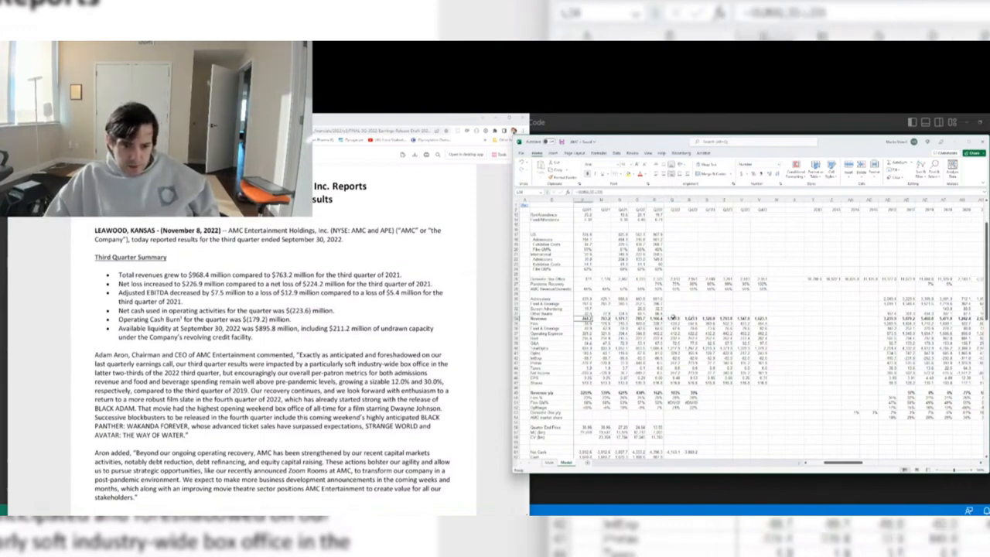
pyautogui.press('Right')
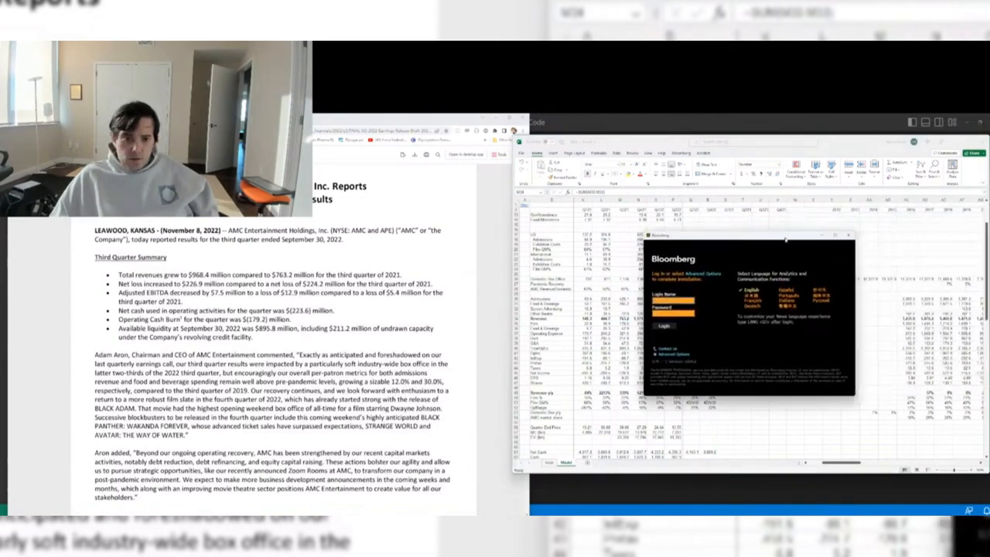
pyautogui.moveTo(760, 241); pyautogui.dragTo(989, 200)
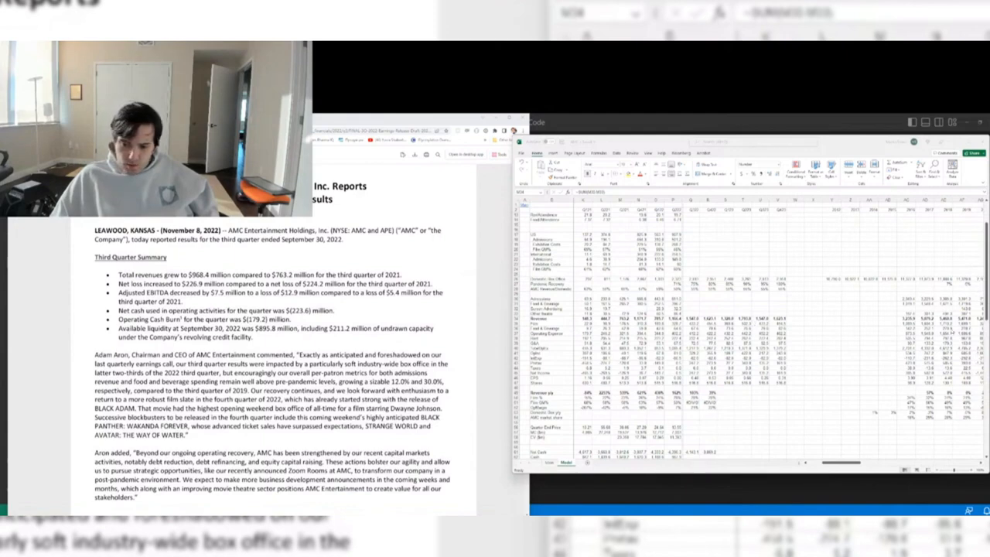
pyautogui.click(620, 318)
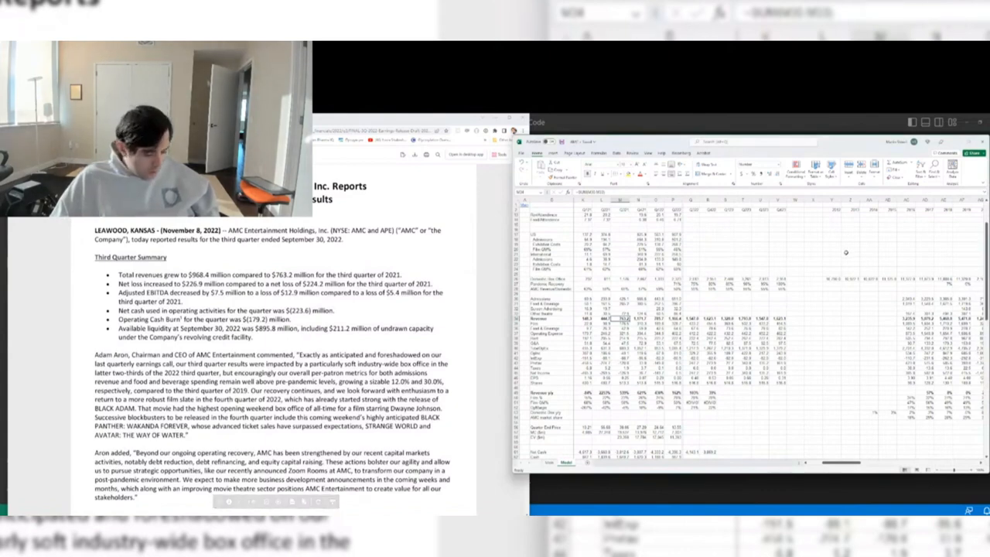
pyautogui.click(229, 294)
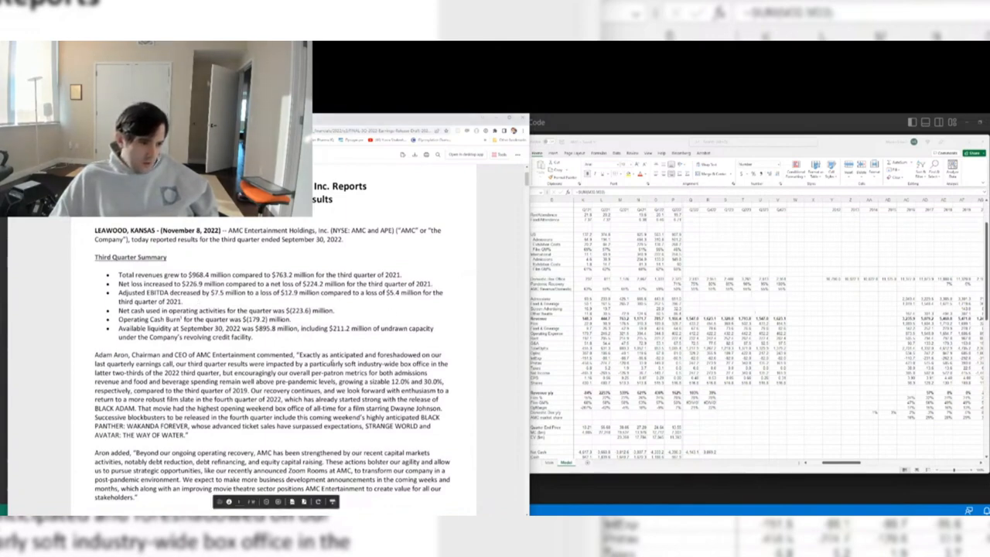
pyautogui.doubleClick(157, 373)
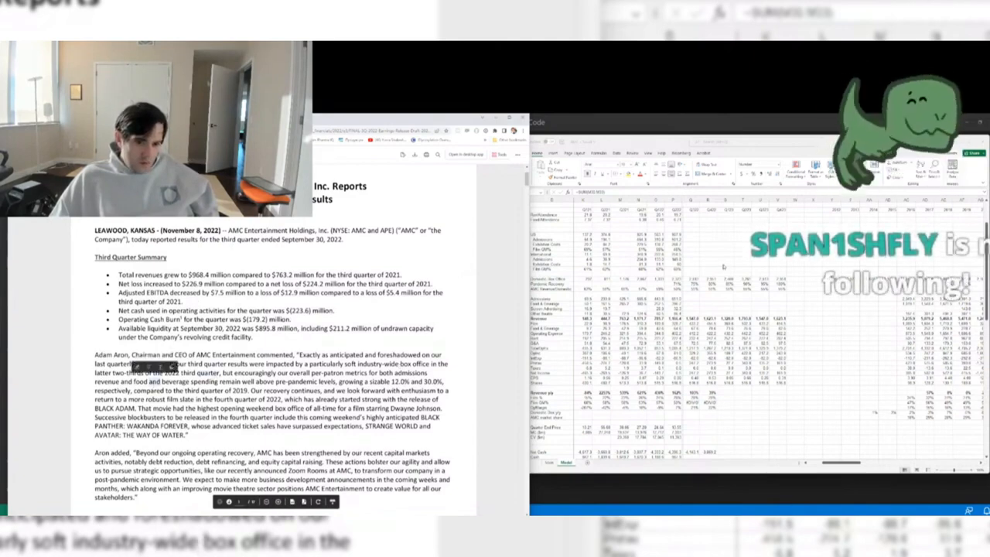
pyautogui.click(690, 318)
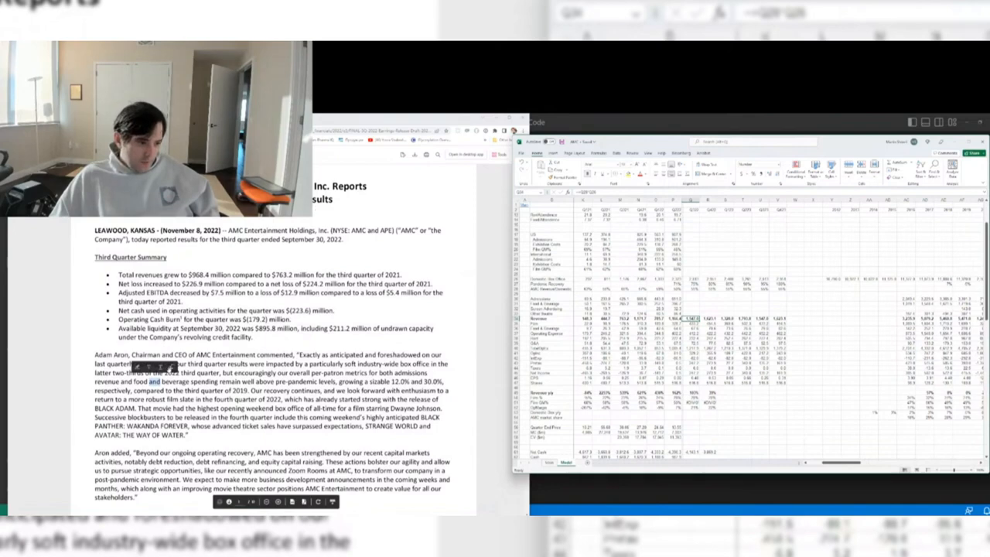
# - Look through the earnings release to find the Consolidated Statements of Operations for the three months ended September 30, 2022
pyautogui.click(229, 310)
pyautogui.scroll(-6, 228, 309)
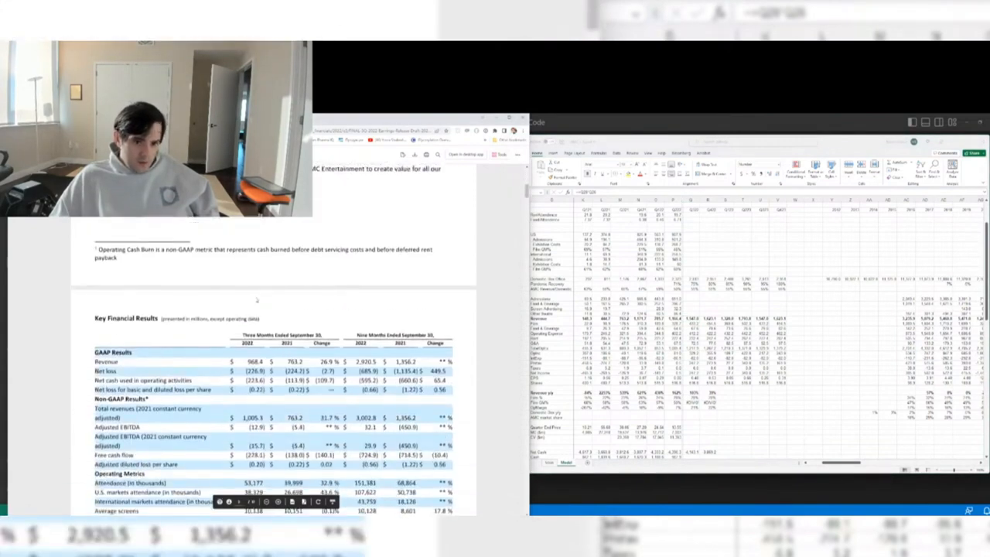
pyautogui.scroll(-1, 255, 299)
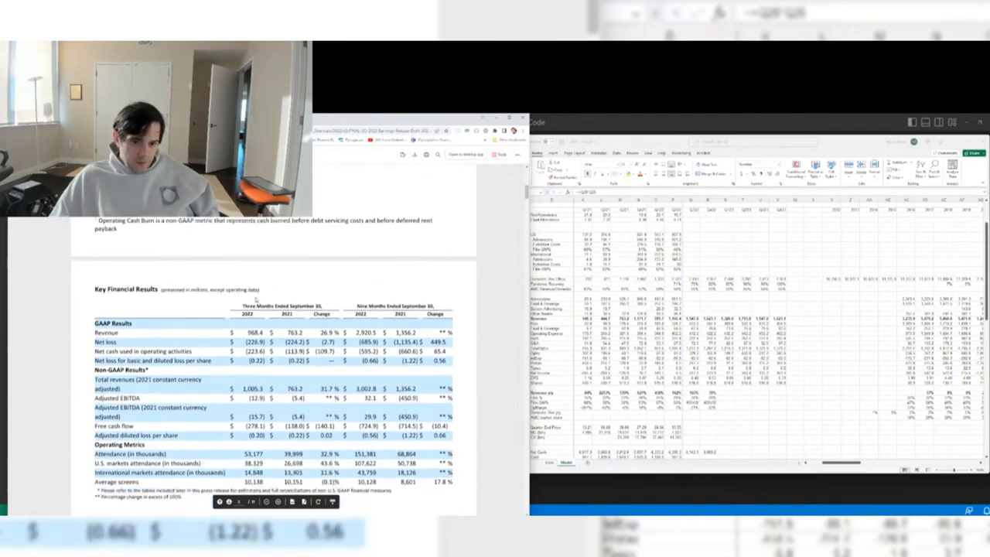
pyautogui.scroll(-5, 331, 323)
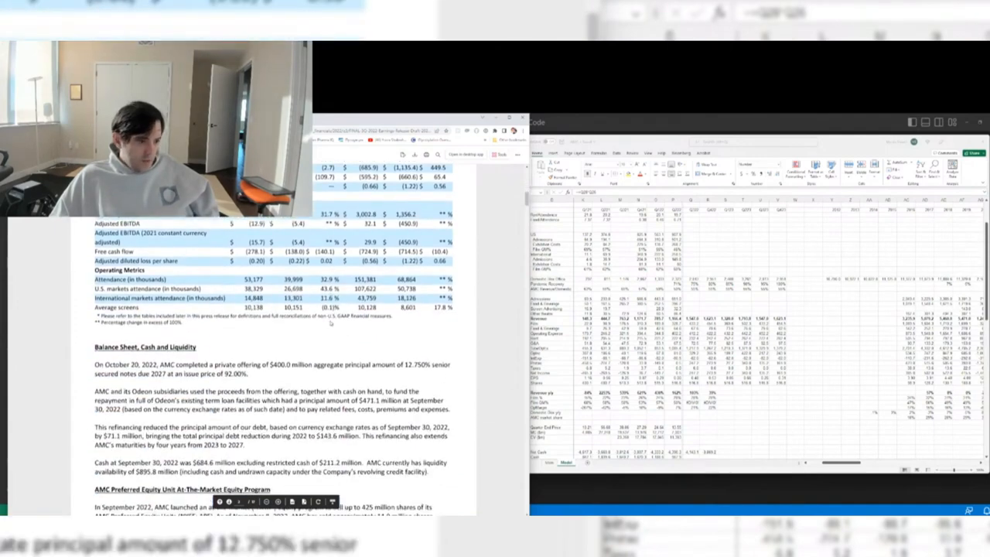
pyautogui.scroll(-5, 331, 323)
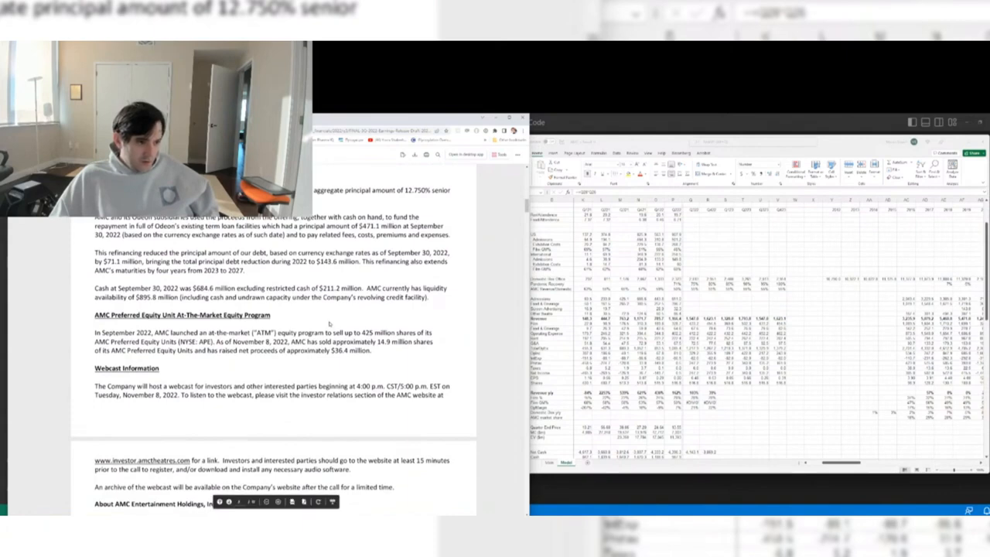
pyautogui.scroll(-15, 330, 324)
pyautogui.scroll(-10, 330, 348)
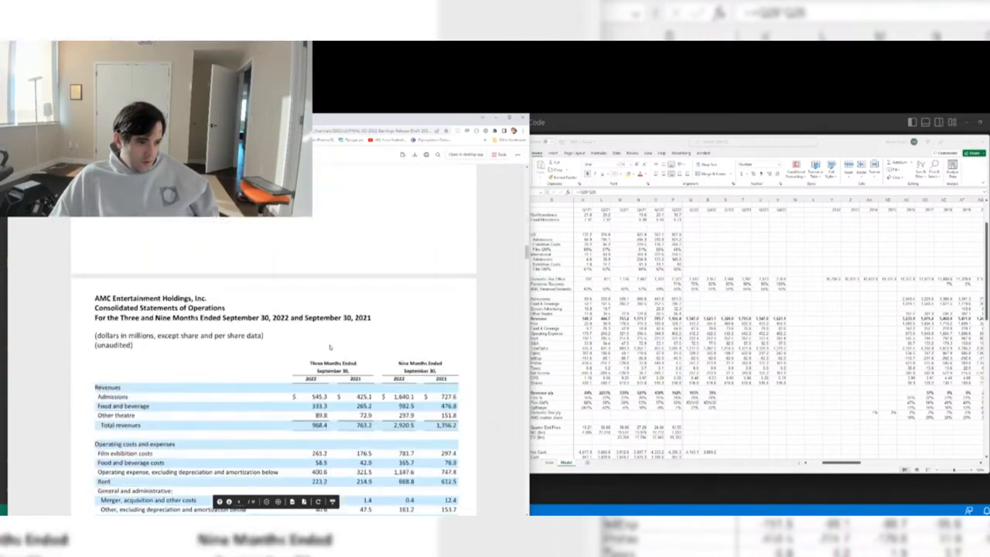
pyautogui.scroll(-2, 330, 347)
pyautogui.click(745, 265)
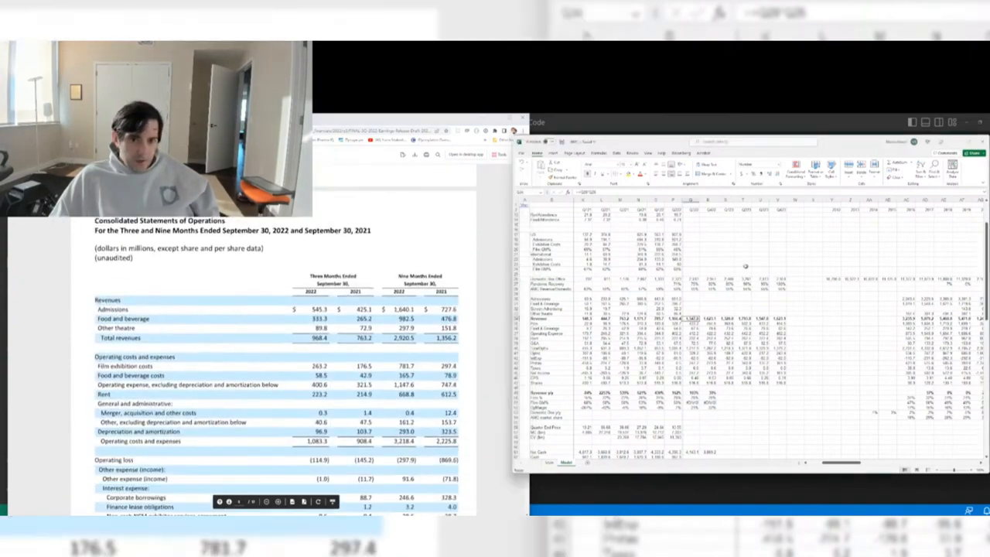
pyautogui.click(685, 239)
pyautogui.write('545')
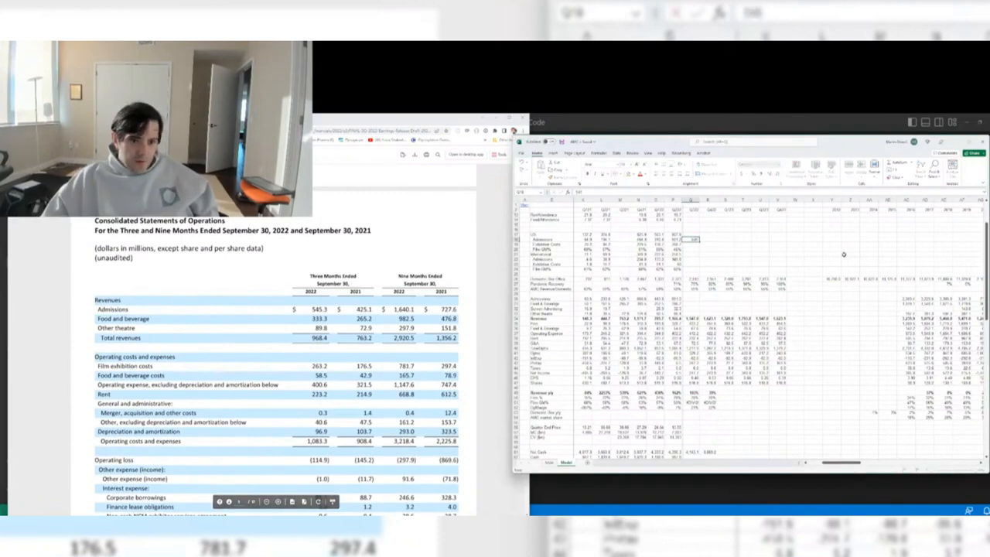
pyautogui.write('.3')
pyautogui.press('Left')
pyautogui.press('Left')
pyautogui.press('Left')
pyautogui.press('Left')
pyautogui.press('Down')
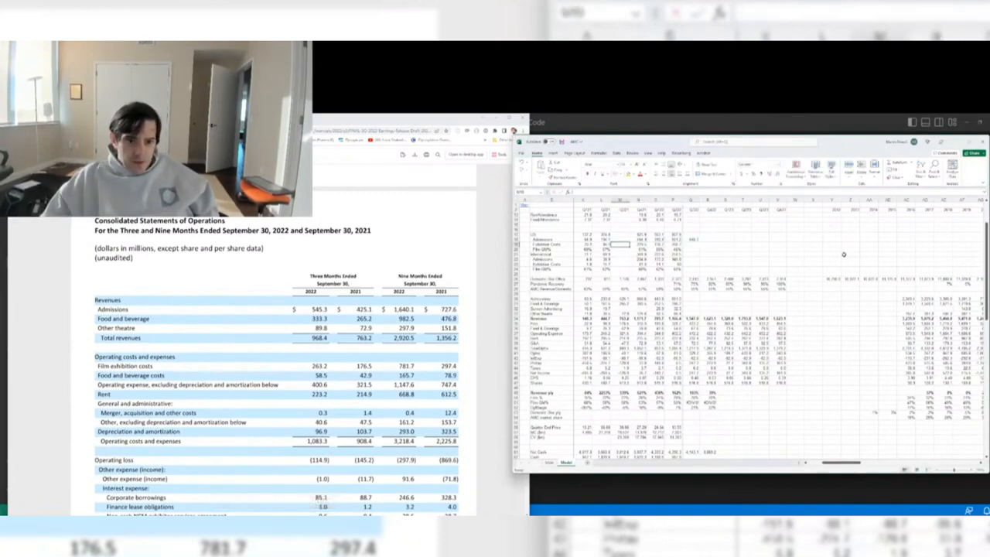
pyautogui.press('Right')
pyautogui.press('Right')
pyautogui.press('Right')
pyautogui.press('Right')
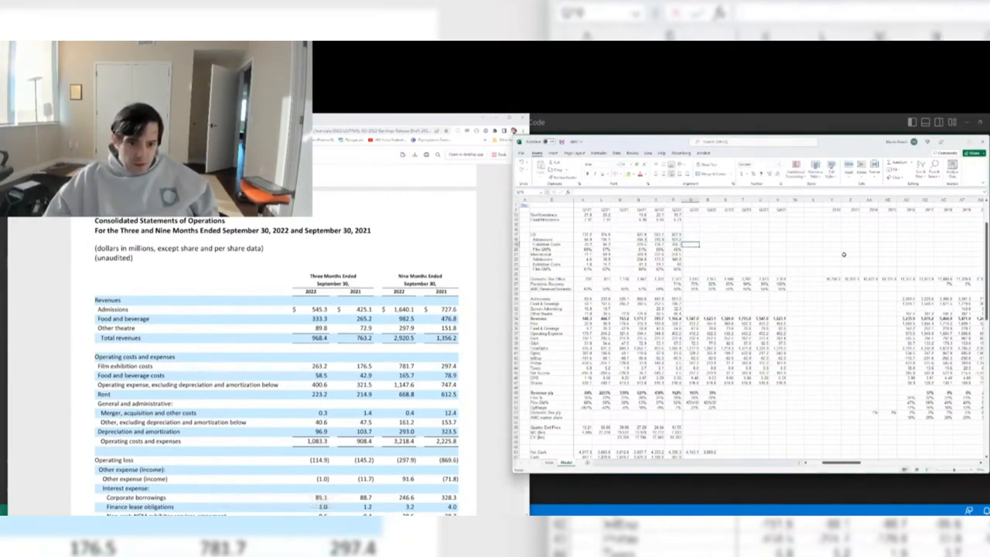
# - Enter 545.3 as Q322 Admissions in the revenue section and check the row's Q321 figure against the release
pyautogui.hotkey('ctrl', 'Down')
pyautogui.hotkey('ctrl', 'Down')
pyautogui.press('Down')
pyautogui.press('Down')
pyautogui.write('545')
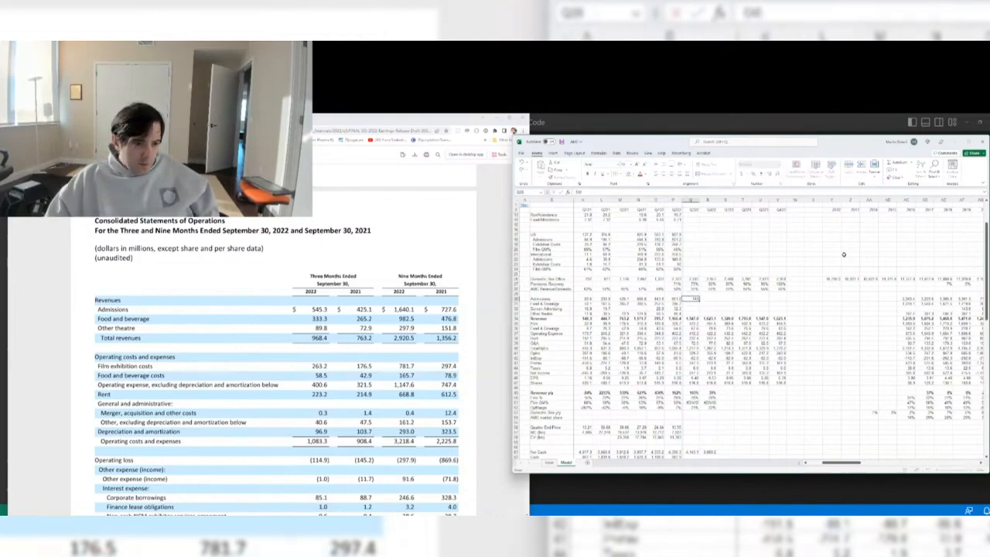
pyautogui.write('.3')
pyautogui.press('Return')
pyautogui.press('Up')
pyautogui.press('Left')
pyautogui.press('Left')
pyautogui.press('Left')
pyautogui.press('Left')
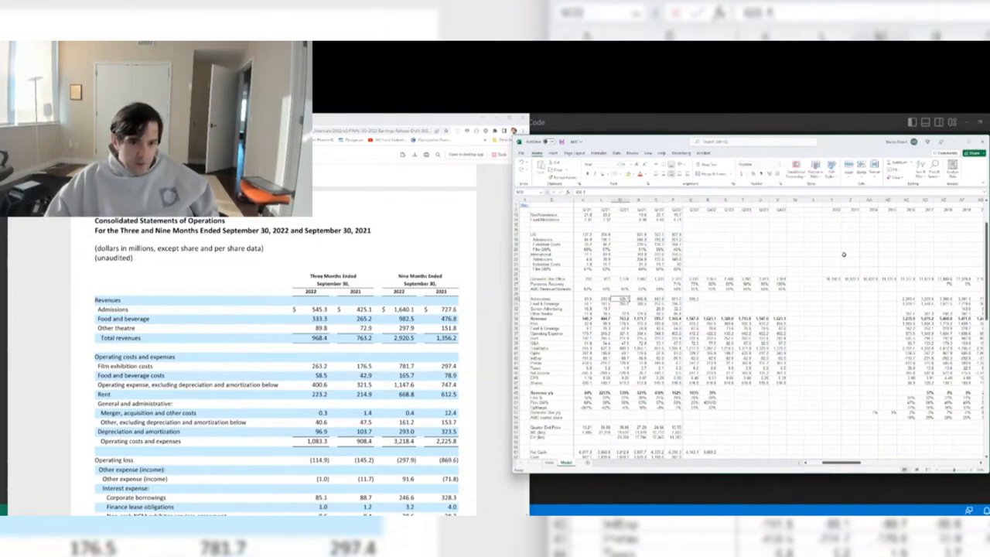
# - Enter 333.3 for Food & Beverage and 89.8 for Other Theatre in the Q322 revenue section
pyautogui.press('Down')
pyautogui.press('Right')
pyautogui.press('Right')
pyautogui.press('Right')
pyautogui.press('Right')
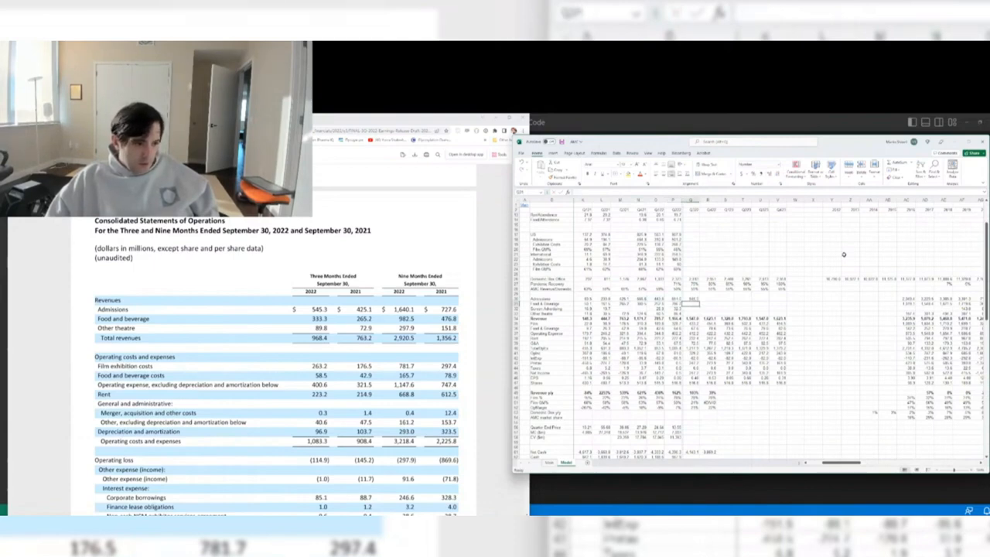
pyautogui.write('333')
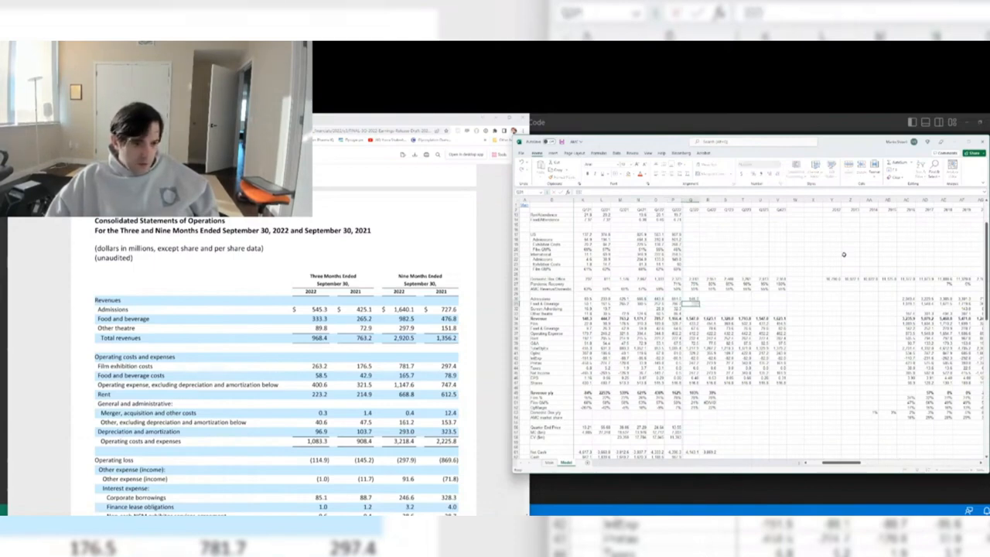
pyautogui.write('.3')
pyautogui.press('Return')
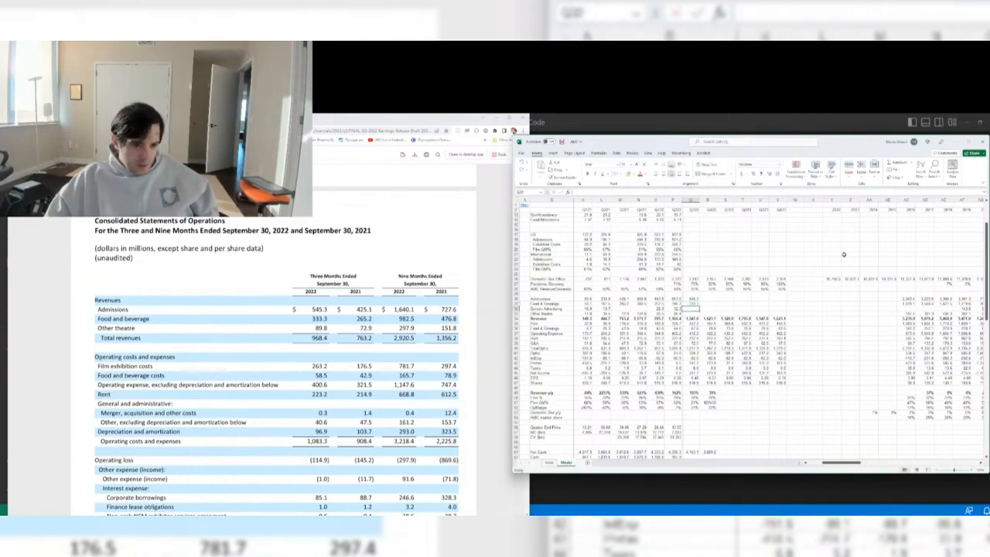
pyautogui.press('Down')
pyautogui.write('89.8')
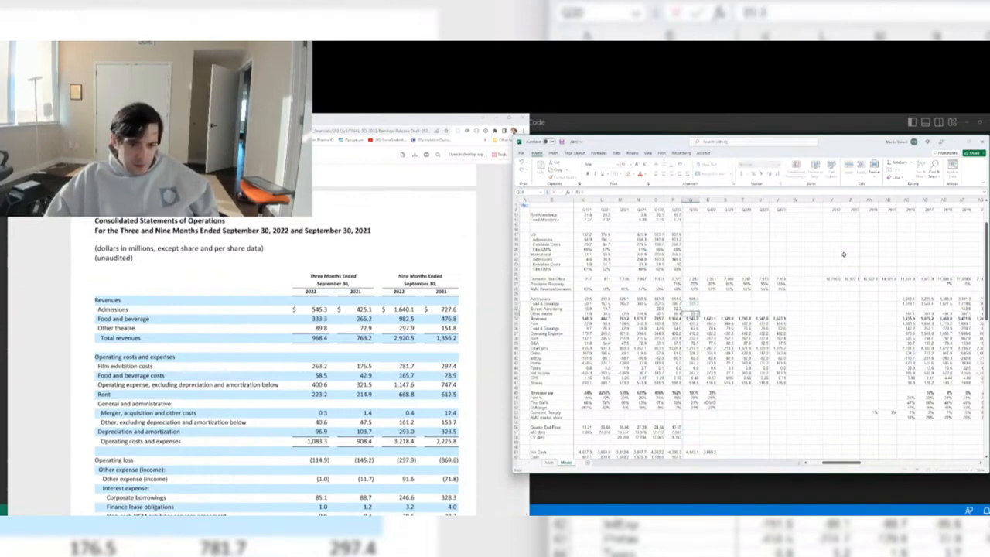
pyautogui.press('Return')
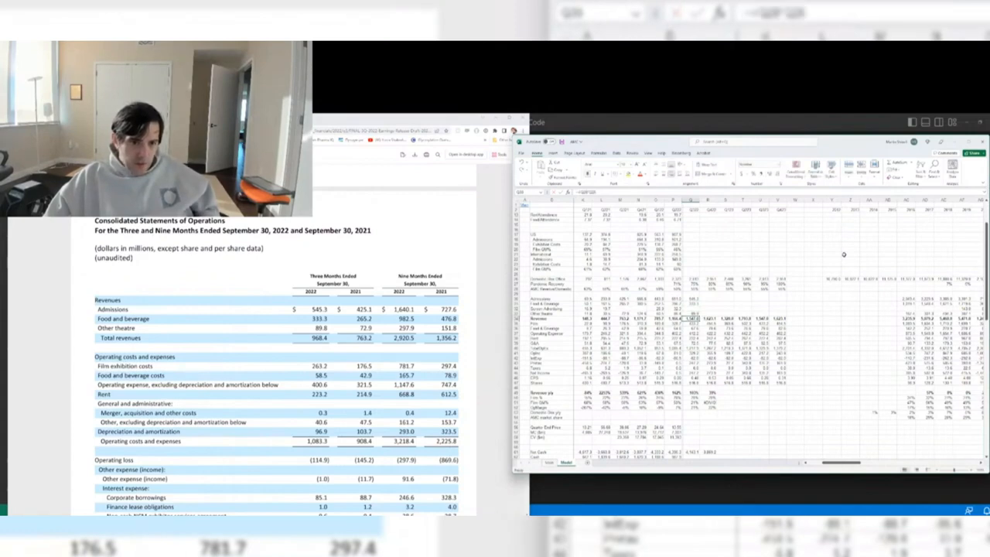
# - Inspect the formula behind the Q322 Revenue total without changing it
pyautogui.press('Left')
pyautogui.press('Right')
pyautogui.press('F2')
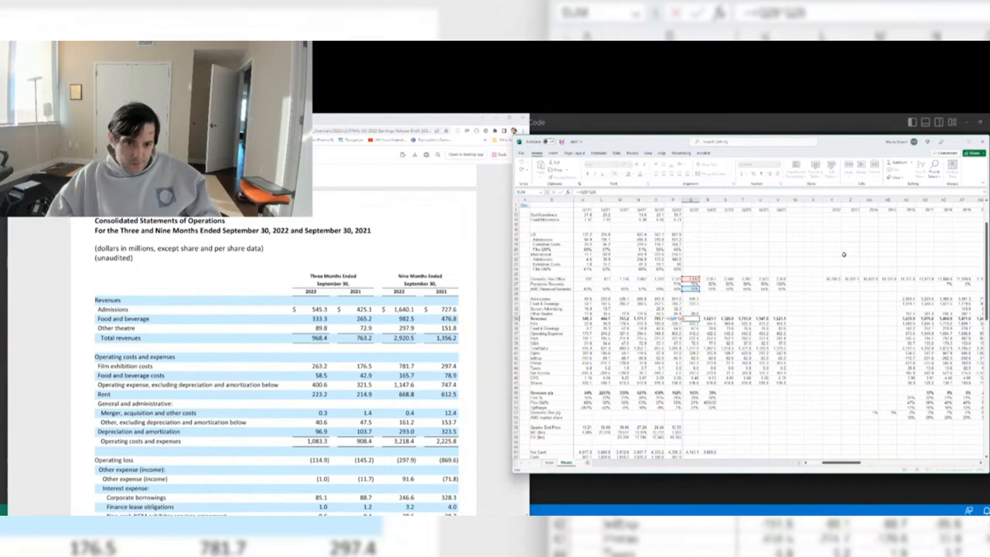
pyautogui.press('Escape')
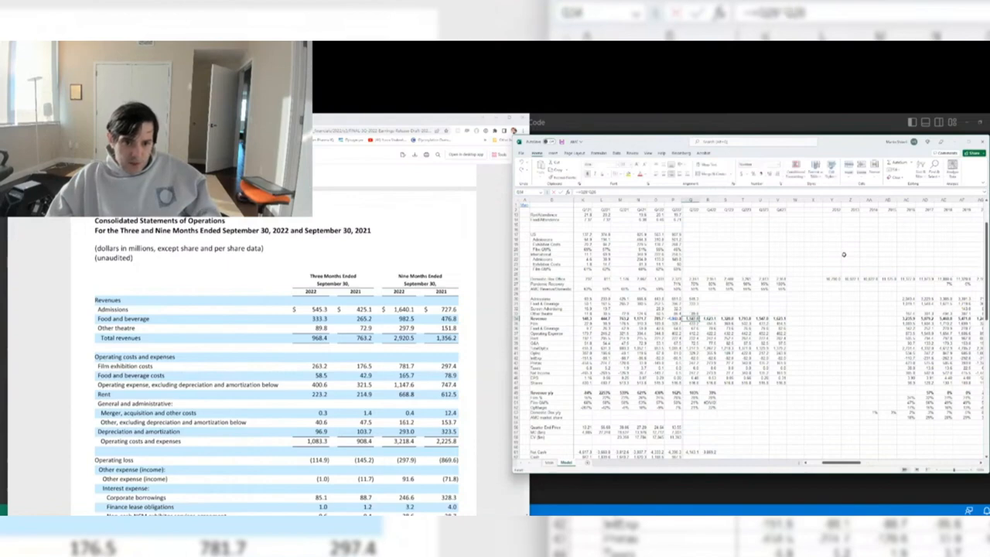
# - Search the web for domestic box office figures and open Box Office Mojo's Domestic Yearly Box Office page
pyautogui.press('Up')
pyautogui.press('Up')
pyautogui.press('Up')
pyautogui.press('Up')
pyautogui.press('Up')
pyautogui.press('Up')
pyautogui.press('Up')
pyautogui.press('Up')
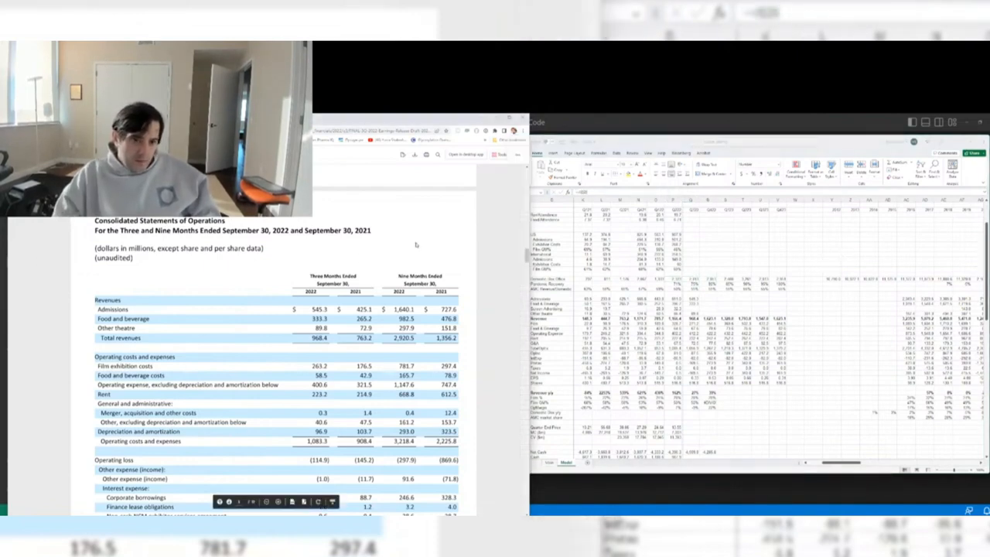
pyautogui.hotkey('ctrl', 'n')
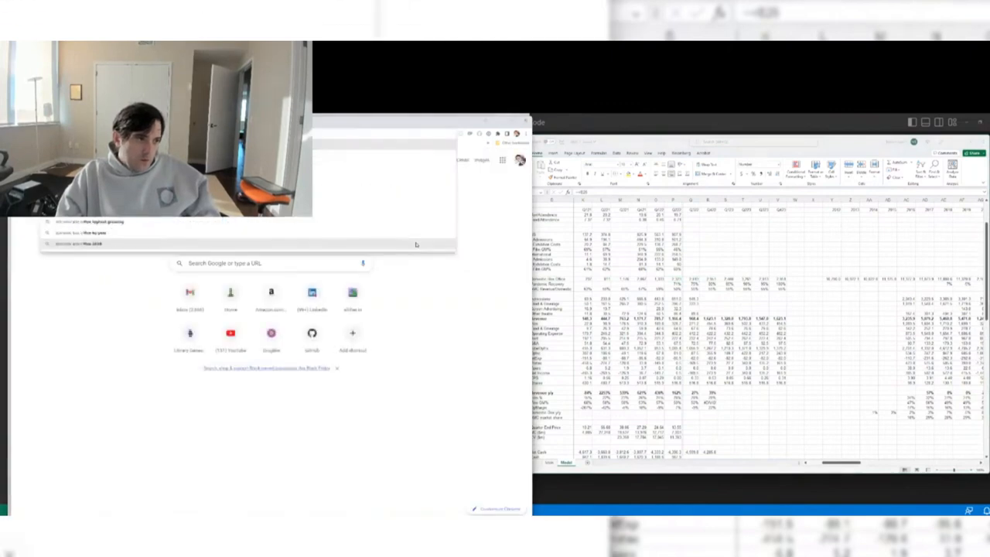
pyautogui.press('Return')
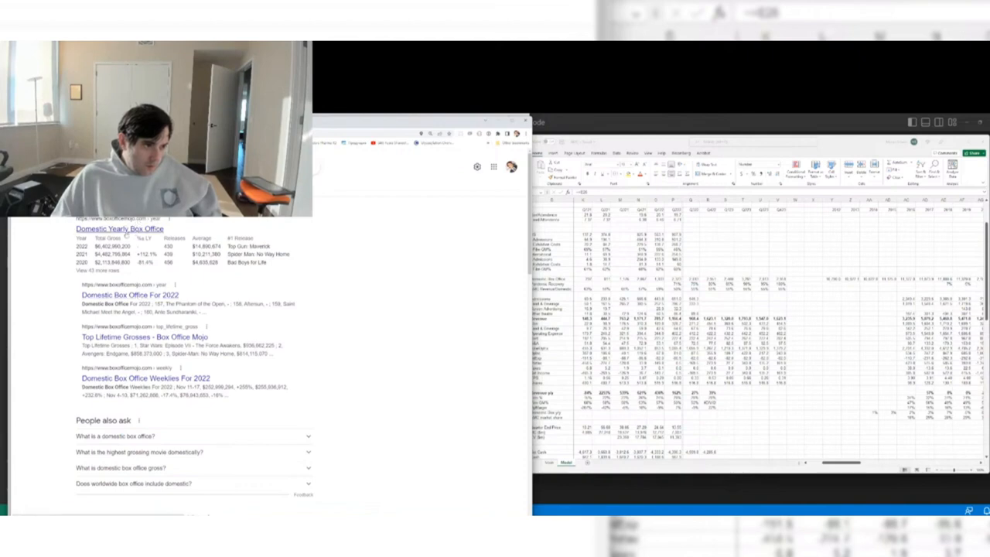
pyautogui.click(126, 230)
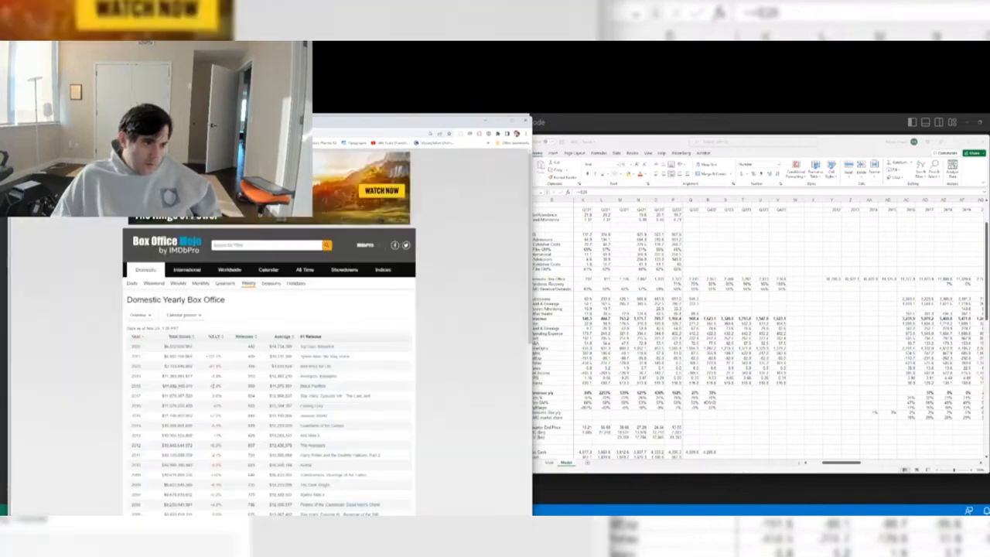
# - Switch the yearly domestic box office table from calendar grosses to in-year releases
pyautogui.click(143, 317)
pyautogui.click(191, 318)
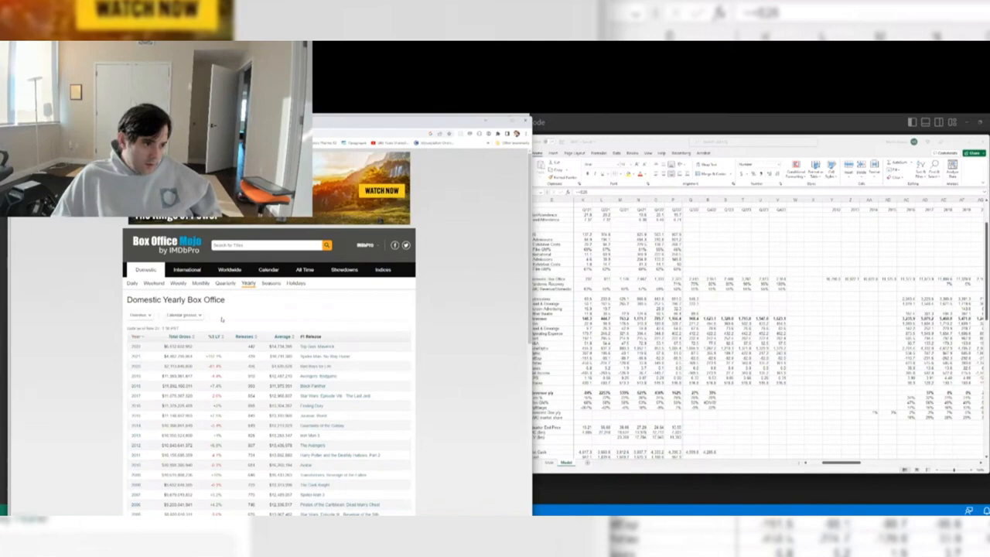
pyautogui.click(198, 318)
pyautogui.click(199, 317)
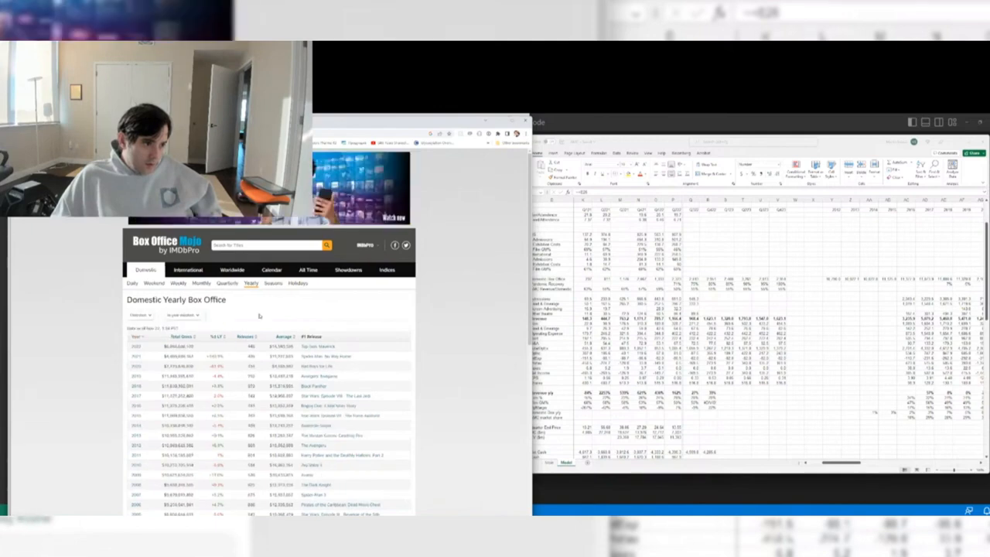
# - Open the quarterly domestic box office table and set it to Q3
pyautogui.click(226, 283)
pyautogui.scroll(-1, 268, 321)
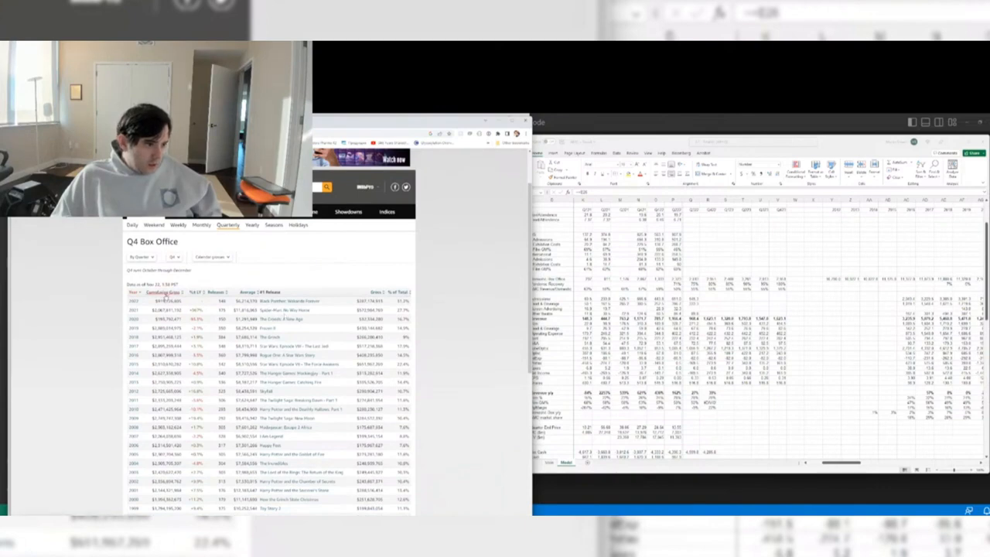
pyautogui.click(176, 257)
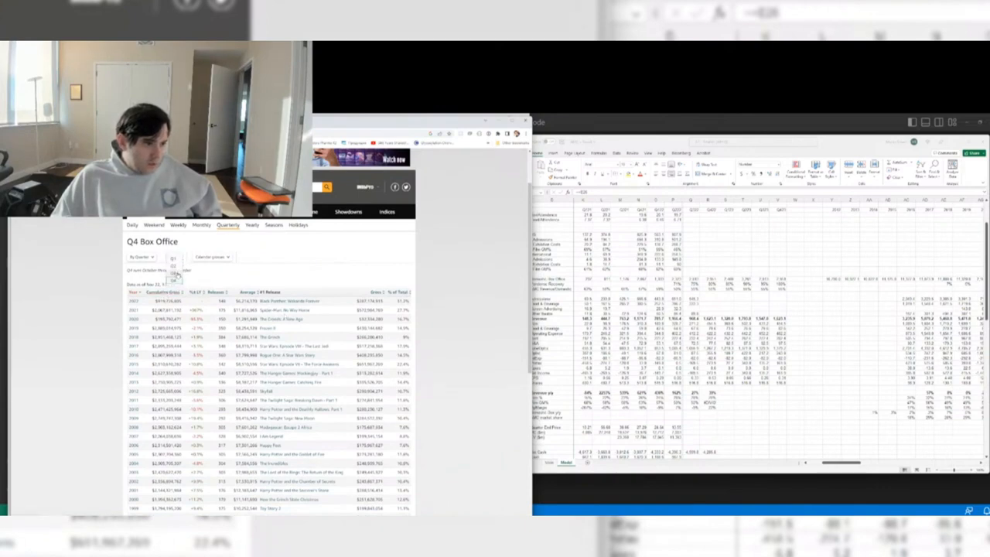
pyautogui.click(174, 274)
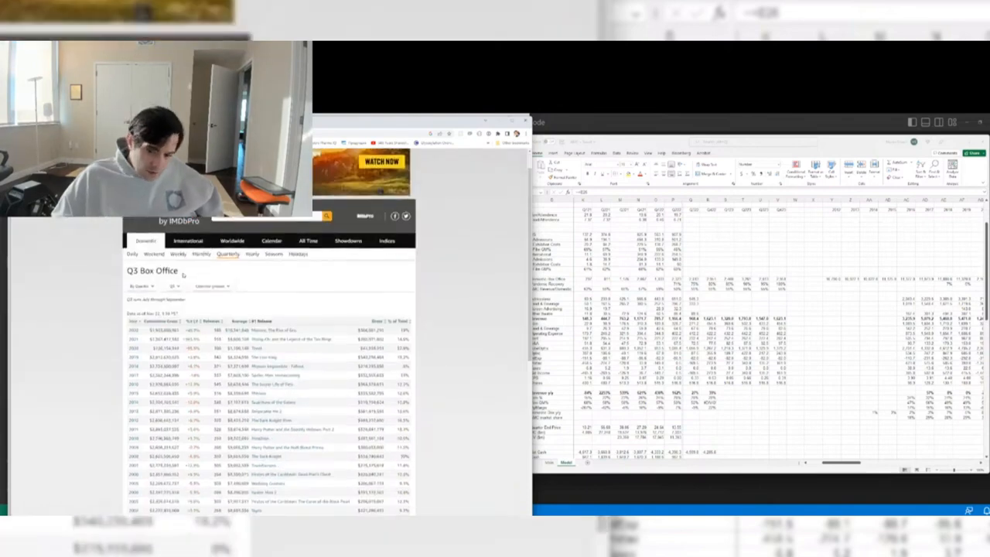
# - Compare the model's Q322 Domestic Box Office cell with the website, checking the quarter options and keeping Q3 selected
pyautogui.click(761, 259)
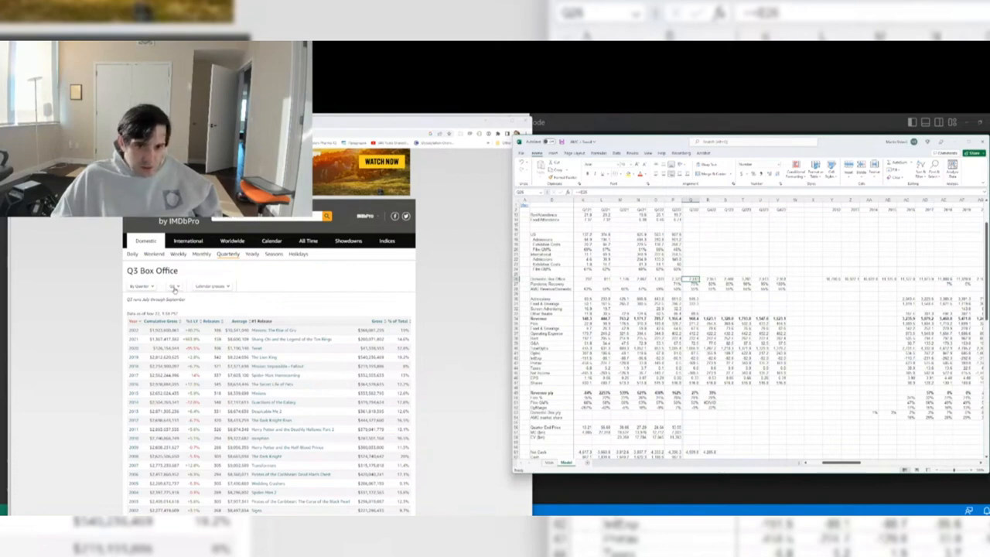
pyautogui.click(144, 288)
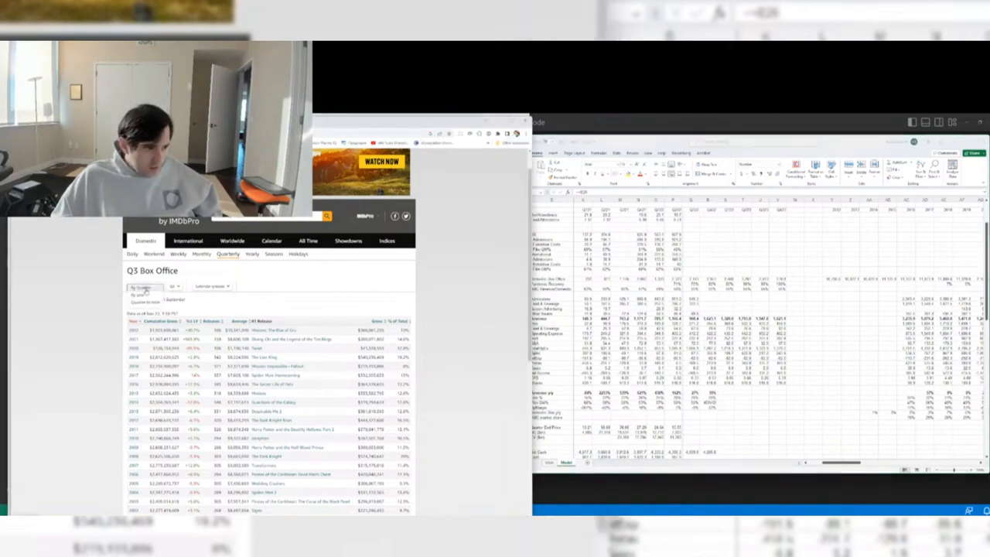
pyautogui.click(144, 289)
pyautogui.click(172, 286)
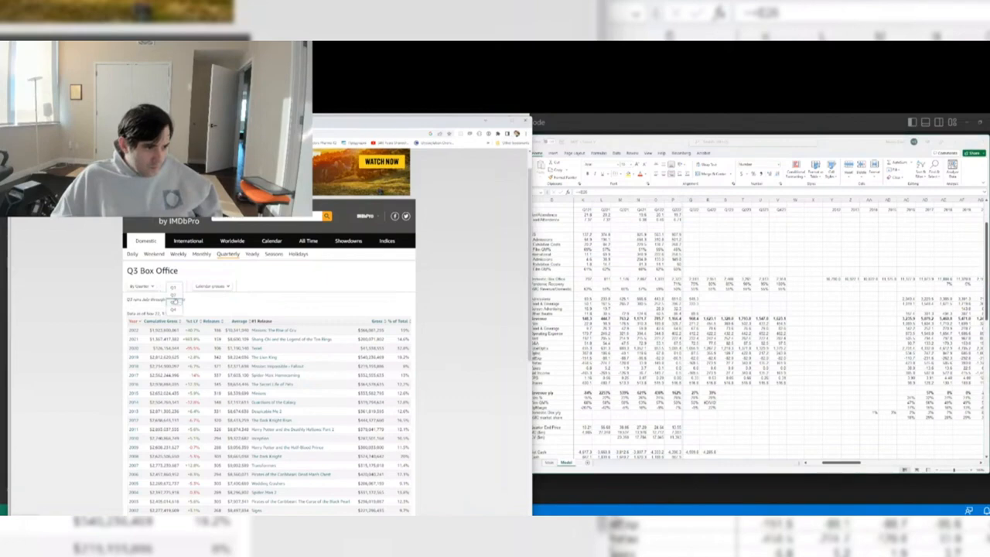
pyautogui.click(173, 298)
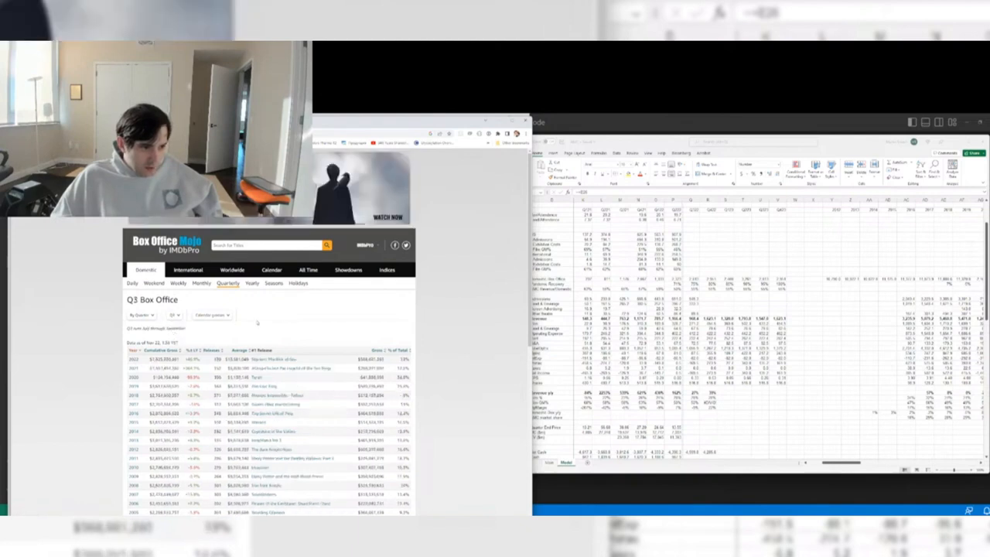
# - Inspect the Q322 Domestic Box Office formula in the workbook and the 2019 quarterly figures in the same row
pyautogui.click(864, 276)
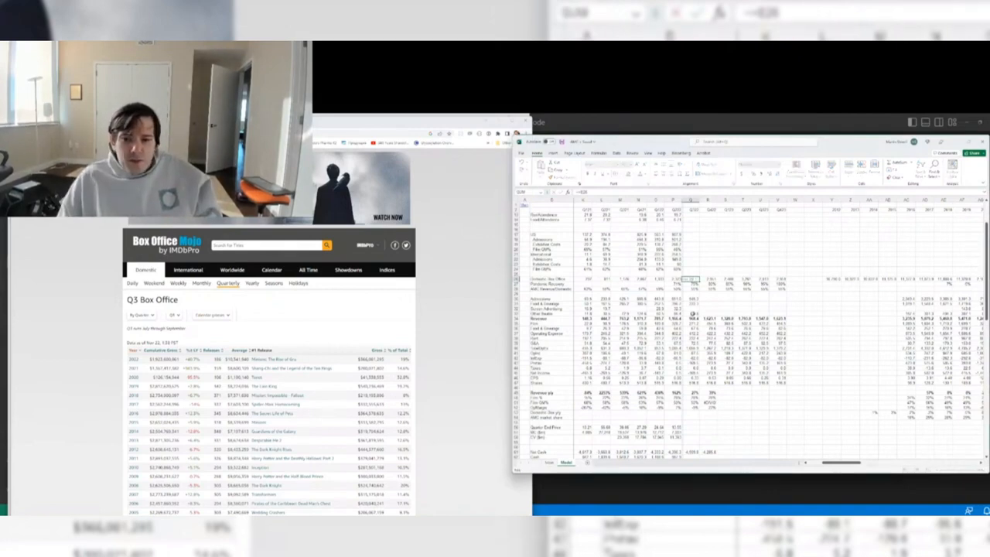
pyautogui.scroll(4, 692, 314)
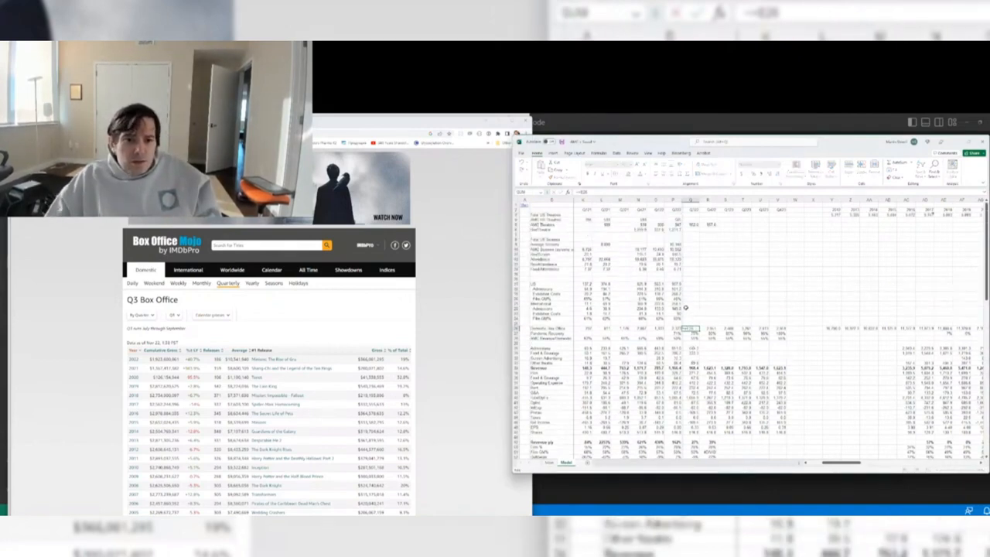
pyautogui.press('Tab')
pyautogui.press('Left')
pyautogui.press('Left')
pyautogui.press('Left')
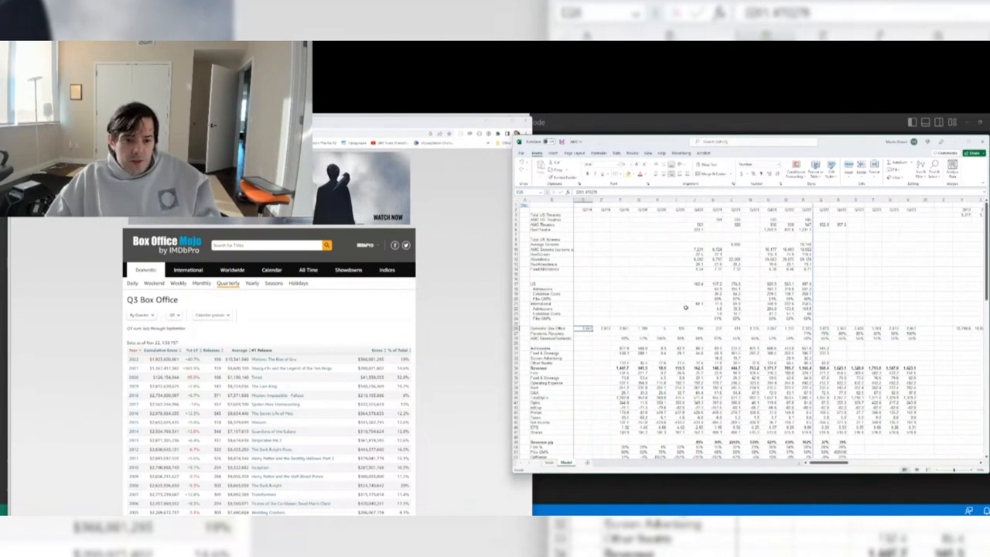
pyautogui.press('Right')
pyautogui.press('Right')
pyautogui.press('Right')
pyautogui.press('Right')
pyautogui.press('Right')
pyautogui.press('Right')
pyautogui.press('Right')
pyautogui.press('Right')
pyautogui.press('Right')
pyautogui.press('Right')
pyautogui.press('Right')
pyautogui.press('Right')
pyautogui.press('Right')
pyautogui.press('F2')
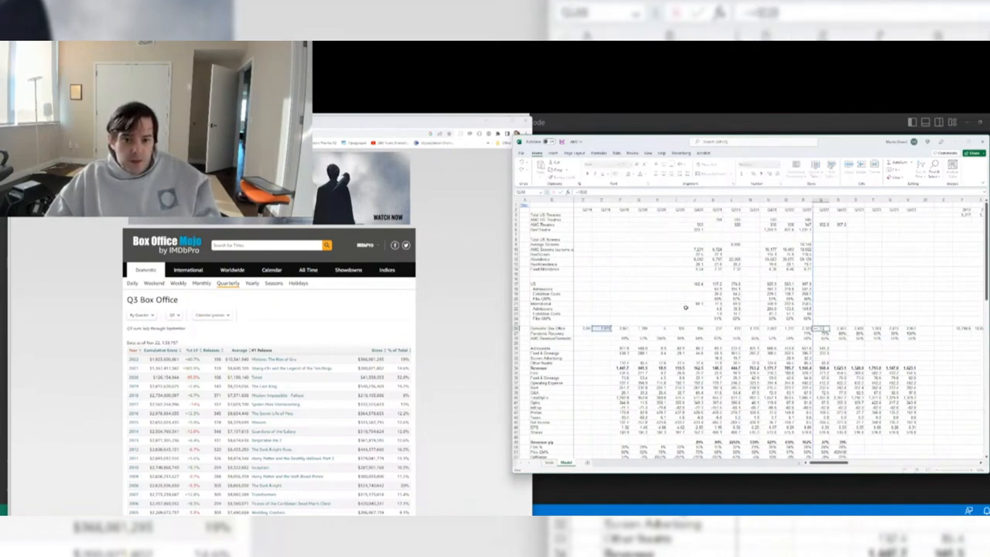
pyautogui.press('Tab')
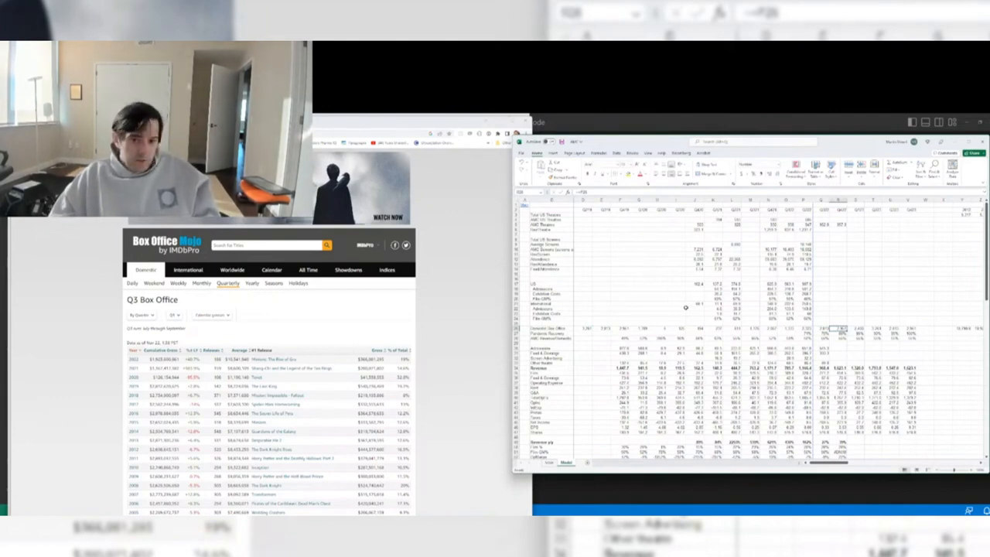
# - Replace the Q322 Domestic Box Office formula with the 2022 Q3 gross of about 1,924 million and save the workbook
pyautogui.press('Left')
pyautogui.write('1922')
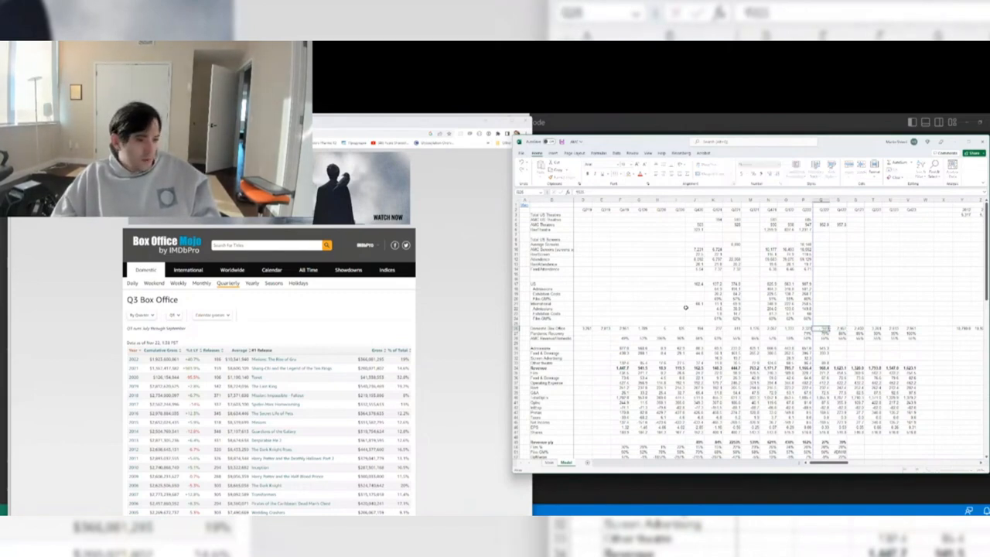
pyautogui.write('.6')
pyautogui.press('Right')
pyautogui.hotkey('ctrl', 's')
# - Check whether the Q322 Pandemic Recovery and AMC Revenue/Domestic cells hold fixed percentages or formulas
pyautogui.press('Down')
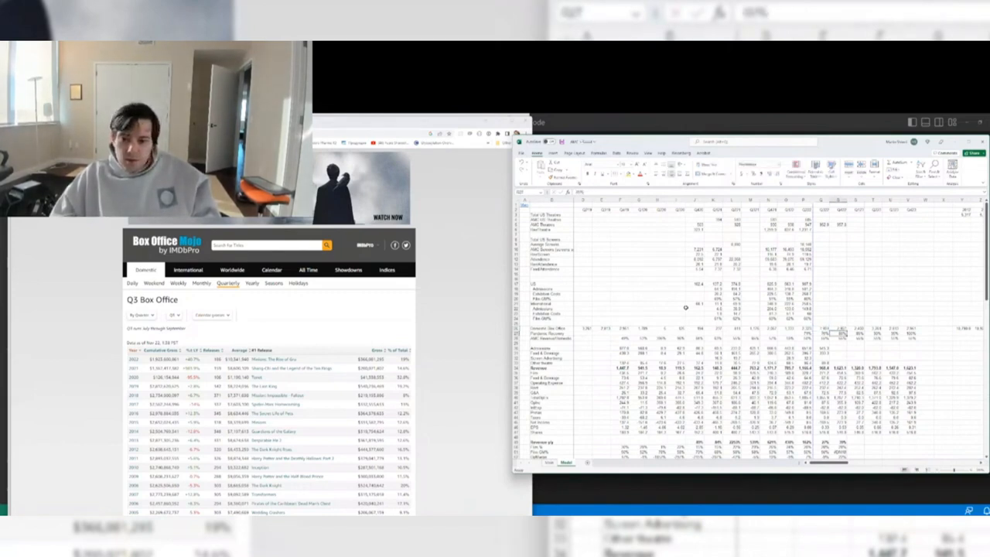
pyautogui.press('Left')
pyautogui.press('F2')
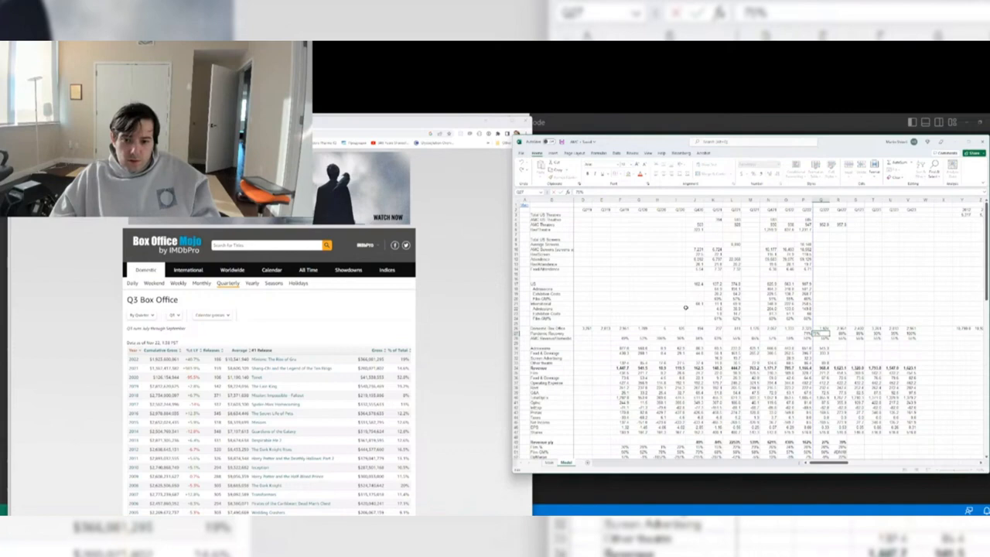
pyautogui.press('Tab')
pyautogui.press('Down')
pyautogui.press('Left')
pyautogui.press('F2')
pyautogui.press('Tab')
# - Fill the Q222 Pandemic Recovery formula into Q322, dividing by the matching 2019 quarter, and check both cells' references
pyautogui.press('Left')
pyautogui.press('Left')
pyautogui.press('Up')
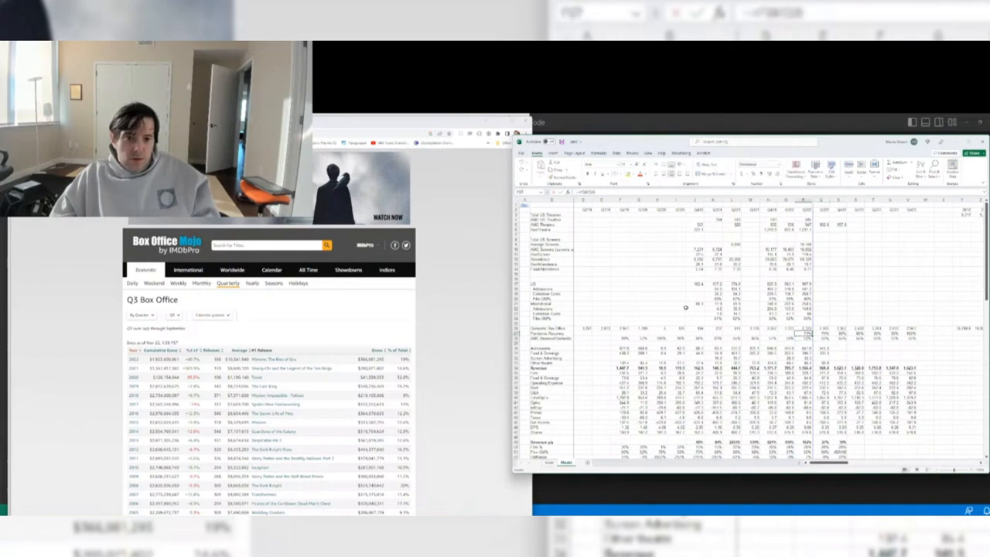
pyautogui.press('Right')
pyautogui.press('Left')
pyautogui.press('F2')
pyautogui.press('Tab')
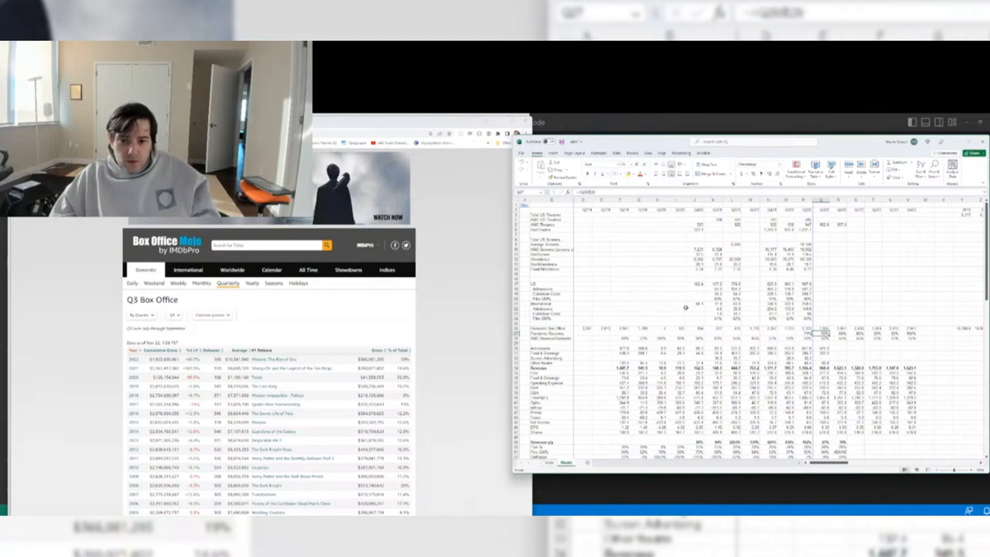
pyautogui.press('F2')
pyautogui.press('Tab')
pyautogui.press('Left')
pyautogui.press('Left')
pyautogui.press('F2')
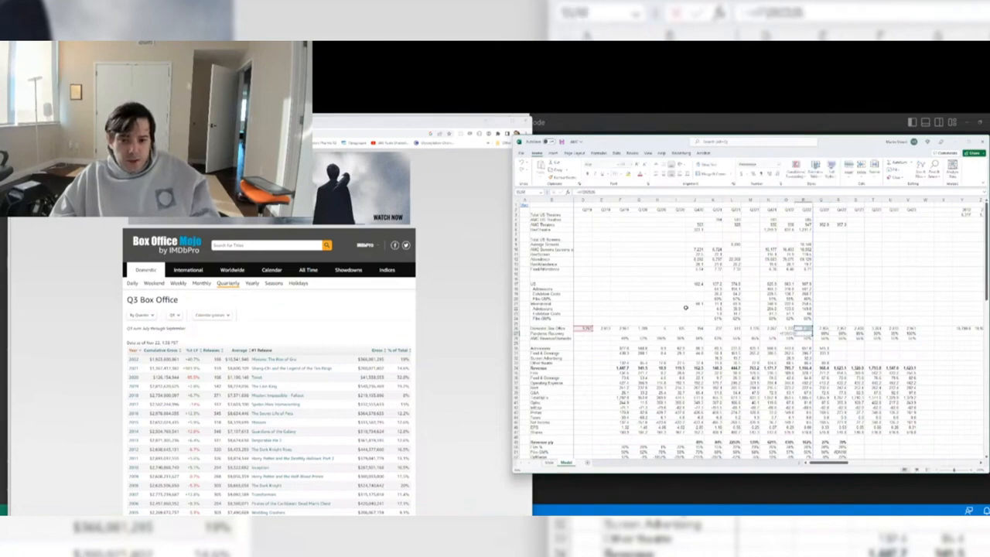
pyautogui.press('Tab')
pyautogui.press('F2')
pyautogui.press('Tab')
# - Replace the fixed Q322 AMC Revenue/Domestic percentage with the Q222 formula that divides Revenue by Domestic Box Office
pyautogui.press('Down')
pyautogui.press('Left')
pyautogui.press('Left')
pyautogui.press('F2')
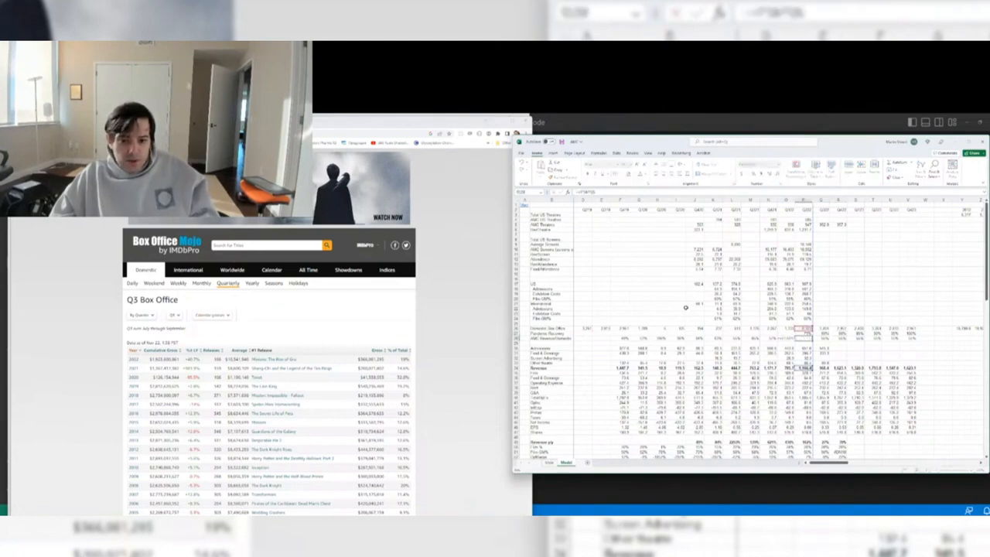
pyautogui.press('Tab')
pyautogui.press('F2')
pyautogui.press('Tab')
pyautogui.press('Left')
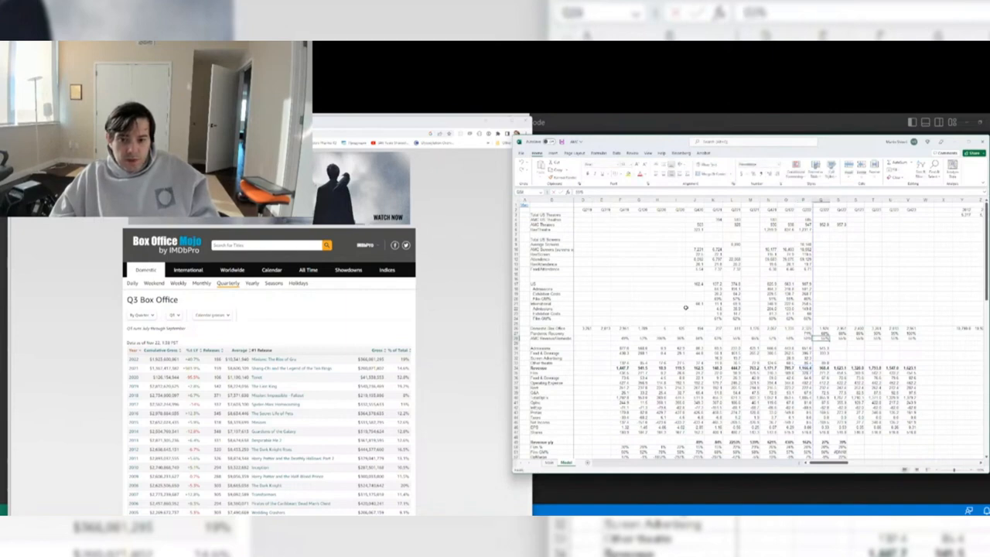
pyautogui.hotkey('ctrl', 'r')
pyautogui.press('F2')
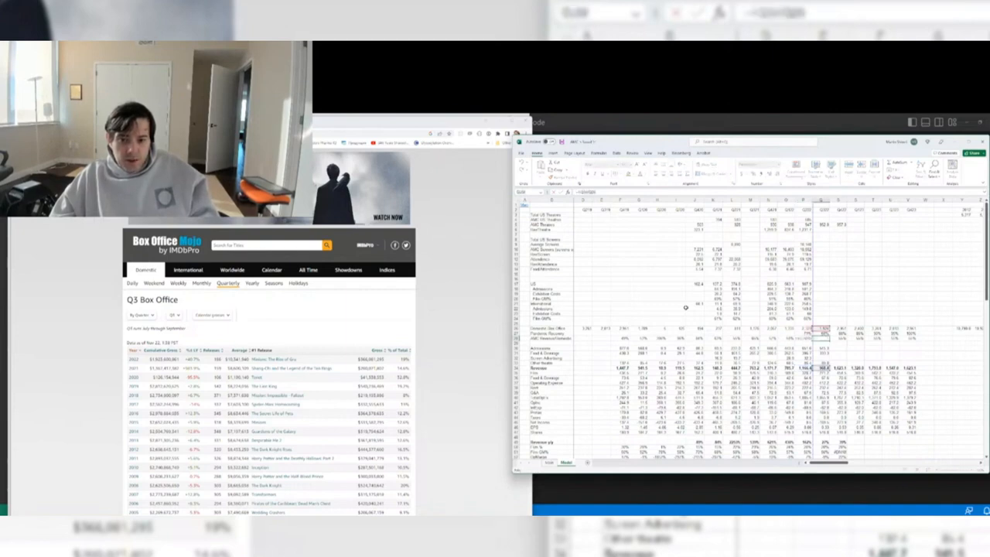
pyautogui.press('Tab')
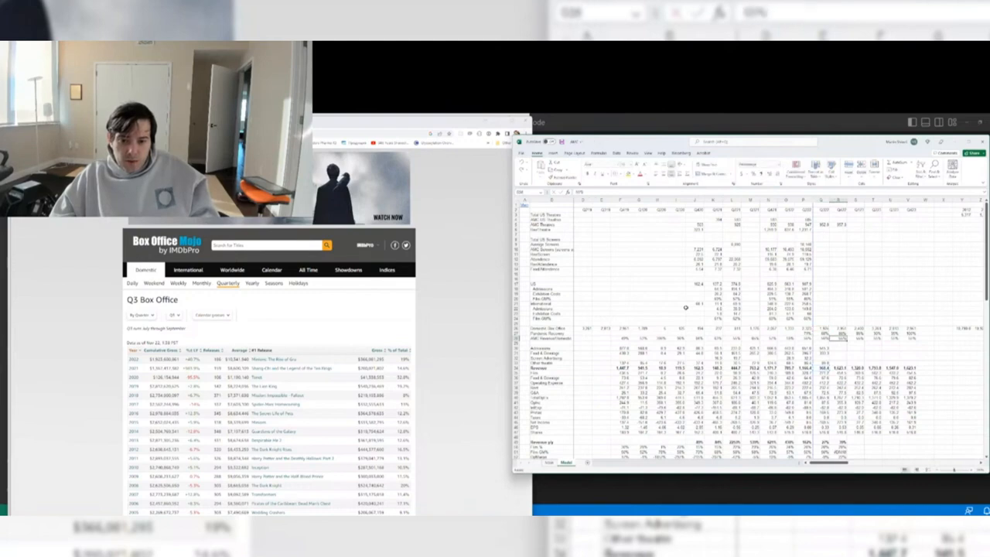
# - Check the AMC Revenue/Domestic formulas for Q122, Q222 and Q322
pyautogui.press('Left')
pyautogui.press('Left')
pyautogui.press('Left')
pyautogui.press('F2')
pyautogui.press('Tab')
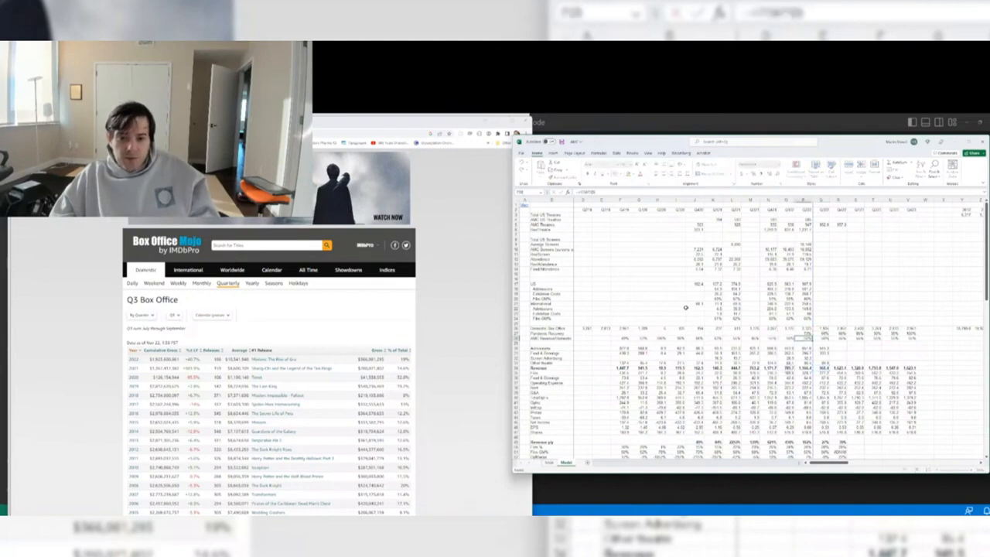
pyautogui.press('F2')
pyautogui.press('Tab')
pyautogui.press('F2')
pyautogui.press('Tab')
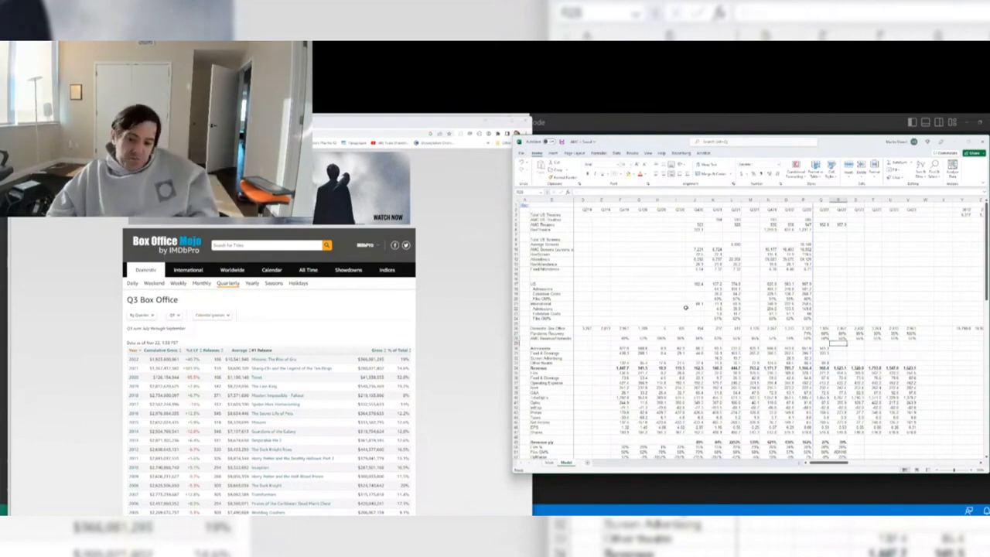
# - Look over the Q322 revenue rows and examine the formula behind the Film cost
pyautogui.press('Left')
pyautogui.press('Left')
pyautogui.press('Down')
pyautogui.press('Down')
pyautogui.press('Down')
pyautogui.press('Down')
pyautogui.press('Right')
pyautogui.press('Down')
pyautogui.press('Down')
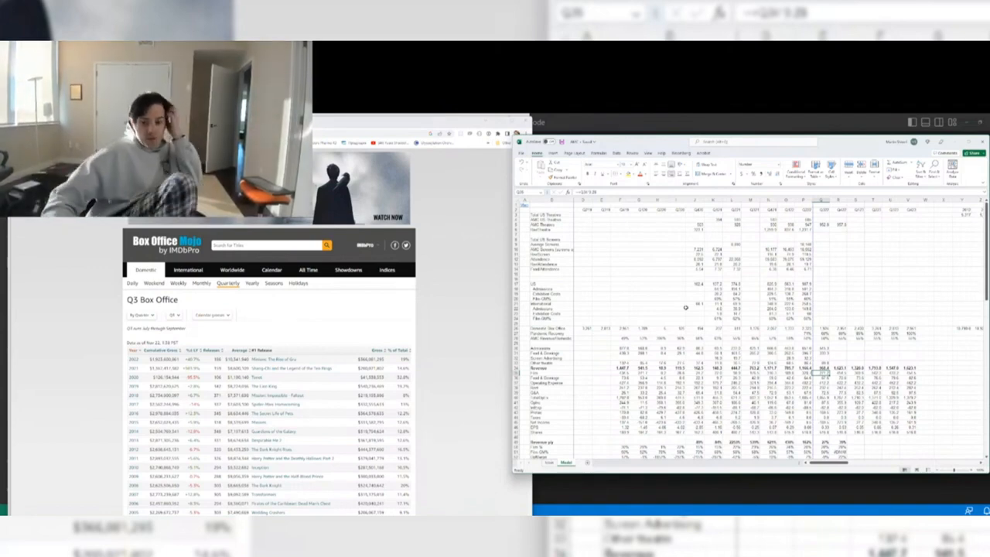
# - Go back to the Q422 Domestic Box Office cell and examine its formula
pyautogui.press('Up')
pyautogui.press('Up')
pyautogui.press('Up')
pyautogui.press('Up')
pyautogui.press('Up')
pyautogui.press('Up')
pyautogui.press('Up')
pyautogui.press('Up')
pyautogui.press('Right')
pyautogui.press('Up')
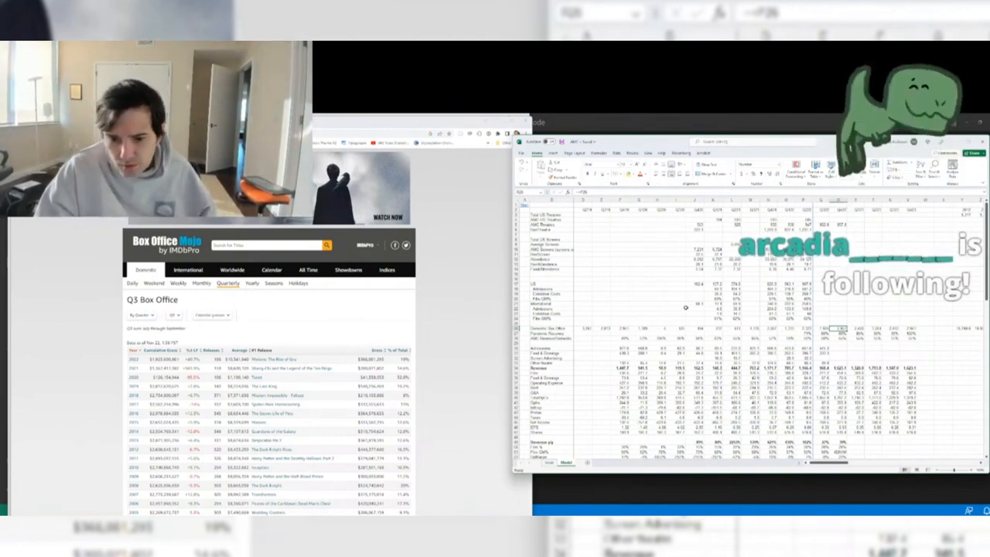
# - Enlarge the workbook window and its contents and look over the quarterly forecasts through Q423
pyautogui.scroll(2, 685, 308)
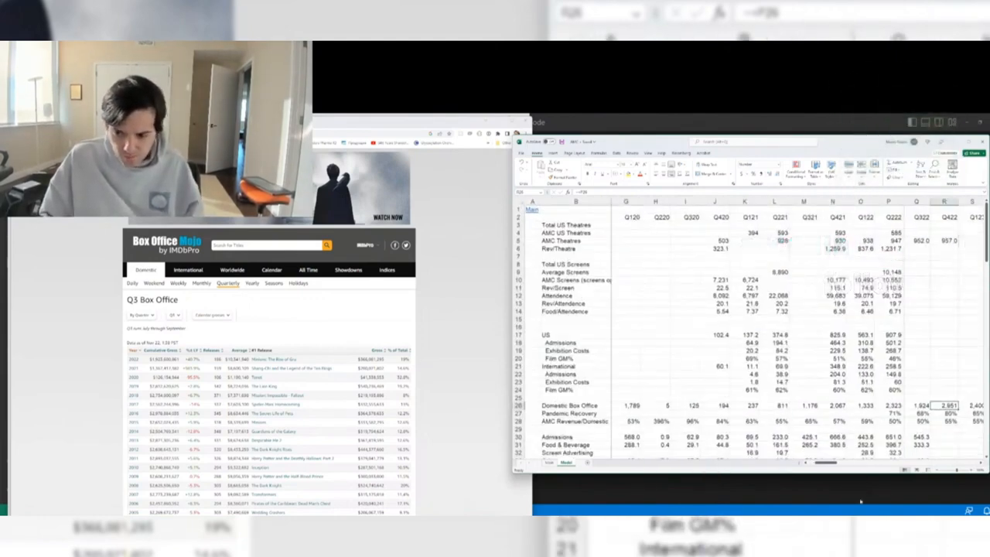
pyautogui.moveTo(859, 475); pyautogui.dragTo(862, 514)
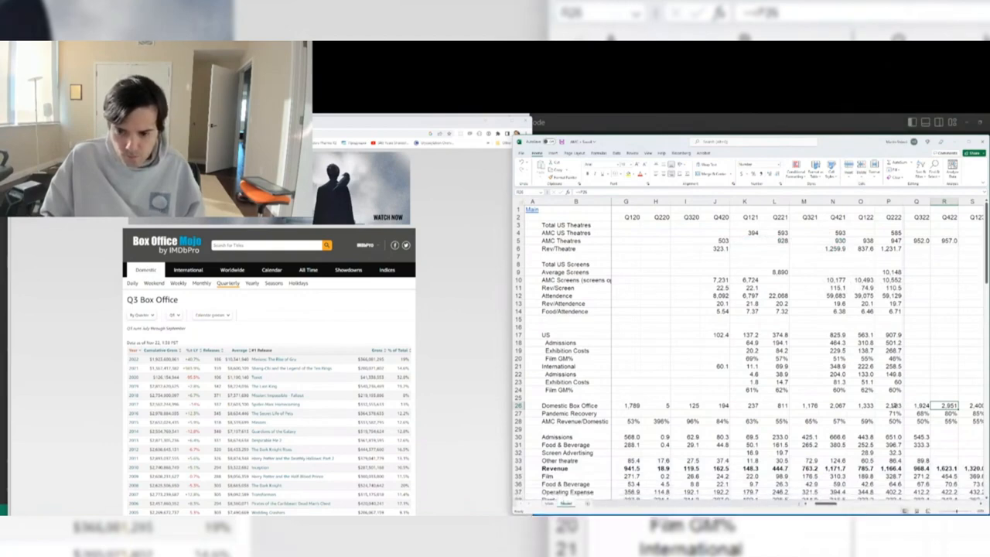
pyautogui.press('Right')
pyautogui.press('Right')
pyautogui.press('Right')
pyautogui.press('Right')
pyautogui.press('Right')
pyautogui.scroll(-2, 784, 371)
pyautogui.scroll(-3, 781, 360)
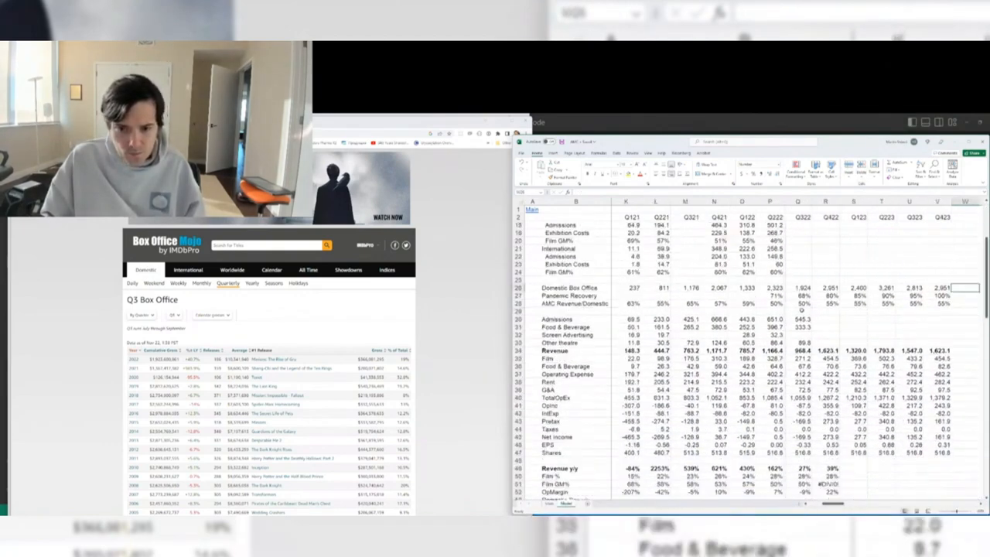
# - Examine the Domestic Box Office values and formulas from Q322 through Q423 and trace the Q123 forecast back to its Q119 source
pyautogui.click(800, 283)
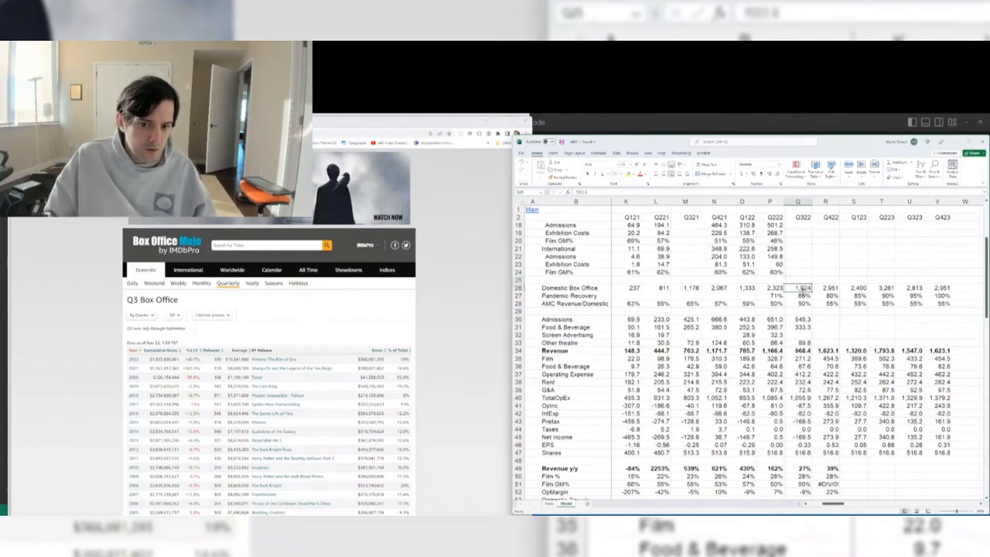
pyautogui.click(829, 286)
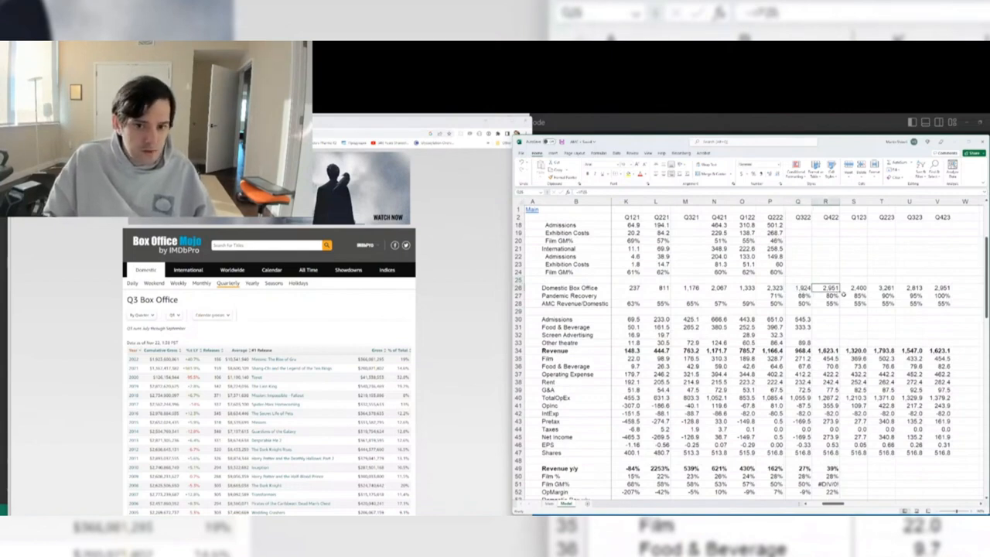
pyautogui.press('F2')
pyautogui.moveTo(833, 504)
pyautogui.mouseDown()
pyautogui.moveTo(819, 504)
pyautogui.moveTo(837, 504)
pyautogui.mouseUp()
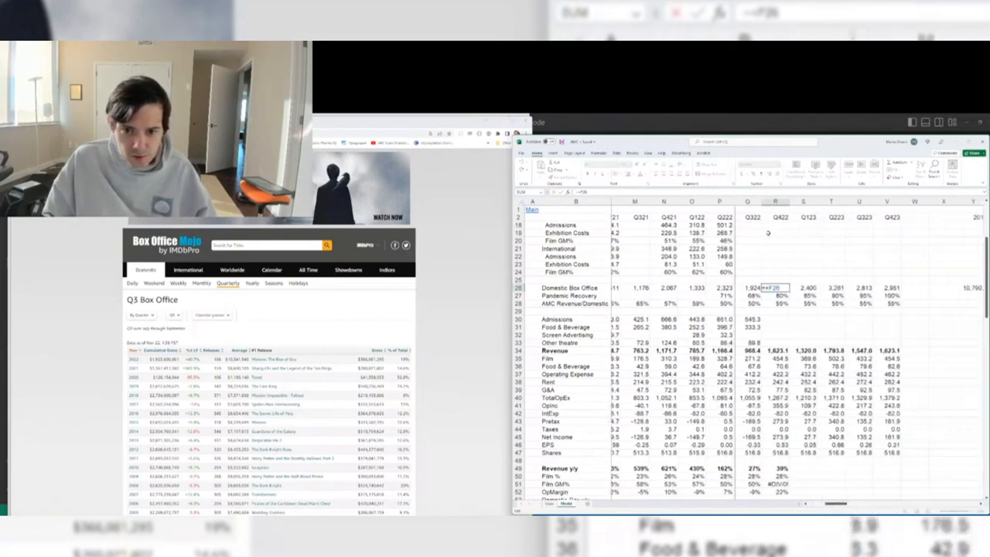
pyautogui.press('Tab')
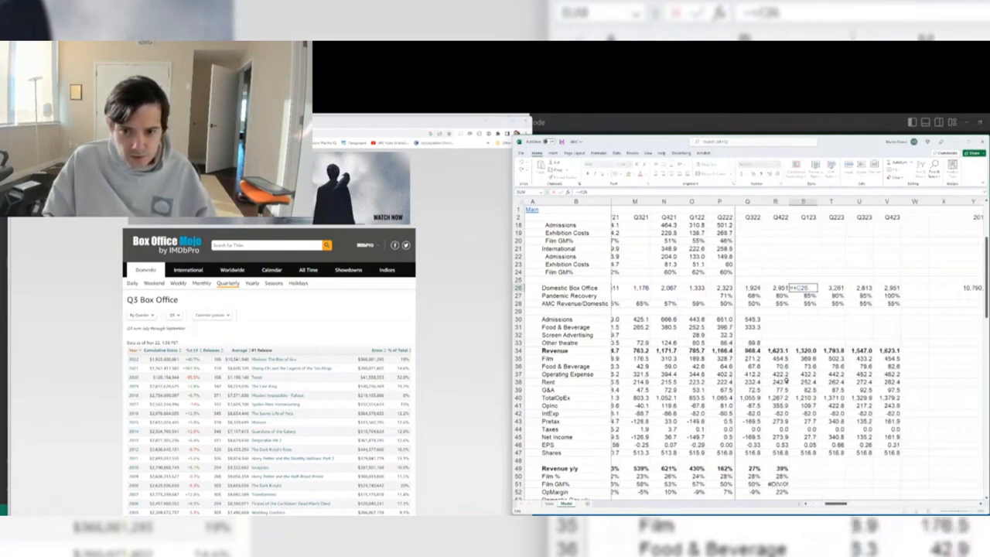
pyautogui.hotkey('ctrl', '[')
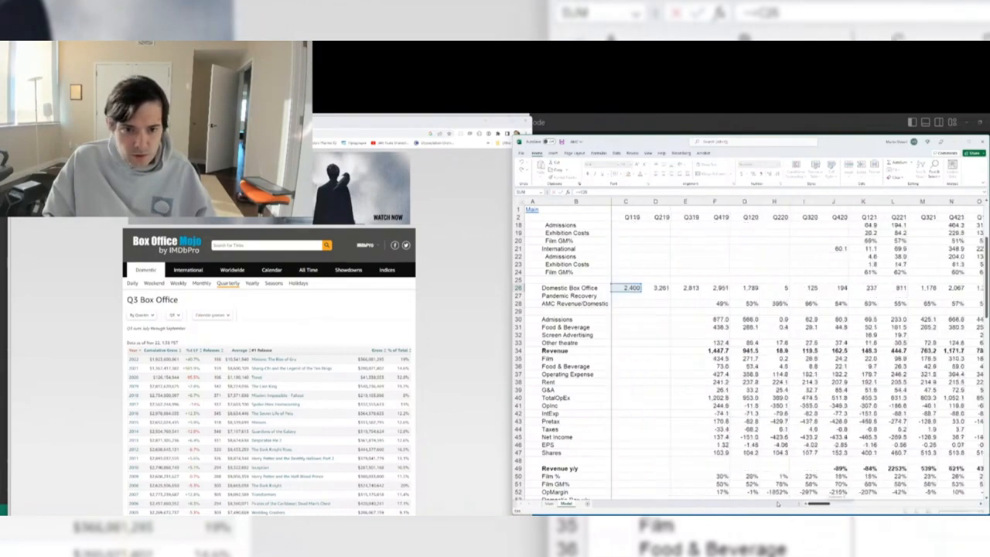
pyautogui.press('Tab')
pyautogui.press('Right')
pyautogui.press('Right')
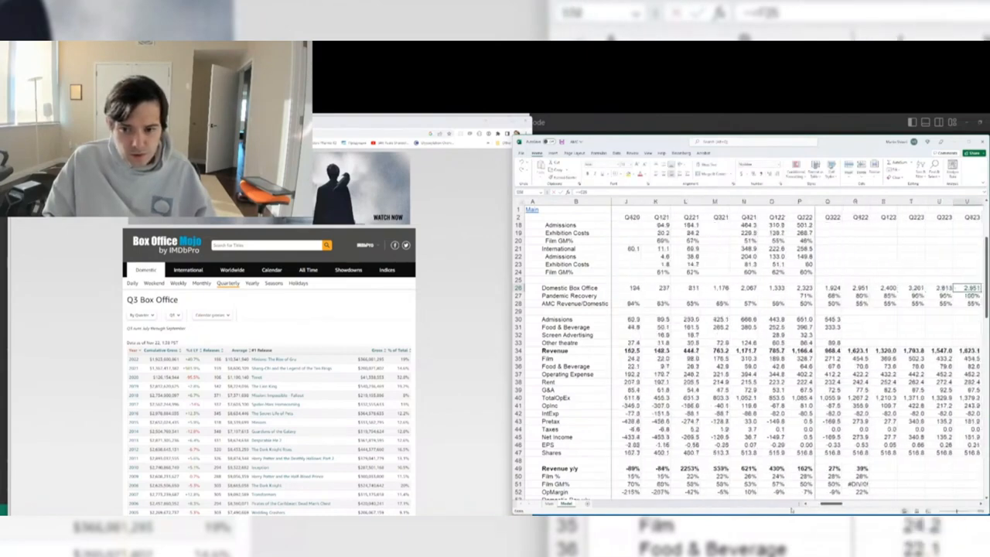
pyautogui.press('Right')
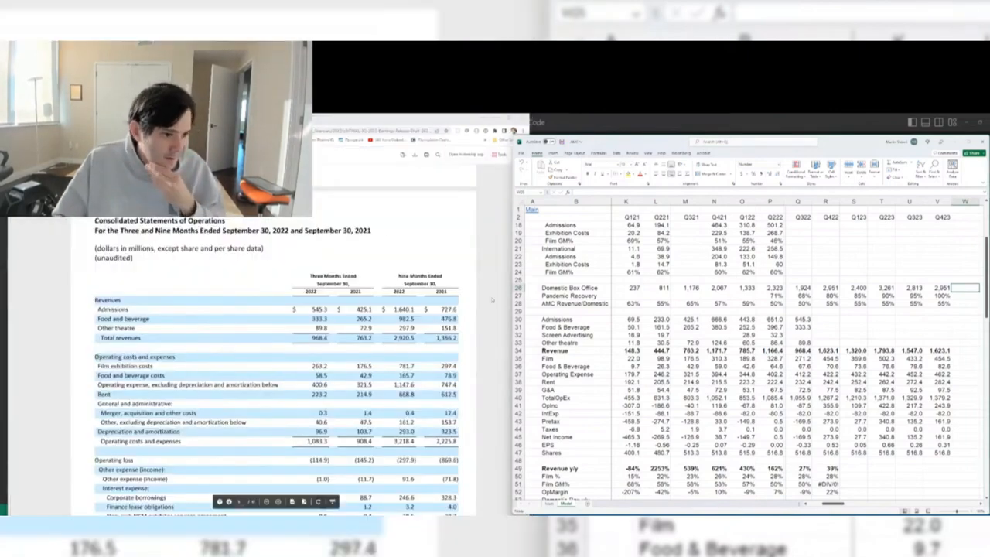
# - Set the Q322 Film cost to 263.2 and the Food & Beverage cost to 58.5
pyautogui.click(689, 343)
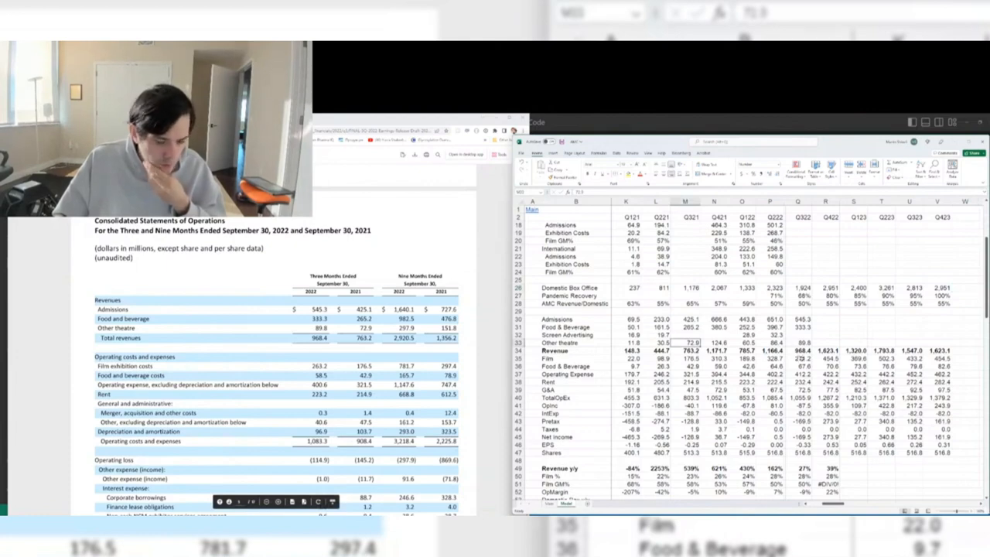
pyautogui.click(801, 357)
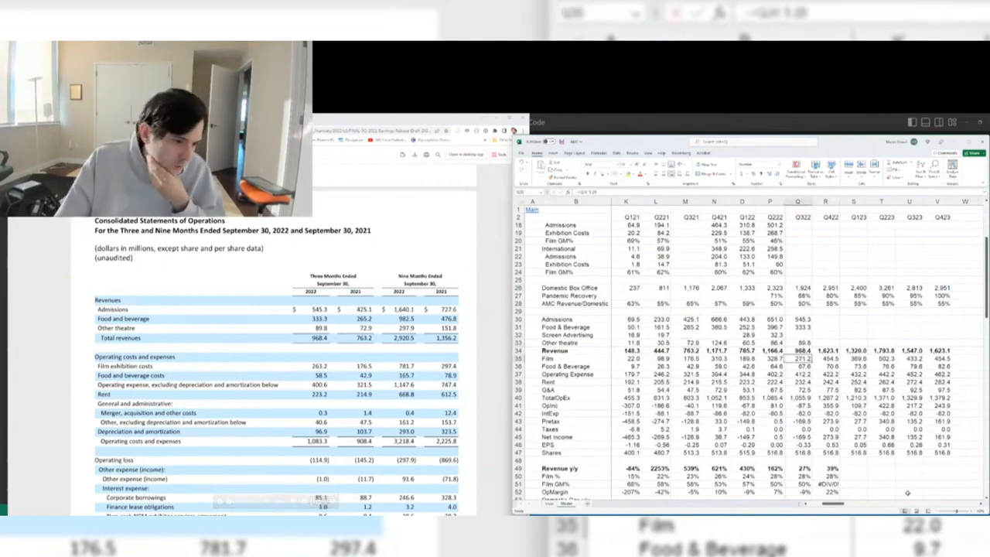
pyautogui.write('263.2')
pyautogui.press('Return')
pyautogui.write('58.5')
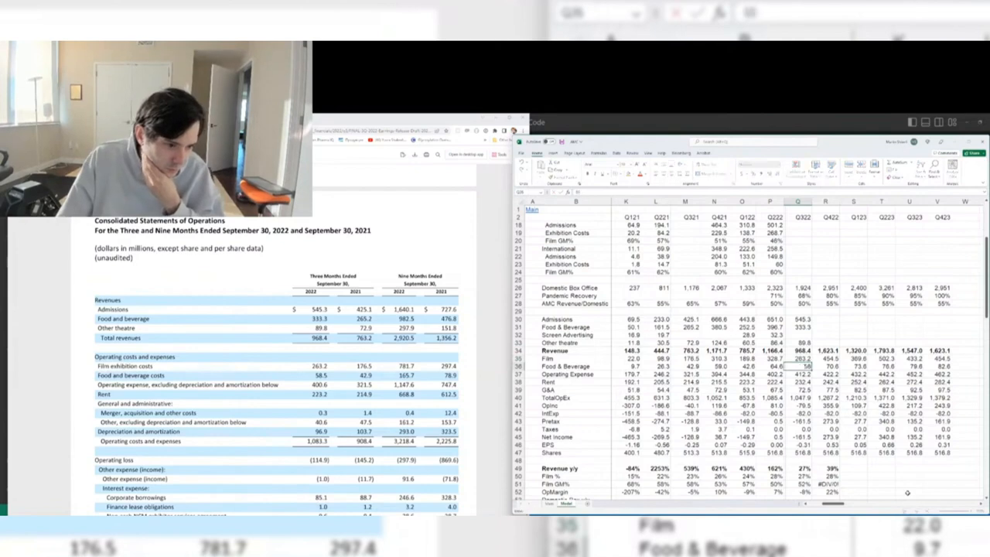
pyautogui.press('Return')
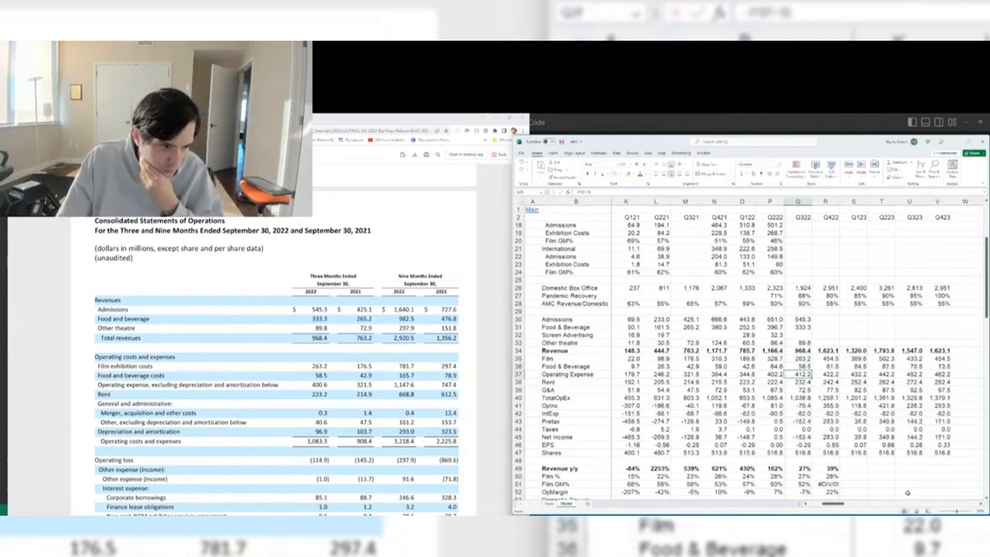
# - Set the Q322 Operating Expense to 400.6 and Rent to 223.2
pyautogui.write('40')
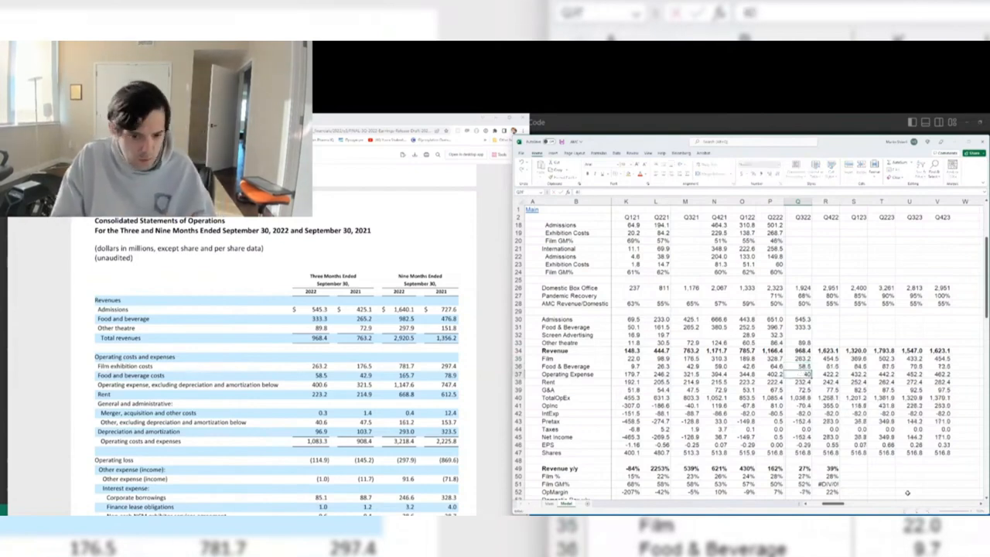
pyautogui.write('0.6')
pyautogui.press('Return')
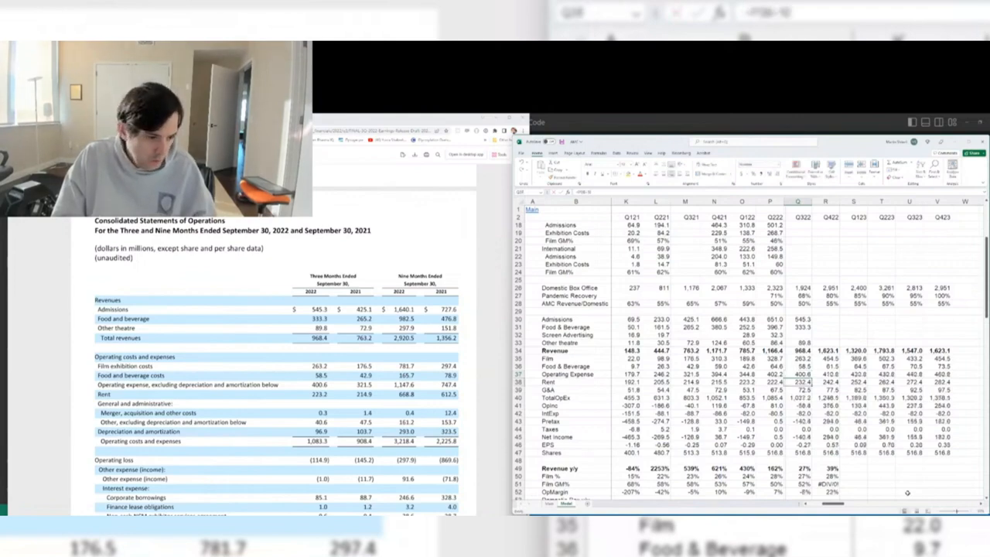
pyautogui.write('223.2')
pyautogui.press('Return')
# - Check the Q322 G&A formula and replace it with 40.6
pyautogui.press('F2')
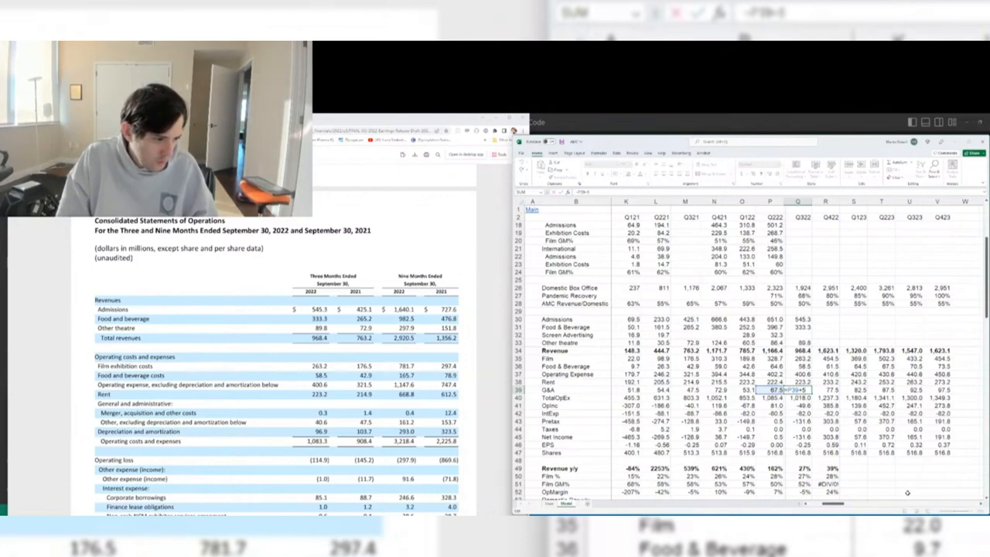
pyautogui.press('Return')
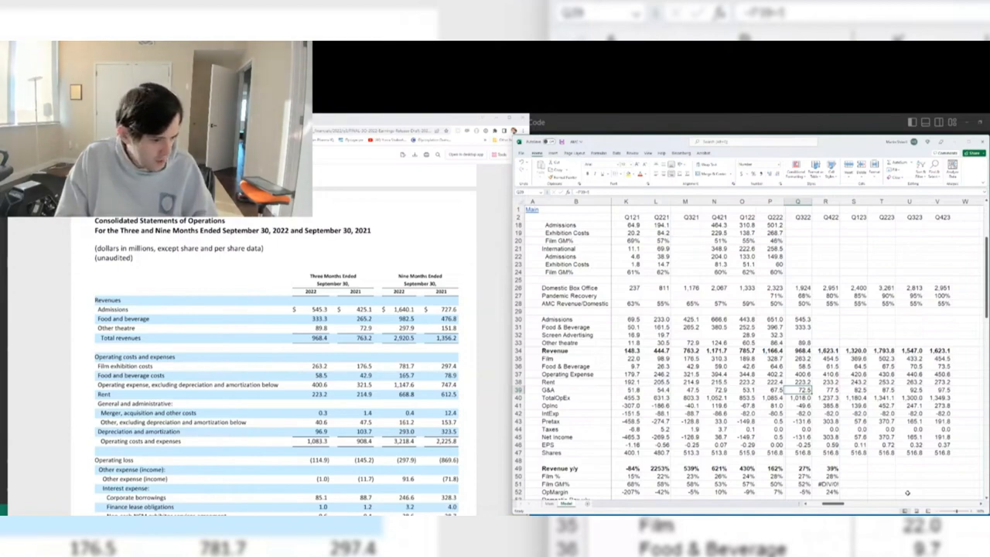
pyautogui.write('40.6')
pyautogui.press('Return')
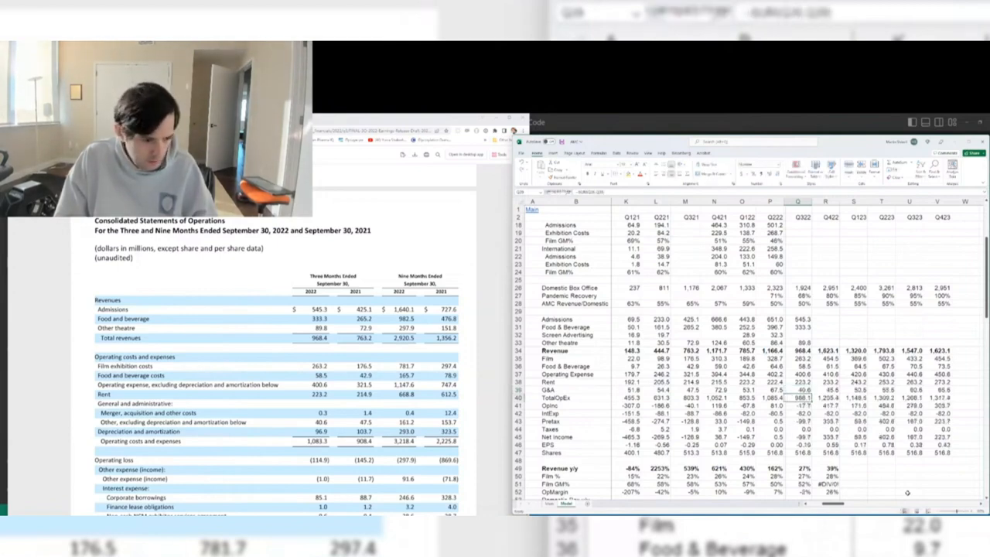
# - Total the Q322 cost rows Q35:Q39 with SUM in TotalOpEx and calculate OpInc as =Q34-Q40
pyautogui.hotkey('alt', '=')
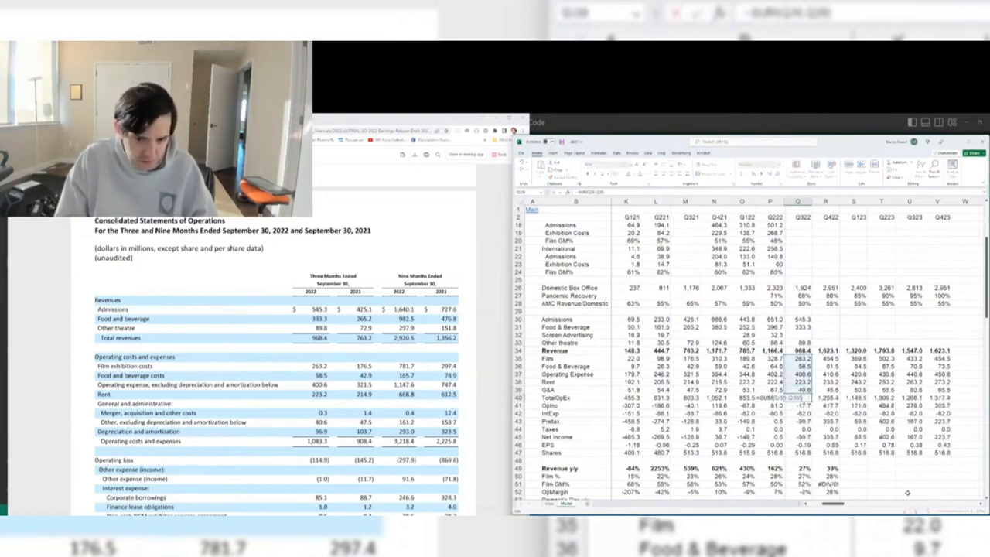
pyautogui.press('Return')
pyautogui.write('=Q34-Q40')
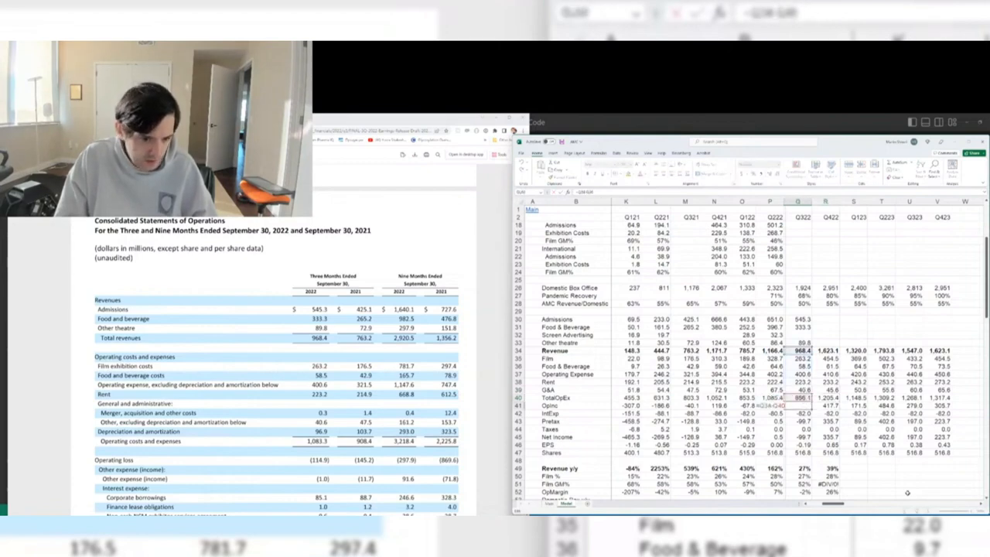
pyautogui.press('Return')
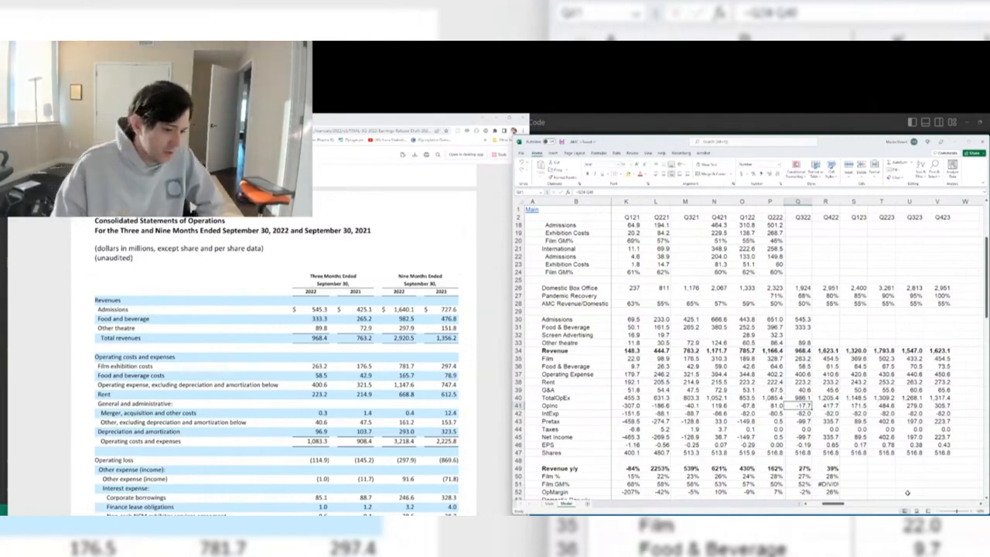
# - Enter the Q322 IntExp as =1-85.1-1-9.6 from the reported other income and interest lines
pyautogui.press('Down')
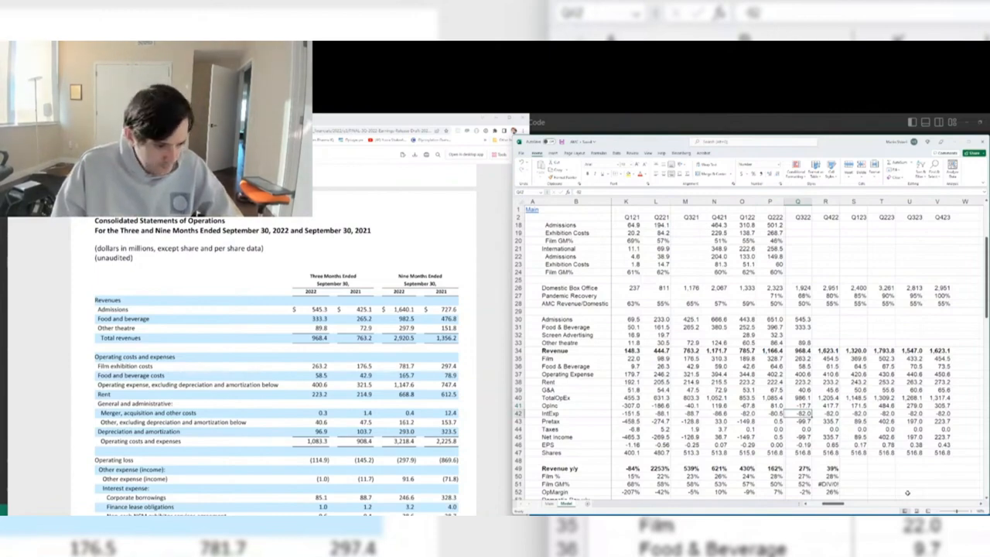
pyautogui.write('=1-85.1-')
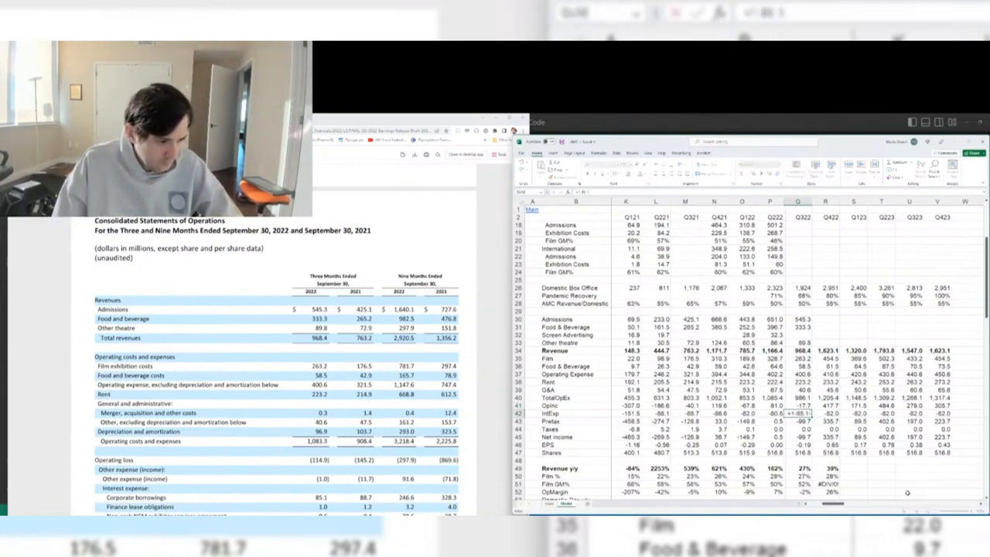
pyautogui.write('1')
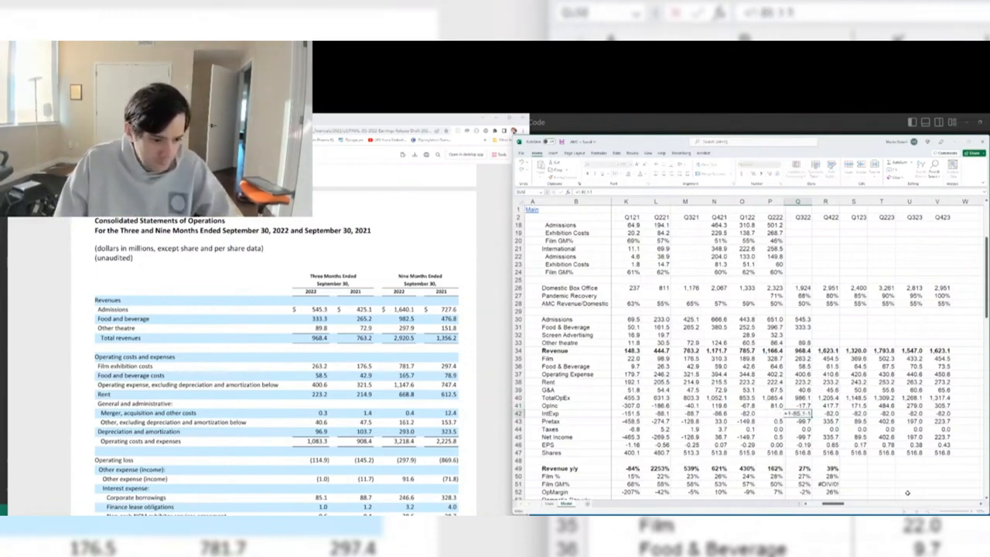
pyautogui.write('-9.6')
pyautogui.press('Return')
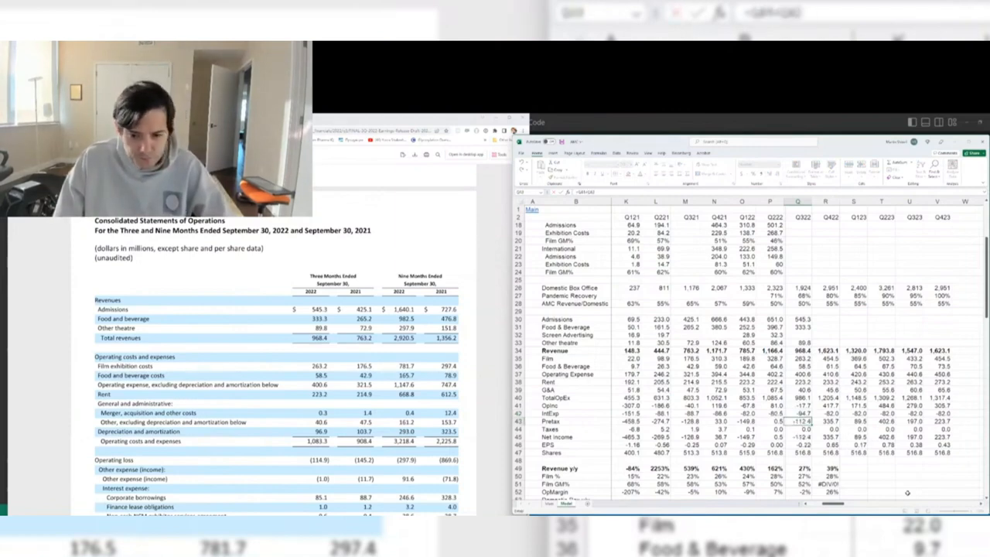
# - Extend the Q322 IntExp formula with +2.8 for the equity in earnings of non-consolidated entities
pyautogui.scroll(-3, 299, 437)
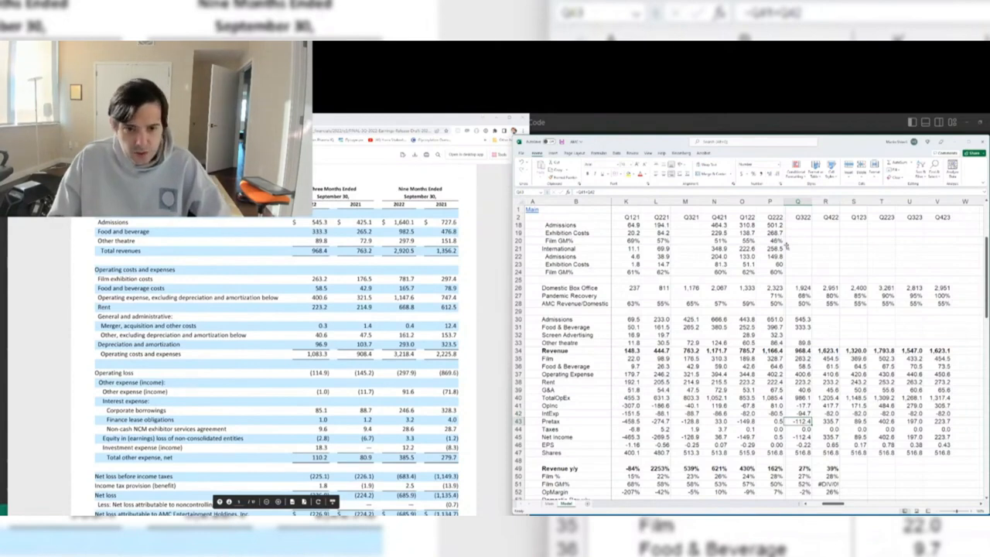
pyautogui.press('Up')
pyautogui.click(696, 193)
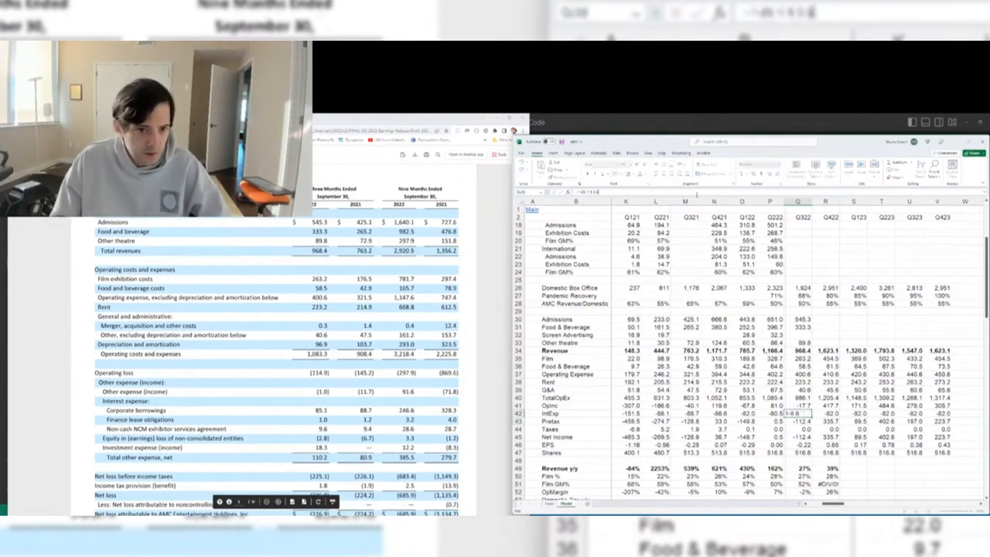
pyautogui.write('+2')
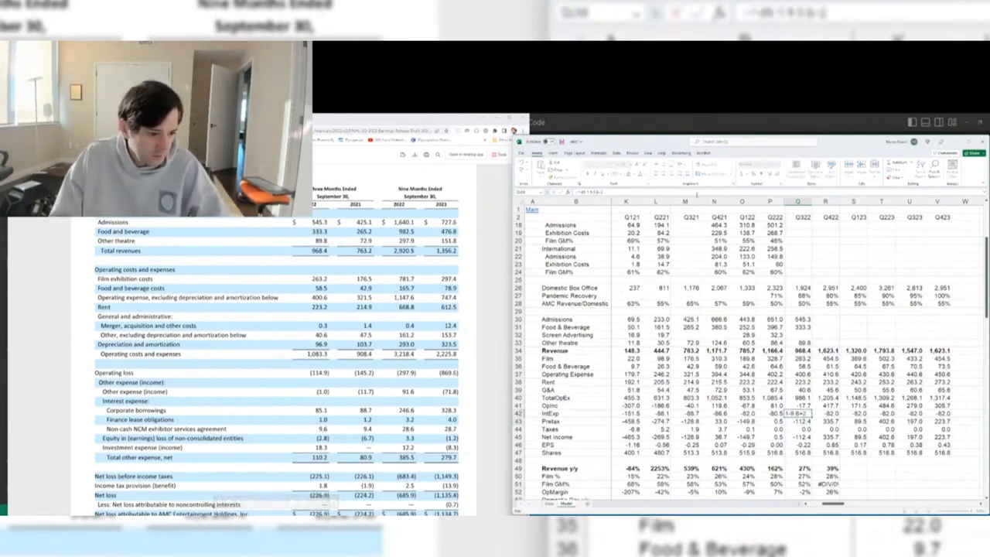
pyautogui.write('.8')
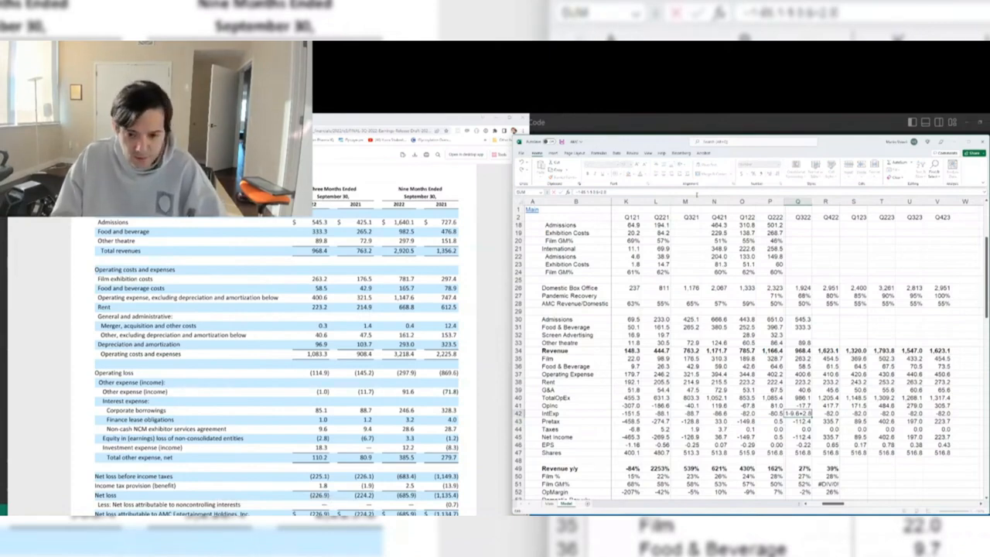
pyautogui.press('Return')
# - Set the Q322 Taxes to 1.8
pyautogui.press('Down')
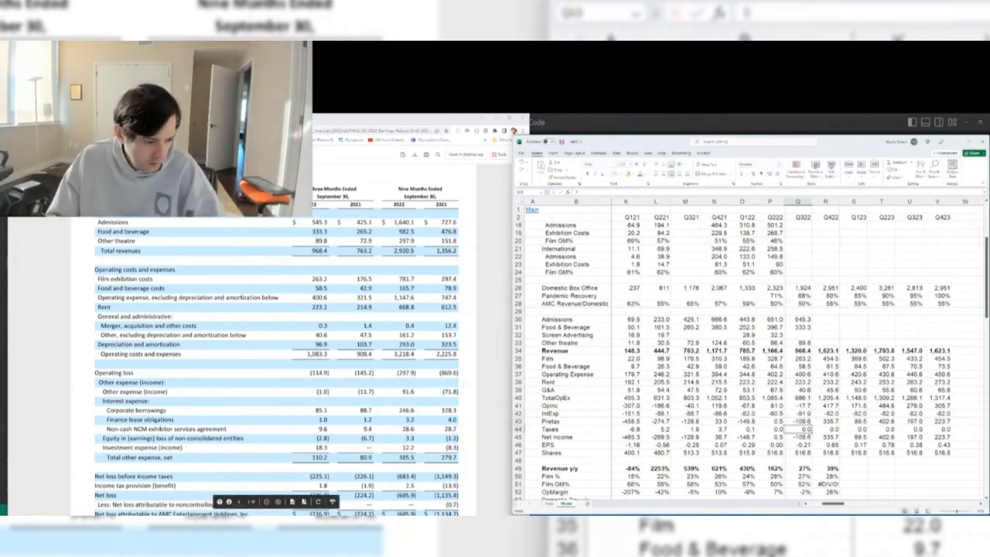
pyautogui.write('1.8')
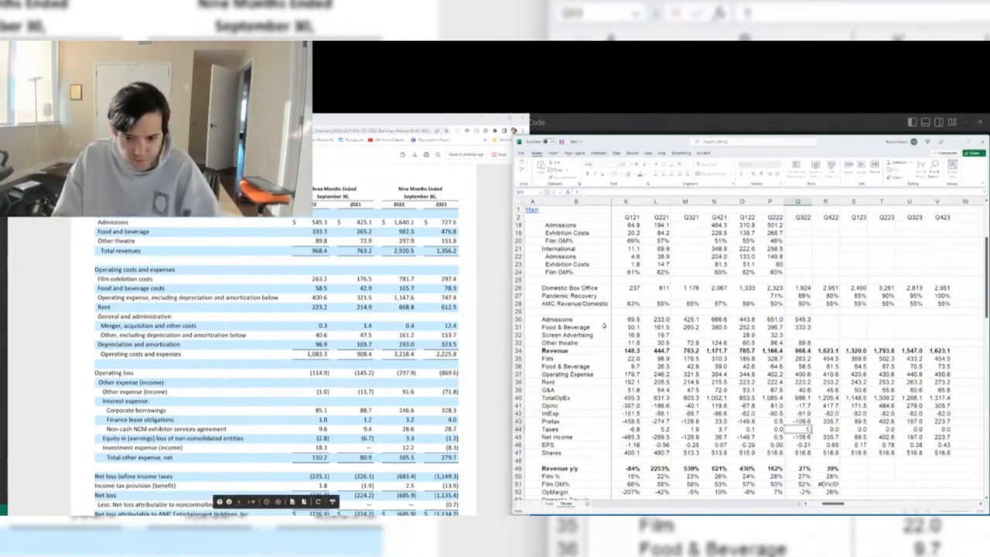
pyautogui.press('Return')
# - Find the average diluted shares outstanding in the earnings release and set the Q322 Shares to 1033.686
pyautogui.scroll(-4, 199, 429)
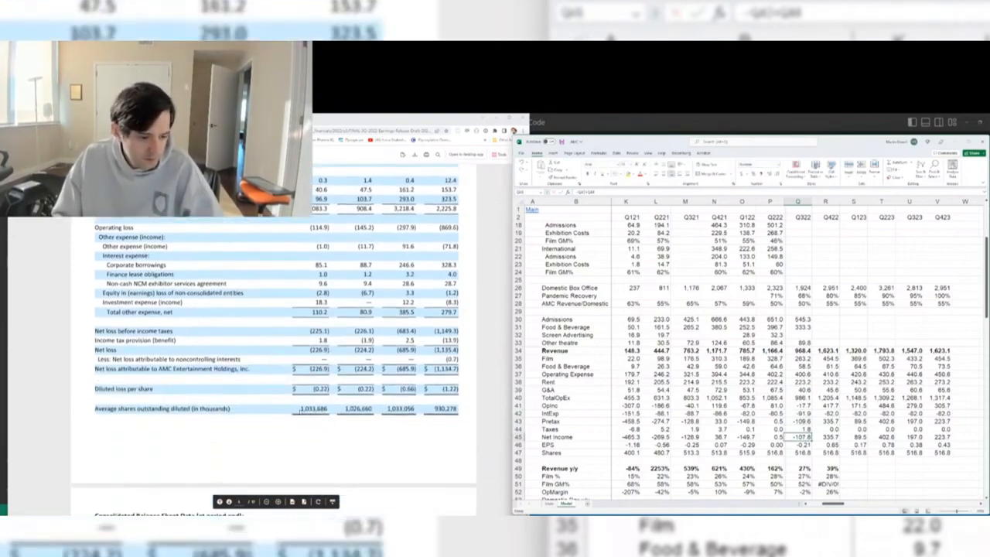
pyautogui.click(298, 412)
pyautogui.moveTo(328, 409); pyautogui.dragTo(294, 408)
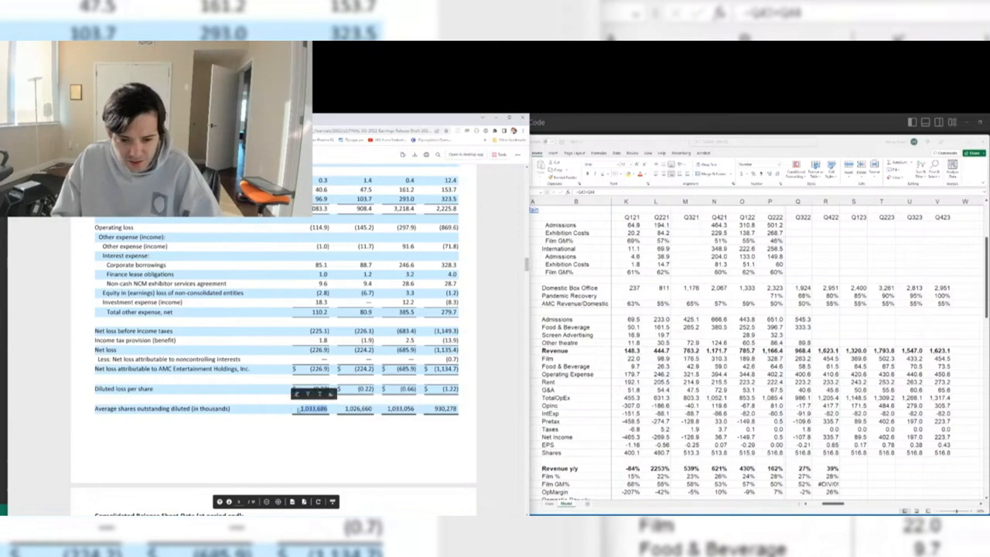
pyautogui.hotkey('alt', 'Tab')
pyautogui.scroll(-2, 776, 425)
pyautogui.press('Down')
pyautogui.press('Down')
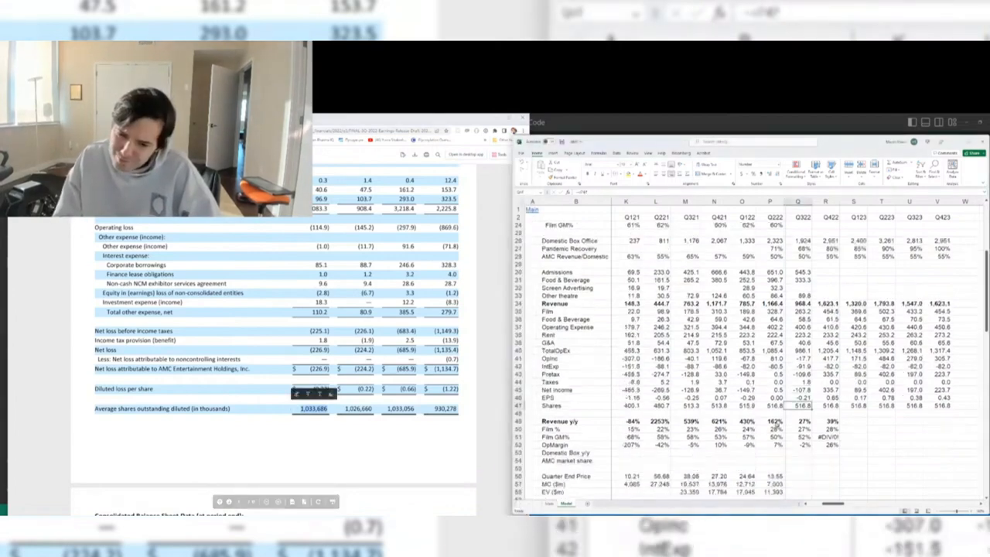
pyautogui.write('1033.686')
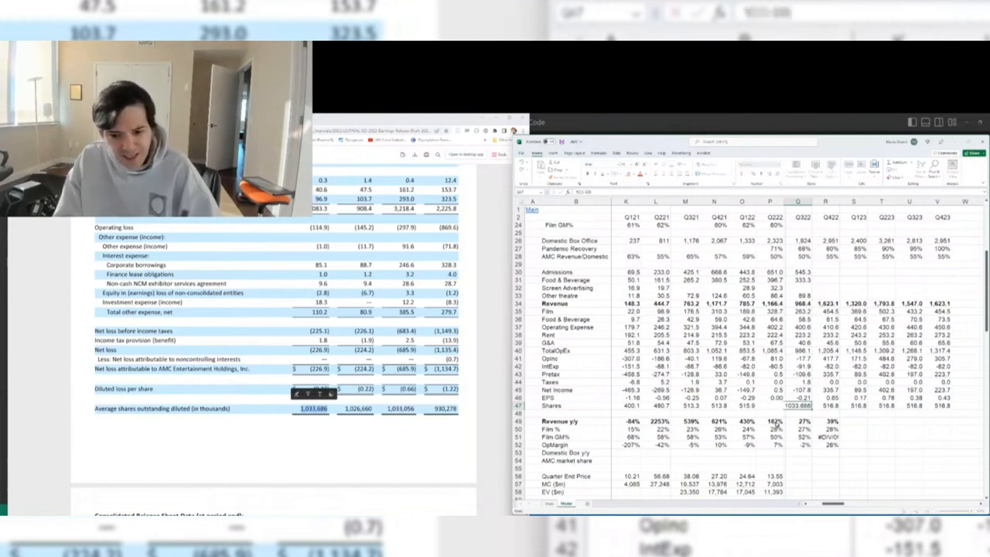
pyautogui.press('Return')
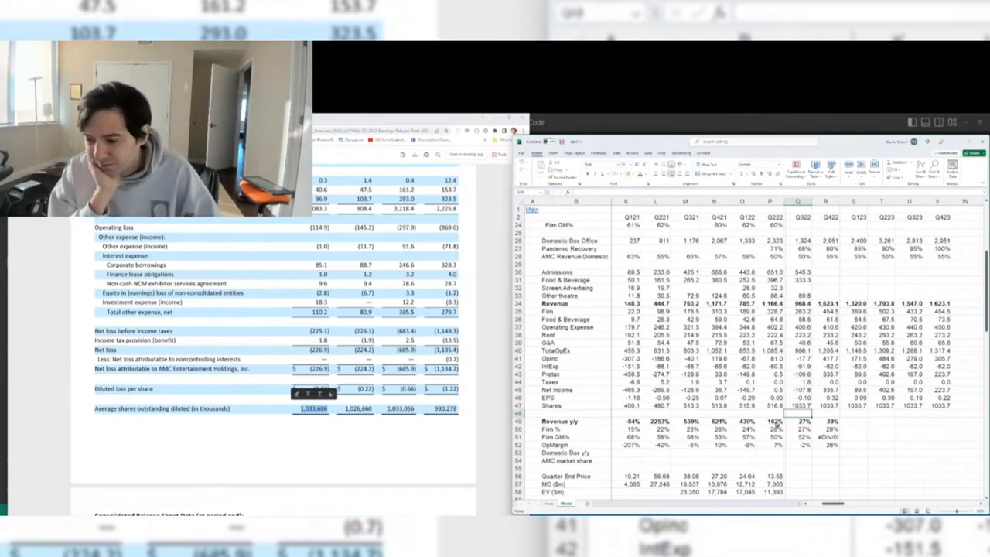
pyautogui.press('Up')
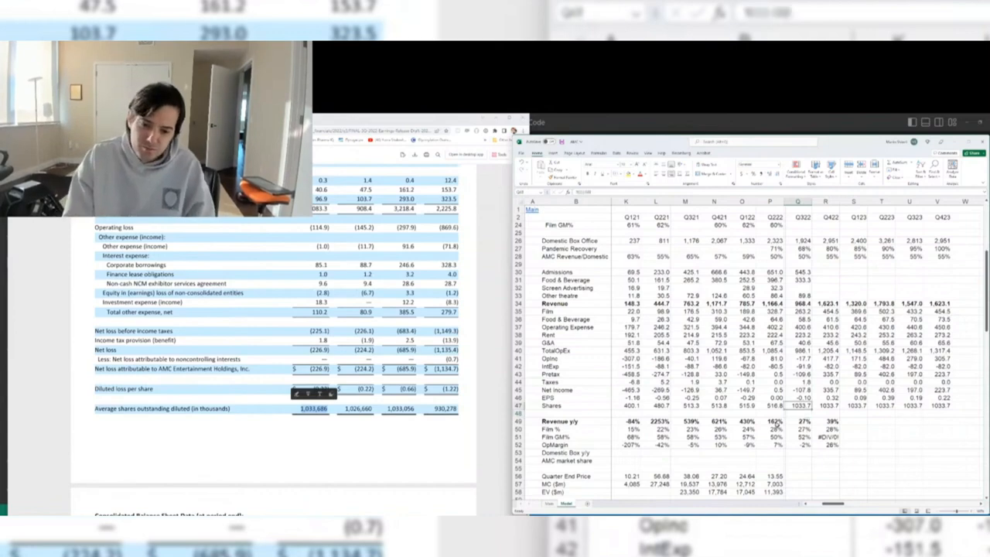
# - Format the Shares values from Q322 through Q423 as numbers with a thousands separator and no decimals
pyautogui.hotkey('ctrl', 'shift', 'Right')
pyautogui.hotkey('ctrl', '1')
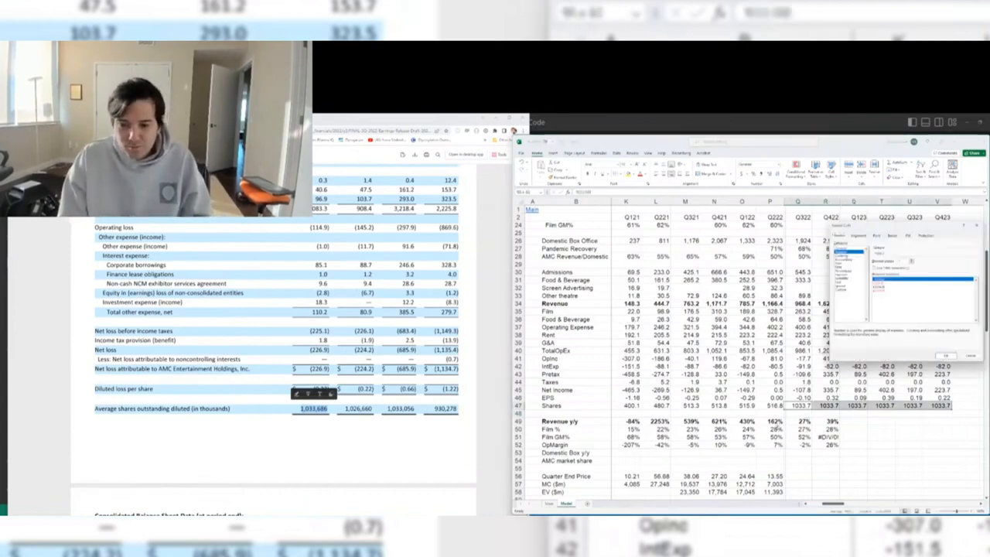
pyautogui.press('Return')
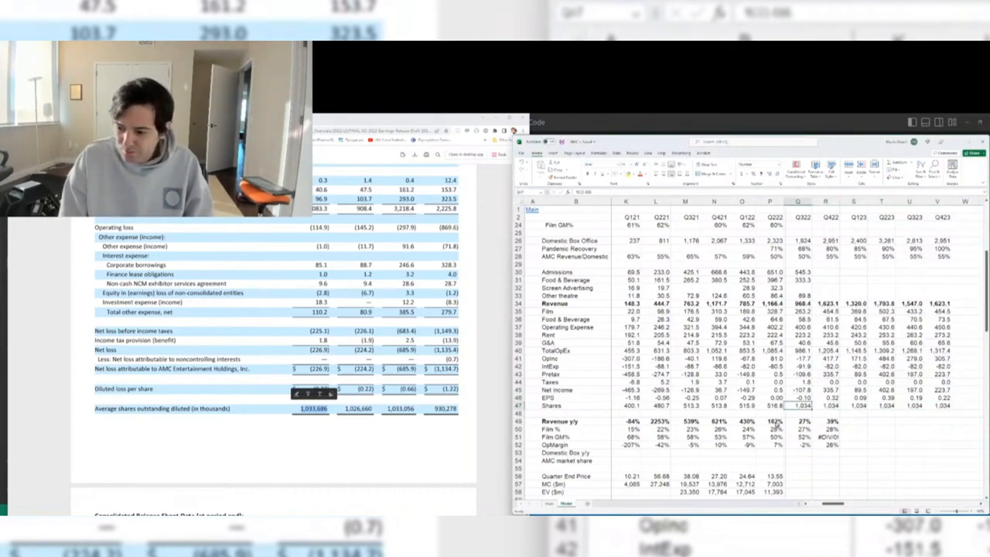
# - Review the Shares row across the quarterly and annual columns, and examine the balance sheet data in the earnings release
pyautogui.hotkey('ctrl', 'Right')
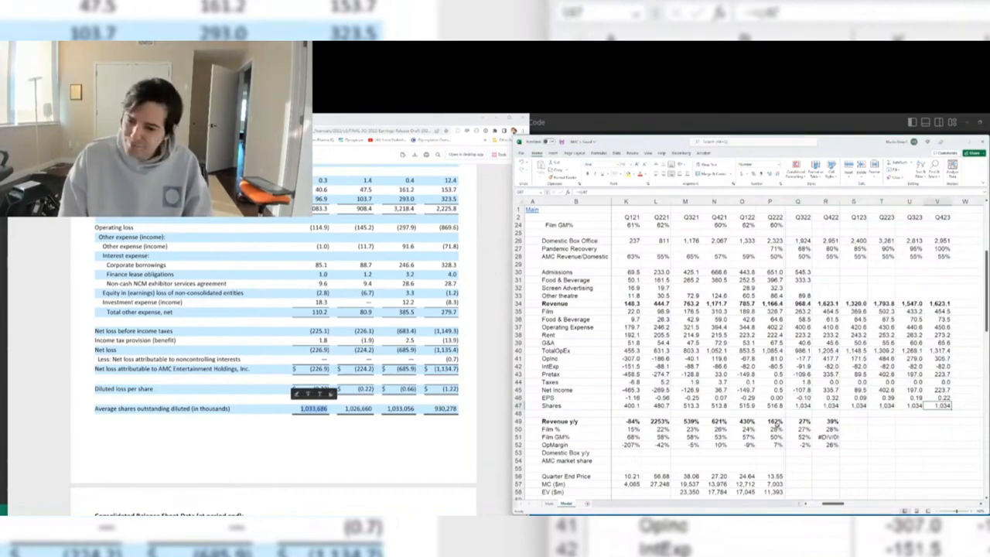
pyautogui.press('Right')
pyautogui.press('Right')
pyautogui.press('Right')
pyautogui.press('Right')
pyautogui.press('Right')
pyautogui.press('Right')
pyautogui.press('Right')
pyautogui.press('Right')
pyautogui.press('Right')
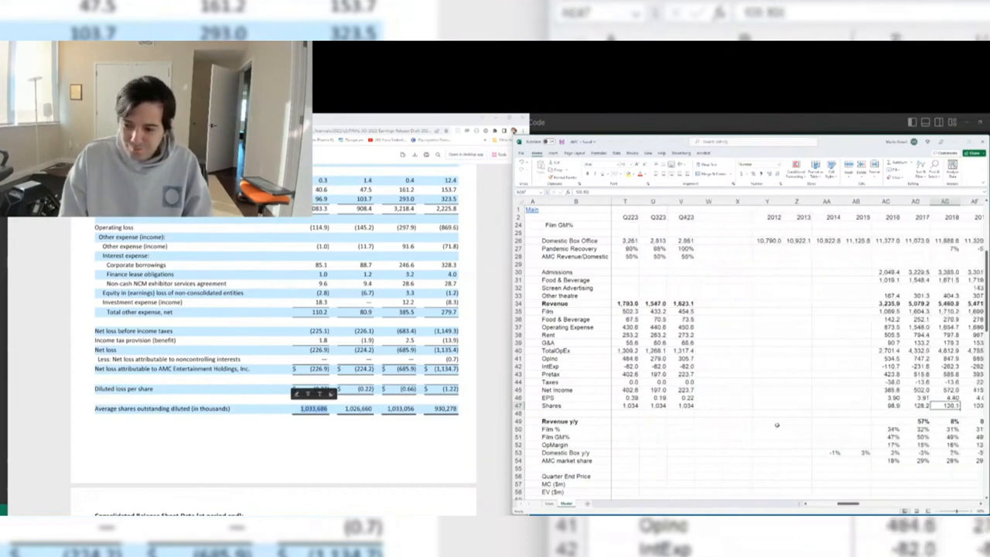
pyautogui.press('Left')
pyautogui.press('Left')
pyautogui.press('Left')
pyautogui.press('Left')
pyautogui.press('Left')
pyautogui.press('Left')
pyautogui.press('Left')
pyautogui.press('Left')
pyautogui.press('Left')
pyautogui.press('Left')
pyautogui.press('Left')
pyautogui.press('Left')
pyautogui.press('Left')
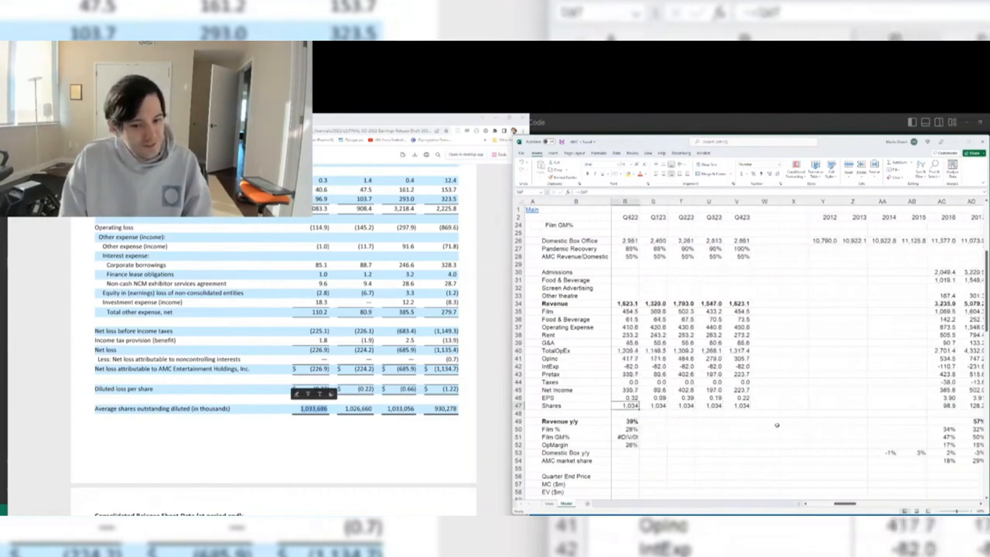
pyautogui.press('Left')
pyautogui.press('Left')
pyautogui.press('Left')
pyautogui.press('Left')
pyautogui.press('Left')
pyautogui.press('Right')
pyautogui.press('Right')
pyautogui.press('Right')
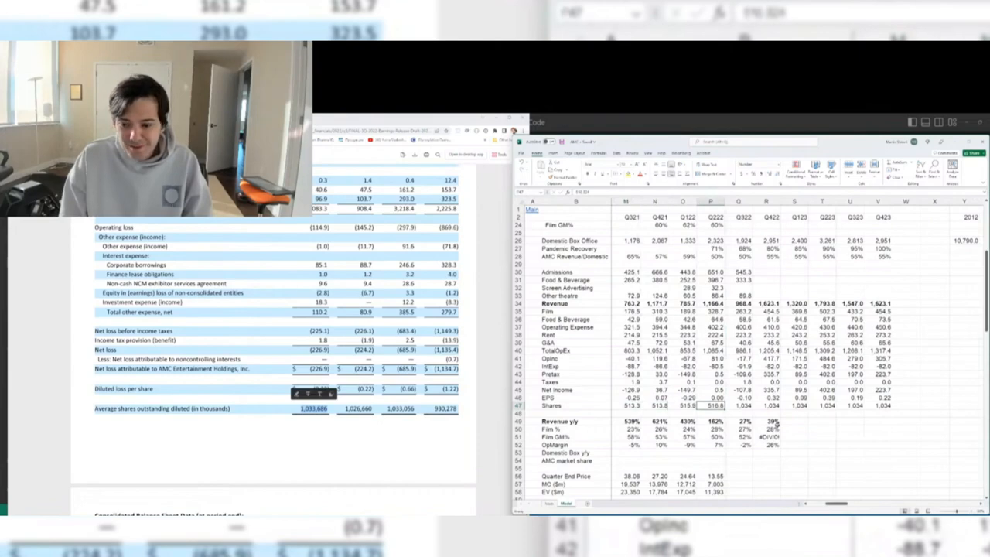
pyautogui.press('Right')
pyautogui.press('Right')
pyautogui.press('Right')
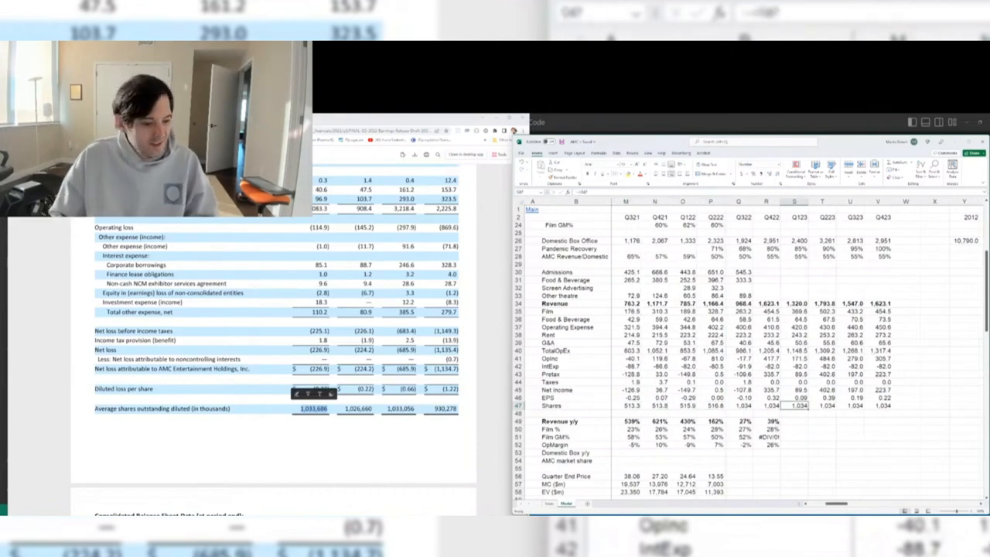
pyautogui.scroll(-5, 263, 323)
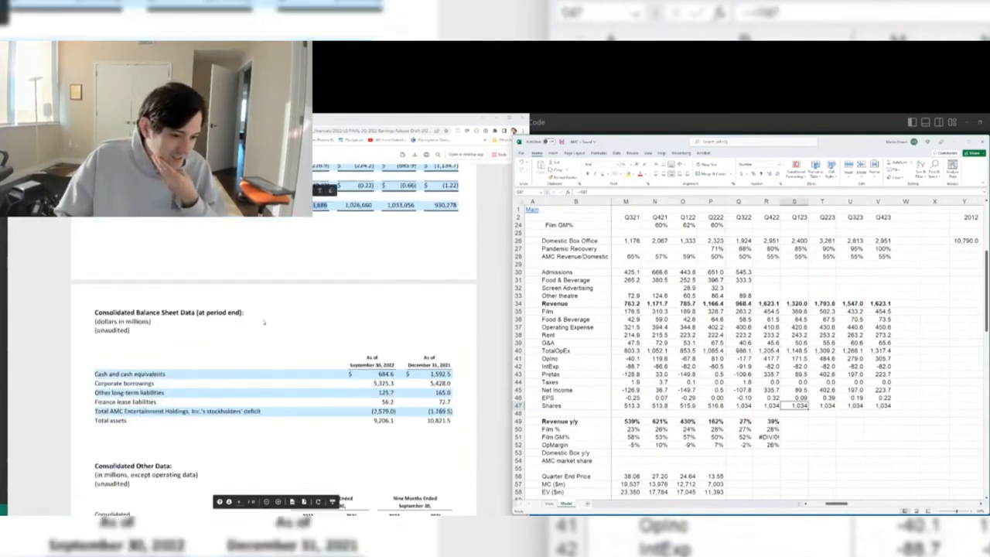
pyautogui.scroll(-3, 264, 323)
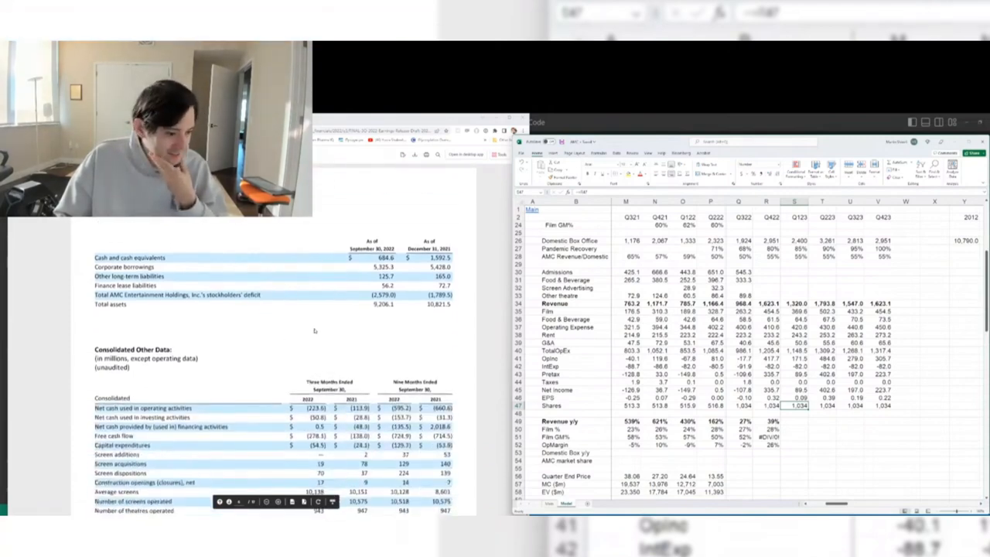
# - Locate the Q322 Quarter End Price cell and look up the AMC stock quote on Yahoo Finance in a new browser tab
pyautogui.scroll(-5, 765, 395)
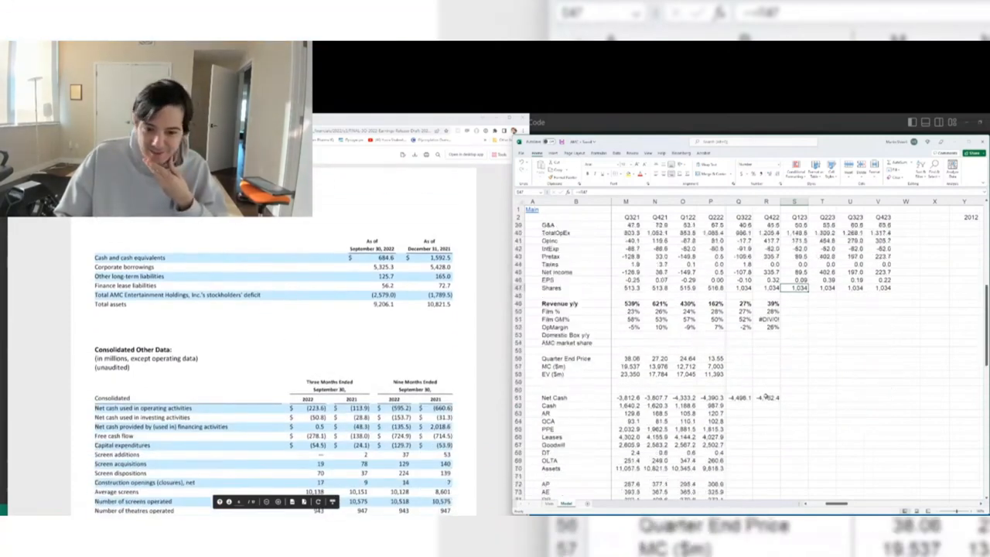
pyautogui.click(743, 358)
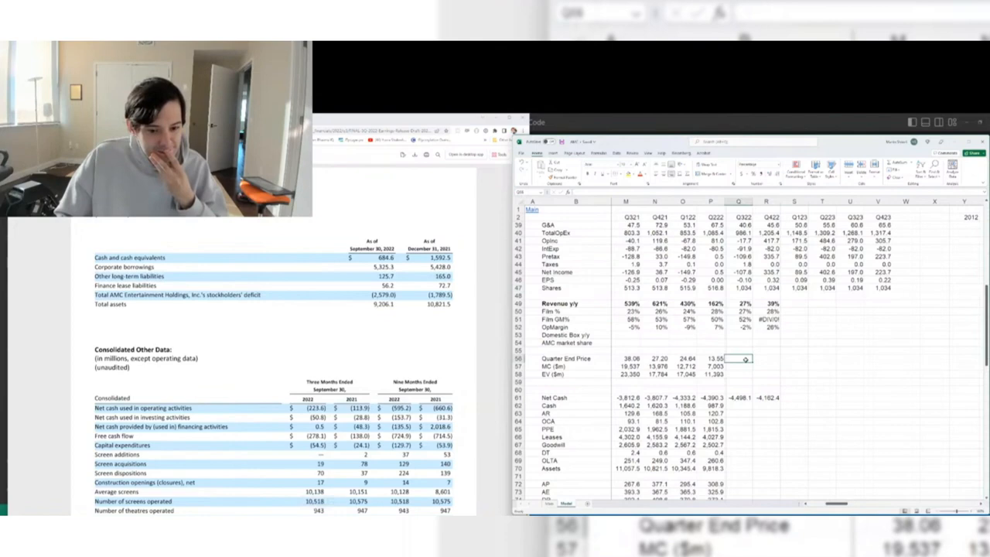
pyautogui.click(238, 345)
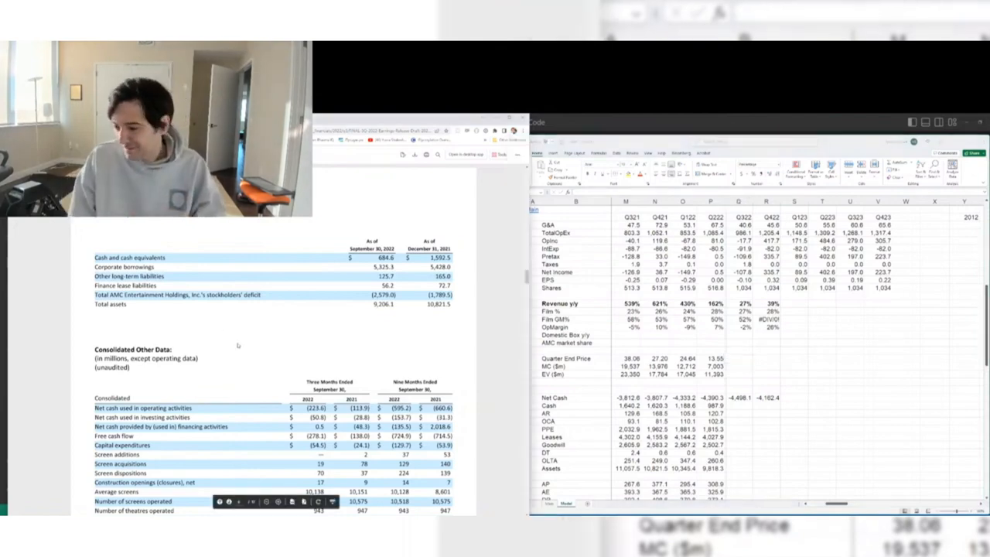
pyautogui.hotkey('ctrl', 't')
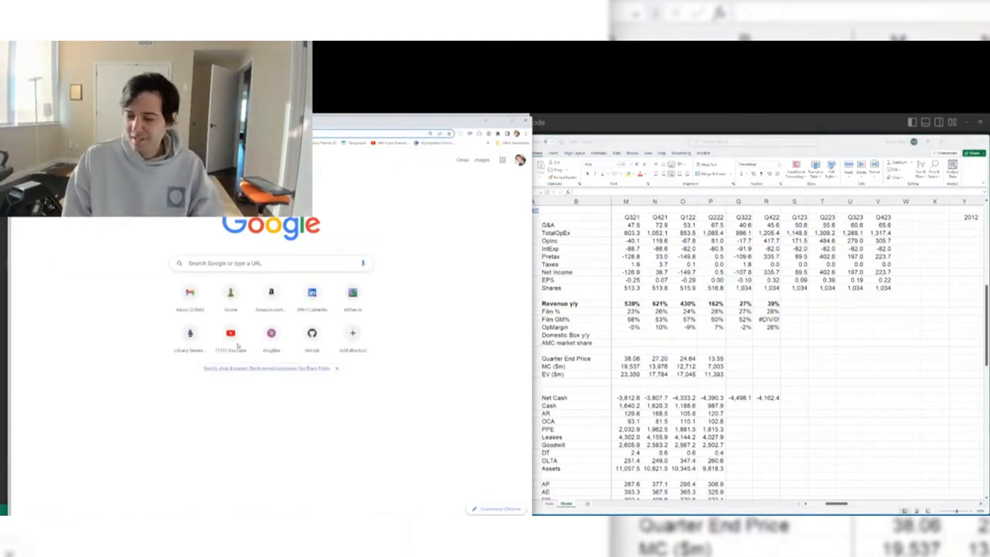
pyautogui.hotkey('ctrl', 'v')
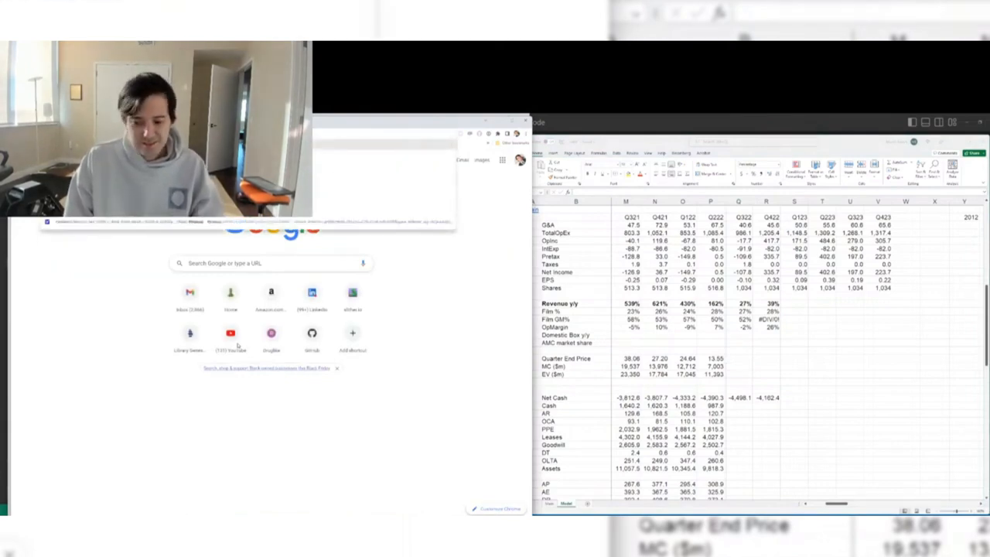
pyautogui.press('Return')
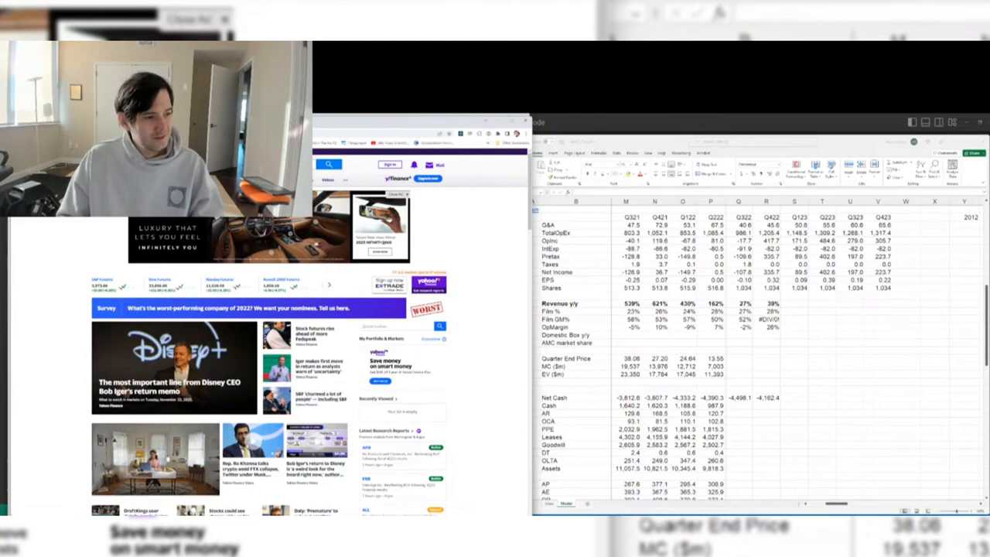
pyautogui.write('amc')
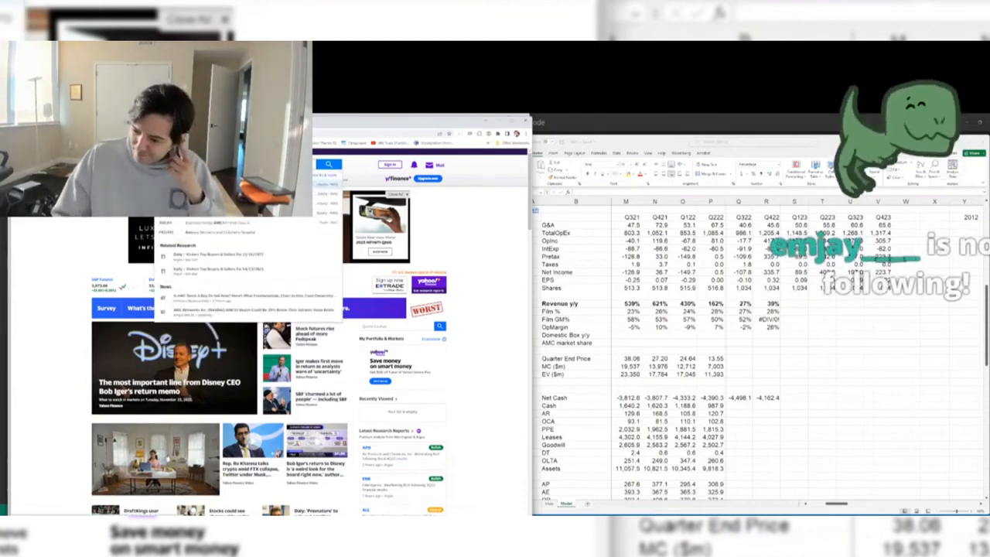
pyautogui.press('Return')
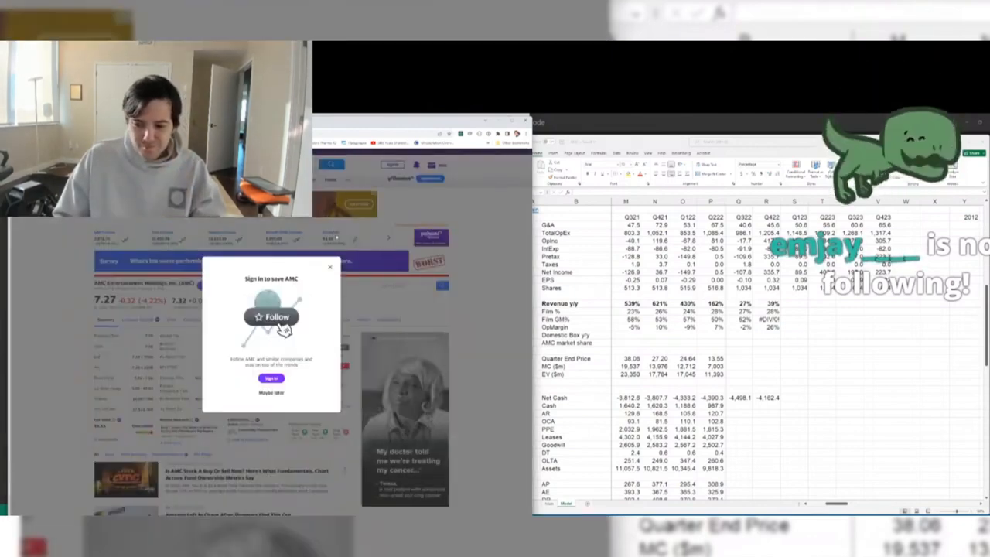
pyautogui.click(330, 267)
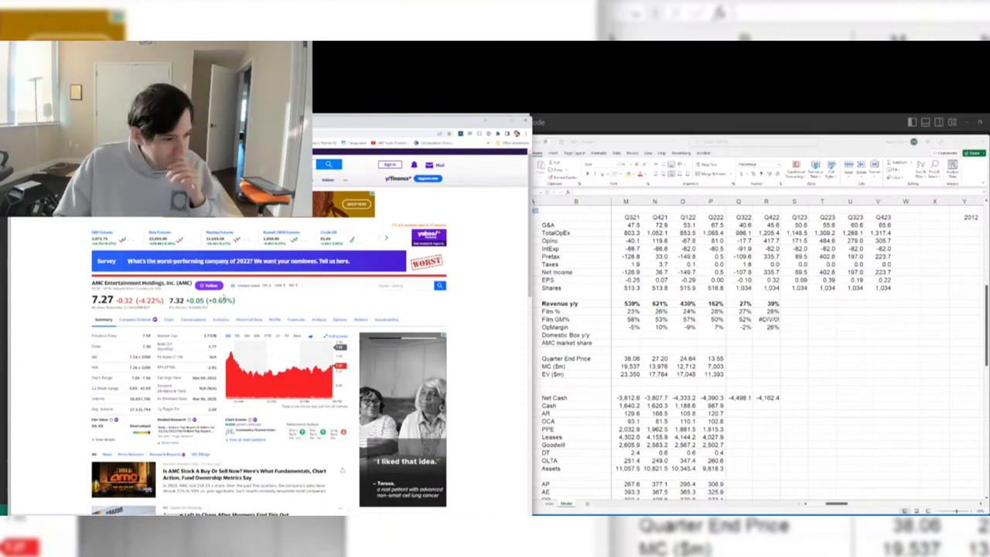
# - Open AMC's historical price data and highlight the row for Sep 30, 2022
pyautogui.click(242, 319)
pyautogui.scroll(-10, 288, 328)
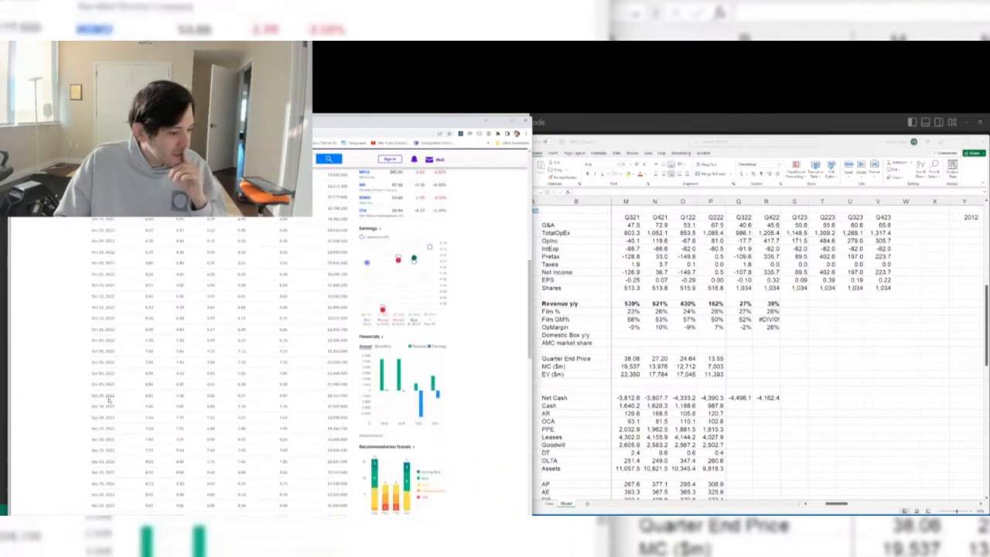
pyautogui.moveTo(190, 404); pyautogui.dragTo(296, 397)
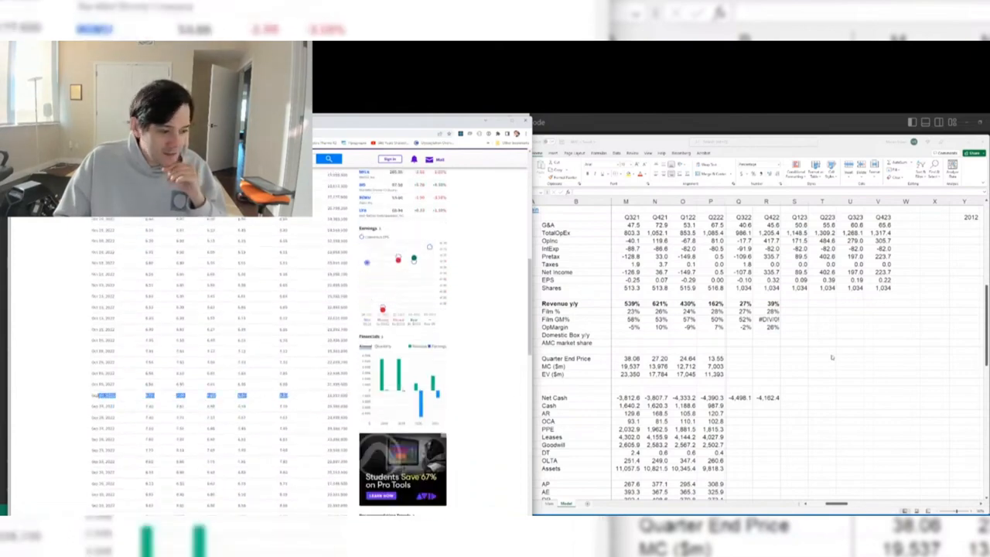
# - Set the Q322 Quarter End Price in the workbook to 6.97 and format it as a number with two decimals
pyautogui.click(889, 419)
pyautogui.write('6')
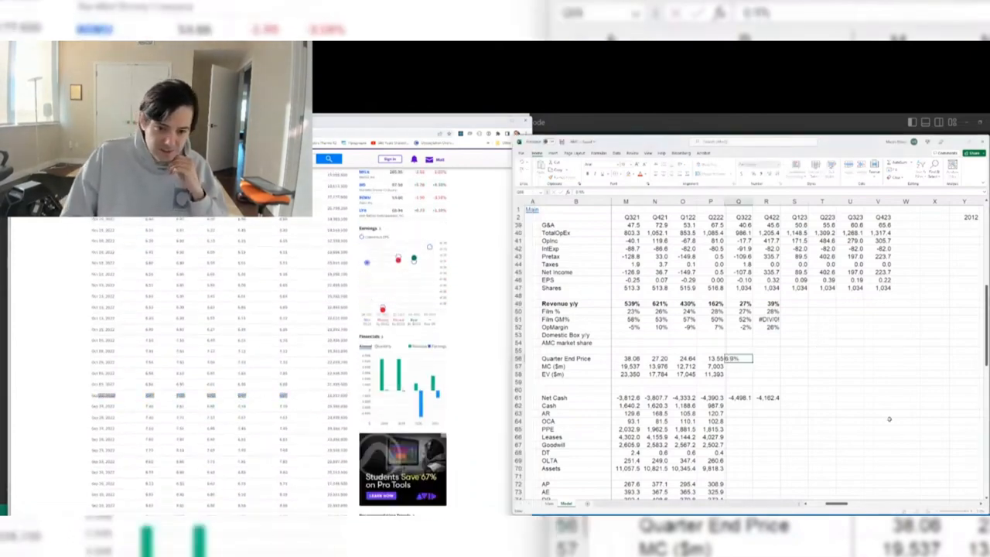
pyautogui.write('.97')
pyautogui.press('Delete')
pyautogui.press('Return')
pyautogui.press('Up')
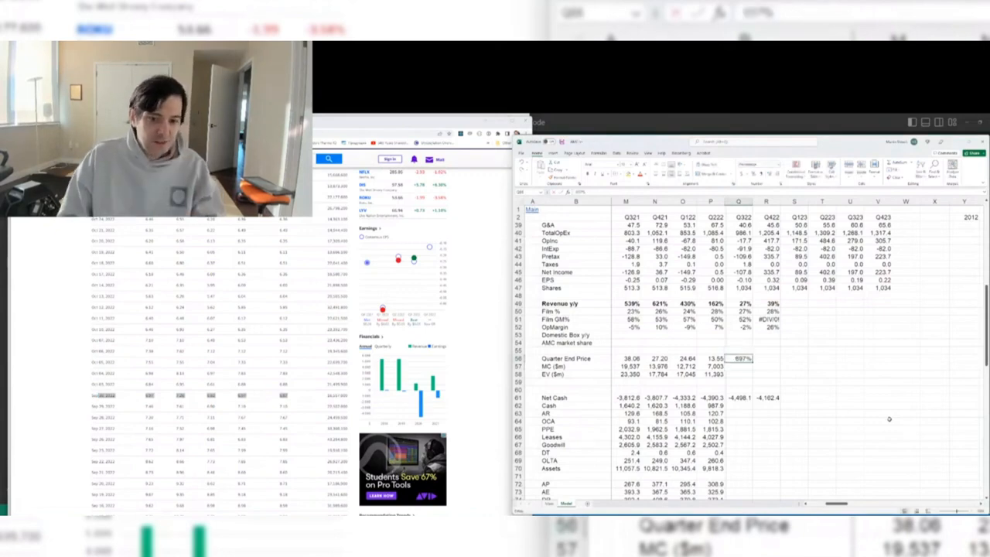
pyautogui.hotkey('ctrl', 'shift', '1')
pyautogui.press('Down')
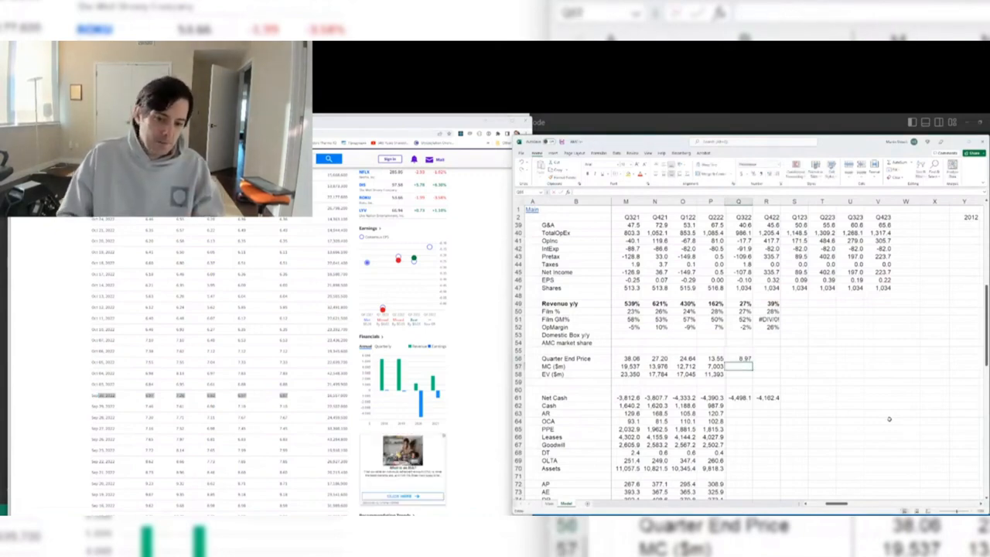
# - Calculate the Q322 MC ($m) as =Q56*Q47 and the EV ($m) as =Q57-Q61
pyautogui.write('=Q56*Q47')
pyautogui.press('Return')
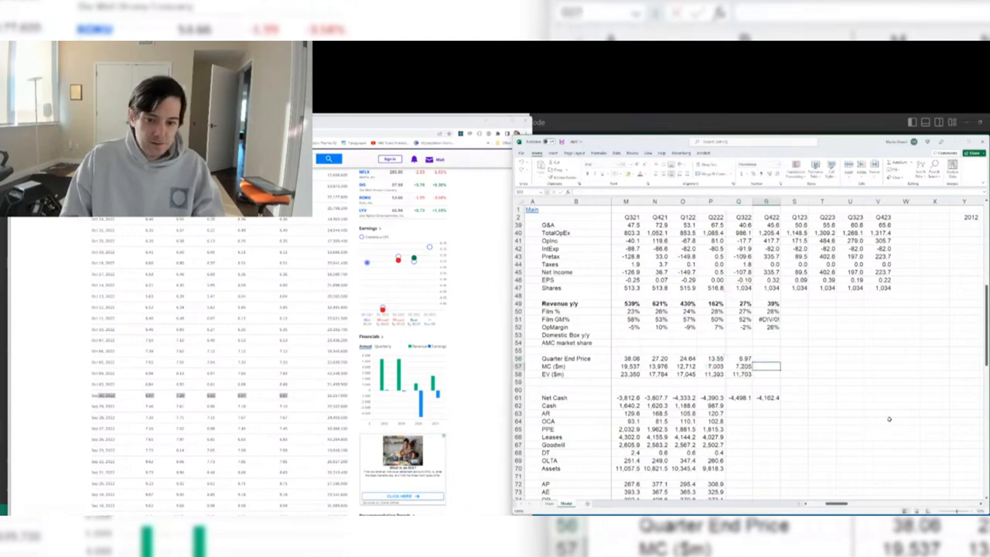
pyautogui.write('=Q57-Q61')
pyautogui.hotkey('ctrl', 'Return')
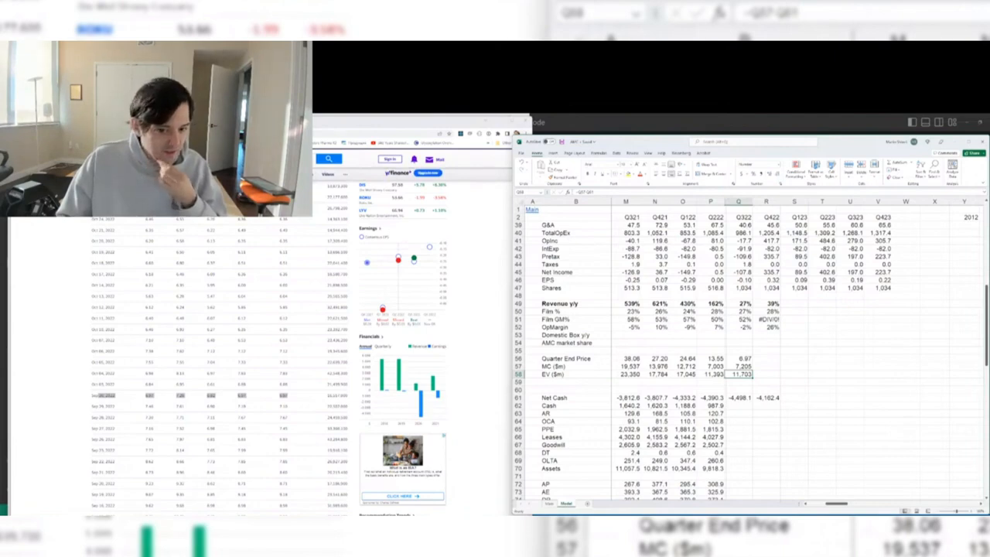
# - Switch to the browser, return to the AMC summary page and look up the APE stock quote
pyautogui.hotkey('alt', 'Tab')
pyautogui.hotkey('alt', 'Left')
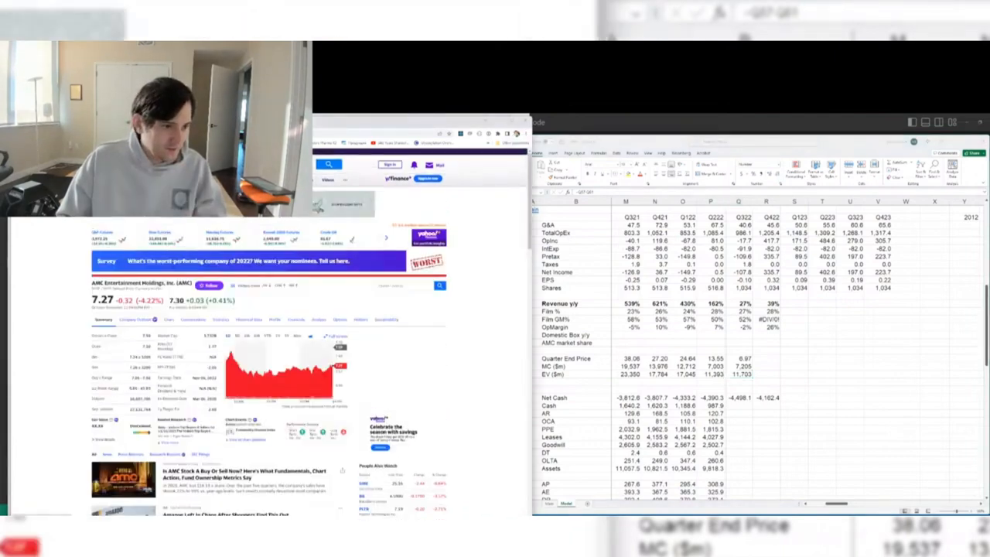
pyautogui.click(240, 164)
pyautogui.write('ape')
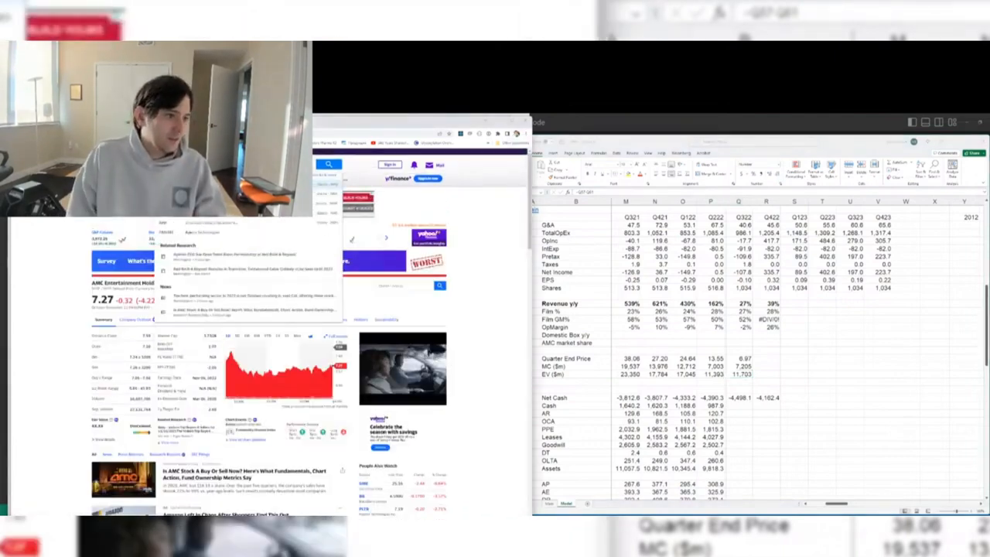
pyautogui.press('Return')
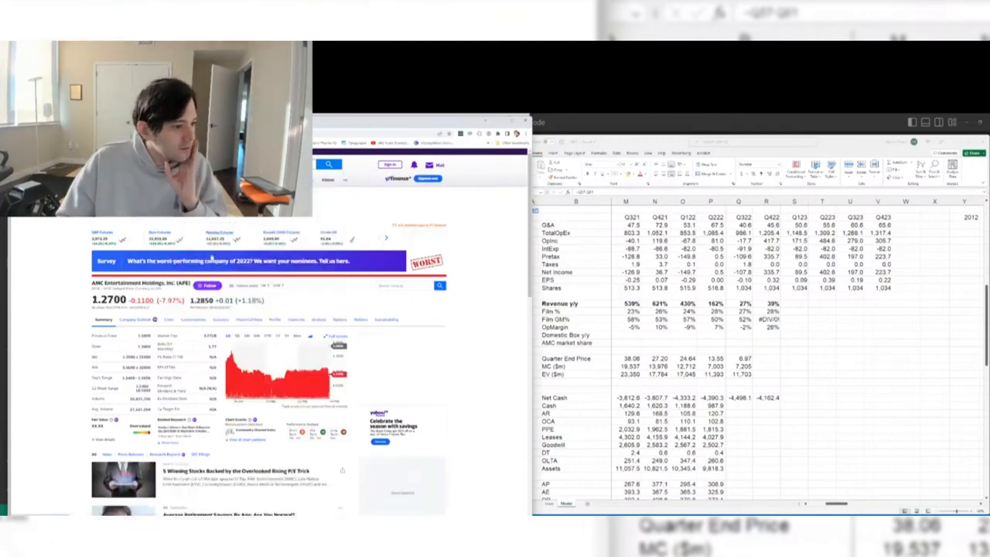
# - Open APE's historical price data and highlight the row for Sep 30, 2022
pyautogui.click(249, 320)
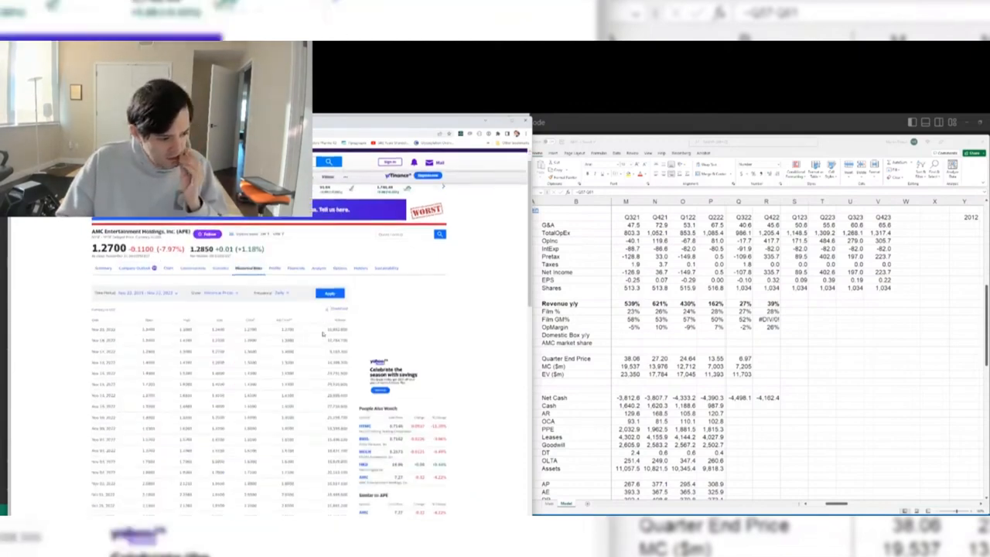
pyautogui.scroll(-5, 143, 411)
pyautogui.scroll(-3, 143, 410)
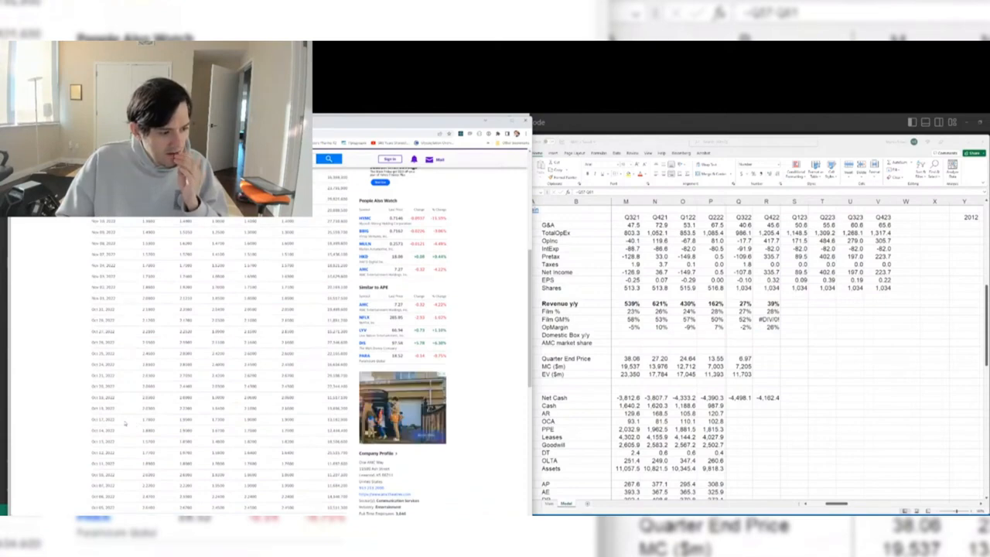
pyautogui.moveTo(92, 453); pyautogui.dragTo(302, 454)
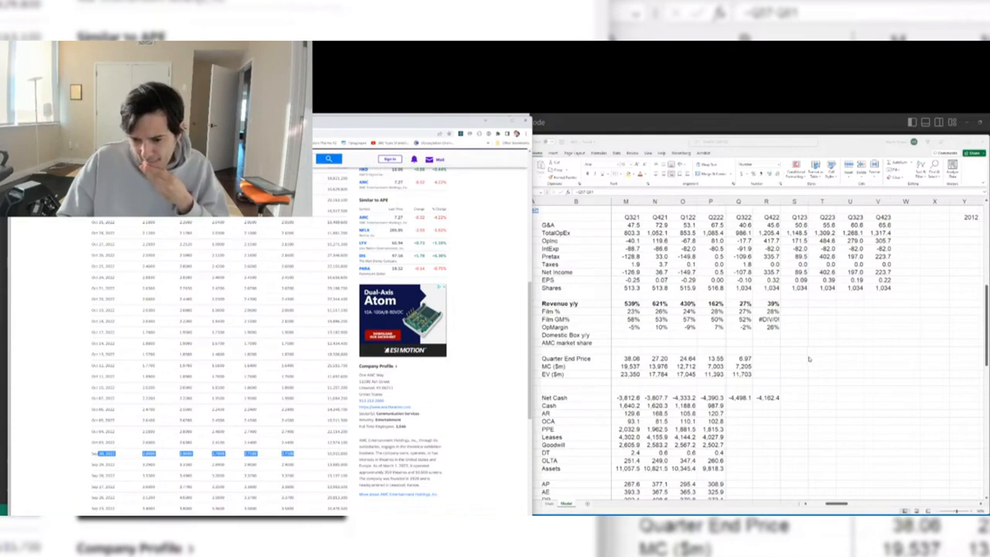
pyautogui.click(739, 358)
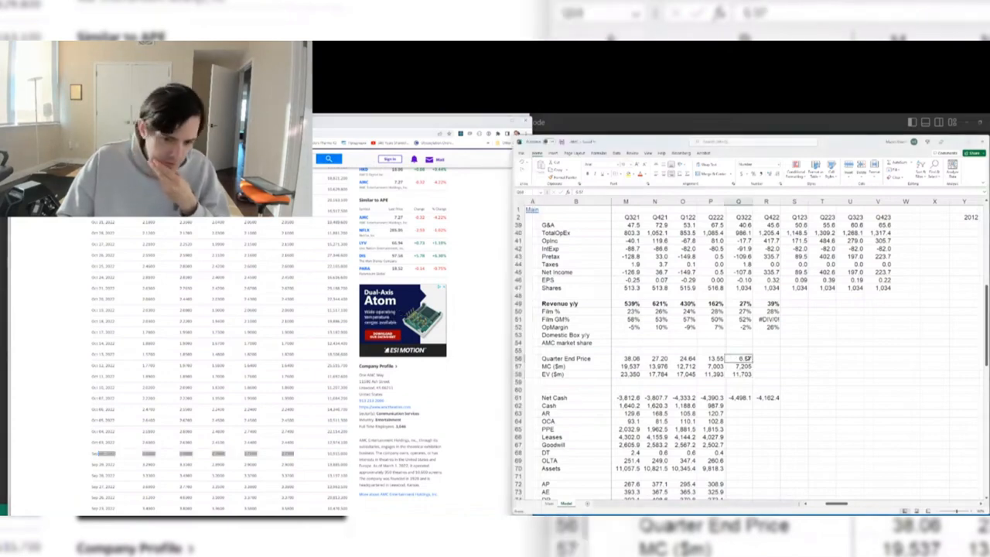
pyautogui.click(741, 366)
pyautogui.press('Up')
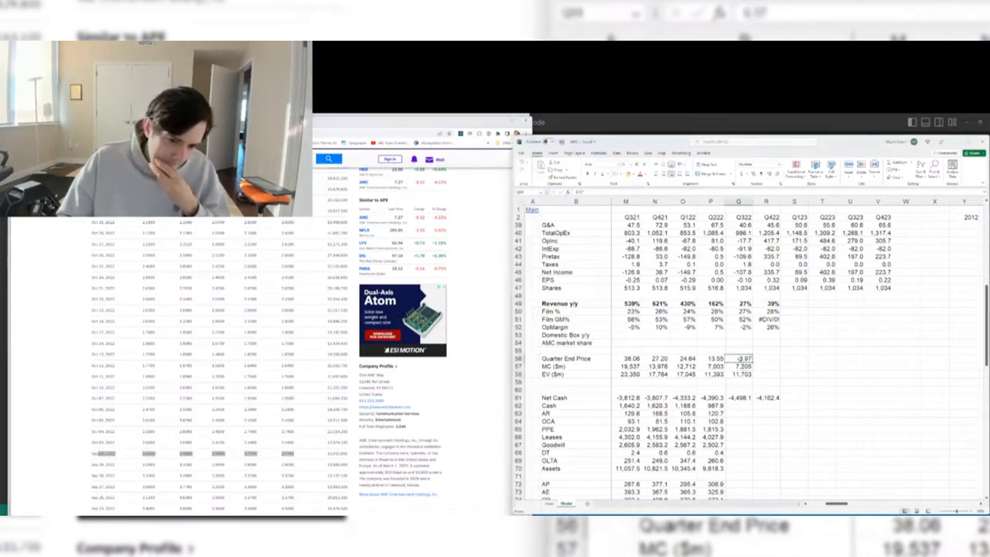
pyautogui.press('Down')
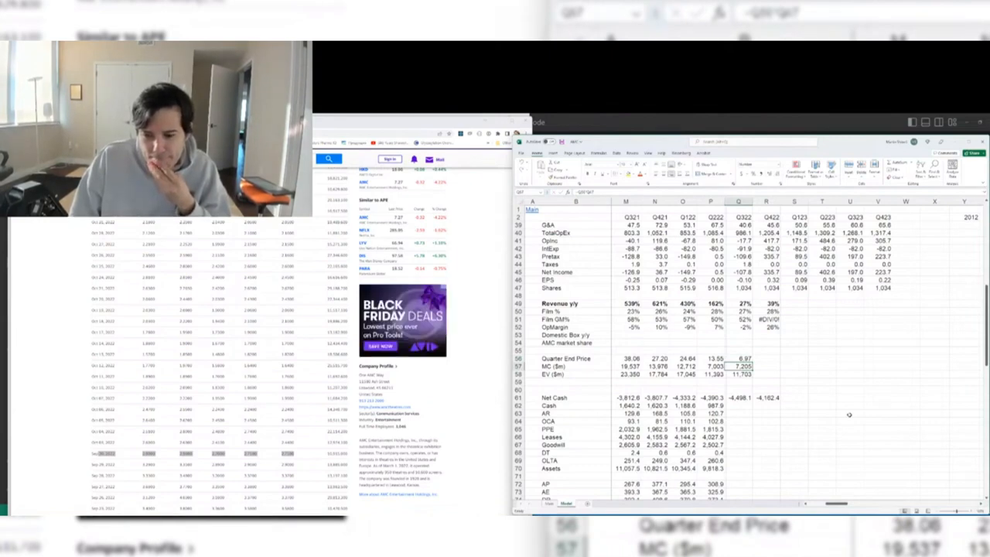
pyautogui.press('Down')
pyautogui.press('Down')
pyautogui.press('Down')
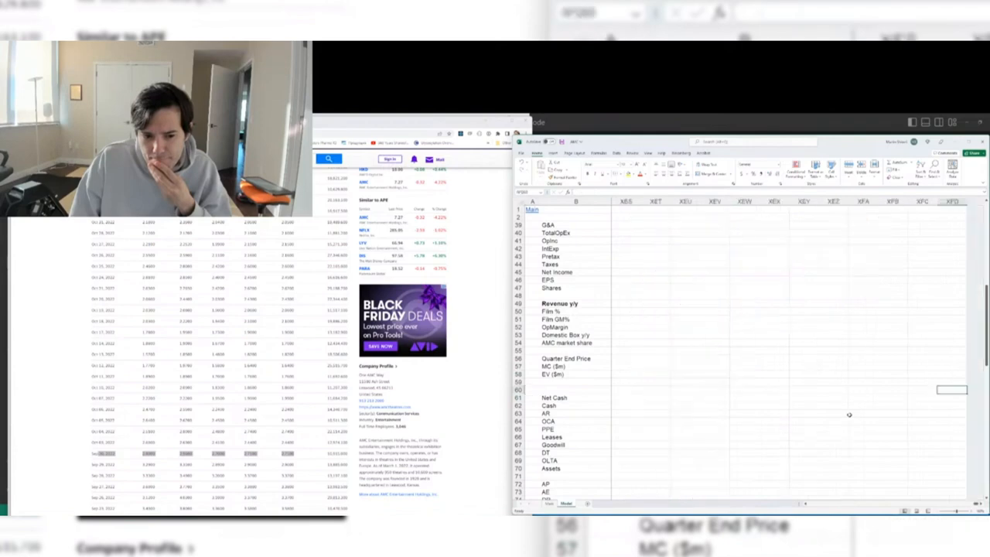
# - Delete the empty row 60 directly above Net Cash in the Model sheet
pyautogui.hotkey('ctrl', 'Right')
pyautogui.press('Right')
pyautogui.press('Right')
pyautogui.press('Right')
pyautogui.hotkey('shift', 'space')
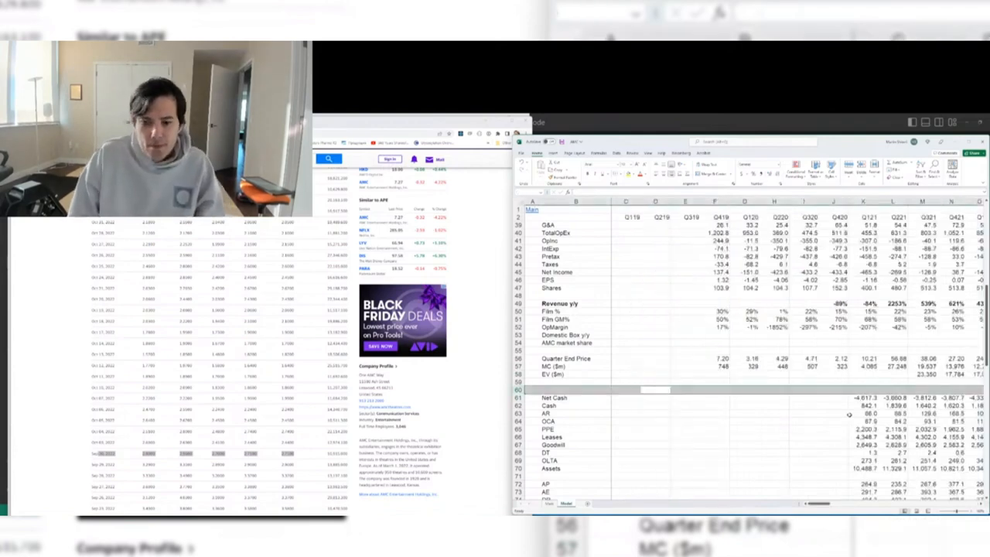
pyautogui.hotkey('ctrl', '-')
# - Check the Net Cash row across the quarterly and annual columns, and save the workbook
pyautogui.press('Right')
pyautogui.press('Right')
pyautogui.press('Right')
pyautogui.press('Right')
pyautogui.press('Right')
pyautogui.press('Right')
pyautogui.press('Right')
pyautogui.press('Right')
pyautogui.press('Right')
pyautogui.press('Right')
pyautogui.press('Right')
pyautogui.press('Right')
pyautogui.press('Right')
pyautogui.press('Right')
pyautogui.press('Right')
pyautogui.press('Right')
pyautogui.press('Right')
pyautogui.press('Right')
pyautogui.press('Right')
pyautogui.press('Right')
pyautogui.press('Right')
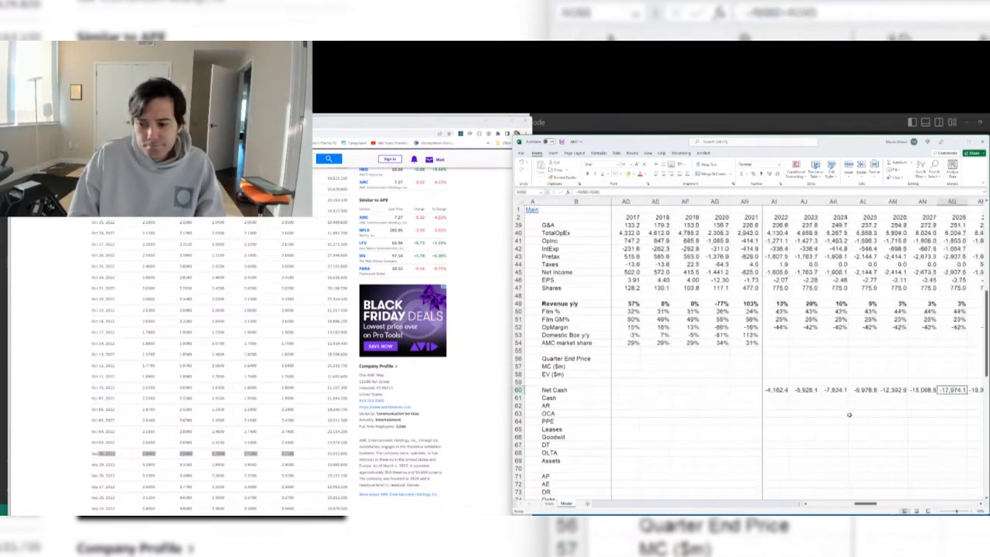
pyautogui.press('Left')
pyautogui.press('Left')
pyautogui.press('Left')
pyautogui.press('Left')
pyautogui.press('Left')
pyautogui.press('Left')
pyautogui.press('Left')
pyautogui.press('Left')
pyautogui.press('Left')
pyautogui.press('Left')
pyautogui.press('Left')
pyautogui.press('Left')
pyautogui.press('Left')
pyautogui.press('Left')
pyautogui.press('Left')
pyautogui.press('Left')
pyautogui.press('Left')
pyautogui.press('Left')
pyautogui.press('Left')
pyautogui.press('Left')
pyautogui.press('Left')
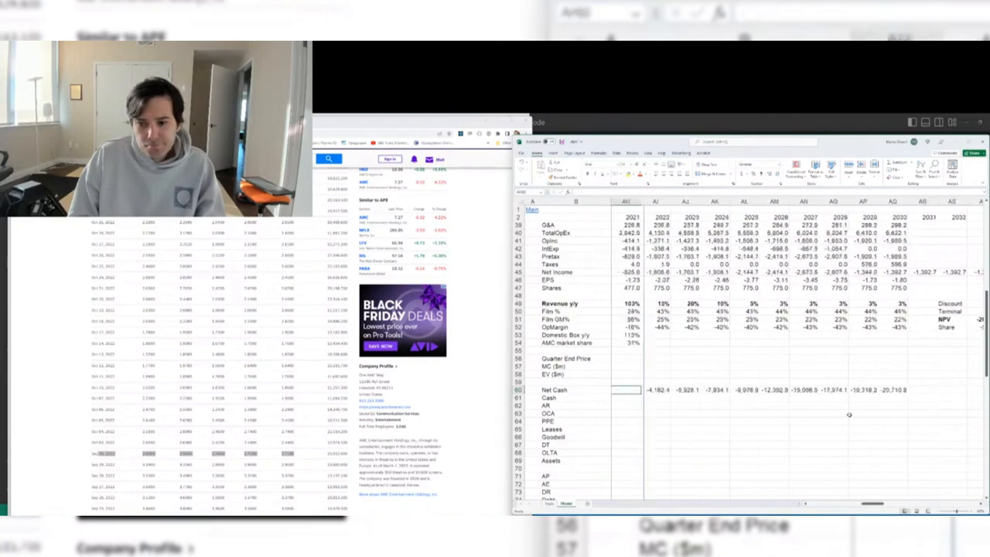
pyautogui.press('Left')
pyautogui.press('Left')
pyautogui.press('Left')
pyautogui.press('Left')
pyautogui.press('Left')
pyautogui.press('Left')
pyautogui.press('Left')
pyautogui.press('Right')
pyautogui.press('Right')
pyautogui.press('Right')
pyautogui.press('Right')
pyautogui.press('Right')
pyautogui.press('Right')
pyautogui.press('Right')
pyautogui.hotkey('ctrl', 's')
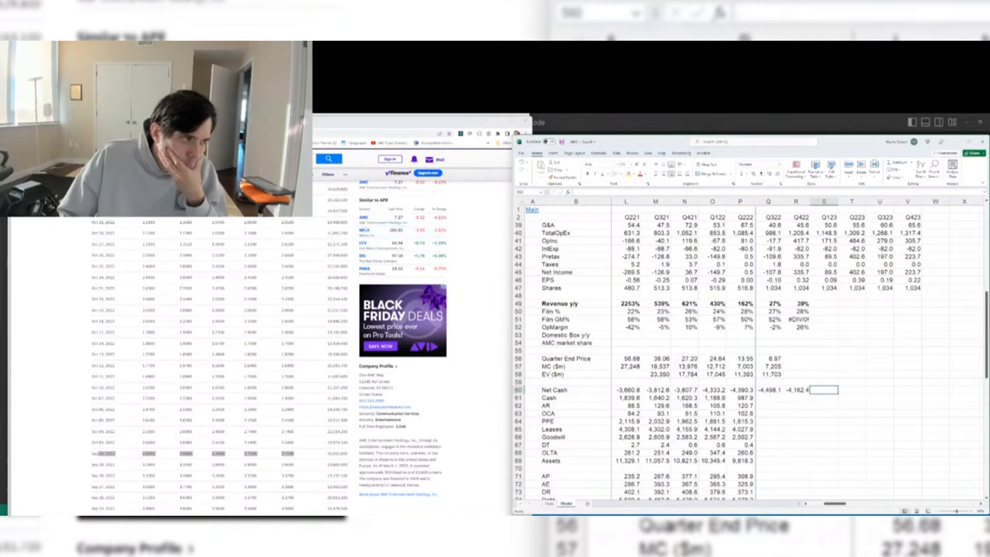
# - Switch to the AMC earnings release in the browser, look through it to the end for a full balance sheet, and close it
pyautogui.hotkey('alt', 'Tab')
pyautogui.click(499, 121)
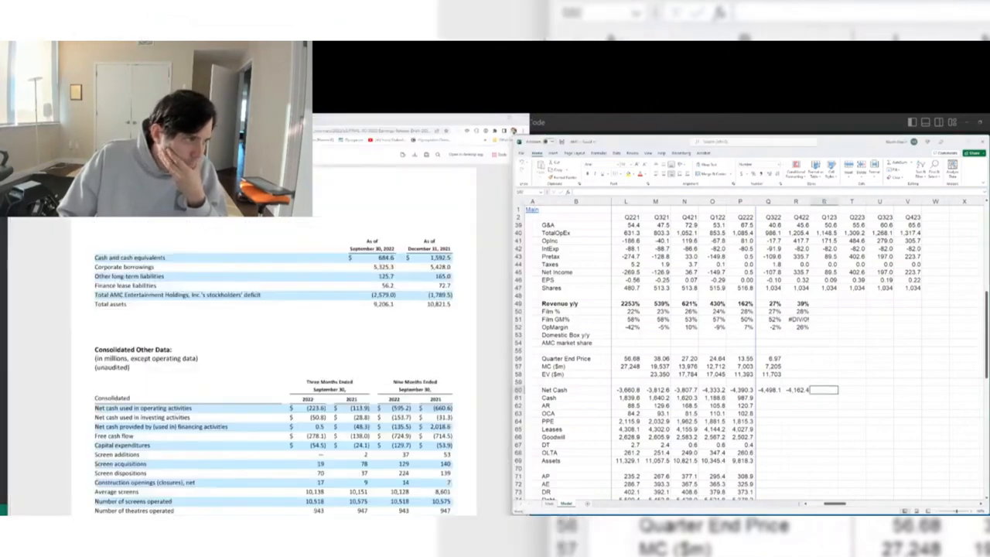
pyautogui.click(227, 290)
pyautogui.scroll(-7, 227, 290)
pyautogui.scroll(-5, 227, 290)
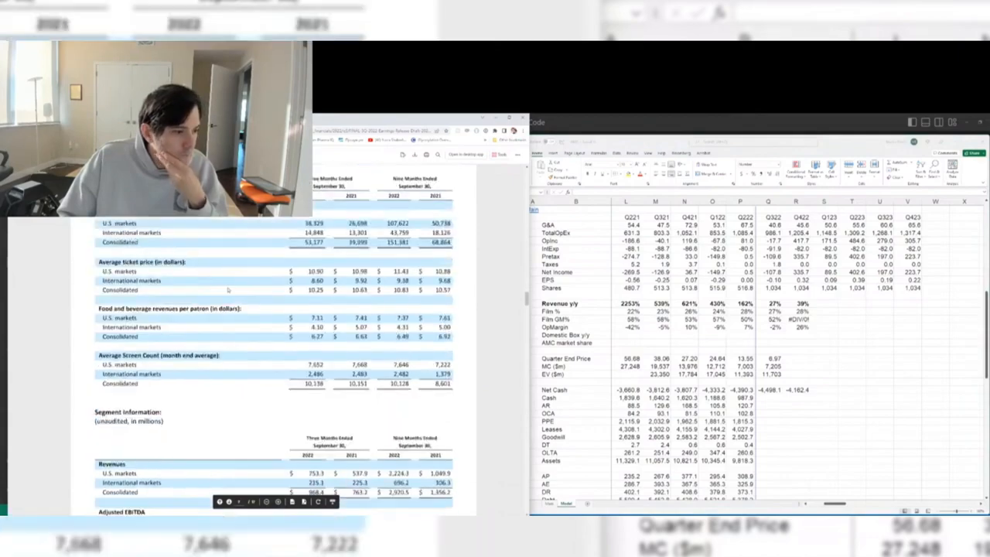
pyautogui.scroll(-20, 227, 290)
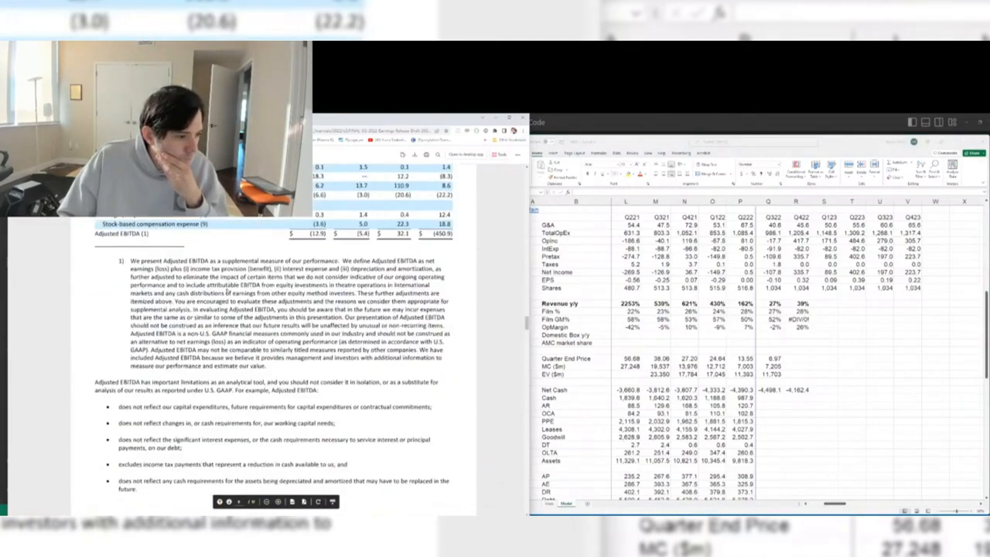
pyautogui.scroll(-20, 227, 296)
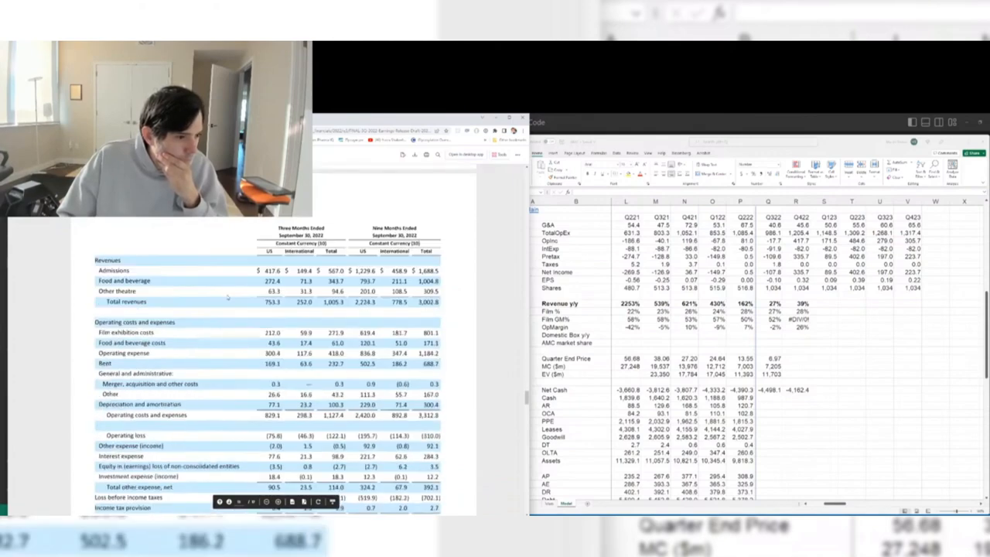
pyautogui.scroll(-10, 227, 296)
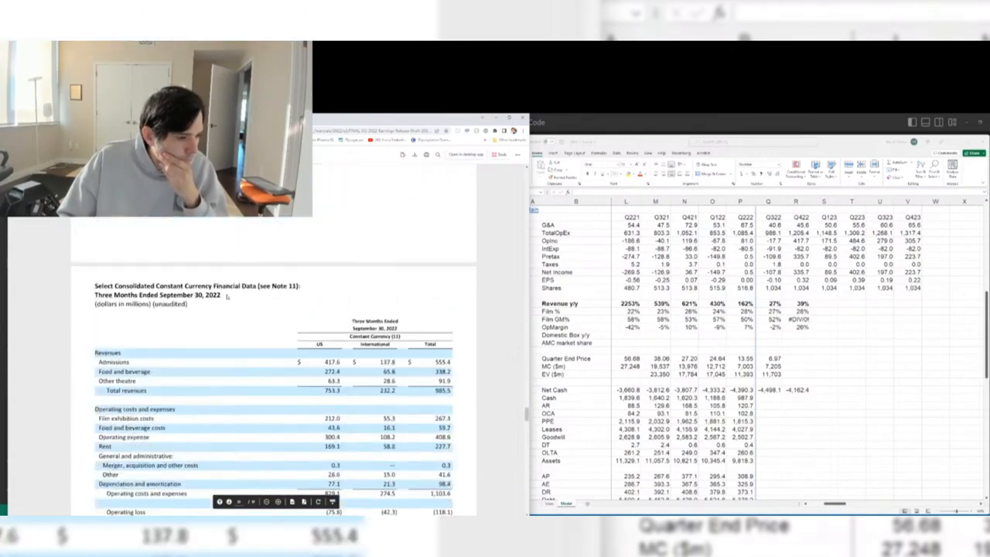
pyautogui.scroll(-10, 227, 297)
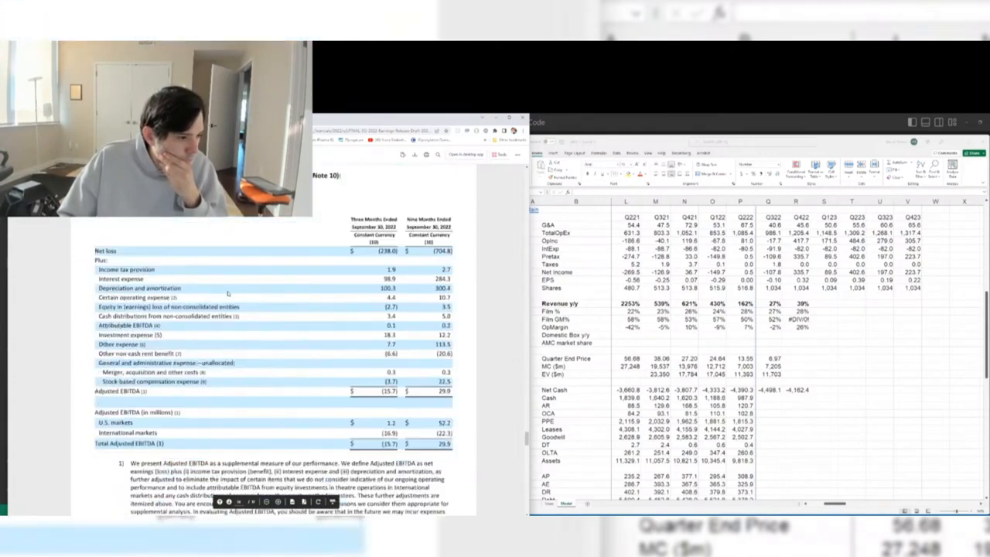
pyautogui.scroll(-20, 227, 292)
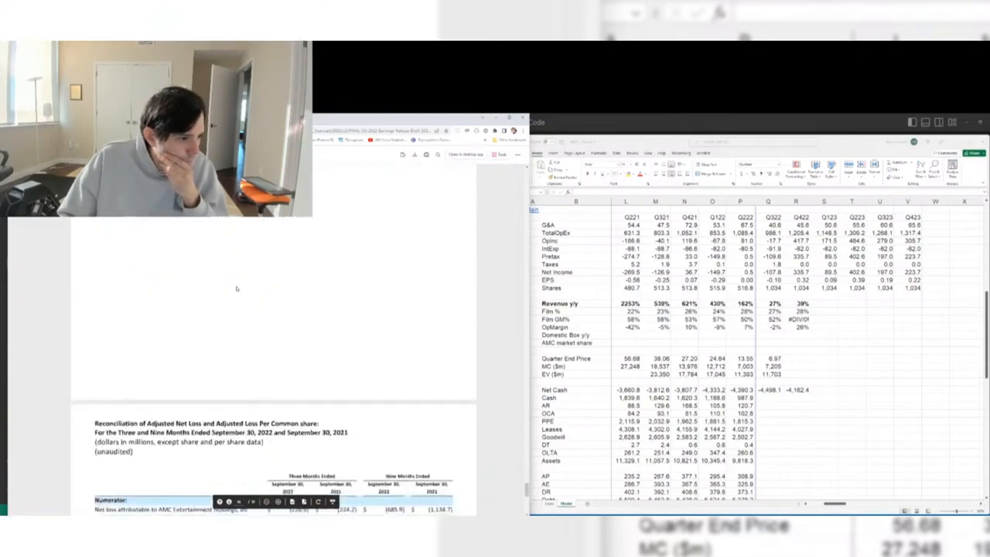
pyautogui.scroll(-15, 236, 288)
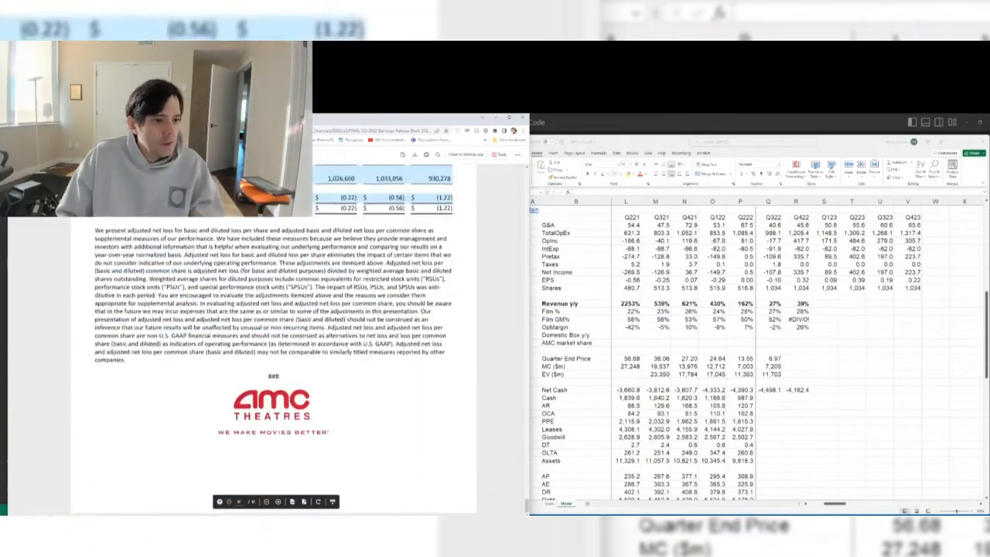
pyautogui.scroll(-5, 344, 195)
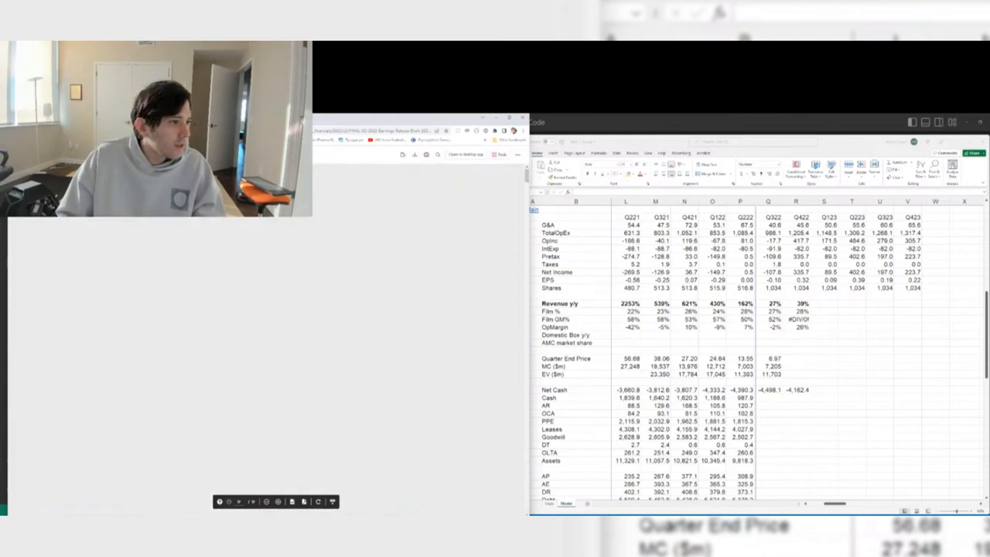
pyautogui.hotkey('ctrl', 'w')
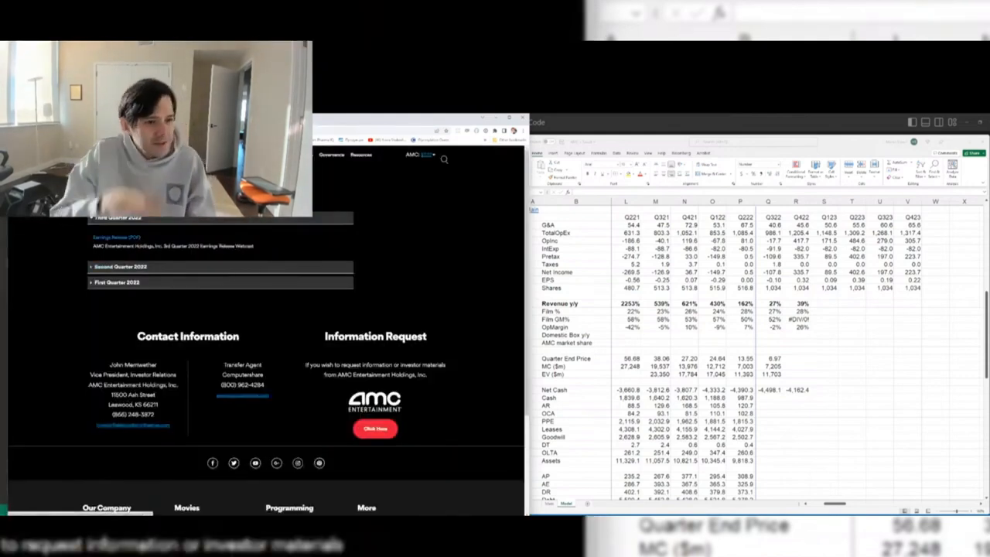
# - Open the SEC's EDGAR company filings search in a new tab, look up amc, and open AMC's latest quarterly report
pyautogui.hotkey('ctrl', 't')
pyautogui.write('sec.gov')
pyautogui.press('Return')
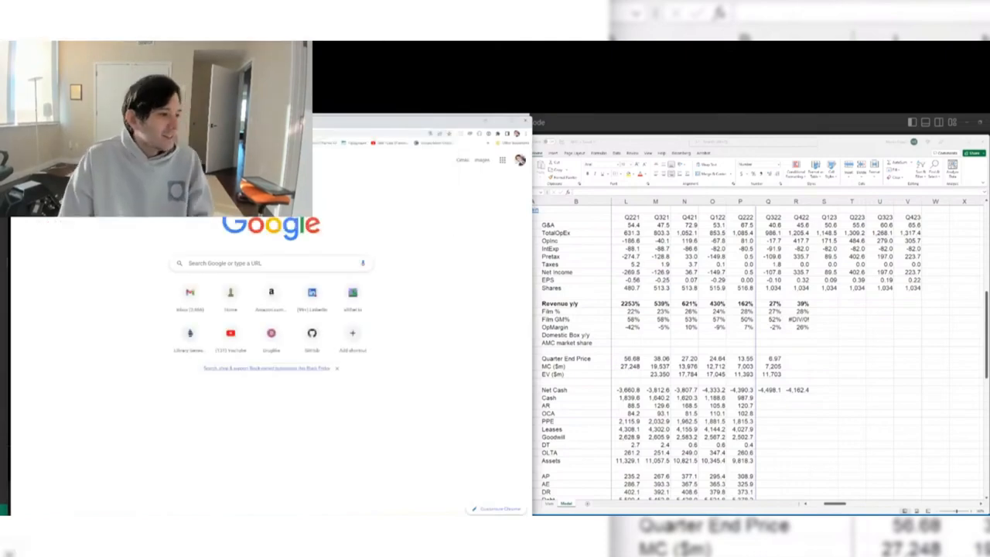
pyautogui.click(450, 181)
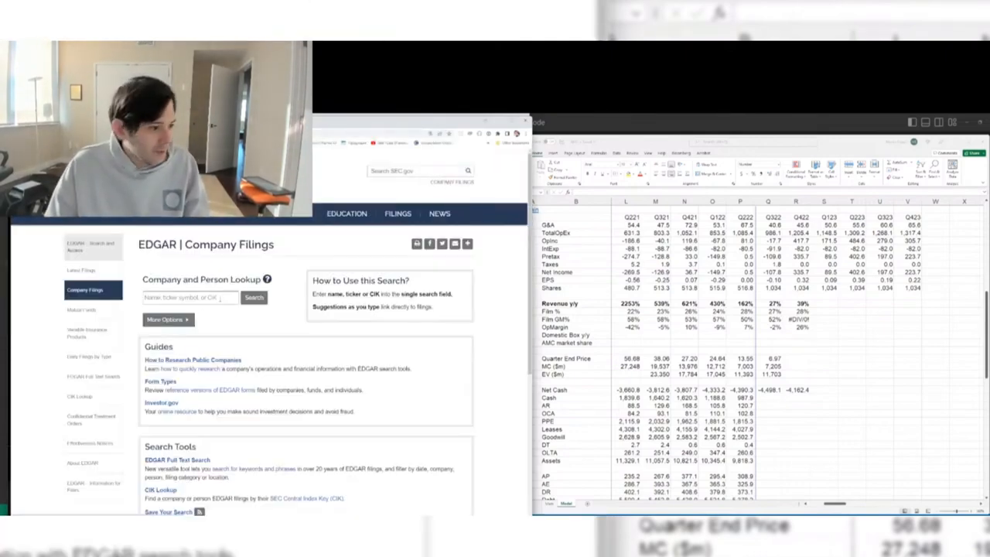
pyautogui.click(192, 299)
pyautogui.write('amc')
pyautogui.press('Return')
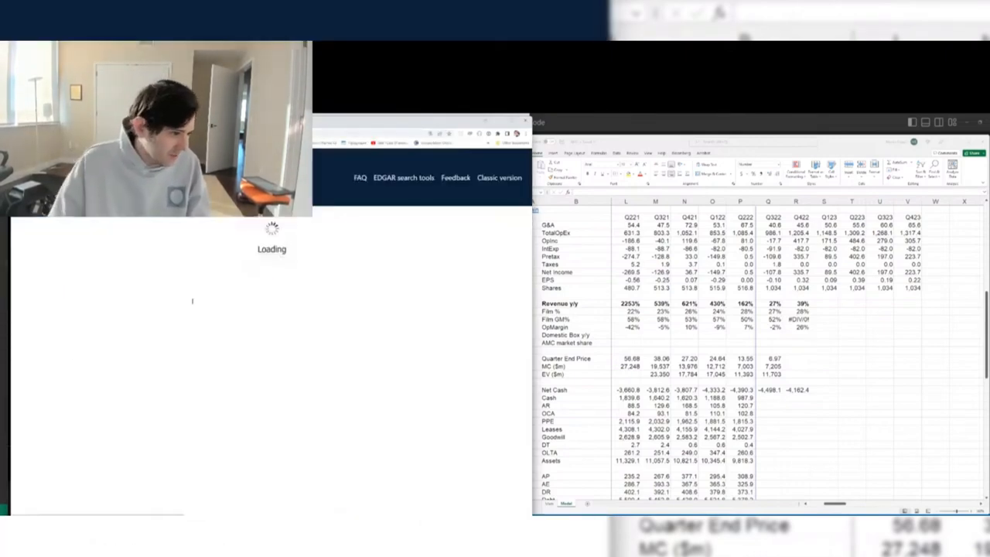
pyautogui.click(236, 299)
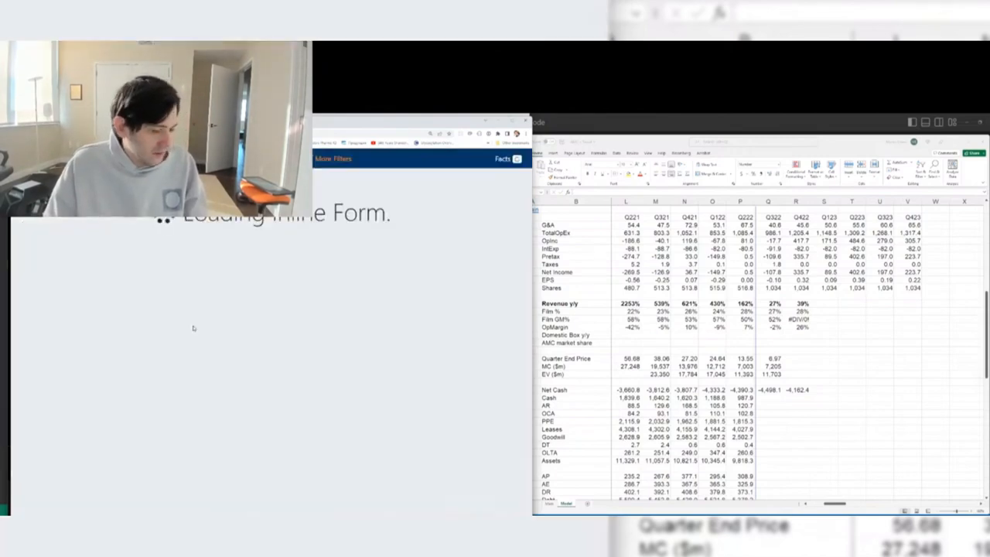
# - Find the condensed consolidated balance sheets in the filing, and enlarge the page and browser window to read the September 30, 2022 figures
pyautogui.scroll(-15, 193, 328)
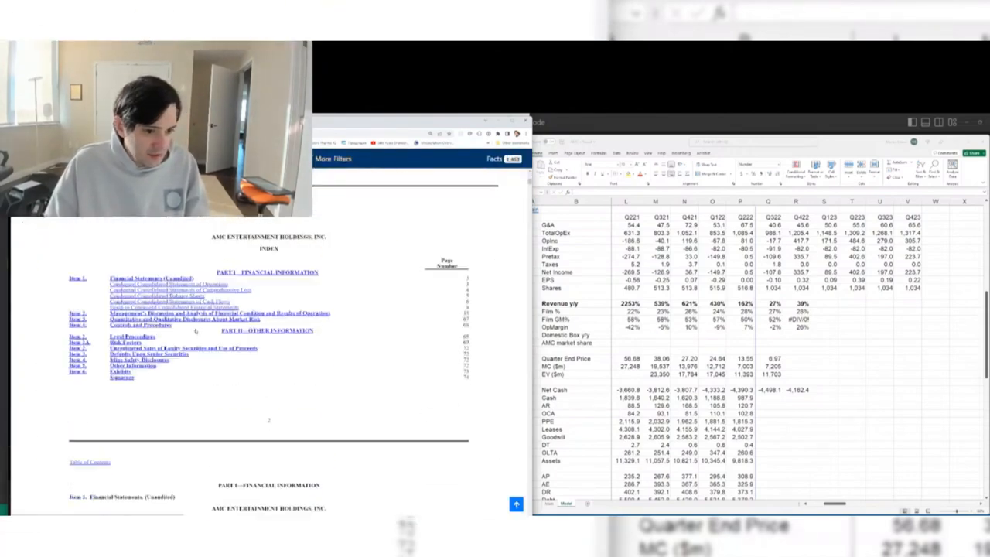
pyautogui.scroll(-5, 201, 331)
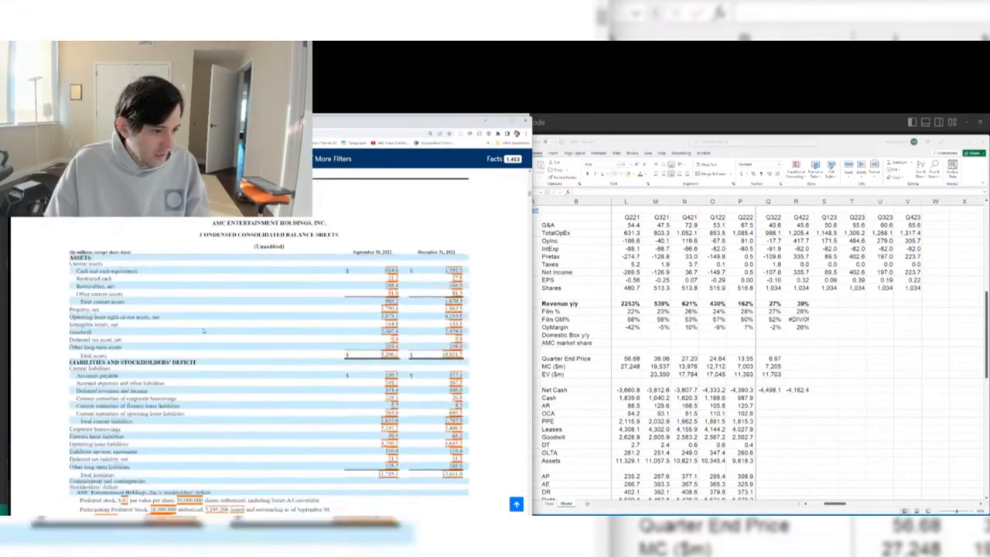
pyautogui.scroll(5, 204, 331)
pyautogui.scroll(-3, 211, 334)
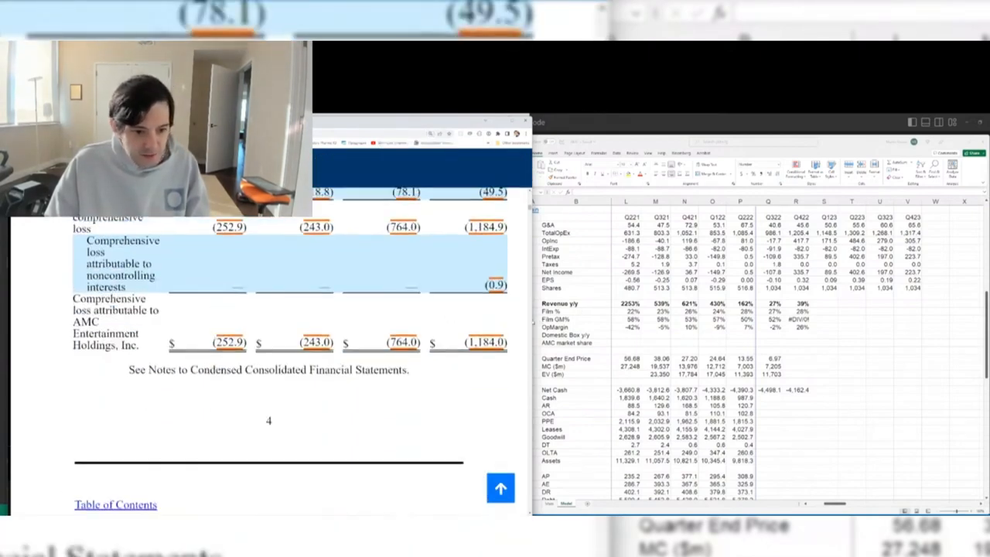
pyautogui.moveTo(532, 320); pyautogui.dragTo(737, 321)
pyautogui.scroll(-5, 441, 311)
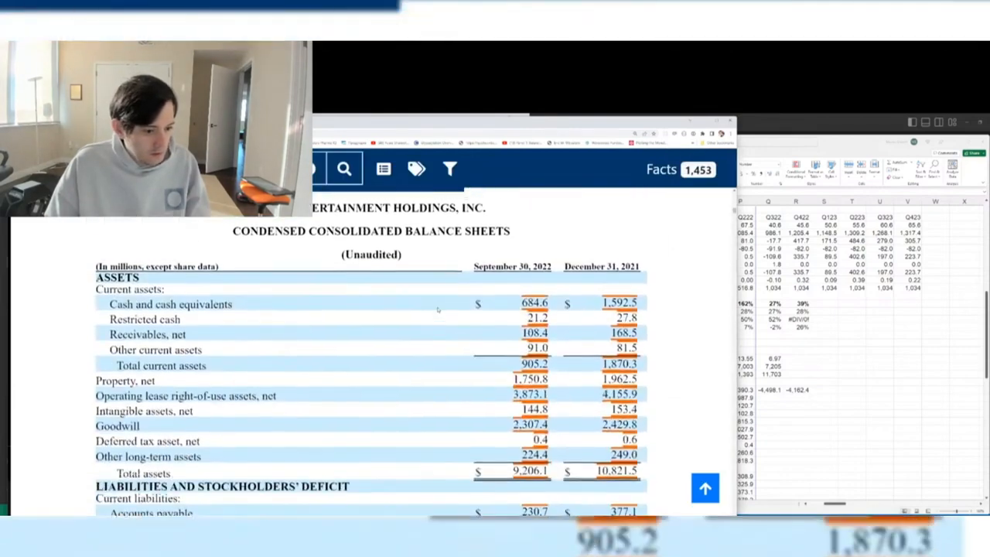
# - Return to the workbook and enter the Q322 Cash as =684.6+21.2, combining cash equivalents and restricted cash from the balance sheet
pyautogui.click(796, 374)
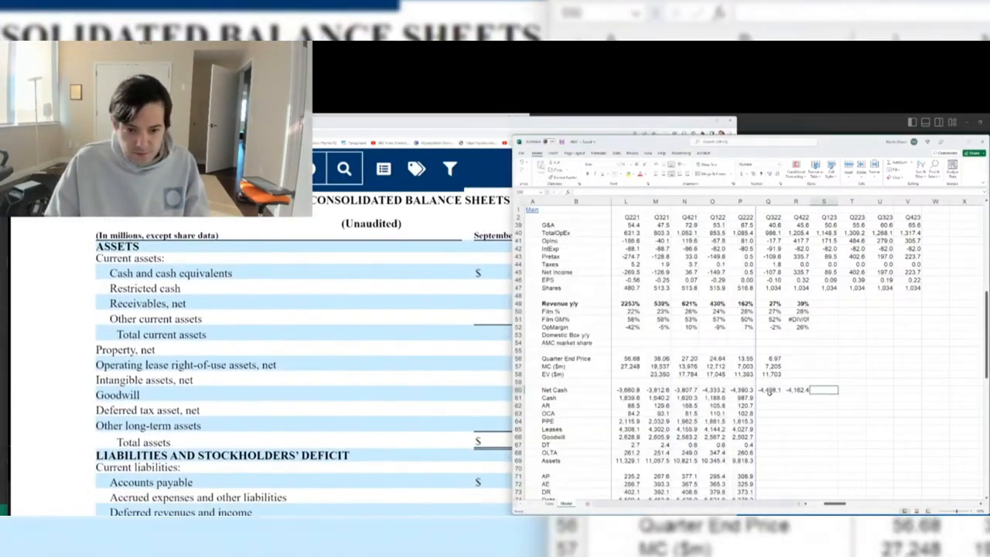
pyautogui.hotkey('alt', 'Tab')
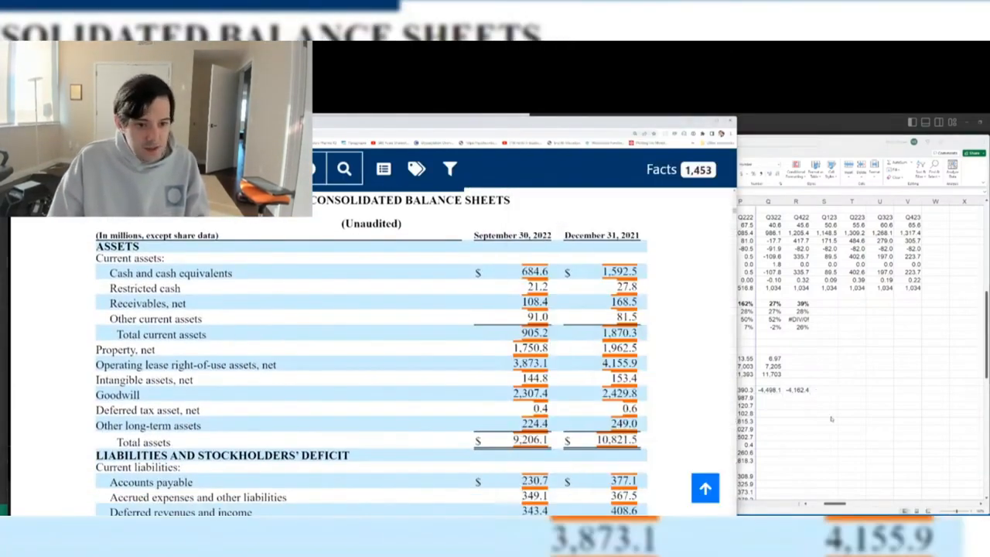
pyautogui.hotkey('alt', 'Tab')
pyautogui.write('=684.6')
pyautogui.hotkey('alt', 'Tab')
pyautogui.hotkey('alt', 'Tab')
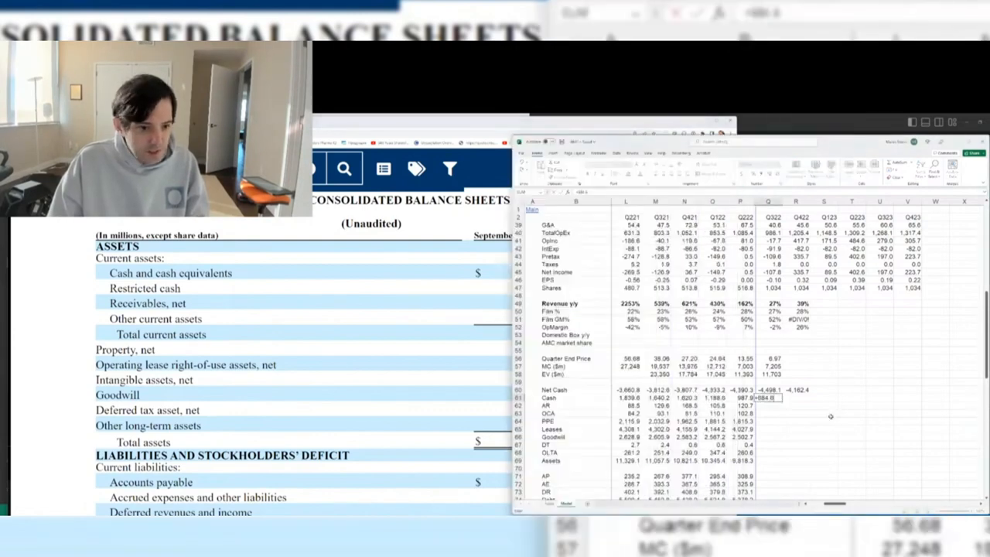
pyautogui.write('+')
pyautogui.hotkey('alt', 'Tab')
pyautogui.hotkey('alt', 'Tab')
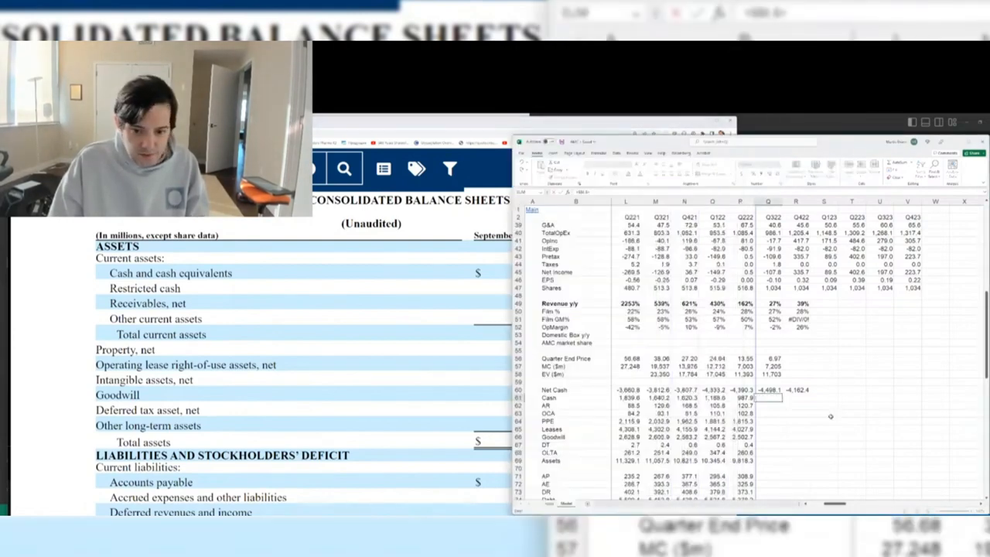
pyautogui.write('21.2')
pyautogui.press('Return')
# - Review the Cash formulas from Q221 through Q322 to compare how each quarter's cash is composed
pyautogui.press('Up')
pyautogui.press('Left')
pyautogui.press('Left')
pyautogui.press('Left')
pyautogui.press('Left')
pyautogui.press('Left')
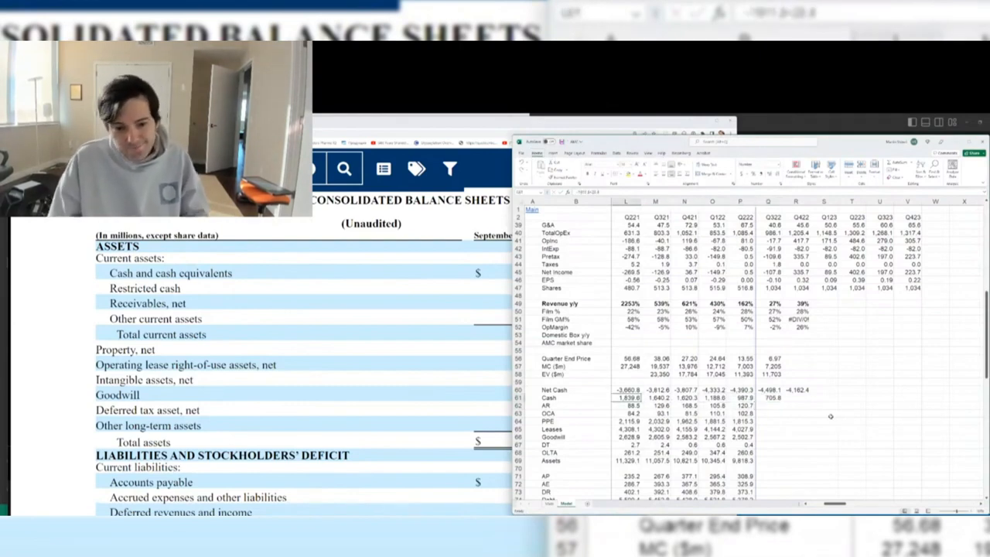
pyautogui.press('Right')
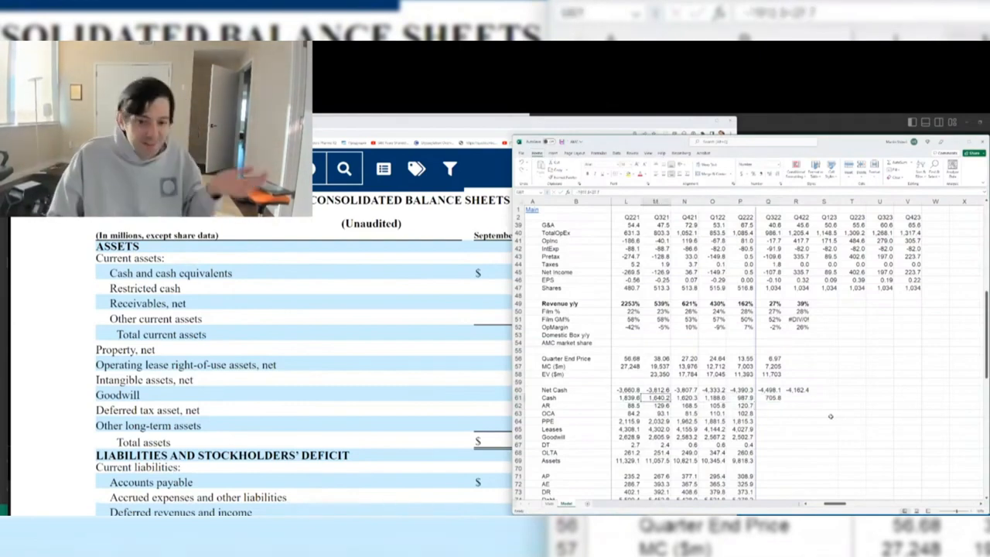
pyautogui.press('Right')
pyautogui.press('Right')
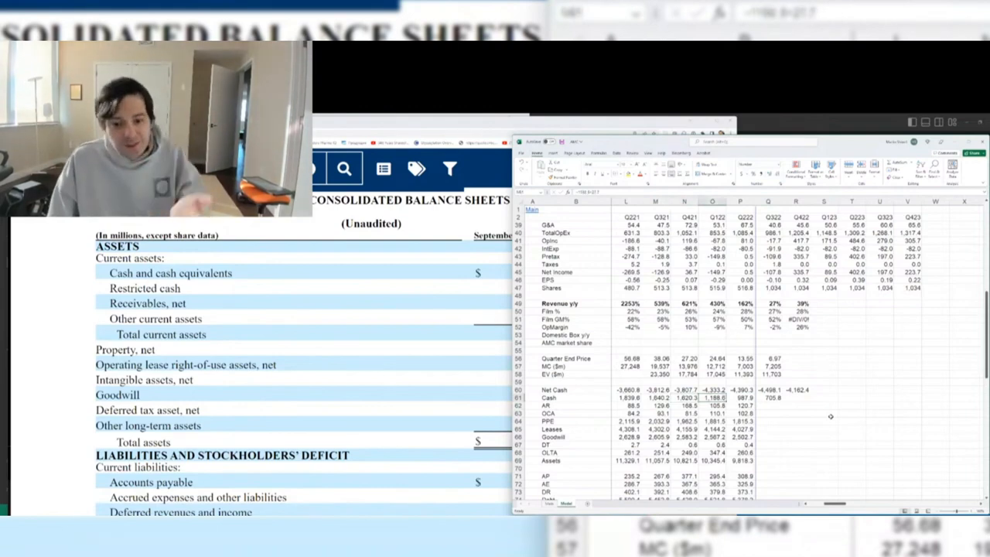
pyautogui.press('Right')
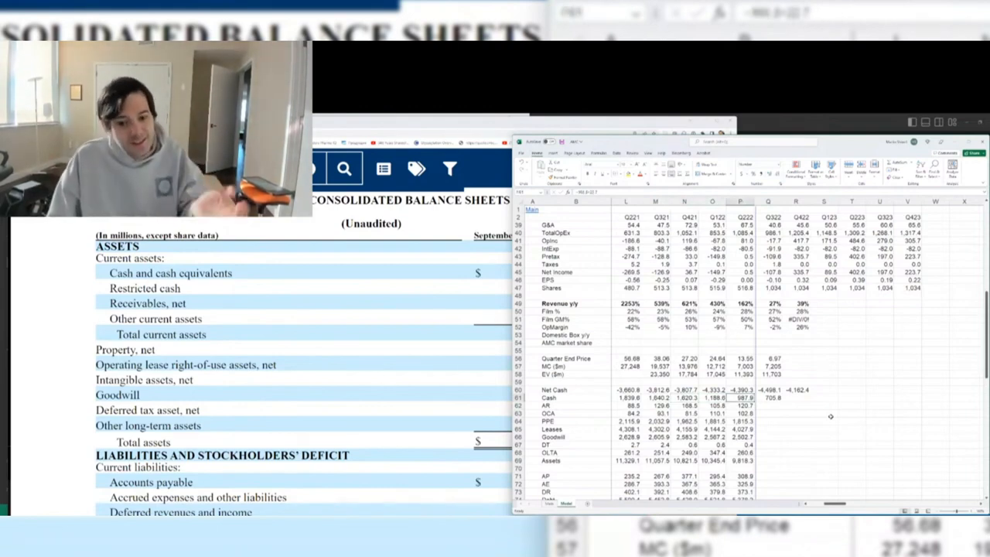
pyautogui.press('Right')
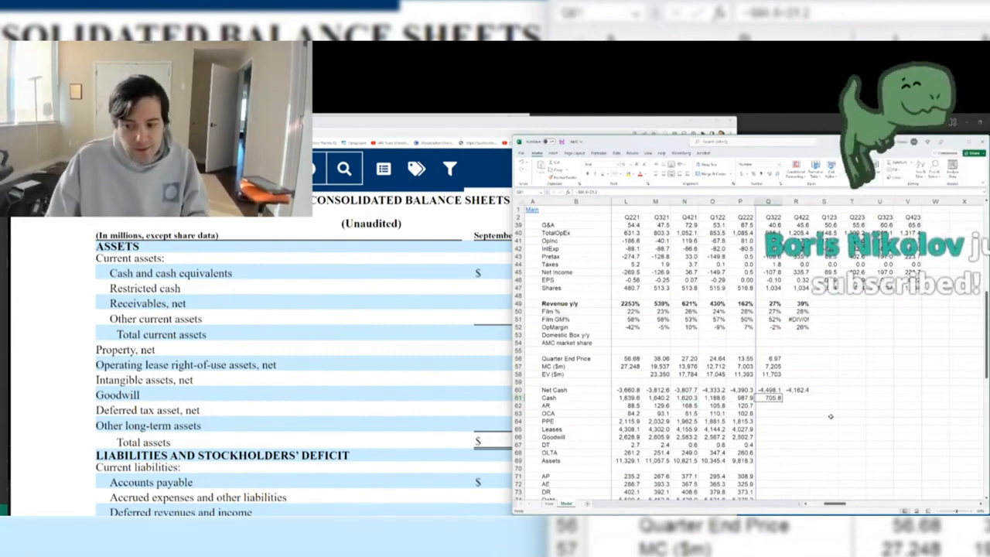
# - Set the Q322 AR to 108.4 from the net receivables on the filing's balance sheet
pyautogui.press('Down')
pyautogui.hotkey('alt', 'Tab')
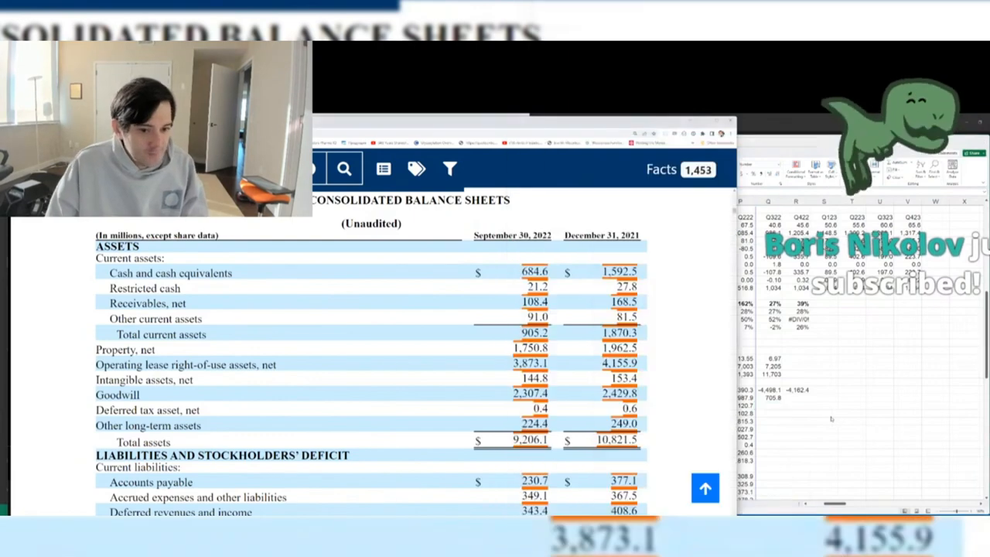
pyautogui.hotkey('alt', 'Tab')
pyautogui.write('108')
pyautogui.hotkey('alt', 'Tab')
pyautogui.hotkey('alt', 'Tab')
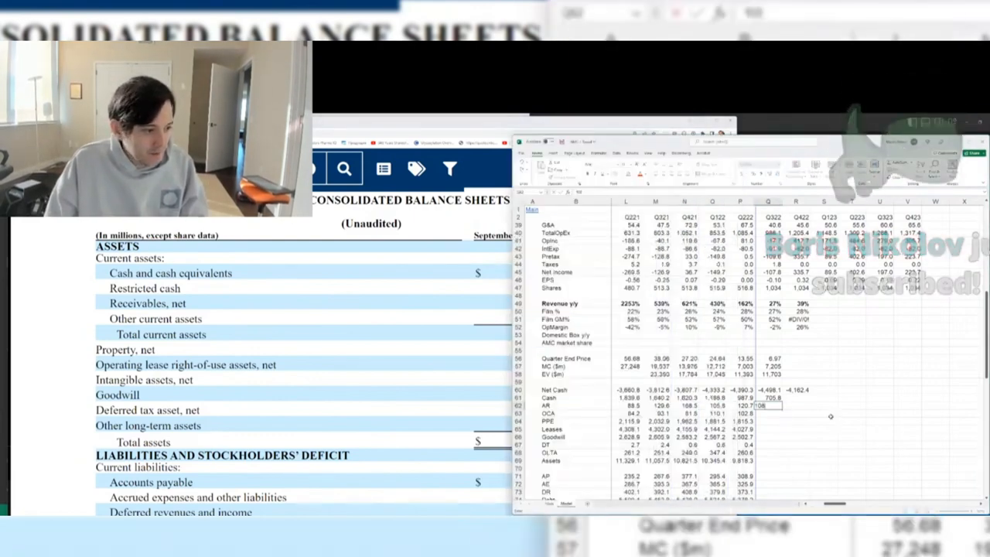
pyautogui.write('.4')
pyautogui.press('Return')
# - Set the Q322 OCA to 91 from the filing's other current assets, and return to the balance sheet in the browser
pyautogui.hotkey('alt', 'Tab')
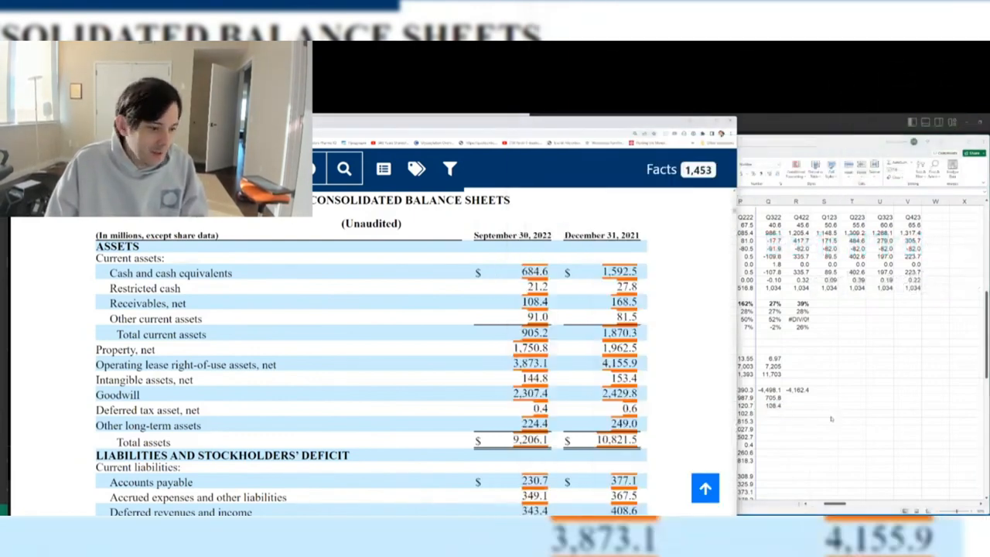
pyautogui.hotkey('alt', 'Tab')
pyautogui.write('91')
pyautogui.press('Return')
pyautogui.hotkey('alt', 'Tab')
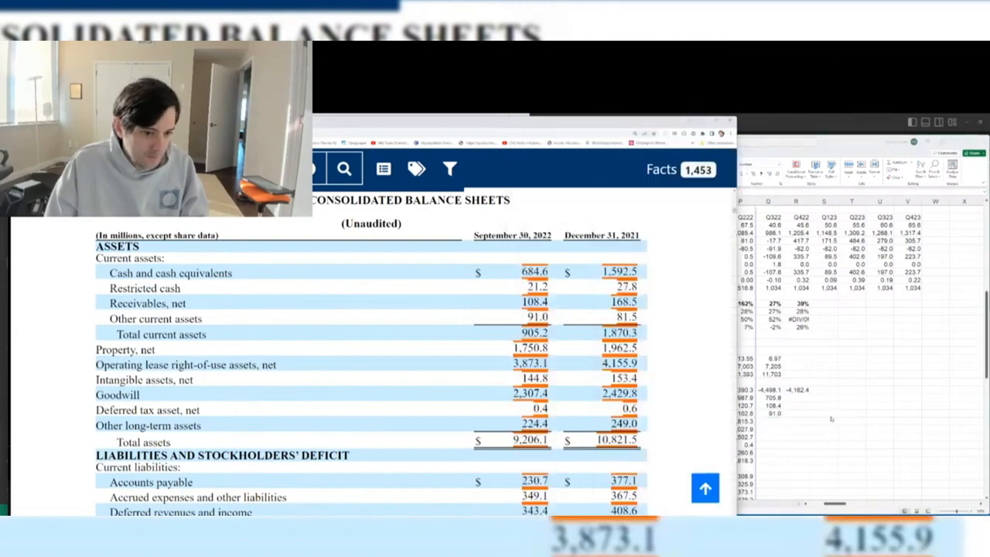
# - Set the Q322 PPE to 1750.8 and Leases to 3873.1 from the filing's net property and operating lease right-of-use assets
pyautogui.hotkey('alt', 'Tab')
pyautogui.write('1,750')
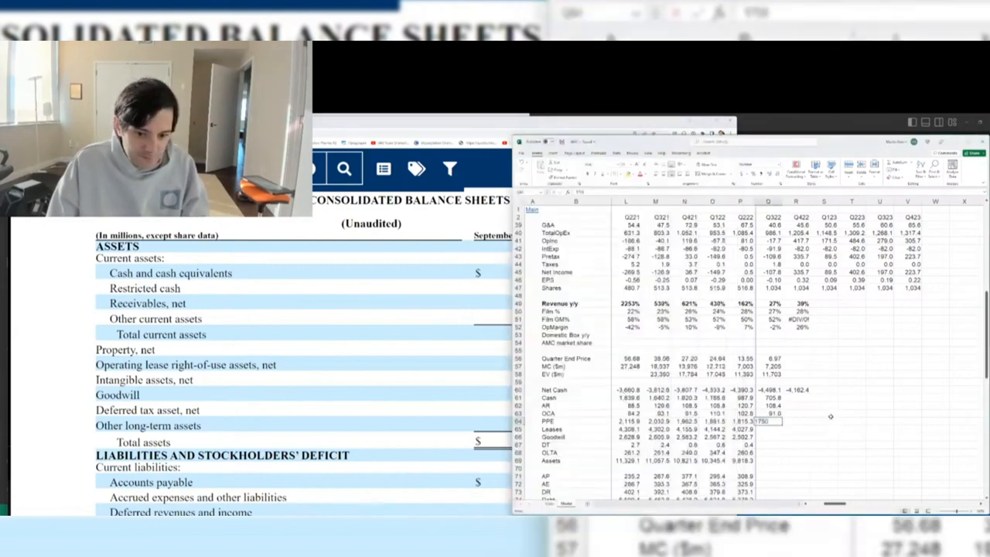
pyautogui.write('.8')
pyautogui.press('Return')
pyautogui.hotkey('alt', 'Tab')
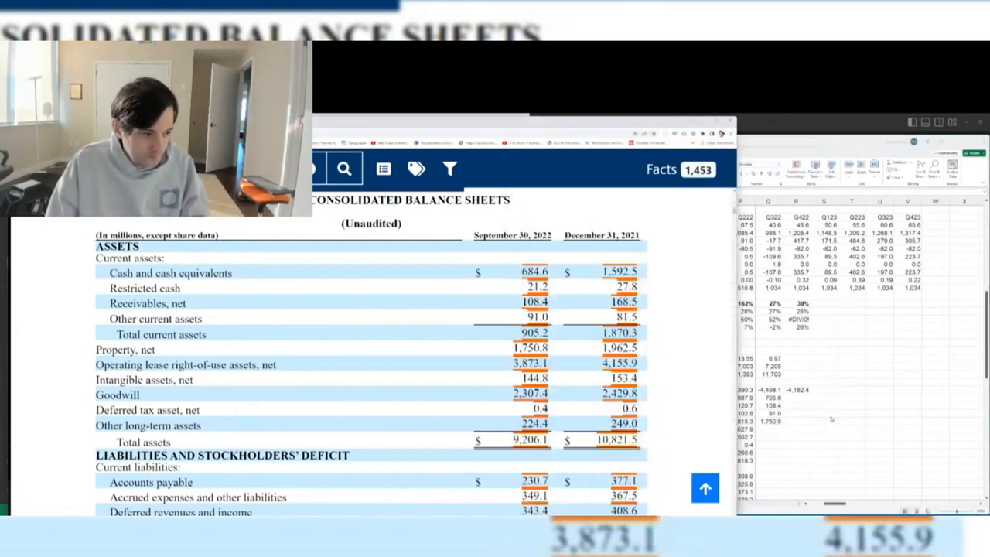
pyautogui.hotkey('alt', 'Tab')
pyautogui.write('3873.1')
pyautogui.press('Return')
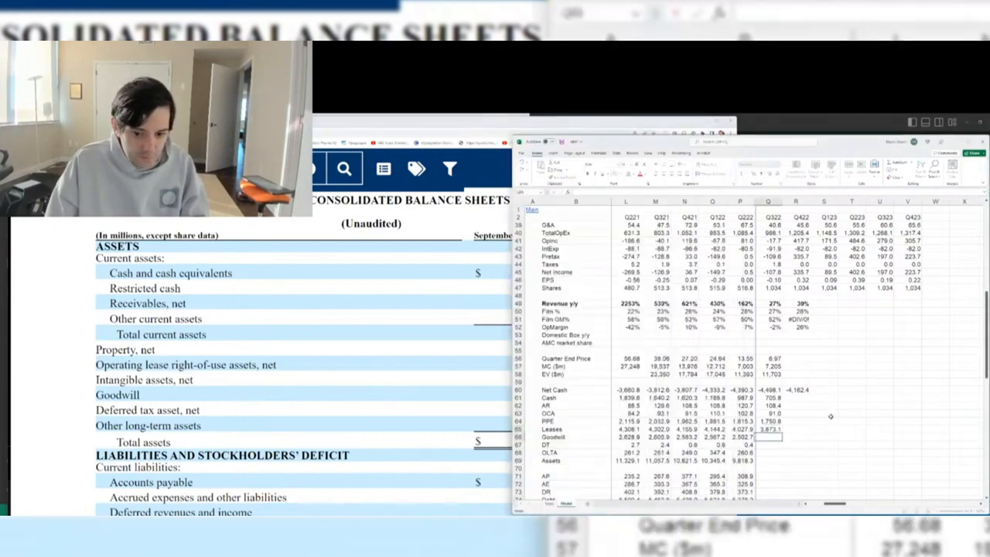
# - Enter the Q322 Goodwill as =144.8+2307.4, combining net intangible assets and goodwill from the balance sheet
pyautogui.hotkey('alt', 'Tab')
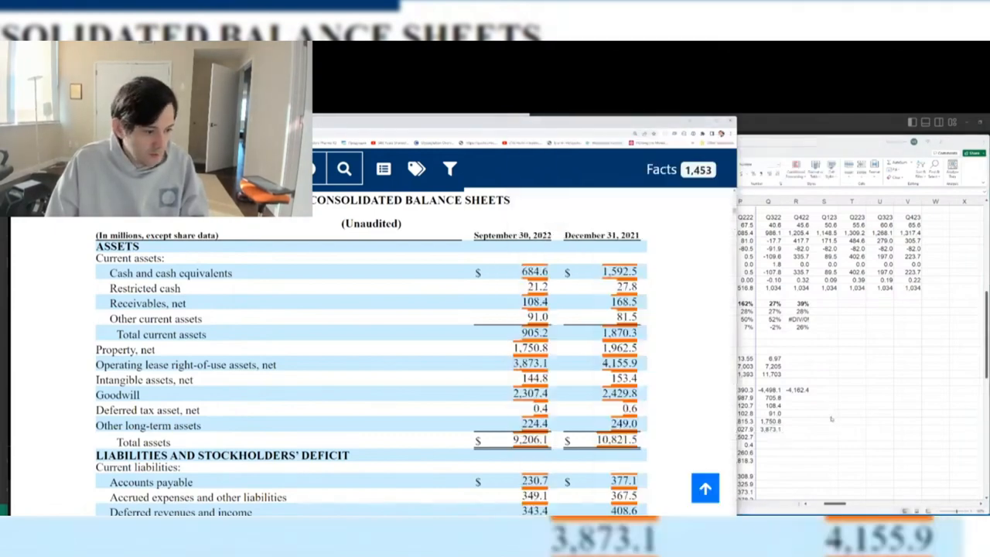
pyautogui.hotkey('alt', 'Tab')
pyautogui.write('+144.8')
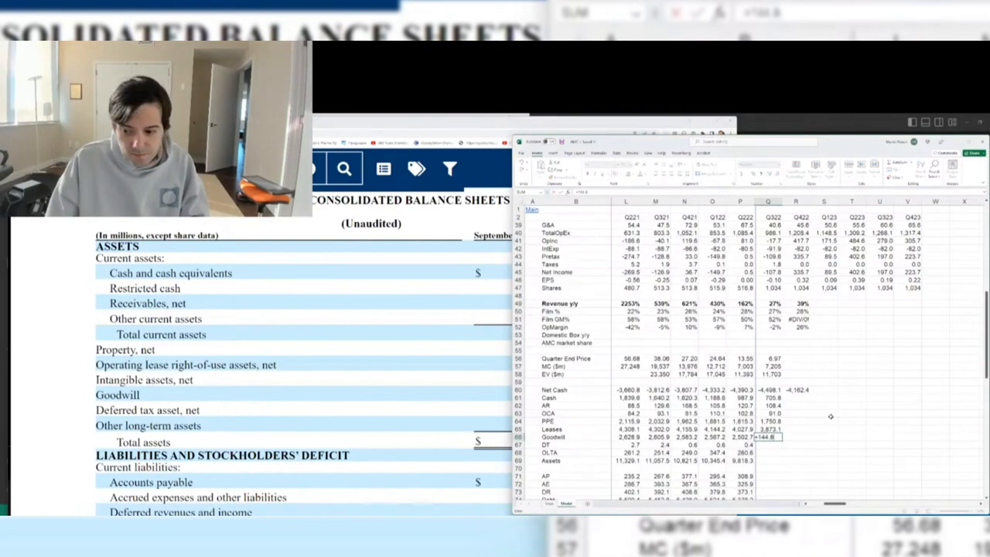
pyautogui.hotkey('alt', 'Tab')
pyautogui.write('+')
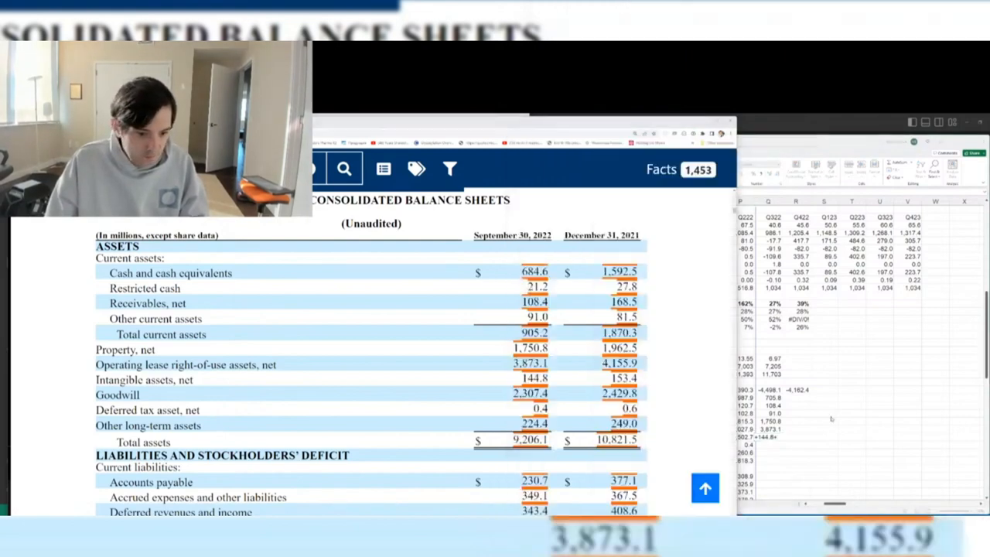
pyautogui.hotkey('alt', 'Tab')
pyautogui.write('230')
pyautogui.hotkey('alt', 'Tab')
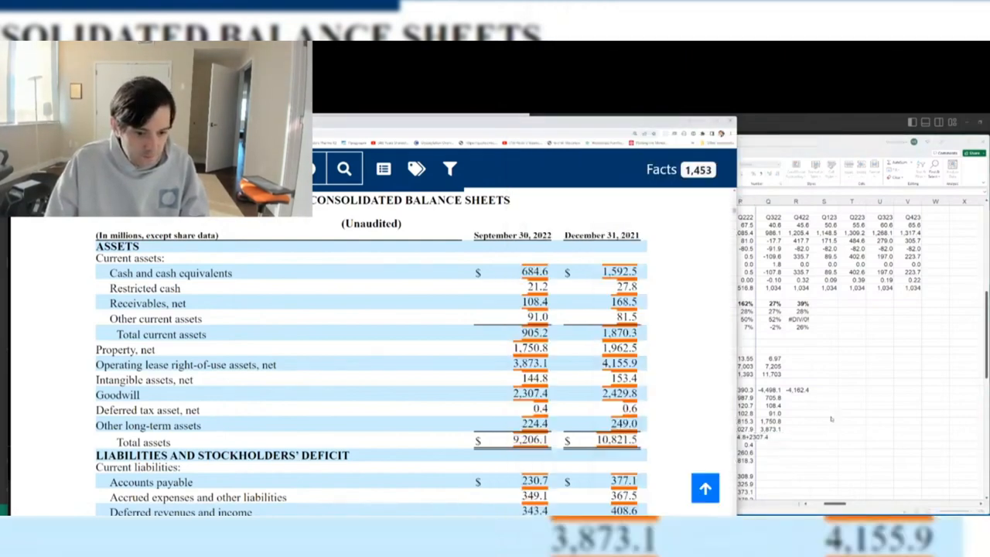
pyautogui.hotkey('alt', 'Tab')
pyautogui.press('Return')
# - Set the Q322 asset-side DT to 0.4 and OLTA to 224.4 from the filing's deferred tax asset and other long-term assets
pyautogui.write('0.4')
pyautogui.press('Return')
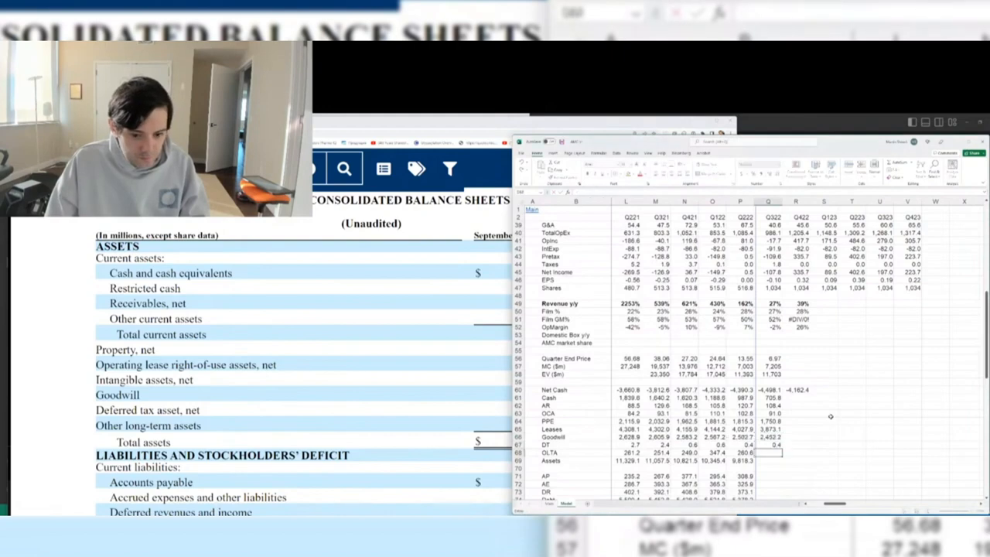
pyautogui.hotkey('alt', 'Tab')
pyautogui.hotkey('alt', 'Tab')
pyautogui.write('224.4')
pyautogui.press('Return')
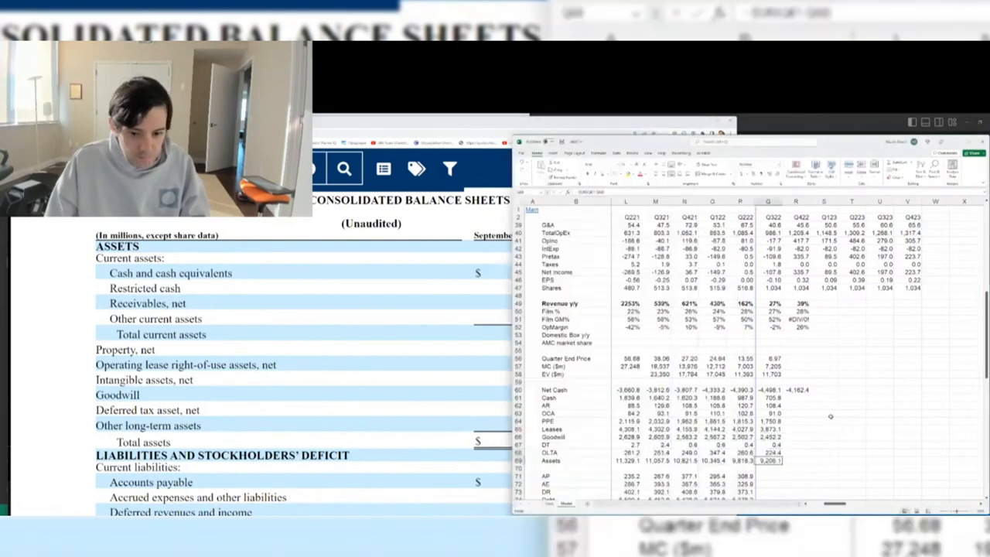
# - Sum the Q322 Assets from Cash through OLTA and check the total against the filing's total assets
pyautogui.hotkey('alt', 'Tab')
pyautogui.hotkey('alt', 'Tab')
pyautogui.press('Return')
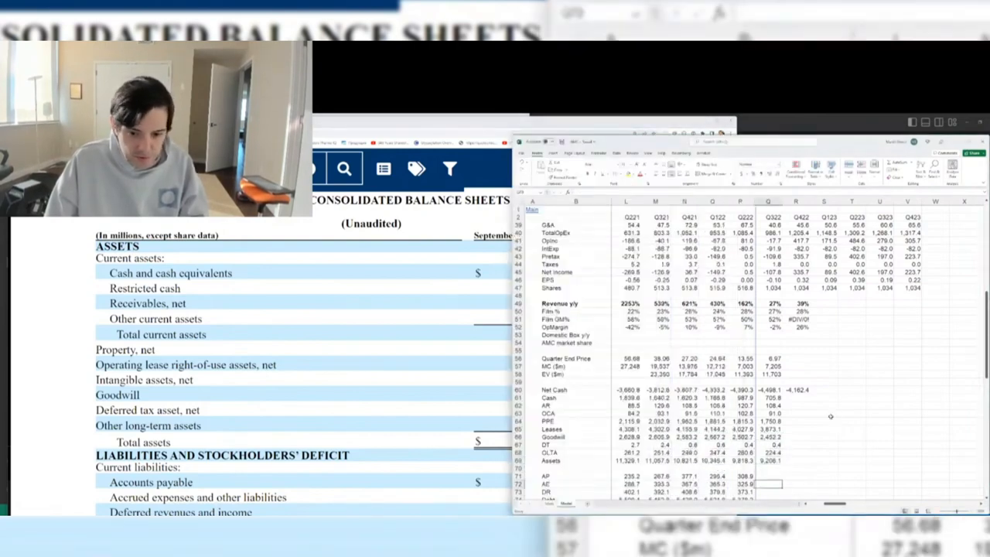
# - Enter the Q322 AP as =230.7 from the accounts payable on the filing's balance sheet
pyautogui.scroll(-6, 830, 417)
pyautogui.press('Up')
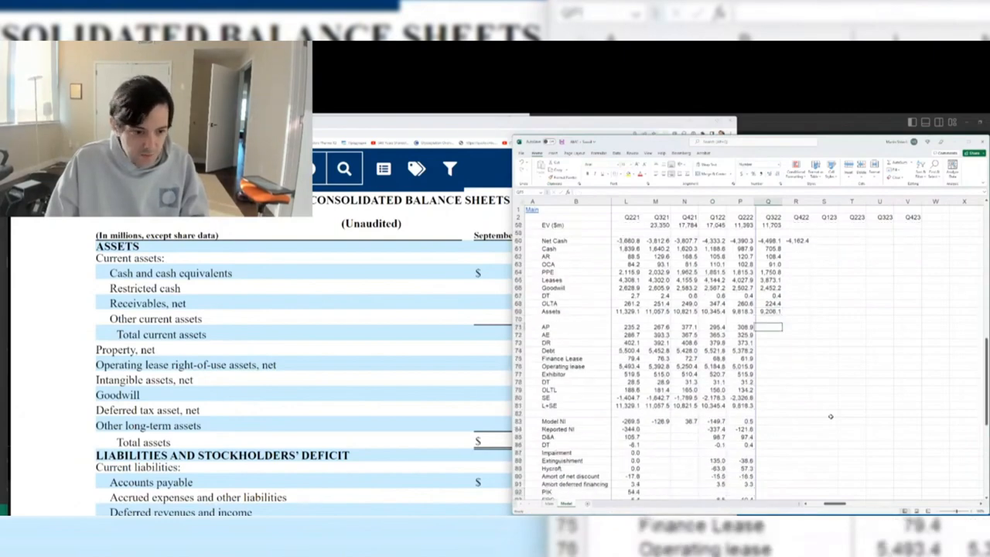
pyautogui.hotkey('alt', 'Tab')
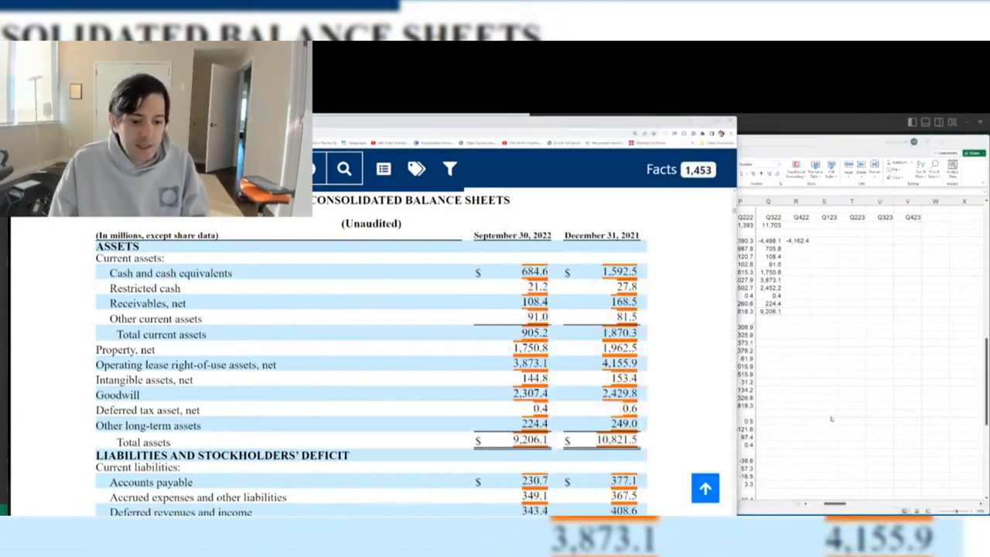
pyautogui.scroll(-3, 317, 274)
pyautogui.hotkey('alt', 'Tab')
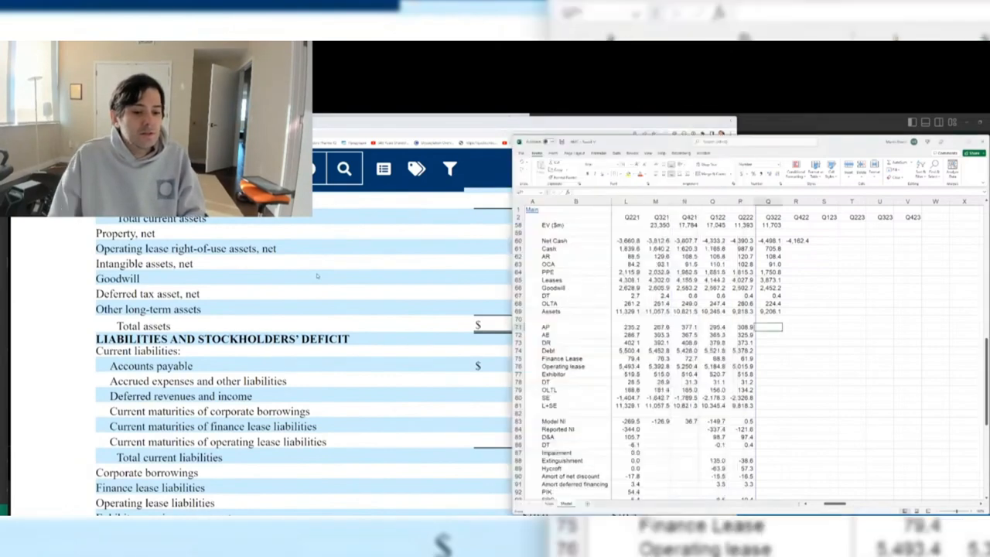
pyautogui.hotkey('alt', 'Tab')
pyautogui.write('+')
pyautogui.hotkey('alt', 'Tab')
pyautogui.write('230')
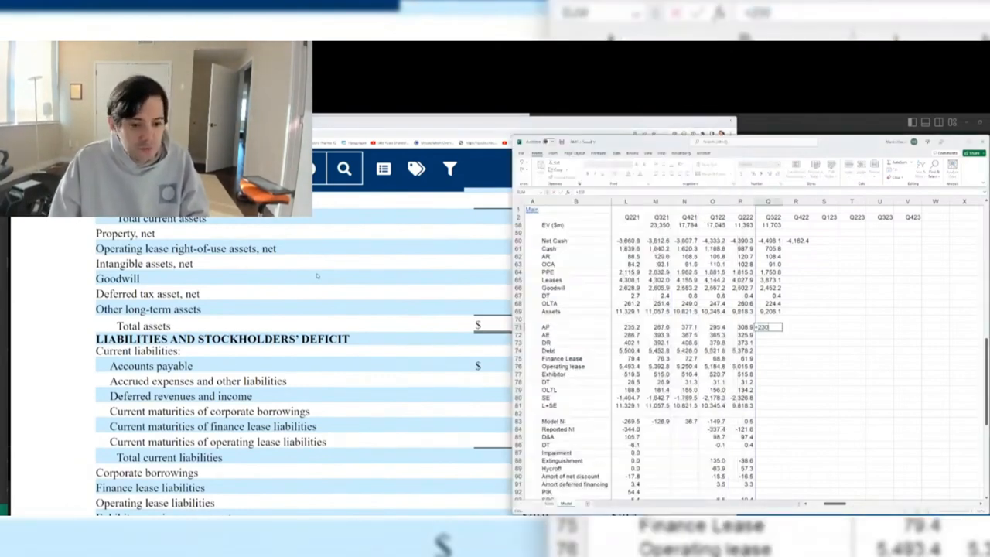
pyautogui.hotkey('alt', 'Tab')
pyautogui.hotkey('alt', 'Tab')
pyautogui.write('.7')
pyautogui.press('Return')
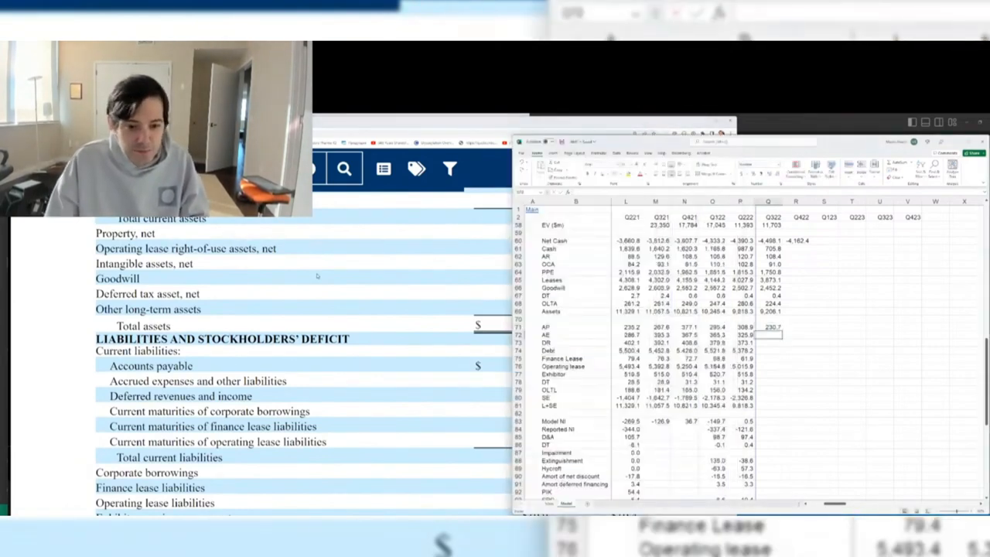
# - Set the Q322 AE to 349.1 and DR to 343.4 from the filing's accrued expenses and deferred revenues
pyautogui.hotkey('alt', 'Tab')
pyautogui.hotkey('alt', 'Tab')
pyautogui.write('+349.1')
pyautogui.press('Return')
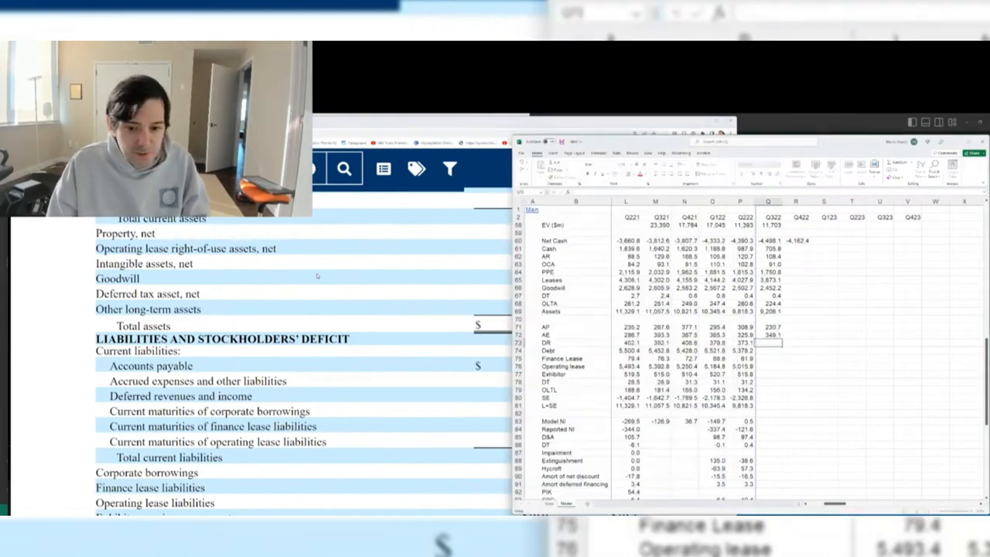
pyautogui.hotkey('alt', 'Tab')
pyautogui.hotkey('alt', 'Tab')
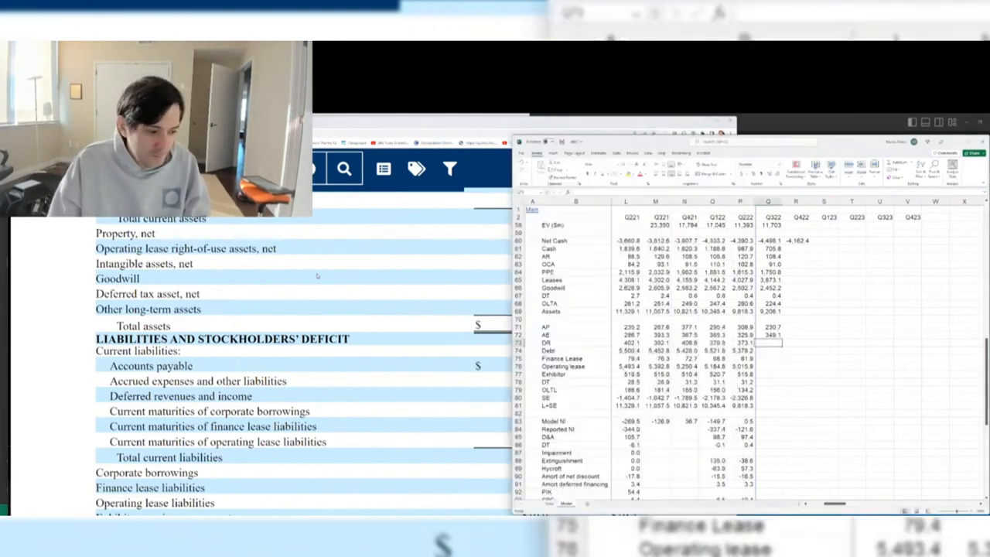
pyautogui.hotkey('alt', 'Tab')
pyautogui.hotkey('alt', 'Tab')
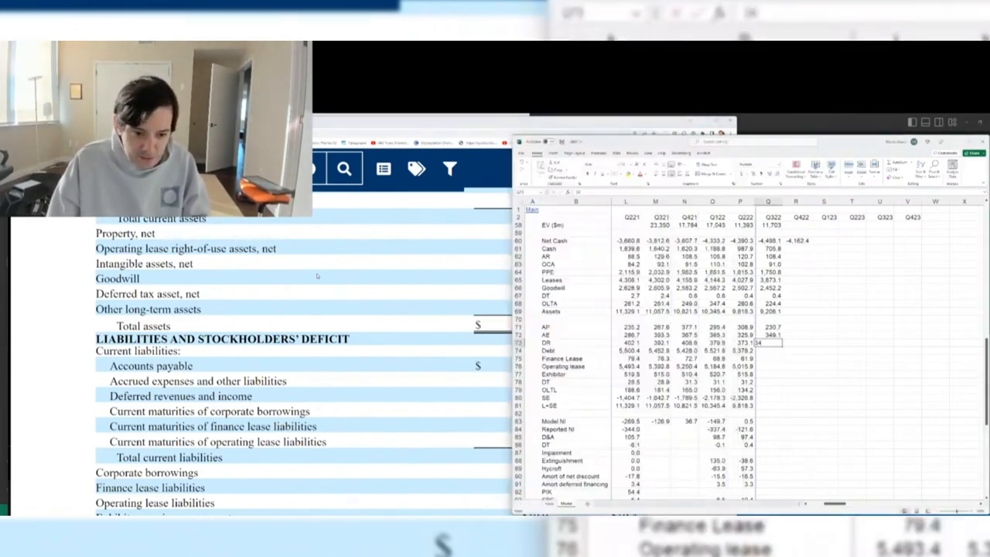
pyautogui.write('343.4')
pyautogui.press('Return')
# - Enter the Q322 Debt as =128.1+5197.2, combining current maturities and long-term corporate borrowings from the filing
pyautogui.hotkey('alt', 'Tab')
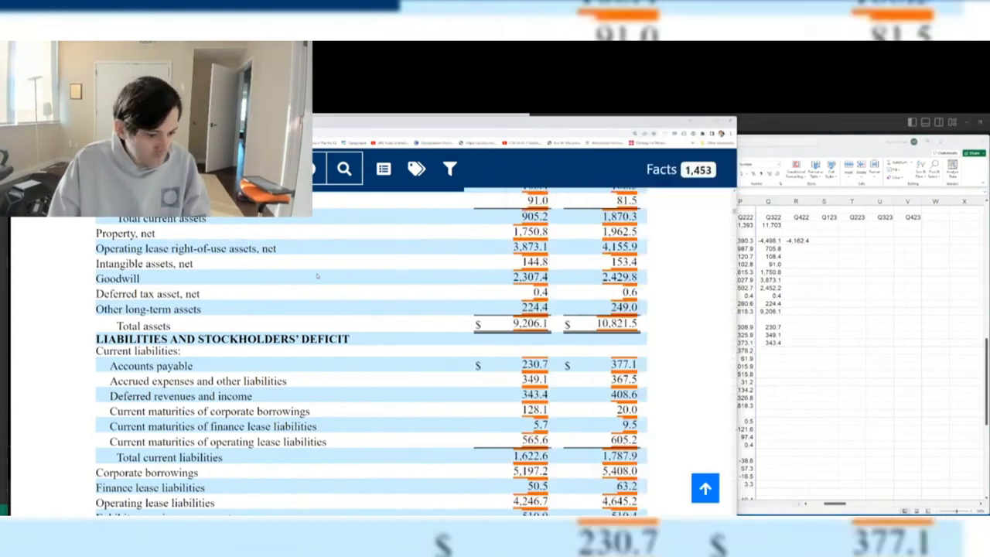
pyautogui.hotkey('alt', 'Tab')
pyautogui.write('+128.1+')
pyautogui.hotkey('alt', 'Tab')
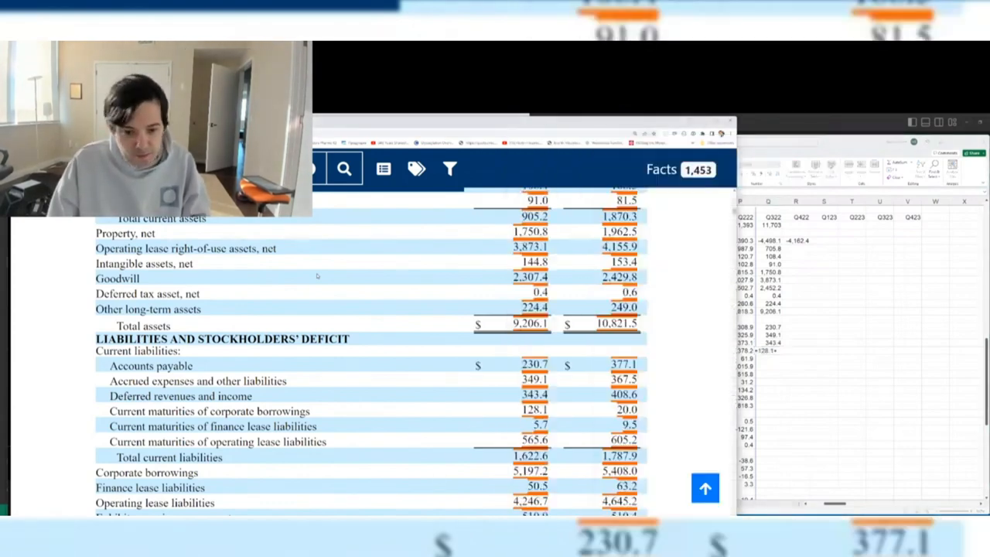
pyautogui.hotkey('alt', 'Tab')
pyautogui.write('5197.2')
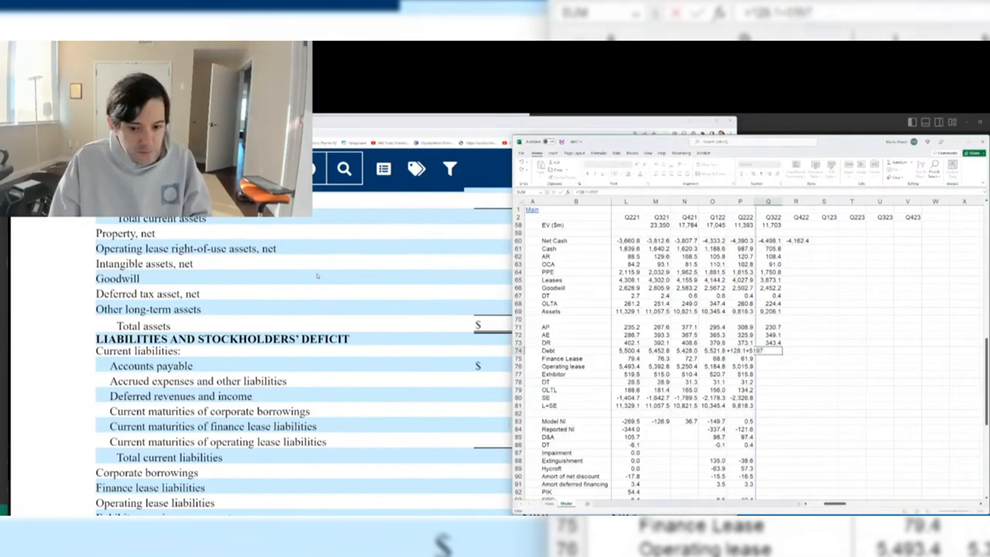
pyautogui.press('Return')
# - Enter the Q322 Finance Lease as =5.7+50.5, combining the current and long-term finance lease liabilities
pyautogui.hotkey('alt', 'Tab')
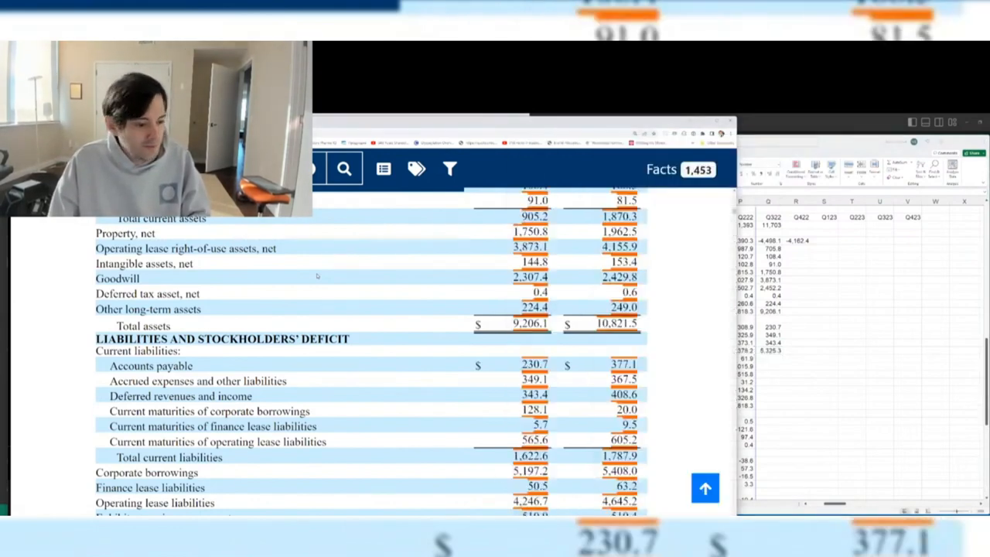
pyautogui.hotkey('alt', 'Tab')
pyautogui.write('+5.7')
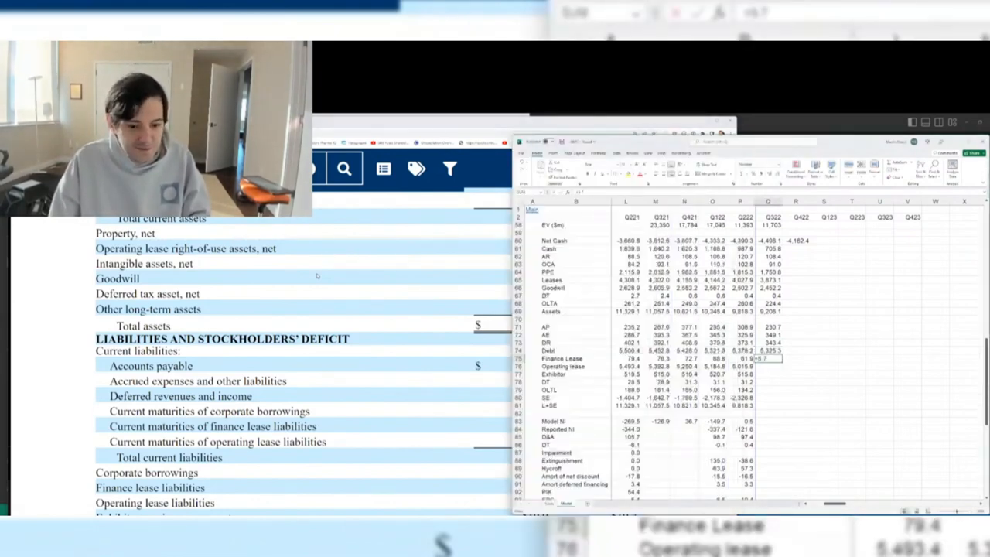
pyautogui.write('+')
pyautogui.hotkey('alt', 'Tab')
pyautogui.hotkey('alt', 'Tab')
pyautogui.write('50.5')
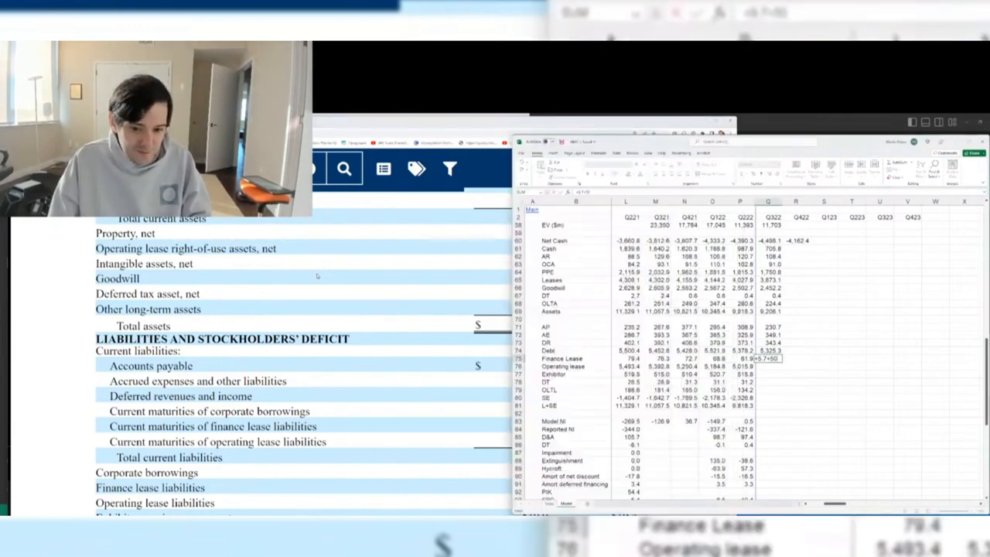
pyautogui.press('Return')
# - Enter the Q322 Operating lease as =565.6+4246.7, combining the current and long-term operating lease liabilities
pyautogui.hotkey('alt', 'Tab')
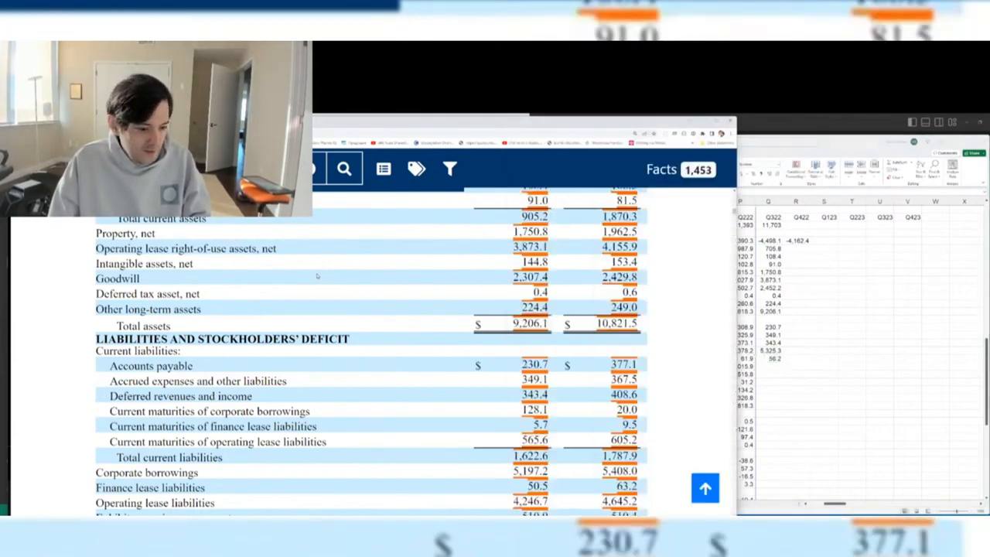
pyautogui.hotkey('alt', 'Tab')
pyautogui.write('=565.6+')
pyautogui.hotkey('alt', 'Tab')
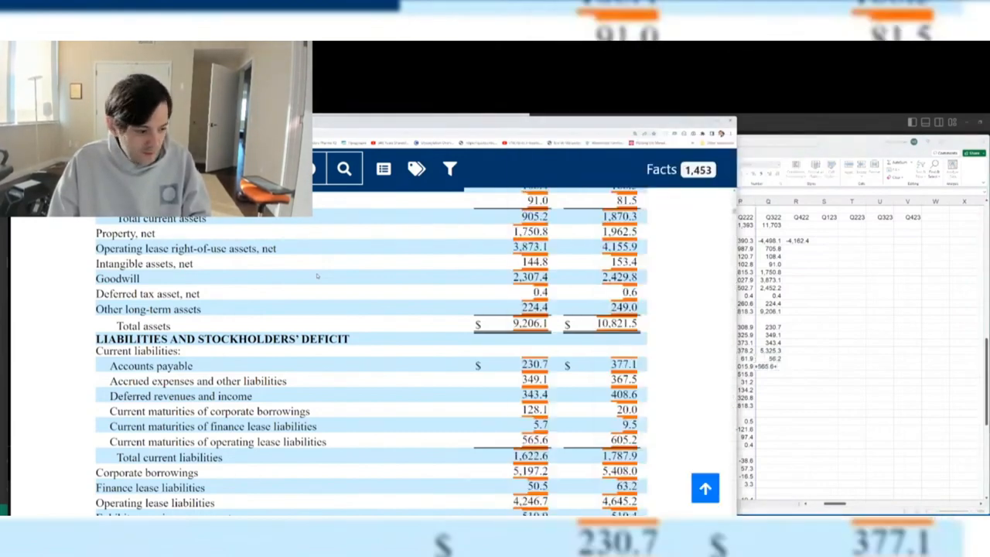
pyautogui.hotkey('alt', 'Tab')
pyautogui.write('4246.7')
pyautogui.press('Return')
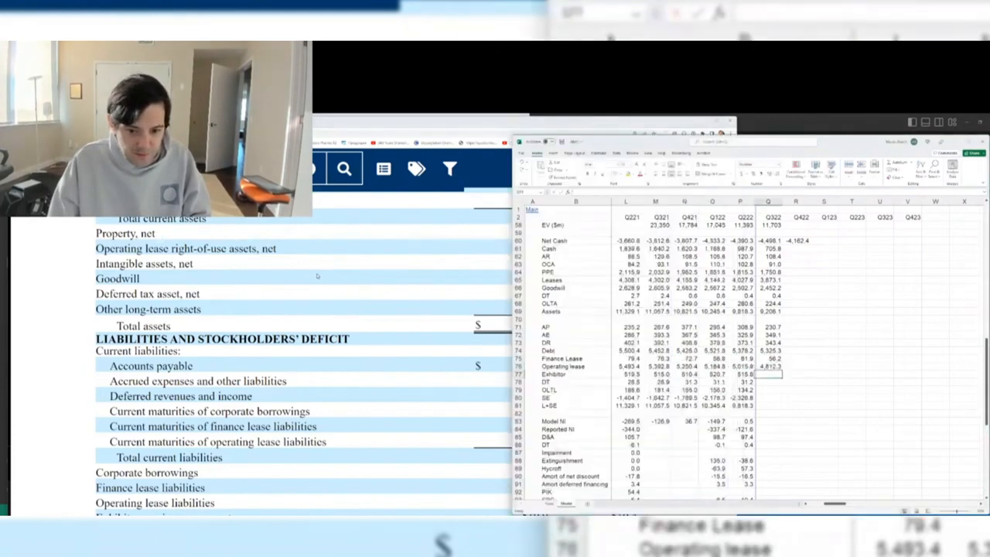
# - Set the Q322 Exhibitor to 510.9 from the exhibitor services agreement on the filing's balance sheet
pyautogui.hotkey('alt', 'Tab')
pyautogui.scroll(-1, 188, 294)
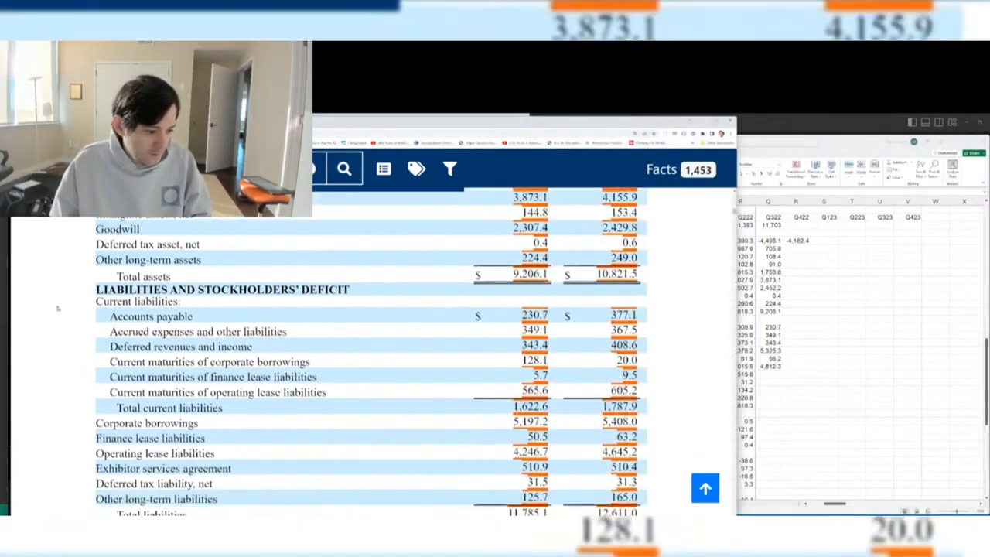
pyautogui.hotkey('alt', 'Tab')
pyautogui.write('510.9')
pyautogui.press('Return')
# - Set the Q322 liability-side DT to 31.5 and OLTL to 125.7 from the filing's deferred tax and other long-term liabilities
pyautogui.hotkey('alt', 'Tab')
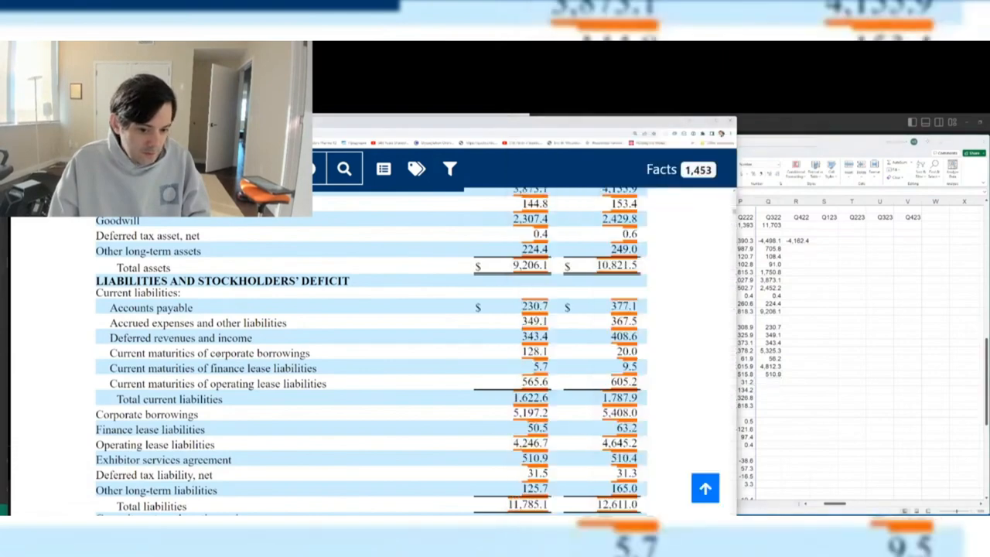
pyautogui.hotkey('alt', 'Tab')
pyautogui.write('31.5')
pyautogui.press('Return')
pyautogui.hotkey('alt', 'Tab')
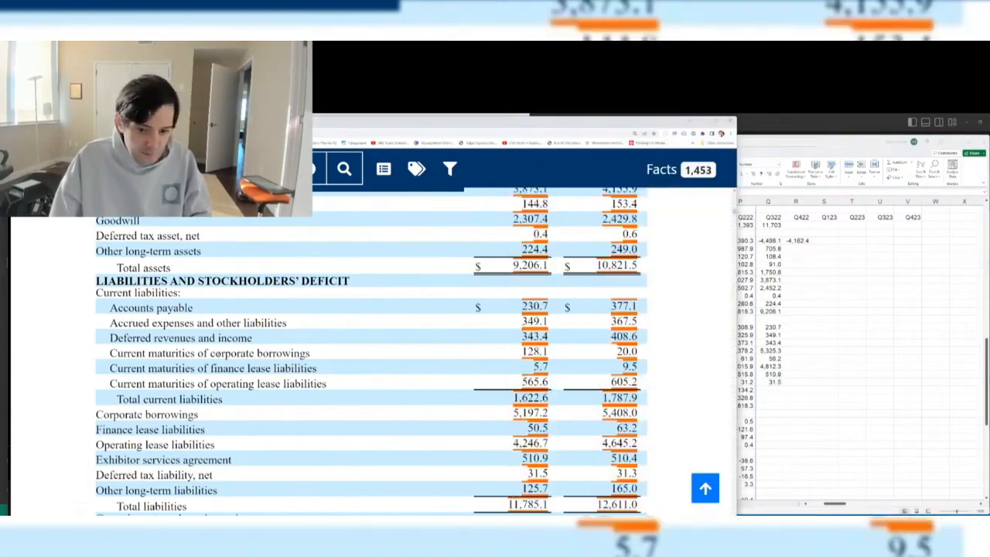
pyautogui.hotkey('alt', 'Tab')
pyautogui.write('125.7')
pyautogui.press('Return')
# - Set the Q322 SE to -2579 from the filing's total stockholders' deficit and sum L+SE from AP through SE
pyautogui.hotkey('alt', 'Tab')
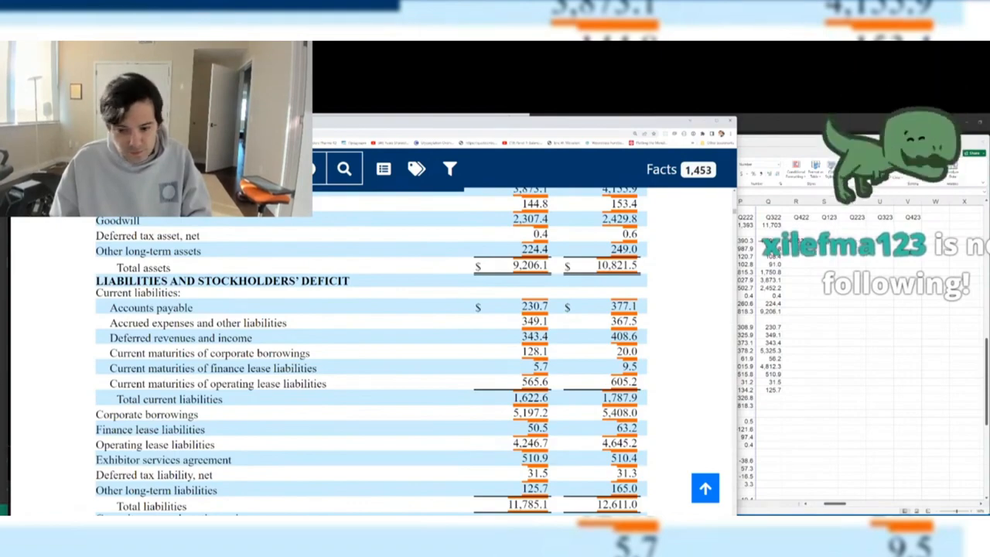
pyautogui.scroll(-3, 371, 347)
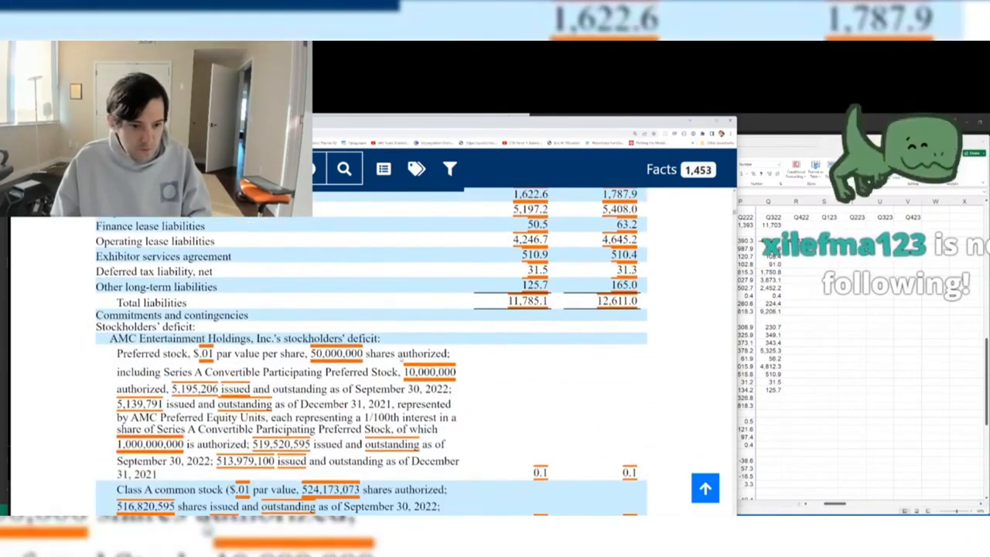
pyautogui.scroll(-3, 401, 355)
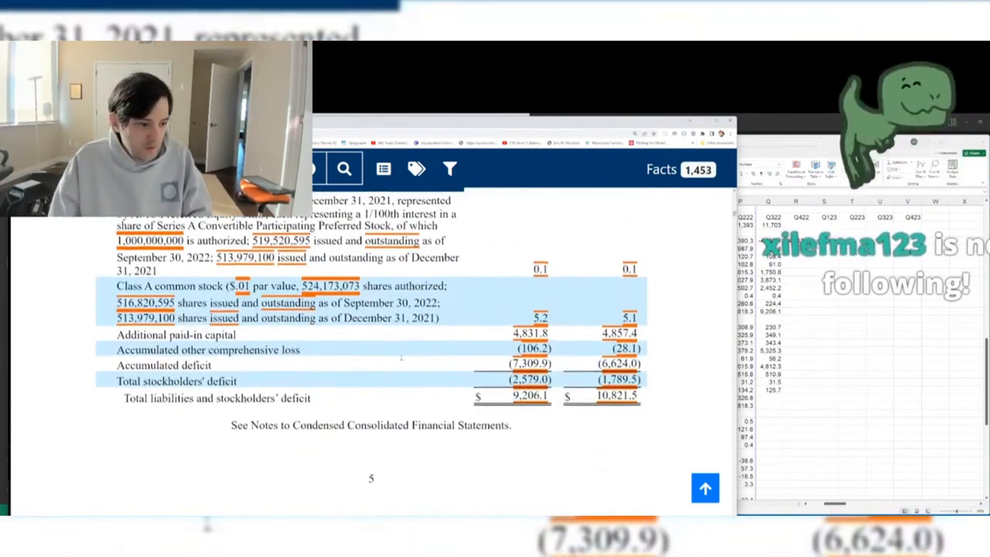
pyautogui.hotkey('alt', 'Tab')
pyautogui.hotkey('alt', 'Tab')
pyautogui.hotkey('alt', 'Tab')
pyautogui.write('-2579')
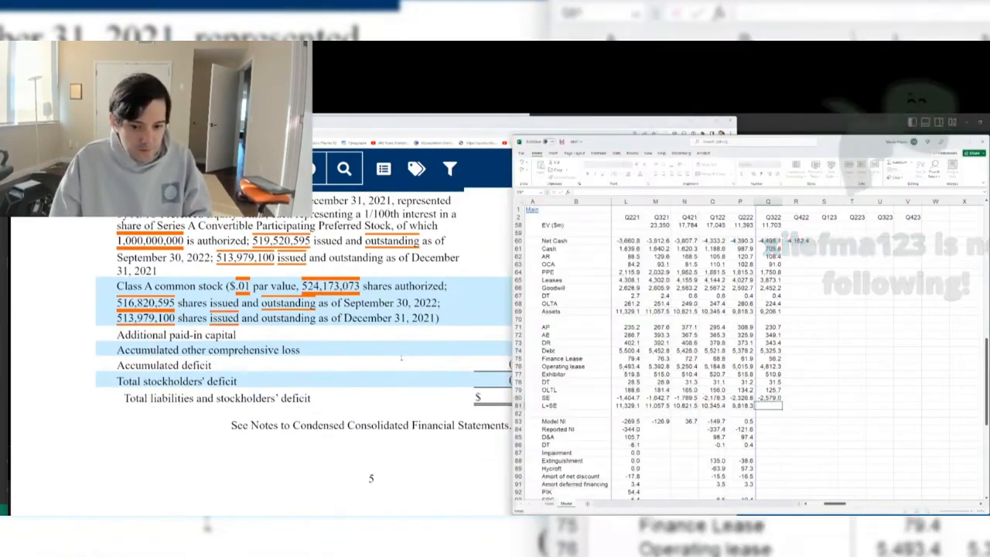
pyautogui.press('Return')
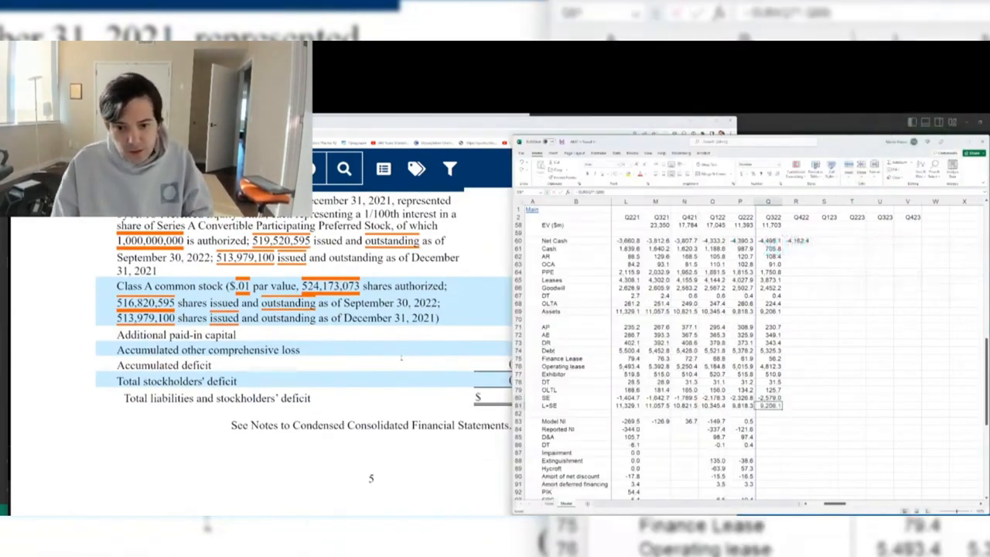
# - Replace the Q322 Net Cash formula with =Q61-Q74, subtracting Debt from Cash
pyautogui.click(772, 241)
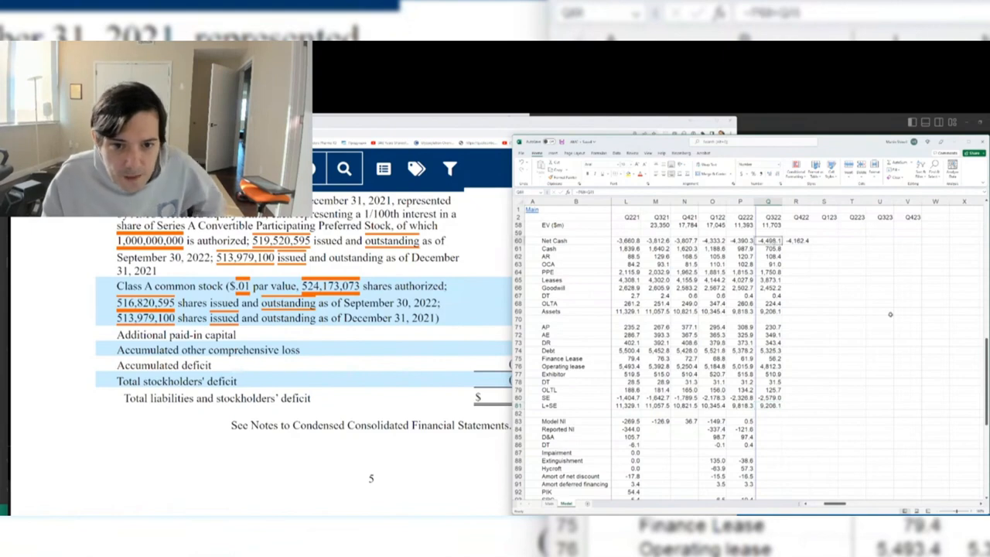
pyautogui.press('F2')
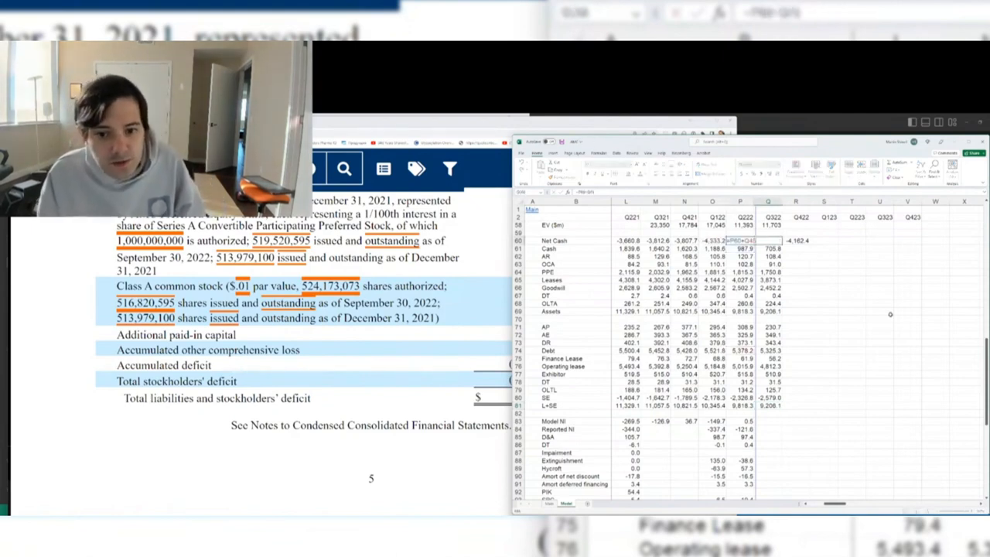
pyautogui.press('Return')
# - Check the Net Cash formulas across the quarters from Q221 through Q322 for consistency
pyautogui.press('Left')
pyautogui.press('Left')
pyautogui.press('Left')
pyautogui.press('Left')
pyautogui.press('Left')
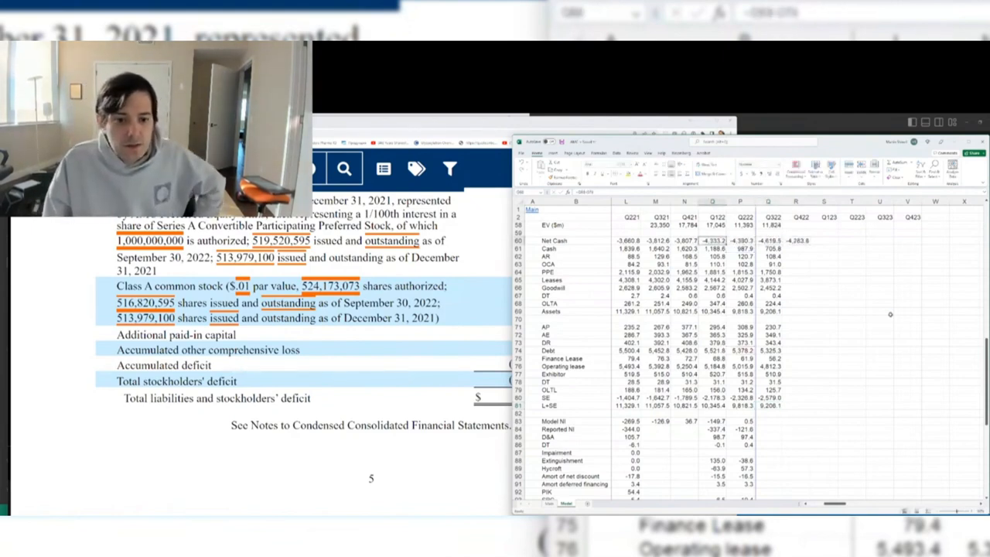
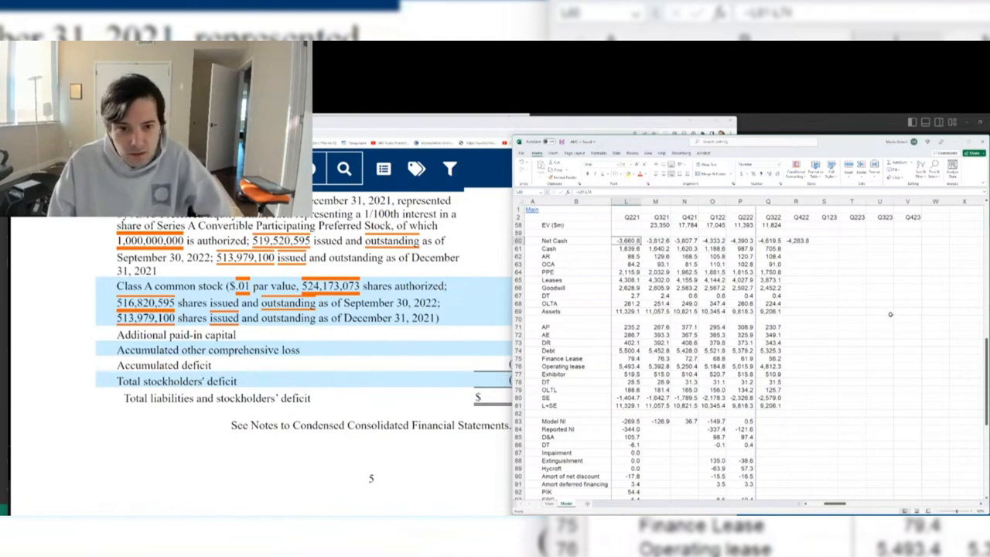
pyautogui.press('Right')
pyautogui.press('Right')
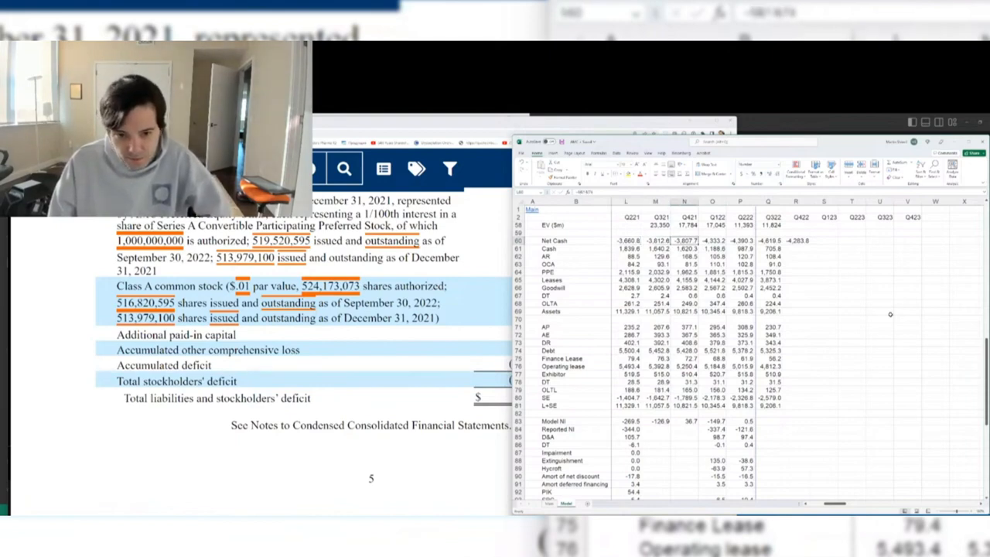
pyautogui.press('Right')
pyautogui.press('Right')
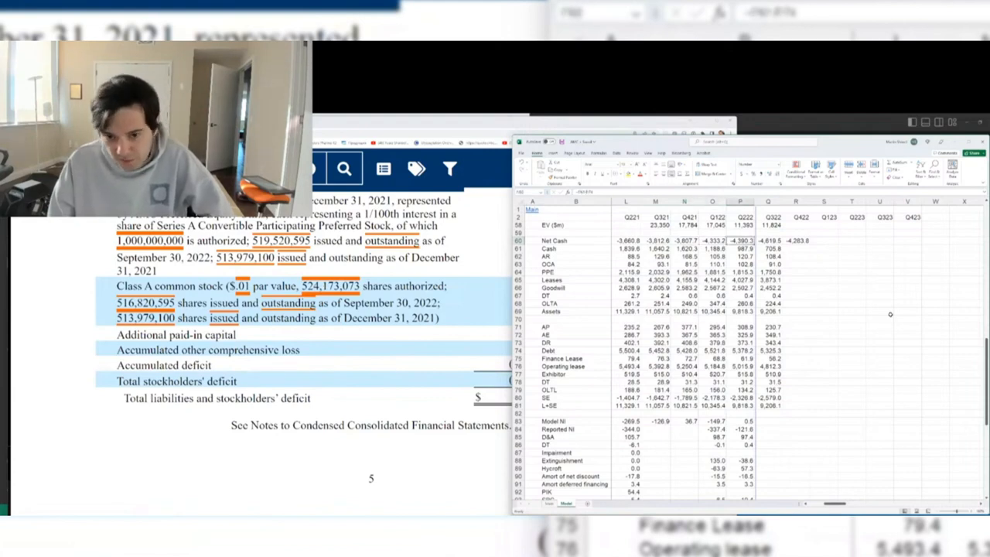
pyautogui.press('Right')
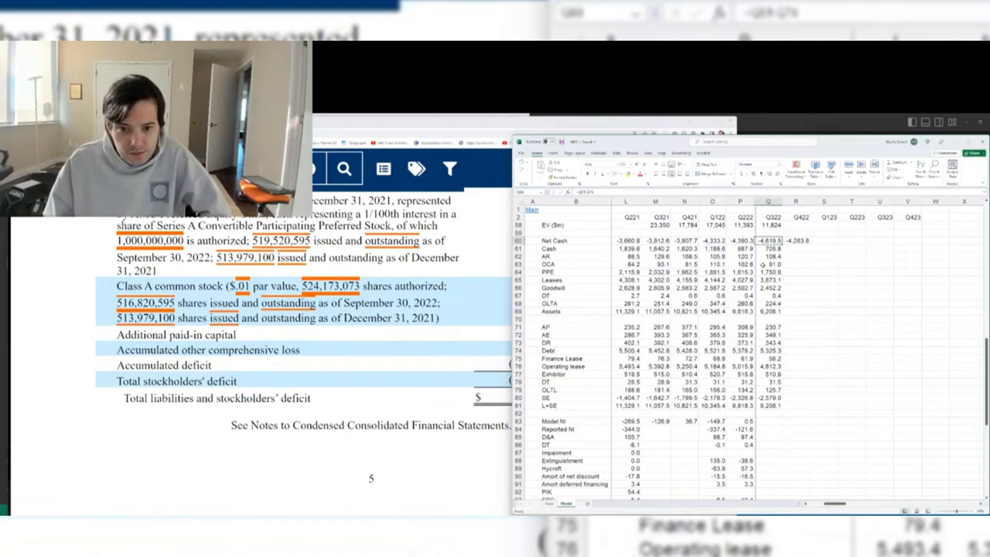
# - Review the domestic box office, pandemic recovery and AMC revenue share assumptions for Q422 through Q423, along with the quarterly forecasts
pyautogui.moveTo(755, 266); pyautogui.dragTo(784, 266)
pyautogui.scroll(18, 812, 267)
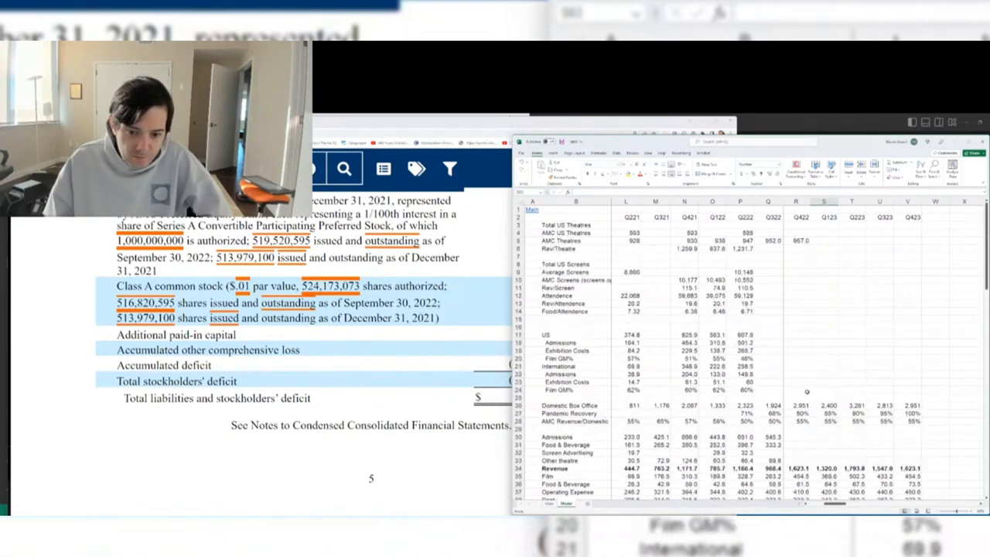
pyautogui.click(804, 396)
pyautogui.scroll(-6, 818, 381)
pyautogui.click(798, 414)
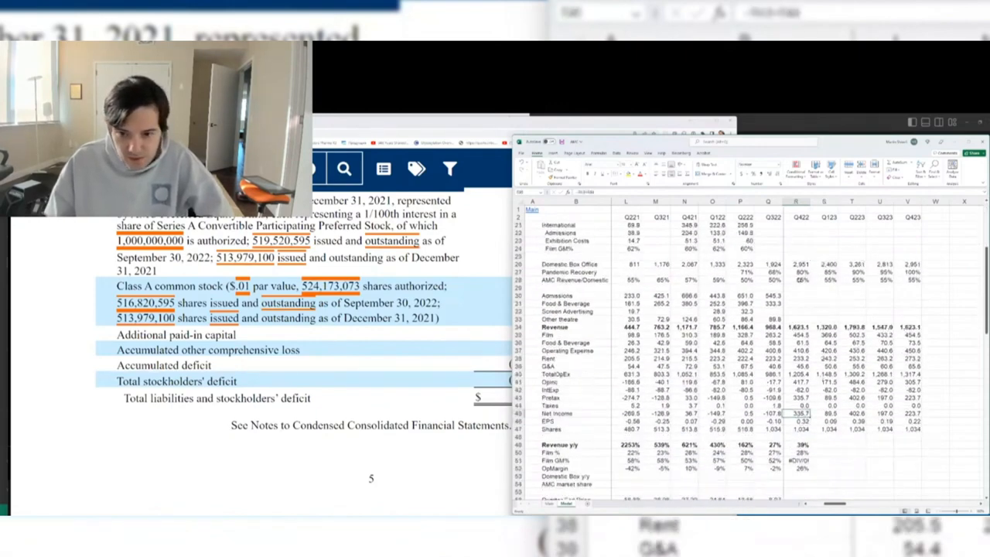
pyautogui.click(801, 272)
pyautogui.click(731, 269)
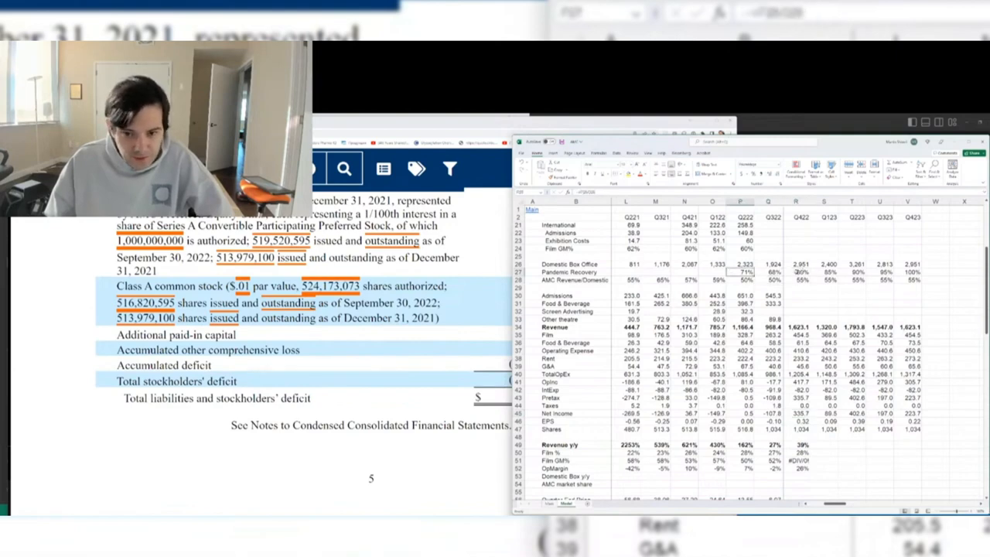
pyautogui.click(796, 273)
pyautogui.moveTo(804, 259); pyautogui.dragTo(918, 280)
pyautogui.click(917, 280)
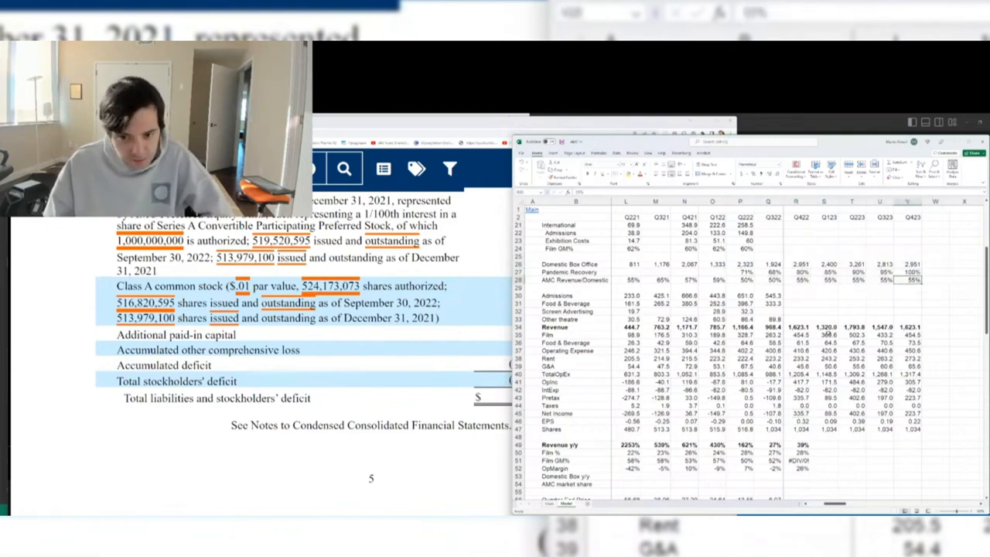
pyautogui.moveTo(827, 334); pyautogui.dragTo(918, 335)
# - Inspect the 2022 and 2023 Admissions and Food & Beverage revenue formulas in the annual forecast
pyautogui.click(628, 327)
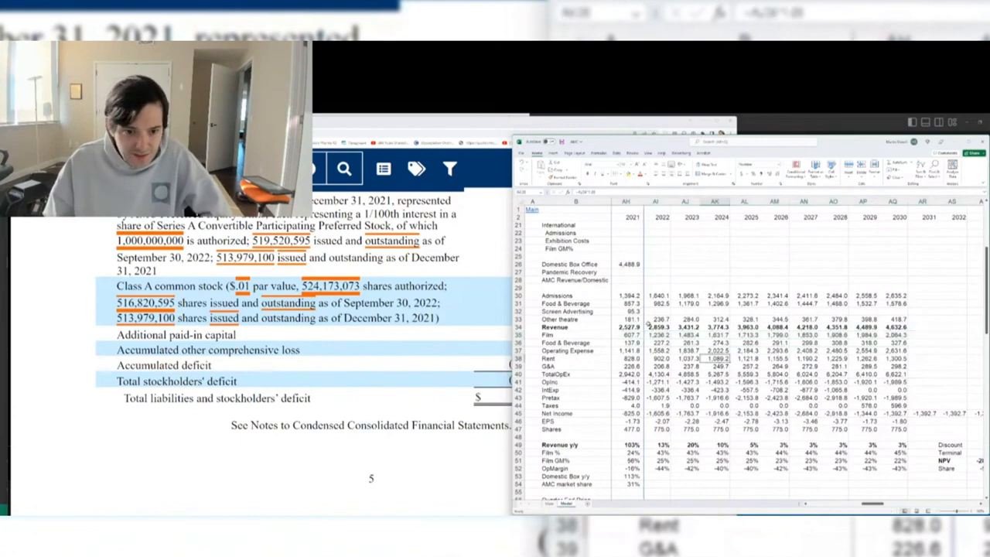
pyautogui.press('Left')
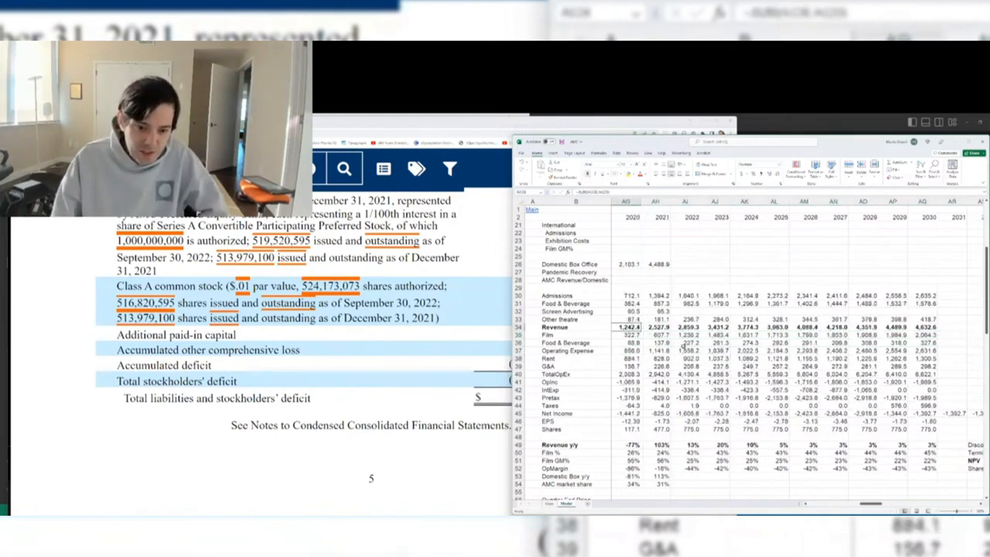
pyautogui.press('Right')
pyautogui.press('Right')
pyautogui.press('Up')
pyautogui.press('Up')
pyautogui.press('Up')
pyautogui.press('Up')
pyautogui.press('F2')
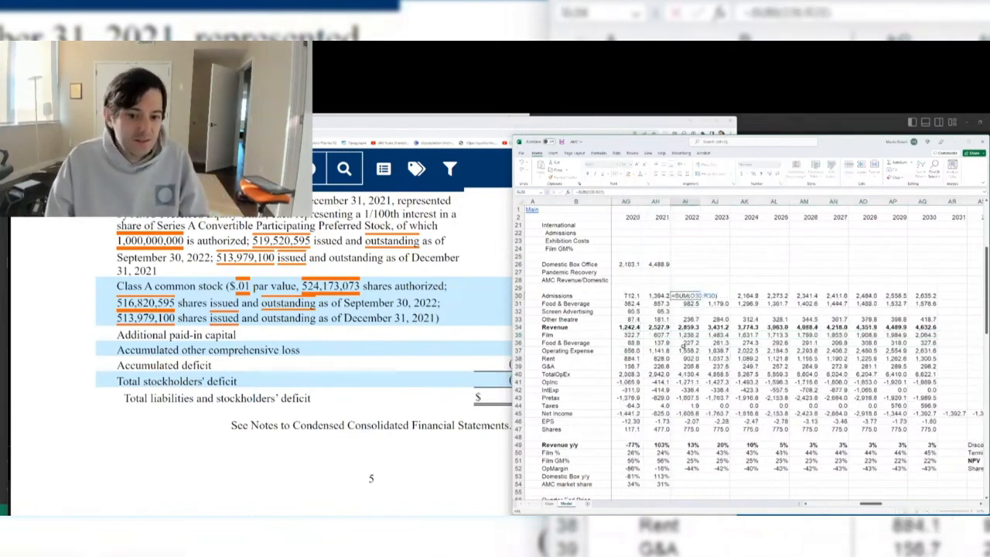
pyautogui.press('Return')
pyautogui.press('F2')
pyautogui.press('Tab')
pyautogui.press('Up')
pyautogui.press('F2')
pyautogui.press('Return')
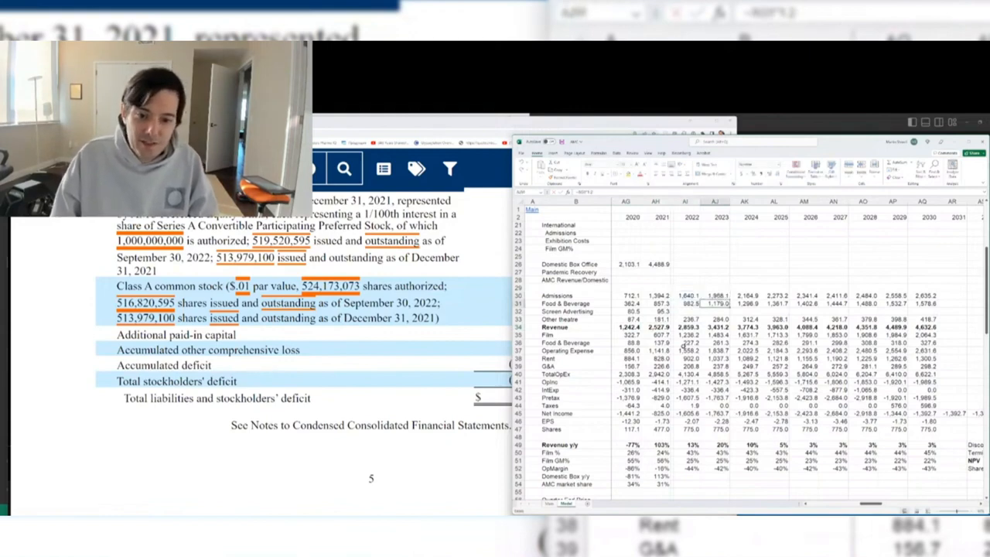
# - Inspect the 2023 forecast formulas line by line from Food & Beverage revenue through TotalOpEx and OpInc
pyautogui.press('F2')
pyautogui.press('Return')
pyautogui.press('Down')
pyautogui.press('F2')
pyautogui.press('Return')
pyautogui.press('F2')
pyautogui.press('Return')
pyautogui.press('F2')
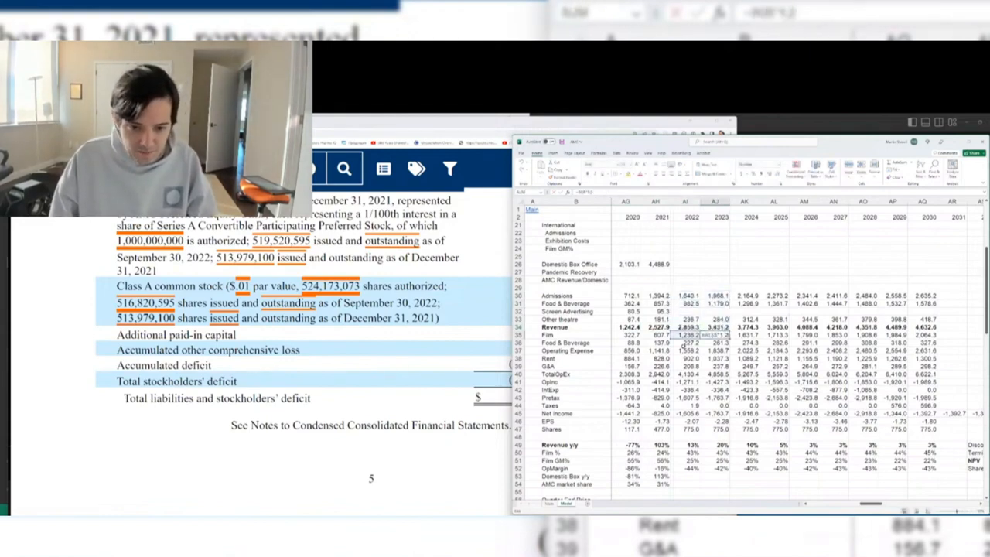
pyautogui.press('Return')
pyautogui.press('F2')
pyautogui.press('Return')
pyautogui.press('F2')
pyautogui.press('Return')
pyautogui.press('F2')
pyautogui.press('Return')
pyautogui.press('F2')
pyautogui.press('Return')
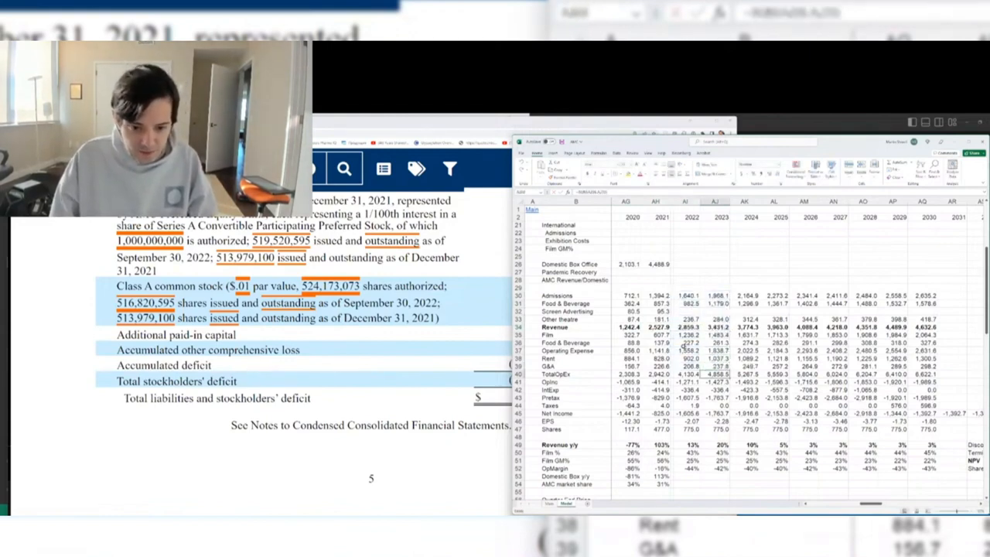
pyautogui.press('F2')
pyautogui.press('Return')
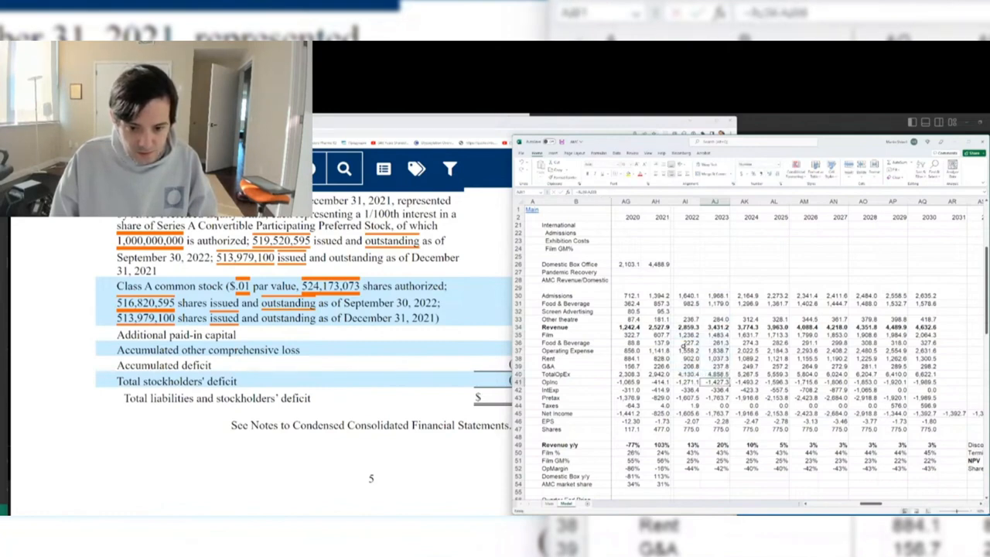
# - Compare the 2022 and 2023 revenue and operating cost formulas, checking the Film and Food & Beverage cost lines
pyautogui.press('Up')
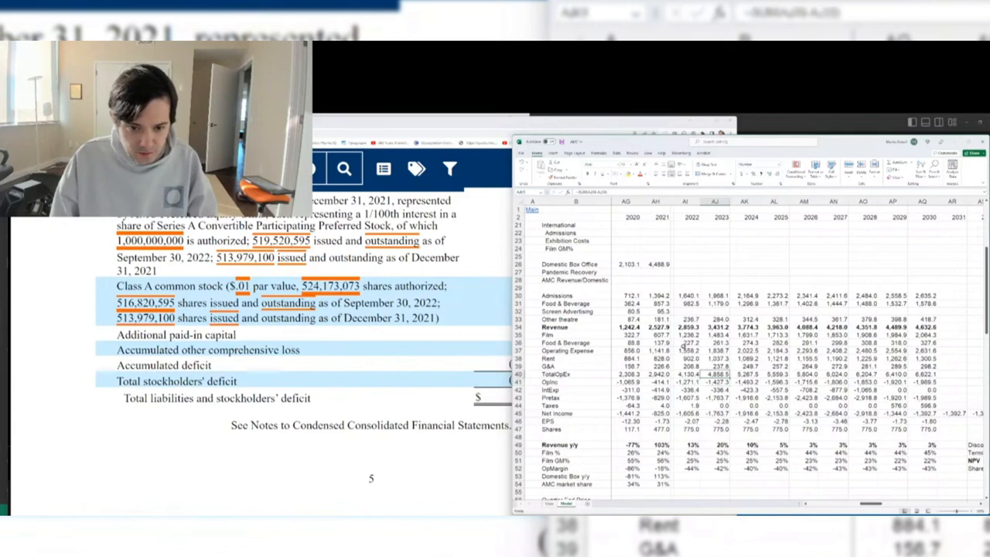
pyautogui.press('Left')
pyautogui.press('Right')
pyautogui.press('Up')
pyautogui.press('Up')
pyautogui.press('Up')
pyautogui.press('Up')
pyautogui.press('Up')
pyautogui.press('Up')
pyautogui.press('Up')
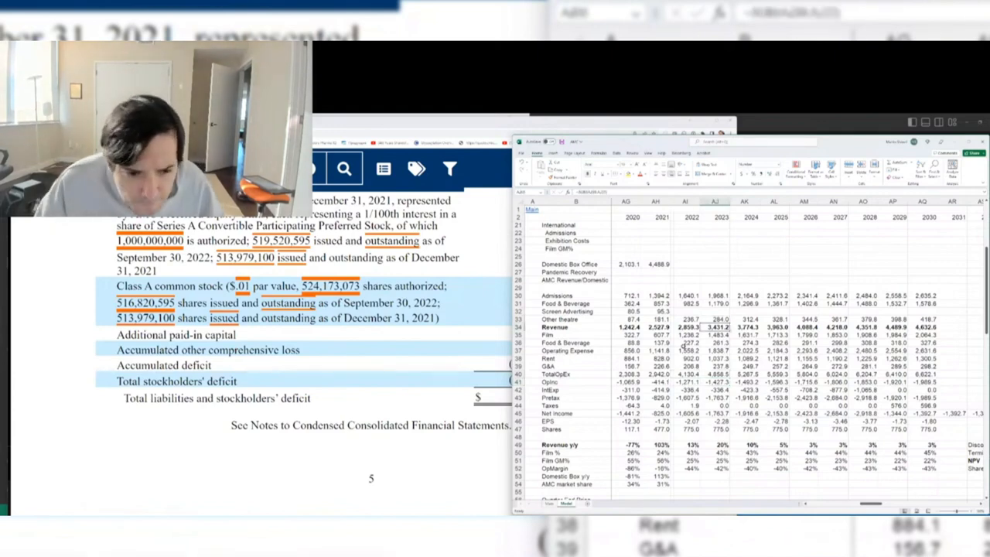
pyautogui.press('Down')
pyautogui.press('Down')
pyautogui.press('Down')
pyautogui.press('Left')
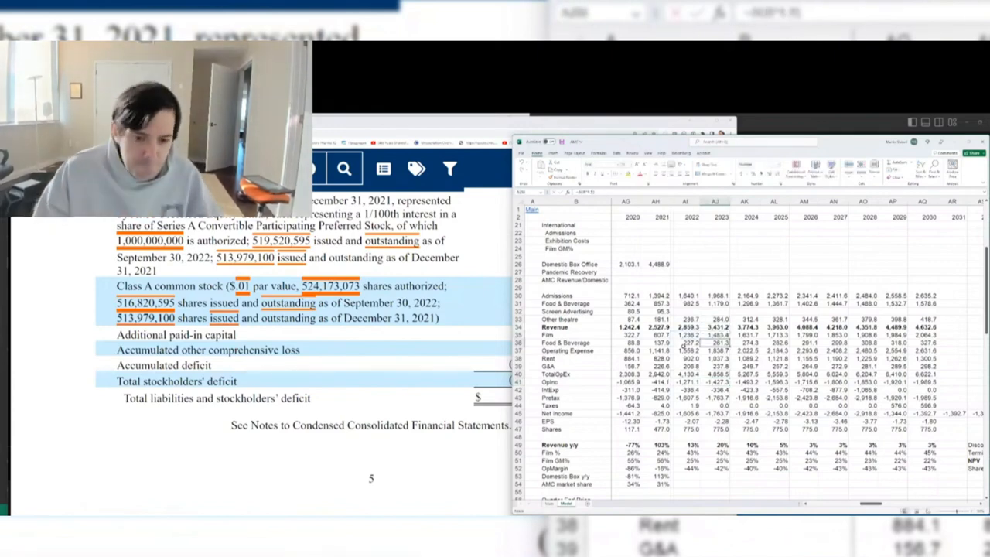
pyautogui.press('Up')
pyautogui.press('Up')
pyautogui.press('Down')
pyautogui.press('F2')
pyautogui.press('Return')
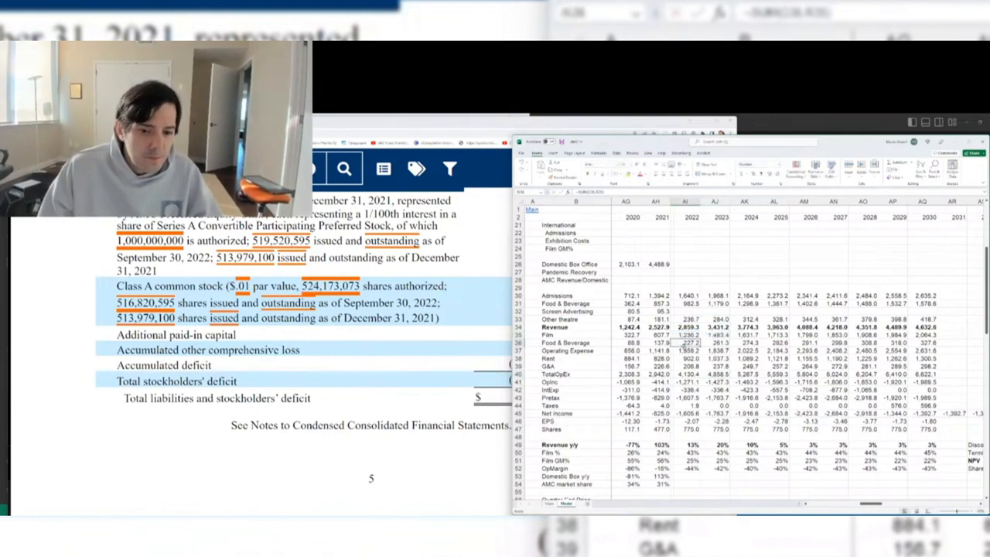
# - Examine the annual forecast from operating costs down to the 2023 OpMargin
pyautogui.press('Down')
pyautogui.press('Down')
pyautogui.press('Down')
pyautogui.press('Down')
pyautogui.press('Down')
pyautogui.press('Down')
pyautogui.press('Down')
pyautogui.press('Down')
pyautogui.press('Down')
pyautogui.press('Down')
pyautogui.press('Down')
pyautogui.press('Down')
pyautogui.press('Down')
pyautogui.press('Down')
pyautogui.press('Down')
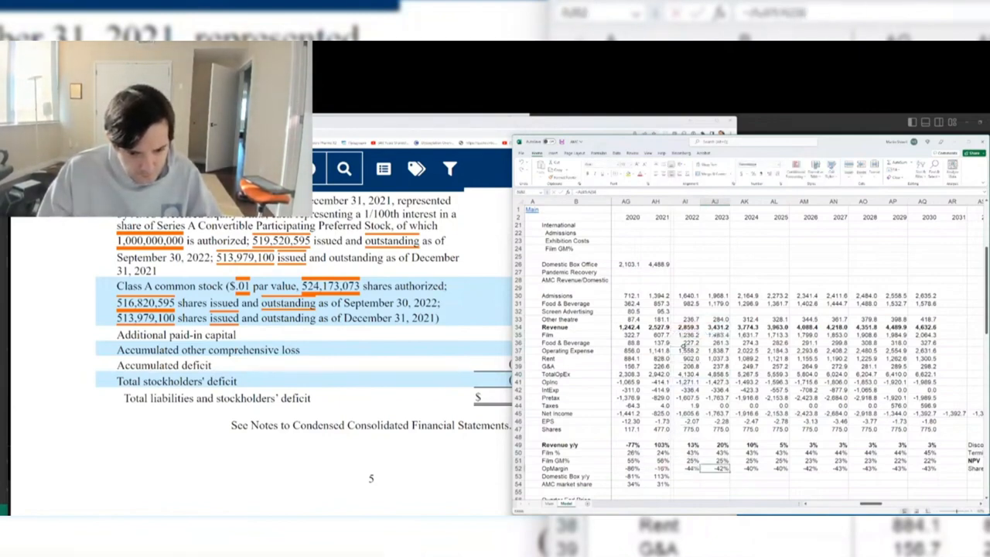
# - Recheck the 2022 Admissions sum formula and trace it back to the Q422 Admissions cell in the quarterly forecast
pyautogui.press('Up')
pyautogui.press('Up')
pyautogui.press('Up')
pyautogui.press('Up')
pyautogui.press('Up')
pyautogui.press('Up')
pyautogui.press('Up')
pyautogui.press('Up')
pyautogui.press('Up')
pyautogui.press('Up')
pyautogui.press('Up')
pyautogui.press('Up')
pyautogui.press('Up')
pyautogui.press('Up')
pyautogui.press('Up')
pyautogui.press('Up')
pyautogui.press('Up')
pyautogui.press('Up')
pyautogui.press('Up')
pyautogui.press('Up')
pyautogui.press('Up')
pyautogui.press('F2')
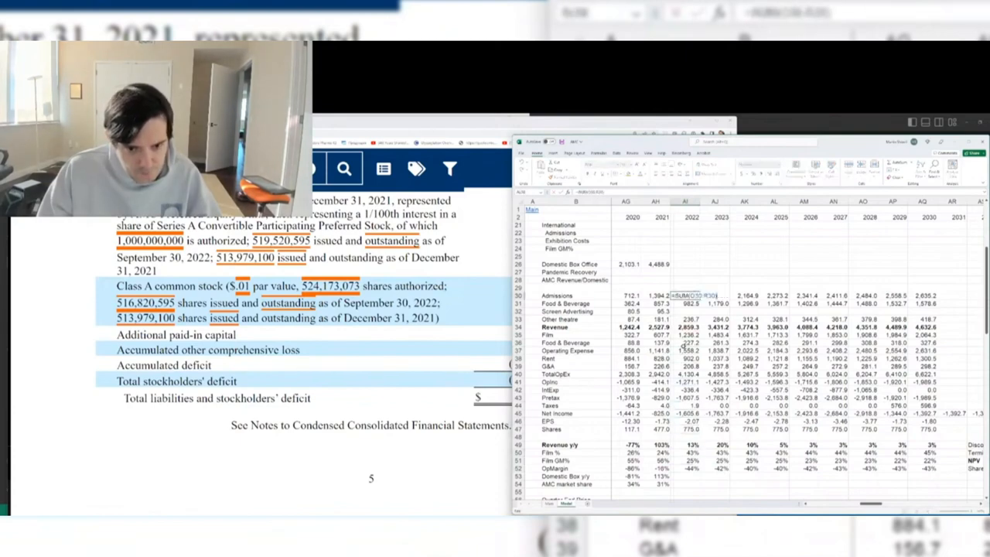
pyautogui.press('Escape')
pyautogui.press('Left')
pyautogui.press('Left')
pyautogui.press('Left')
pyautogui.press('Left')
pyautogui.press('Left')
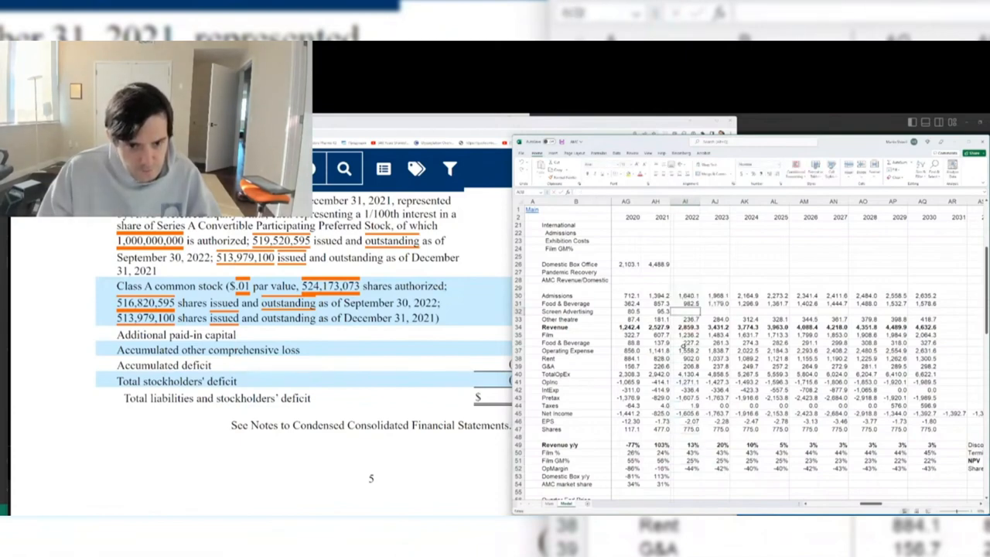
pyautogui.press('Left')
pyautogui.press('Left')
pyautogui.press('Left')
pyautogui.press('Left')
pyautogui.press('Left')
pyautogui.press('Left')
pyautogui.press('Left')
pyautogui.press('Left')
pyautogui.press('Left')
pyautogui.press('Left')
pyautogui.press('Left')
pyautogui.press('Left')
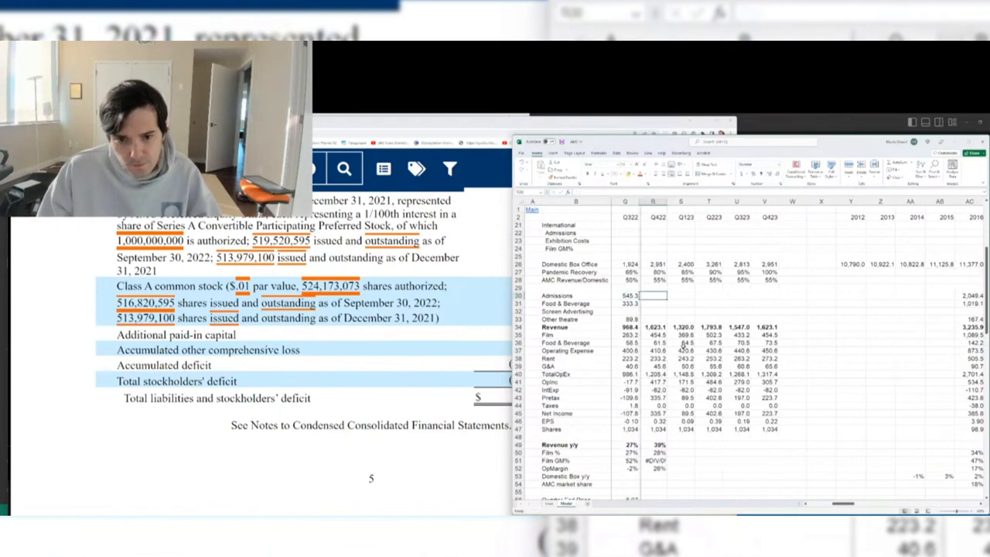
pyautogui.press('Left')
pyautogui.press('Left')
pyautogui.press('Left')
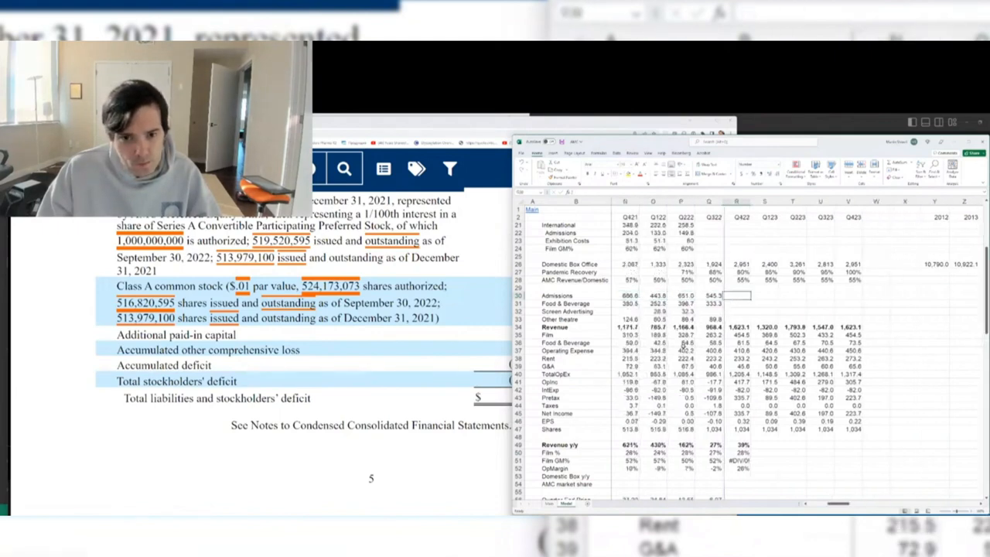
# - Inspect the 2022 Admissions sum formula in the annual forecast
pyautogui.press('Right')
pyautogui.press('Right')
pyautogui.press('Right')
pyautogui.press('Right')
pyautogui.press('Right')
pyautogui.press('Right')
pyautogui.press('Right')
pyautogui.press('Right')
pyautogui.press('Right')
pyautogui.press('Right')
pyautogui.press('Right')
pyautogui.press('Right')
pyautogui.press('Right')
pyautogui.press('Right')
pyautogui.press('Right')
pyautogui.press('Right')
pyautogui.press('Right')
pyautogui.press('Right')
pyautogui.press('Right')
pyautogui.press('Right')
pyautogui.press('Right')
pyautogui.press('Right')
pyautogui.press('Right')
pyautogui.press('Right')
pyautogui.press('Right')
pyautogui.press('Right')
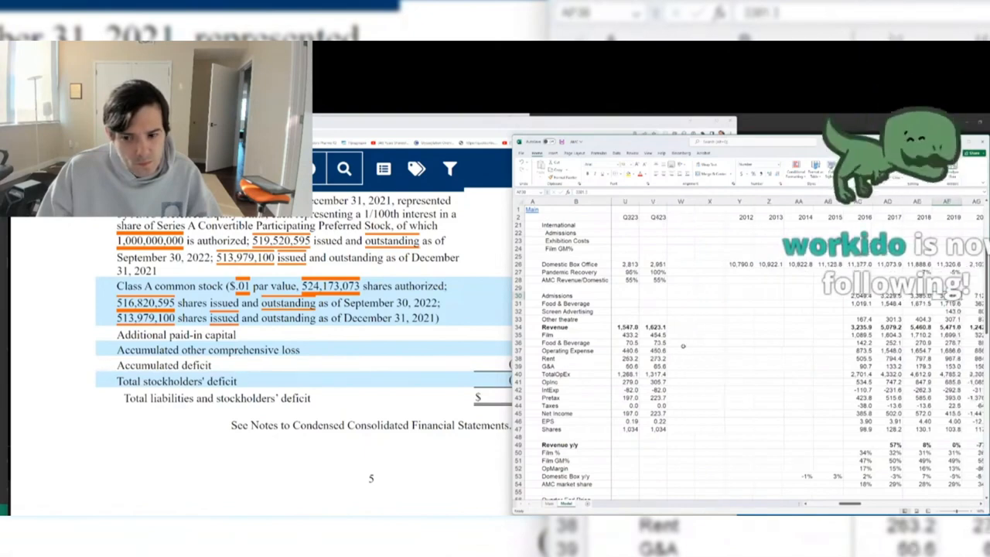
pyautogui.press('Left')
pyautogui.press('Left')
pyautogui.press('Left')
pyautogui.press('Left')
pyautogui.press('Left')
pyautogui.press('Left')
pyautogui.press('F2')
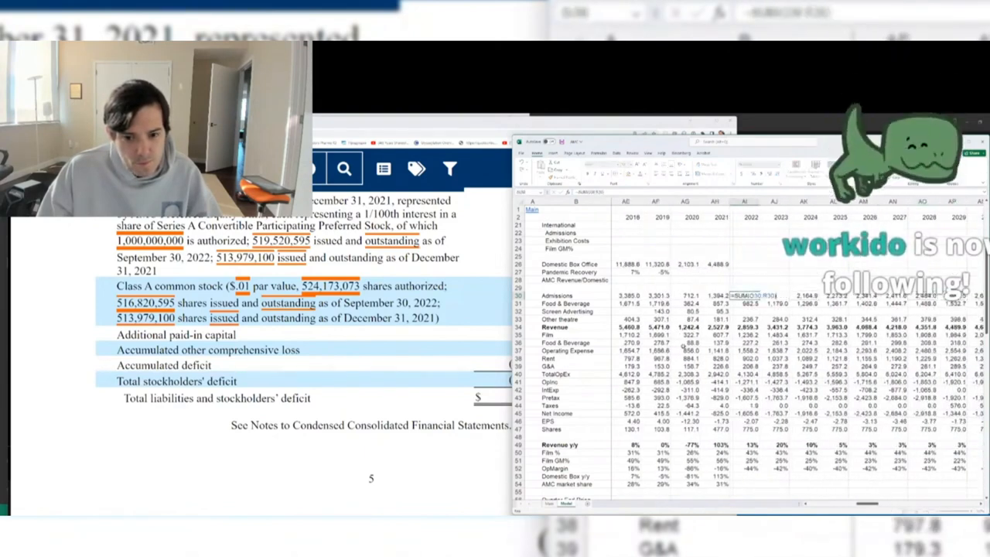
pyautogui.press('Escape')
# - Enter a 2023 Admissions formula that sums the four quarters Q123 to Q423
pyautogui.press('Right')
pyautogui.press('F2')
pyautogui.press('Escape')
pyautogui.write('=sum(')
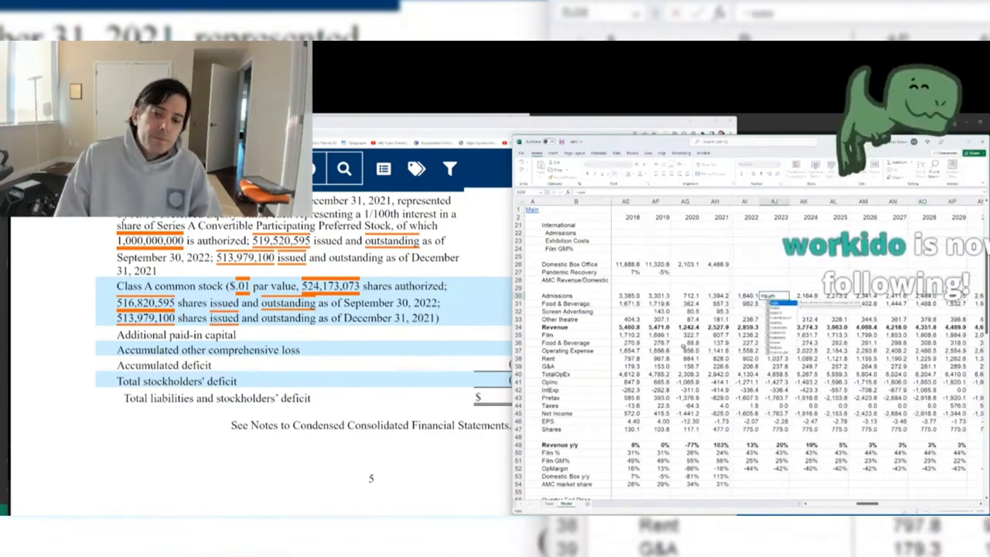
pyautogui.hotkey('ctrl', 'Left')
pyautogui.hotkey('ctrl', 'Left')
pyautogui.press('Right')
pyautogui.press('Right')
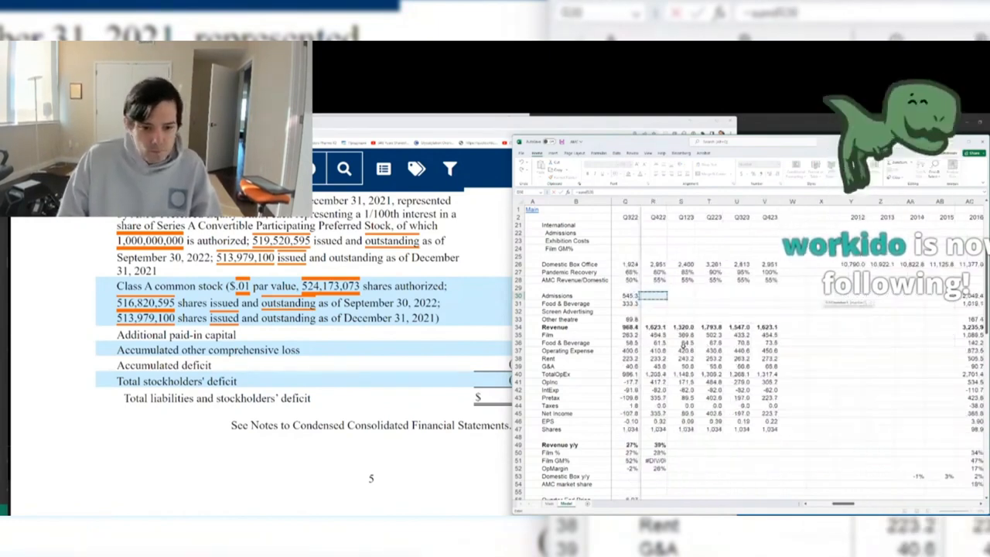
pyautogui.press('Right')
pyautogui.press('Right')
pyautogui.press('Right')
pyautogui.press('Right')
pyautogui.press('Right')
pyautogui.press('Right')
pyautogui.press('Right')
pyautogui.press('Right')
pyautogui.press('Right')
pyautogui.press('Right')
pyautogui.press('Right')
pyautogui.press('Right')
pyautogui.press('Right')
pyautogui.press('Right')
pyautogui.press('Right')
pyautogui.press('Right')
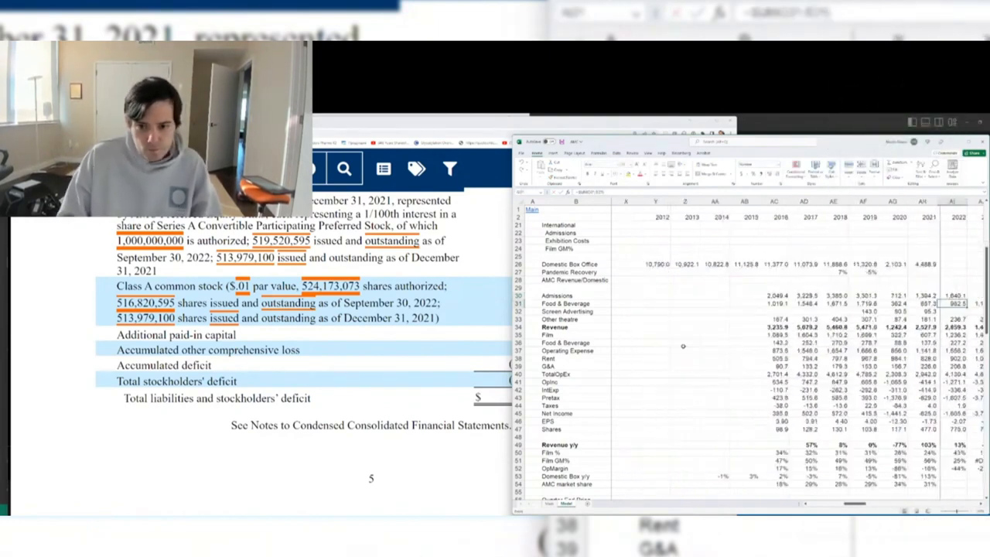
# - Copy the 2023 Admissions sum formula down through Food & Beverage, Screen Advertising, Other theatre and Revenue
pyautogui.press('Down')
pyautogui.press('Escape')
pyautogui.press('Up')
pyautogui.press('Up')
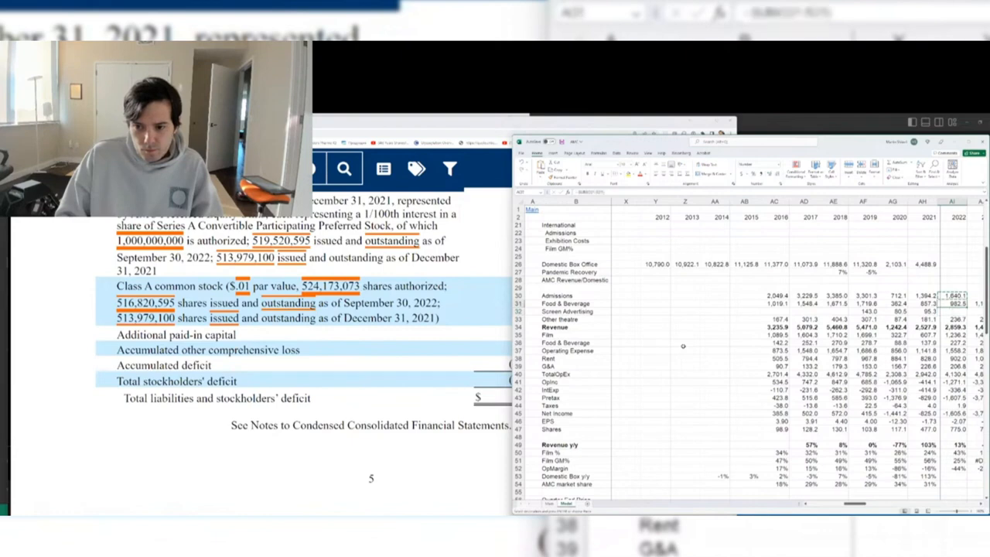
pyautogui.press('Right')
pyautogui.hotkey('ctrl', 'c')
pyautogui.press('Down')
pyautogui.hotkey('ctrl', 'v')
pyautogui.press('Down')
pyautogui.hotkey('ctrl', 'v')
pyautogui.press('Down')
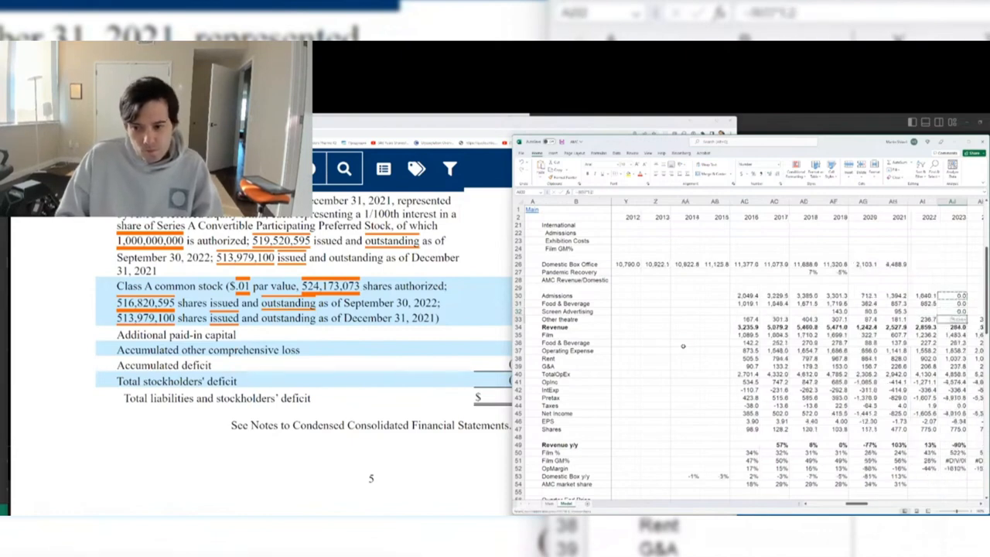
pyautogui.hotkey('ctrl', 'v')
pyautogui.press('Down')
pyautogui.hotkey('ctrl', 'v')
pyautogui.press('Escape')
pyautogui.press('Up')
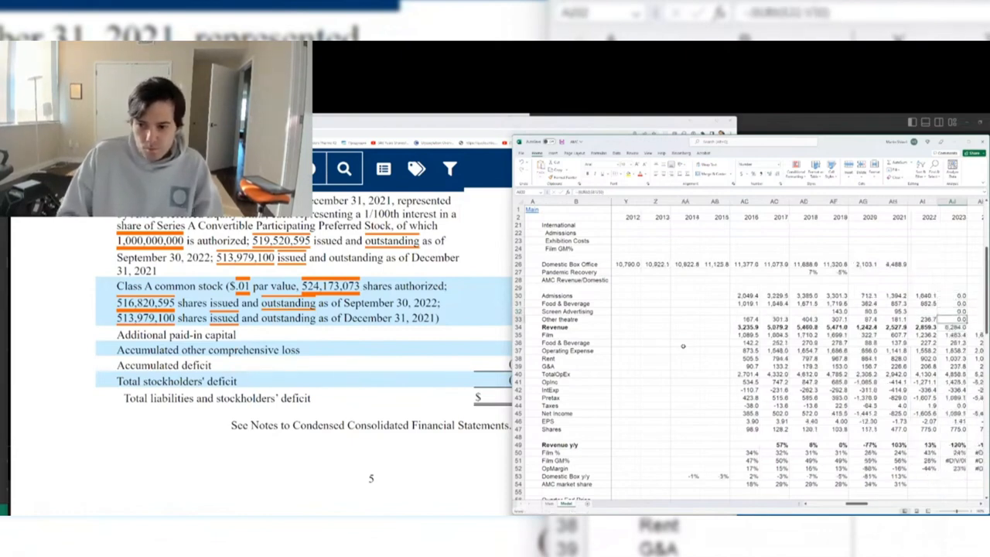
# - Clear the 2023 formulas from Admissions through Other theatre, keep the Revenue sum, and check the Revenue row through 2029
pyautogui.hotkey('ctrl', 'shift', 'Up')
pyautogui.press('Delete')
pyautogui.press('Down')
pyautogui.press('Right')
pyautogui.press('Right')
pyautogui.press('Right')
pyautogui.press('Right')
pyautogui.press('Right')
pyautogui.press('Right')
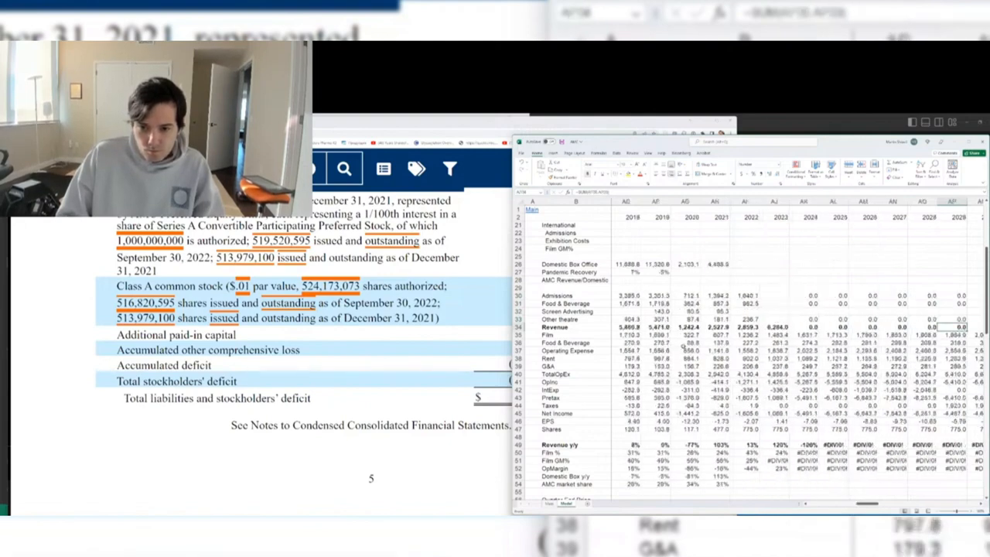
pyautogui.press('Left')
pyautogui.press('Left')
pyautogui.press('Left')
pyautogui.press('Left')
pyautogui.press('Left')
pyautogui.press('Left')
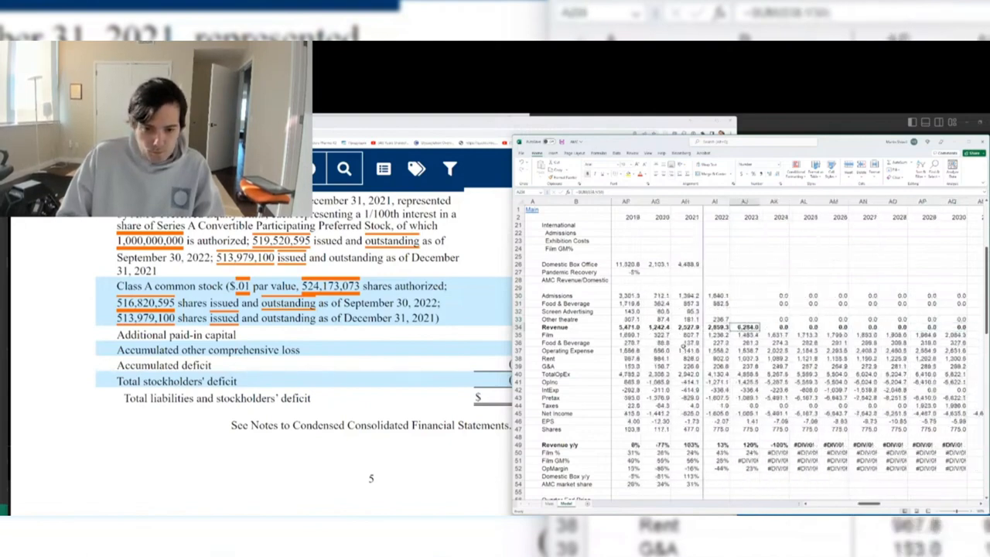
# - Copy the quarterly sum formula into the 2023 Film cost without bold, and down through Food & Beverage, Operating Expense, Rent and G&A
pyautogui.press('Down')
pyautogui.hotkey('ctrl', 'v')
pyautogui.hotkey('ctrl', 'b')
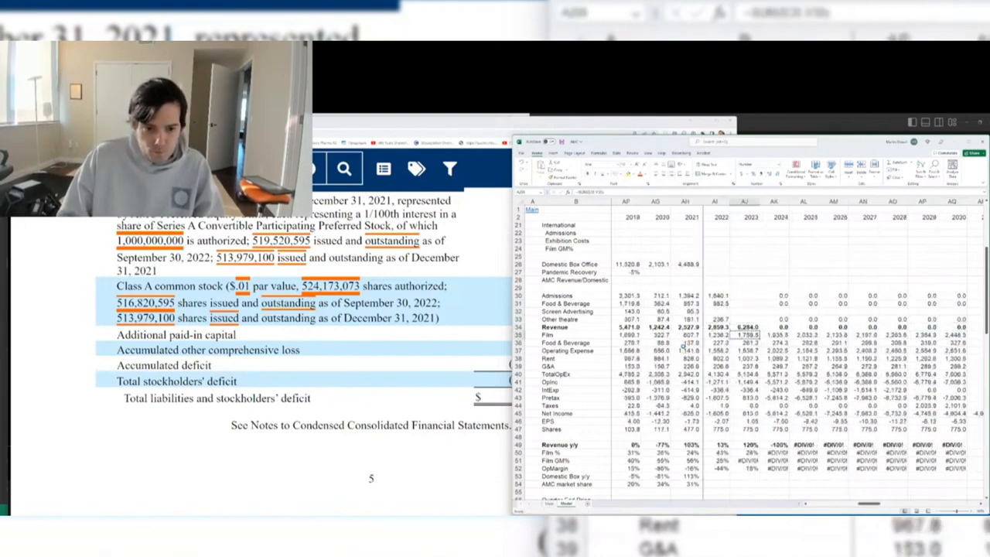
pyautogui.hotkey('ctrl', 'c')
pyautogui.press('Down')
pyautogui.hotkey('ctrl', 'v')
pyautogui.press('Down')
pyautogui.hotkey('ctrl', 'v')
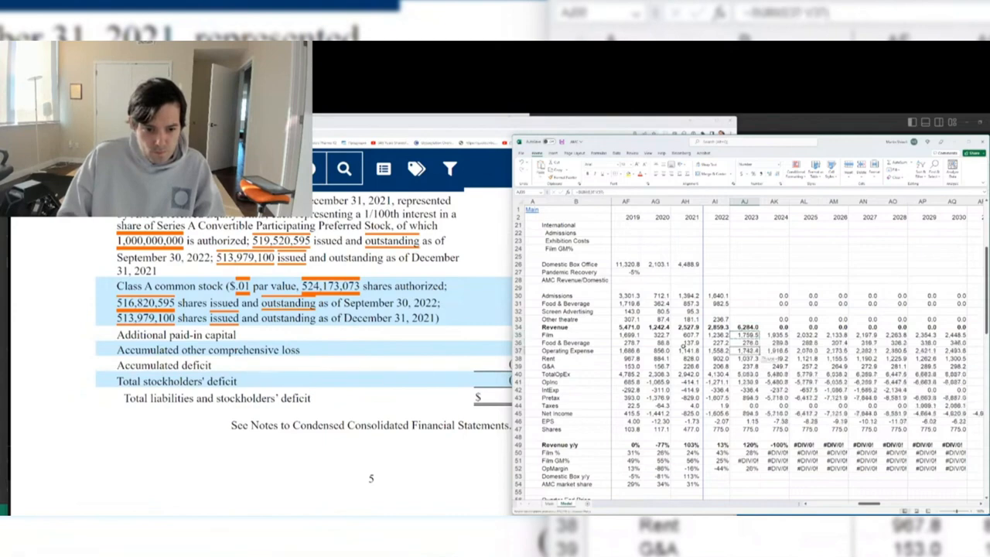
pyautogui.press('Down')
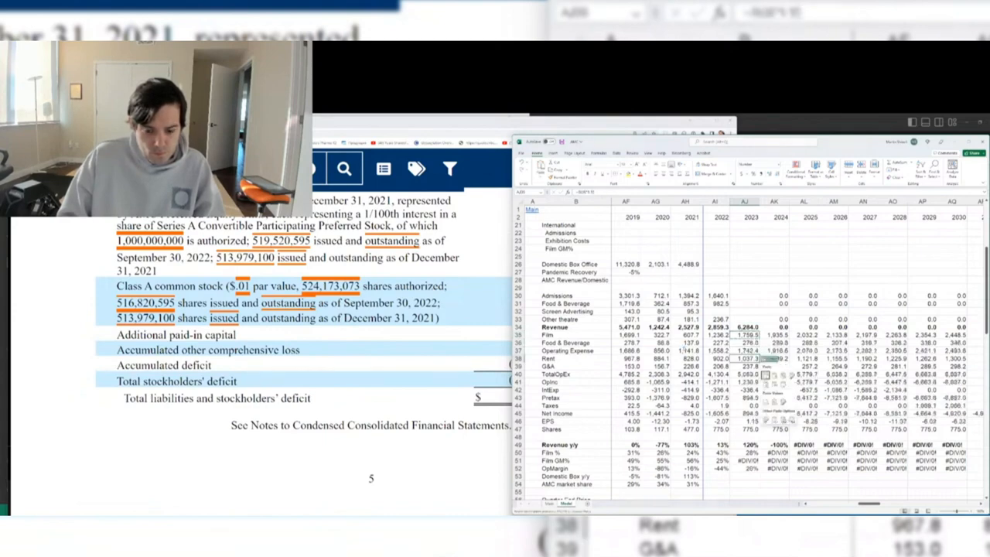
pyautogui.hotkey('ctrl', 'v')
pyautogui.press('Down')
pyautogui.hotkey('ctrl', 'v')
pyautogui.press('Down')
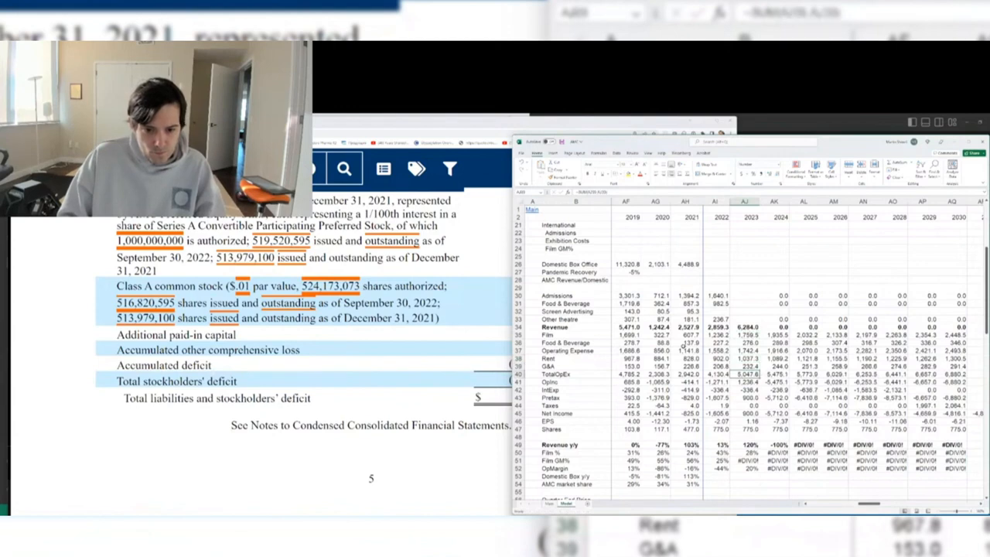
# - Check the 2023 TotalOpEx sum and the OpInc formula of Revenue minus TotalOpEx
pyautogui.hotkey('alt', '=')
pyautogui.press('Return')
pyautogui.press('F2')
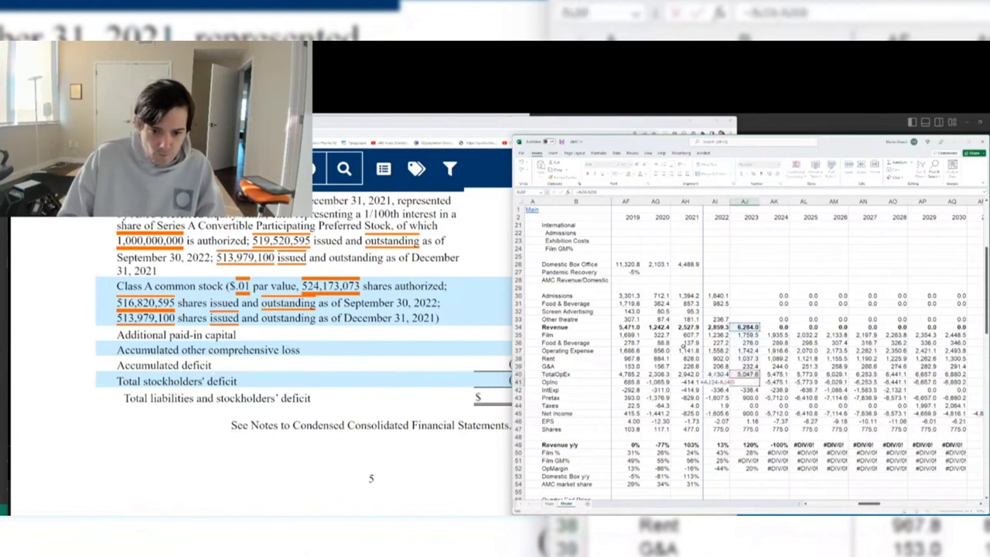
pyautogui.press('Return')
# - Copy the 2023 G&A quarterly sum formula into the 2023 IntExp and Taxes cells
pyautogui.press('Up')
pyautogui.press('Up')
pyautogui.press('Up')
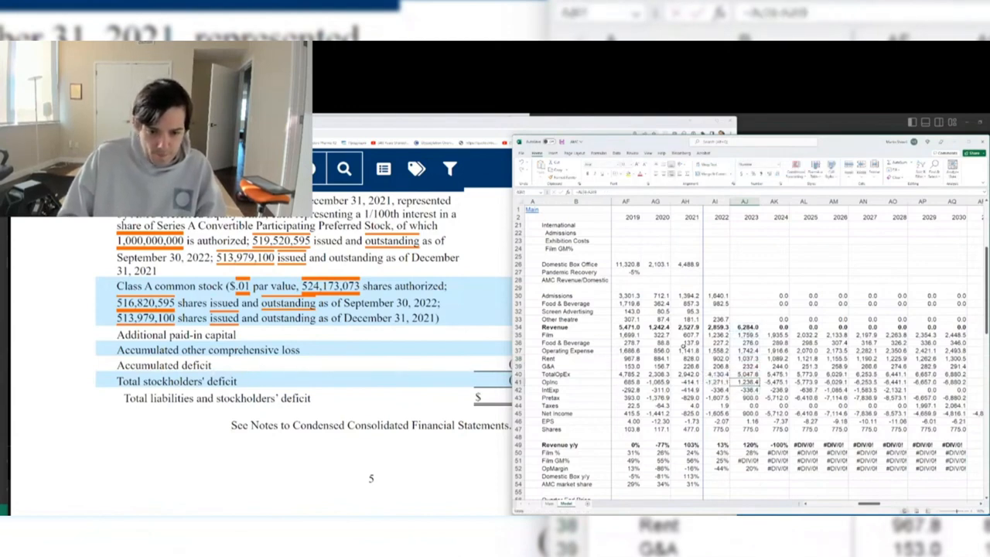
pyautogui.hotkey('ctrl', 'c')
pyautogui.press('Down')
pyautogui.press('Down')
pyautogui.press('Down')
pyautogui.hotkey('ctrl', 'v')
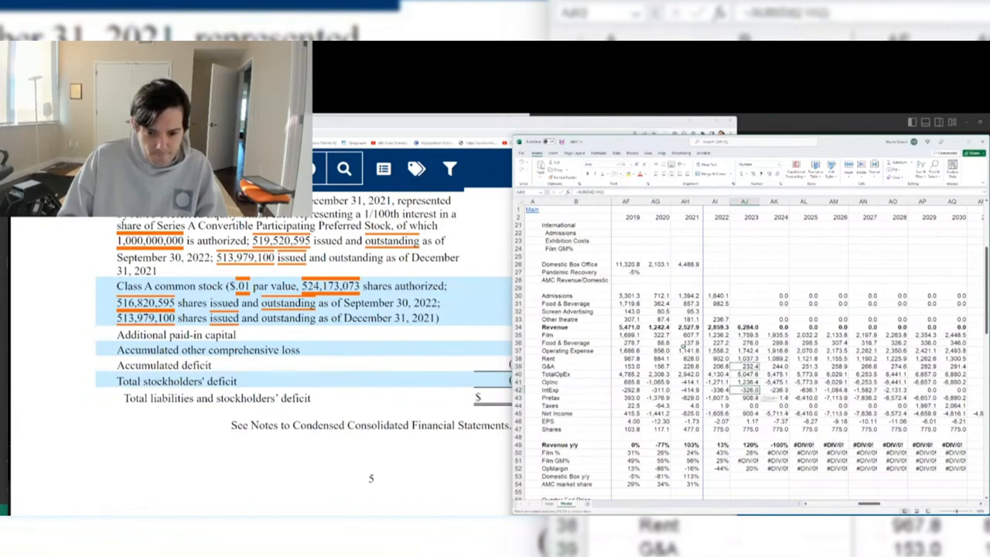
pyautogui.press('Escape')
pyautogui.press('Down')
pyautogui.press('Down')
# - Set 2023 Shares to the average of the Q123 to Q423 share counts and save the workbook
pyautogui.press('Down')
pyautogui.press('Down')
pyautogui.press('Down')
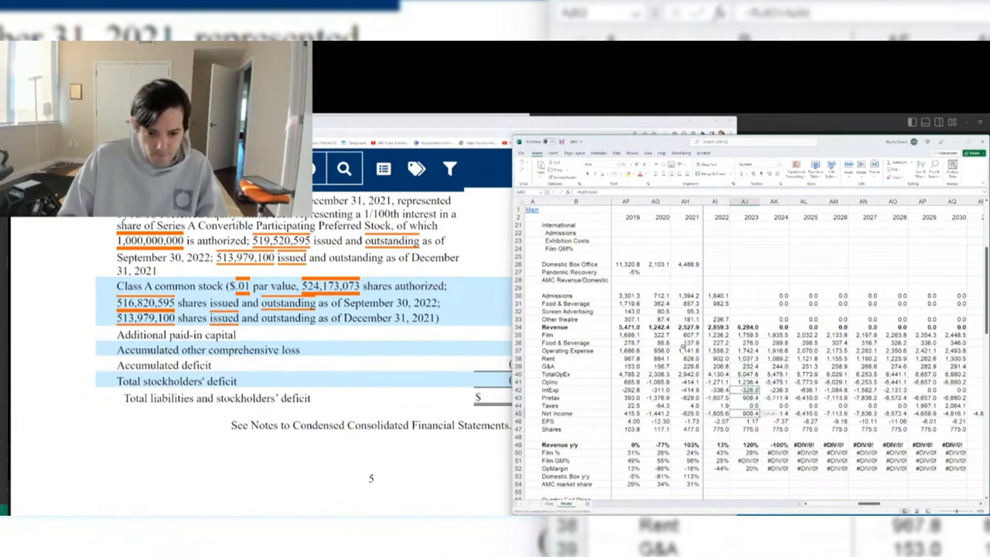
pyautogui.write('=average(')
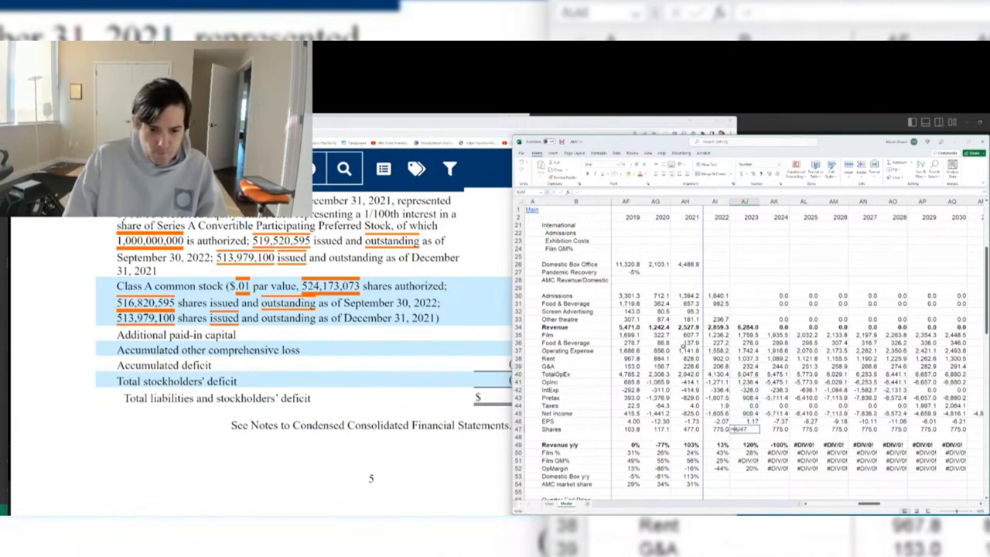
pyautogui.press('Left')
pyautogui.press('Left')
pyautogui.press('Left')
pyautogui.press('Left')
pyautogui.press('Left')
pyautogui.press('Left')
pyautogui.press('Left')
pyautogui.hotkey('ctrl', 'Left')
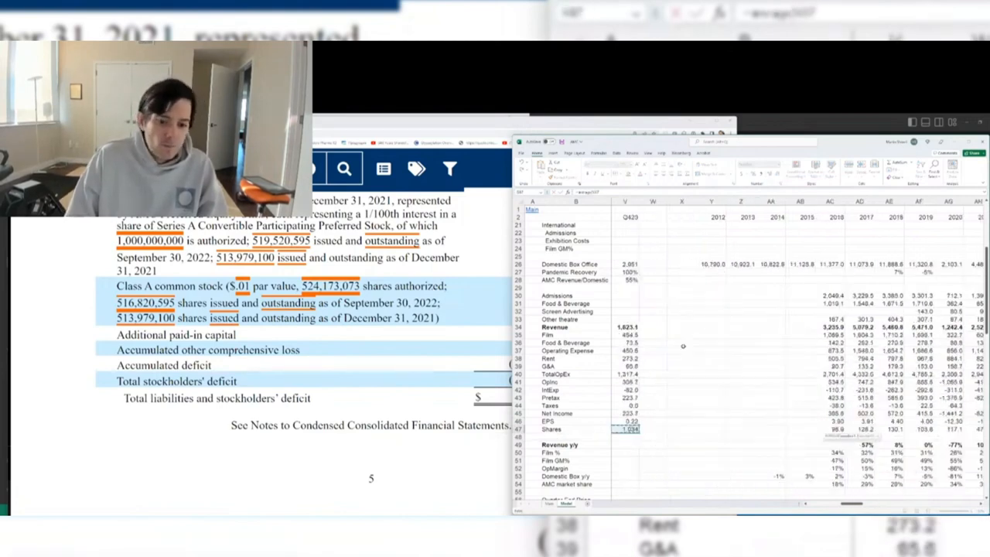
pyautogui.hotkey('shift', 'Left')
pyautogui.hotkey('shift', 'Left')
pyautogui.hotkey('shift', 'Left')
pyautogui.write(')')
pyautogui.press('Return')
pyautogui.press('Up')
pyautogui.hotkey('ctrl', 's')
# - Check the annual Shares row from the 2024 forecast formula back to the 2019 value
pyautogui.press('Right')
pyautogui.press('Right')
pyautogui.press('Right')
pyautogui.press('Right')
pyautogui.press('Right')
pyautogui.press('Right')
pyautogui.press('Right')
pyautogui.press('Right')
pyautogui.press('Right')
pyautogui.press('Right')
pyautogui.press('Right')
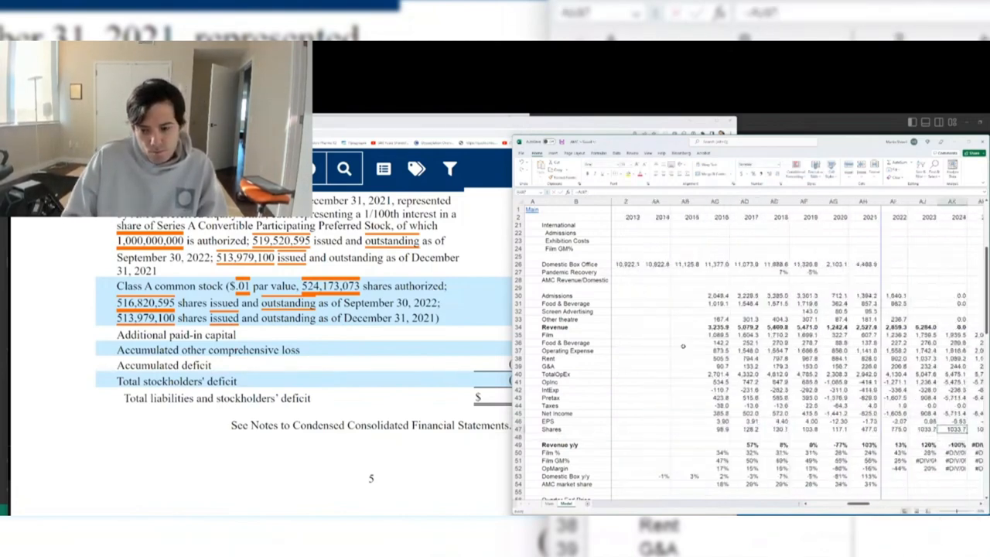
pyautogui.press('Left')
pyautogui.press('Left')
pyautogui.press('Left')
pyautogui.hotkey('ctrl', 'Left')
pyautogui.hotkey('ctrl', 'Left')
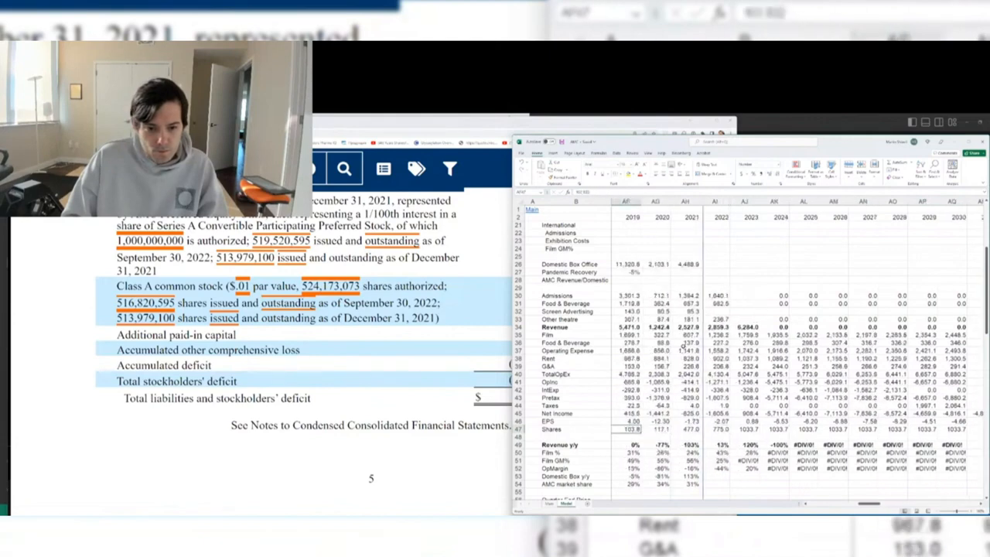
# - Format the Shares cells for 2023 through 2030 as whole numbers with thousands separators
pyautogui.press('Right')
pyautogui.press('Right')
pyautogui.press('Right')
pyautogui.press('Right')
pyautogui.press('Right')
pyautogui.press('Left')
pyautogui.hotkey('ctrl', 'shift', 'Right')
pyautogui.hotkey('ctrl', '1')
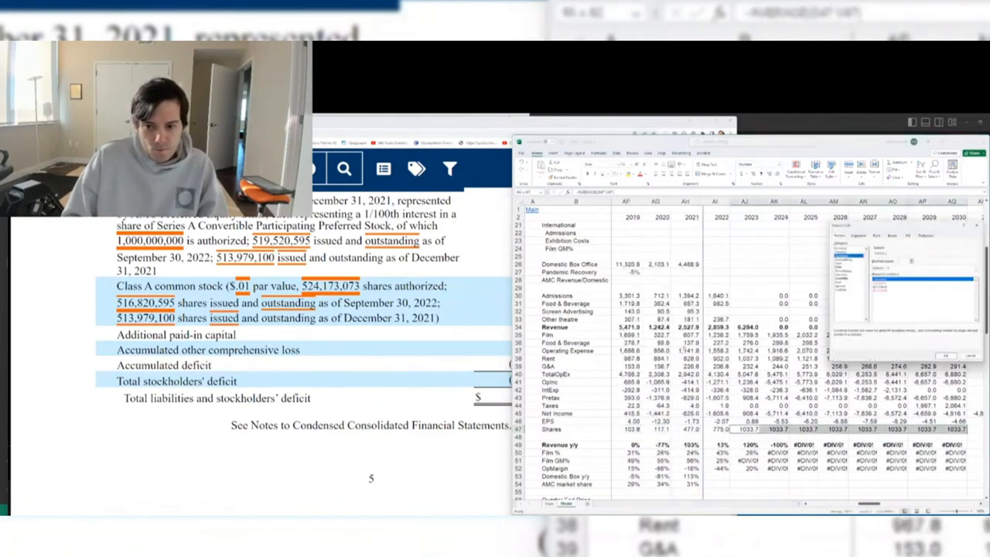
pyautogui.press('Up')
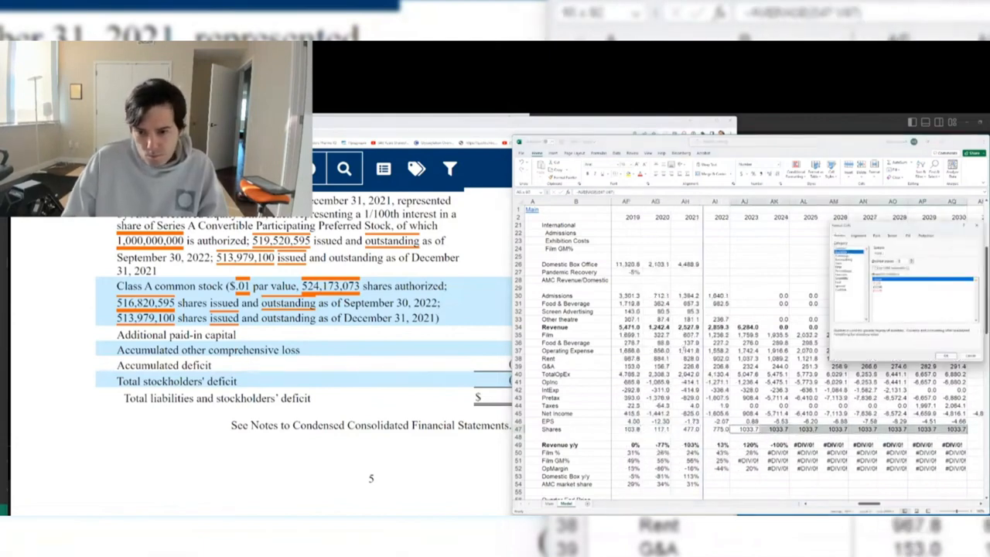
pyautogui.press('Return')
# - Set 2024 Revenue to the 2023 Revenue multiplied by 1.01
pyautogui.press('Up')
pyautogui.press('Up')
pyautogui.press('Up')
pyautogui.press('Up')
pyautogui.press('Up')
pyautogui.press('Up')
pyautogui.press('Up')
pyautogui.press('Up')
pyautogui.press('Up')
pyautogui.press('Up')
pyautogui.press('Up')
pyautogui.press('Right')
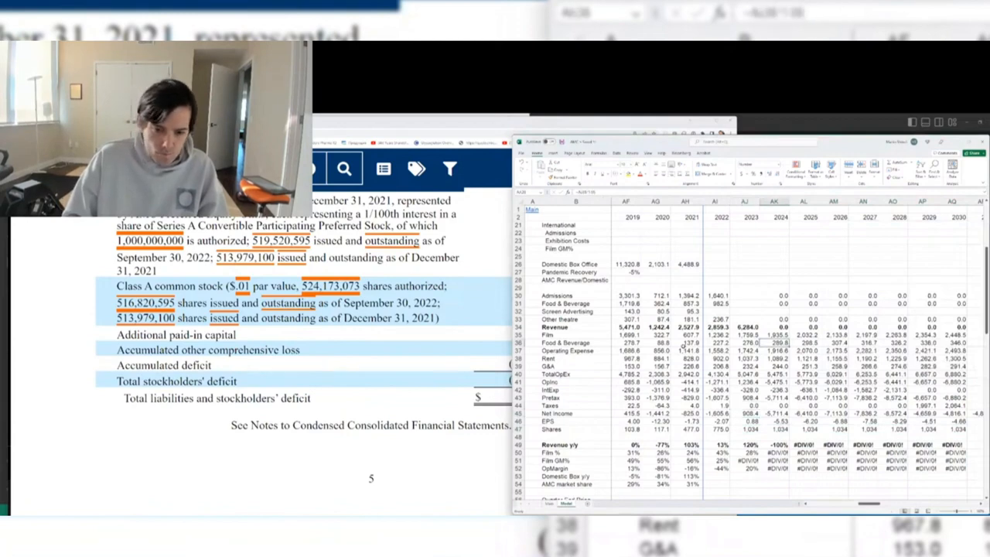
pyautogui.press('Up')
pyautogui.press('Up')
pyautogui.write('=')
pyautogui.press('Left')
pyautogui.press('Escape')
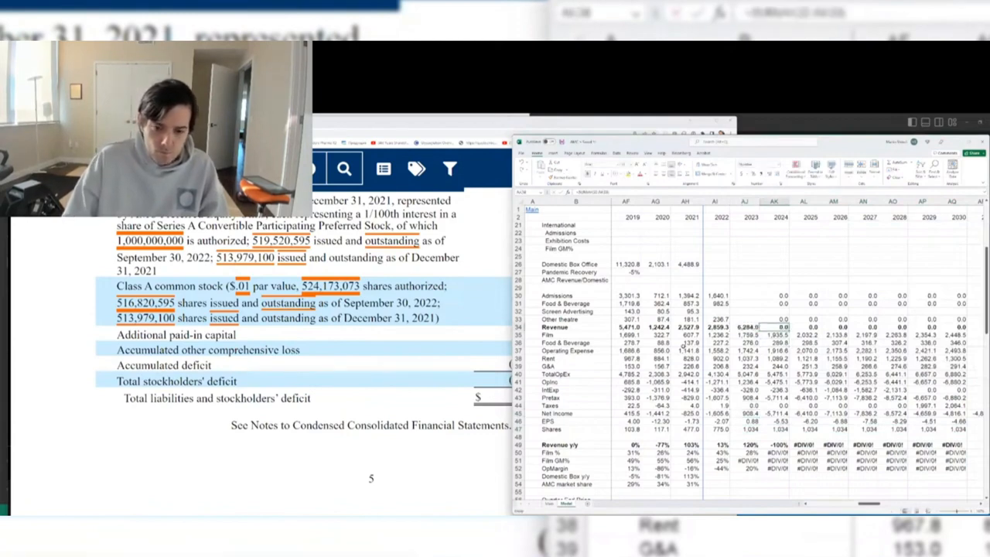
pyautogui.write('=')
pyautogui.press('Left')
pyautogui.write('*1.01')
pyautogui.press('Right')
pyautogui.press('Left')
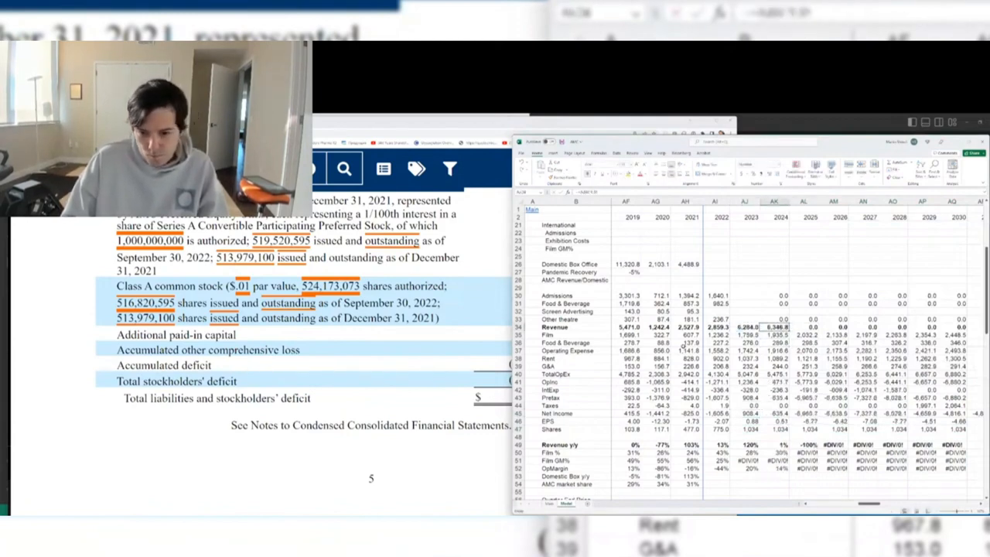
# - Copy the 2024 Revenue growth formula across the forecast years through 2030
pyautogui.hotkey('ctrl', 'c')
pyautogui.hotkey('ctrl', 'shift', 'Right')
pyautogui.hotkey('ctrl', 'v')
pyautogui.press('Right')
pyautogui.press('Escape')
pyautogui.press('Left')
# - Set the 2024 Film cost to the 2023 Film cost multiplied by 1.01
pyautogui.press('Down')
pyautogui.press('Left')
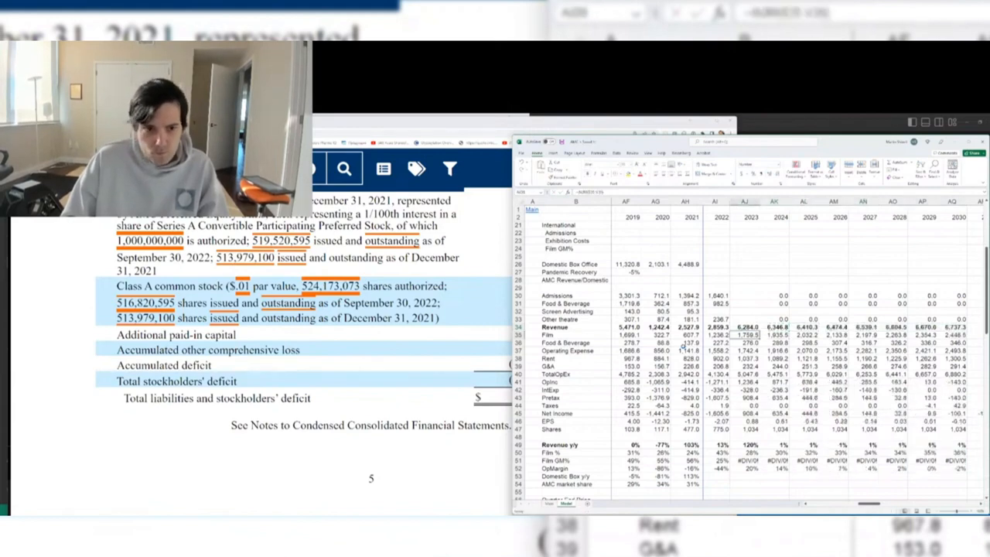
pyautogui.press('Right')
pyautogui.write('=')
pyautogui.press('Left')
pyautogui.write('*')
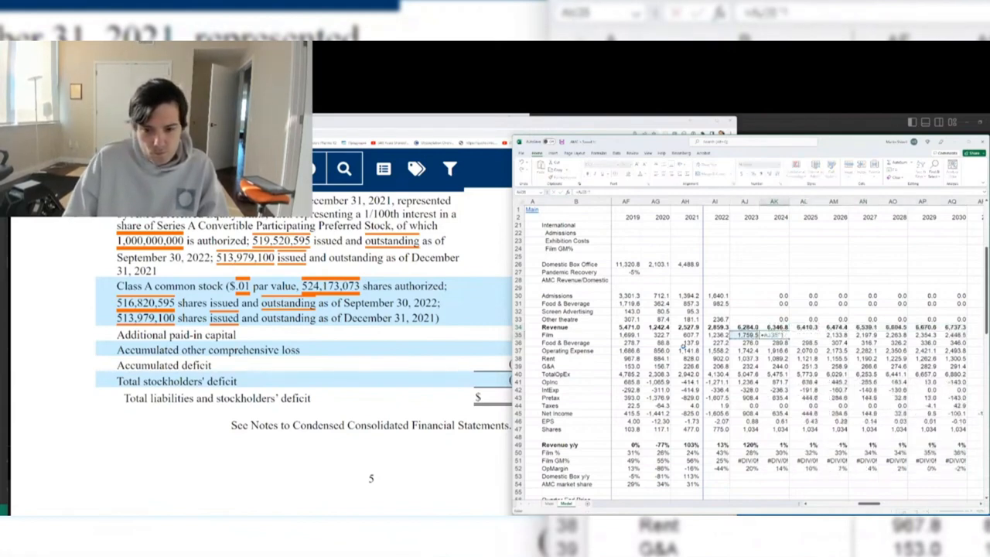
pyautogui.write('1.01')
pyautogui.hotkey('ctrl', 'Return')
# - Copy the 2024 Film growth formula across the Film through G&A cost rows for 2024 to 2030
pyautogui.hotkey('ctrl', 'c')
pyautogui.hotkey('ctrl', 'shift', 'Right')
pyautogui.hotkey('shift', 'Down')
pyautogui.hotkey('shift', 'Down')
pyautogui.hotkey('shift', 'Down')
pyautogui.hotkey('shift', 'Down')
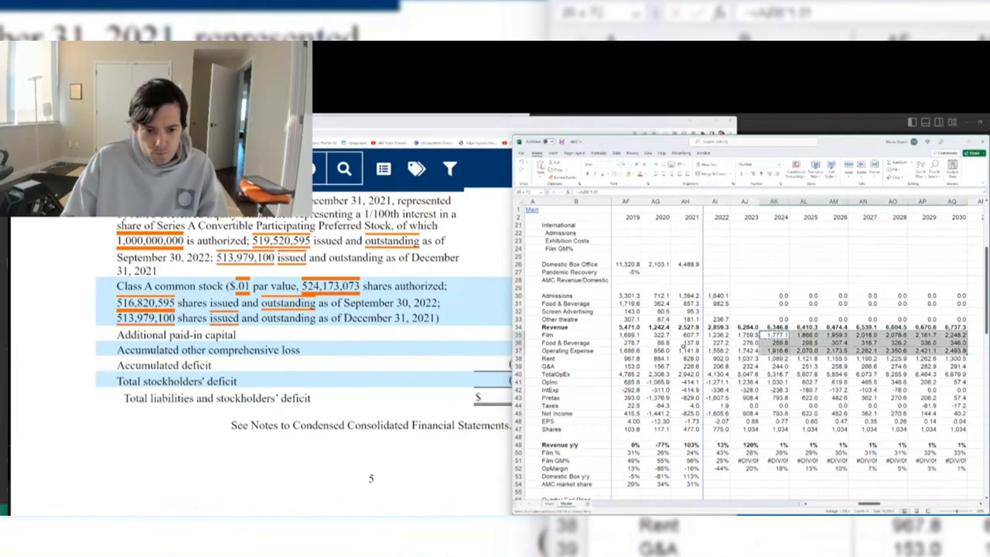
pyautogui.hotkey('ctrl', 'v')
# - Look over the annual forecast rows below G&A and check the 2029 Taxes formula
pyautogui.press('Down')
pyautogui.press('Down')
pyautogui.press('Down')
pyautogui.press('Down')
pyautogui.press('Down')
pyautogui.press('Down')
pyautogui.press('Down')
pyautogui.press('Down')
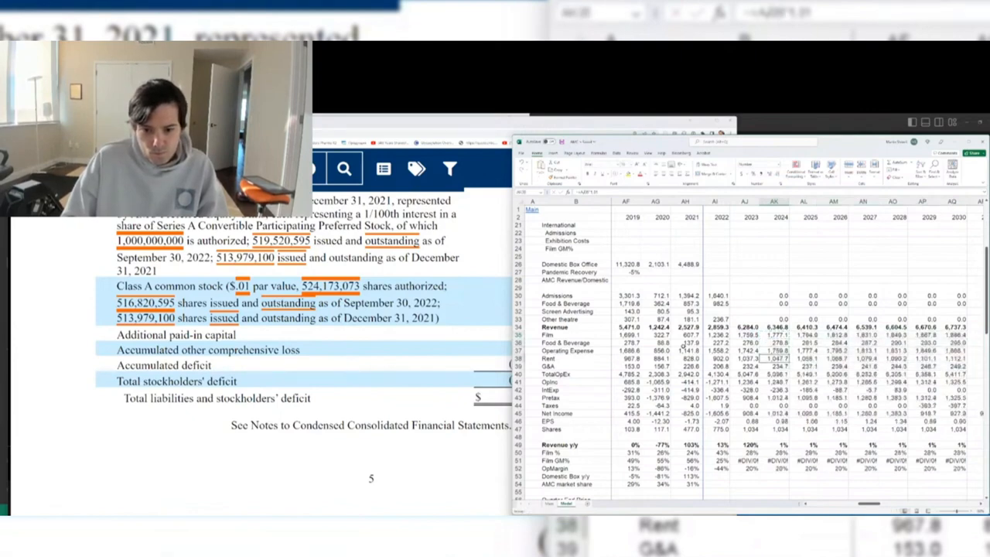
pyautogui.press('Right')
pyautogui.press('Down')
pyautogui.press('Right')
pyautogui.press('Right')
pyautogui.press('Right')
pyautogui.press('Right')
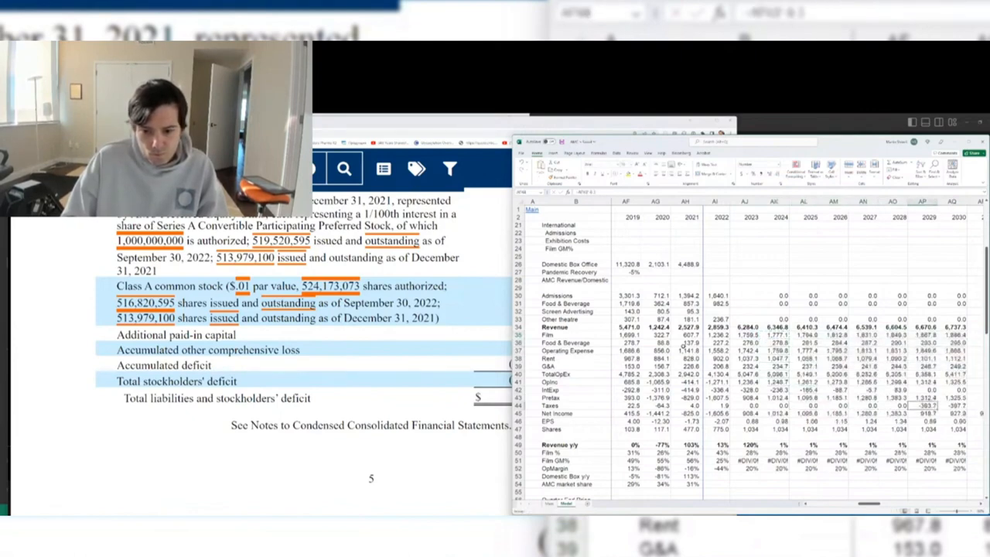
pyautogui.press('F2')
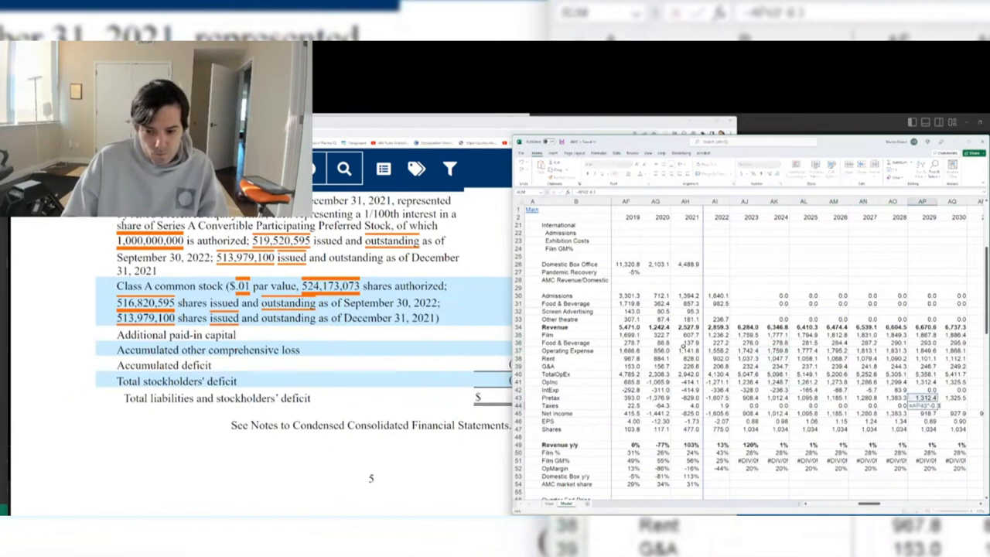
pyautogui.press('Escape')
# - Review the discount, terminal and NPV cells, and check the Share formula dividing NPV by the Main sheet share count
pyautogui.press('Right')
pyautogui.press('Down')
pyautogui.press('Right')
pyautogui.press('Left')
pyautogui.press('Down')
pyautogui.press('Down')
pyautogui.press('Right')
pyautogui.press('Right')
pyautogui.press('Right')
pyautogui.press('Down')
pyautogui.press('Down')
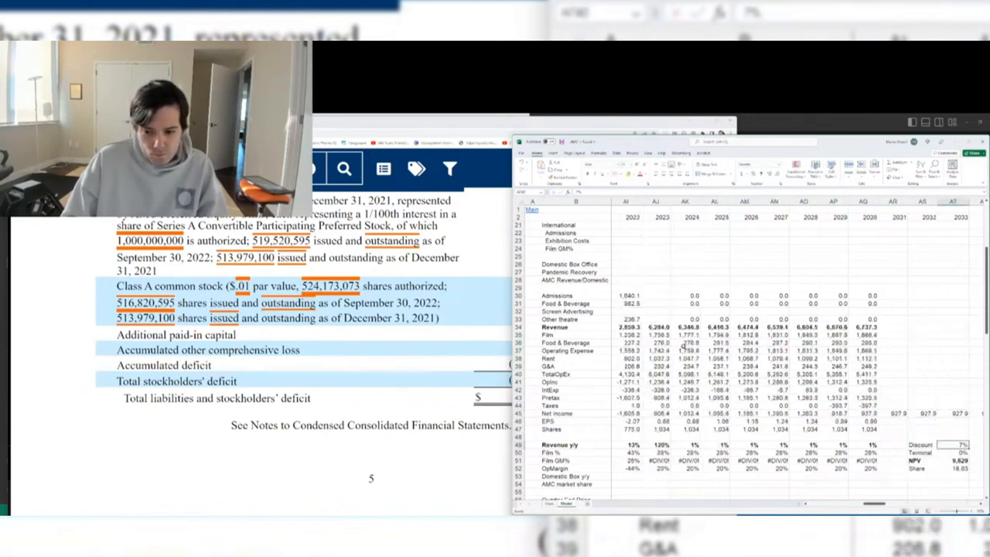
pyautogui.press('Right')
pyautogui.press('Down')
pyautogui.press('Down')
pyautogui.press('Down')
pyautogui.press('Down')
pyautogui.press('Left')
pyautogui.press('Up')
pyautogui.press('Up')
pyautogui.press('F2')
pyautogui.press('Return')
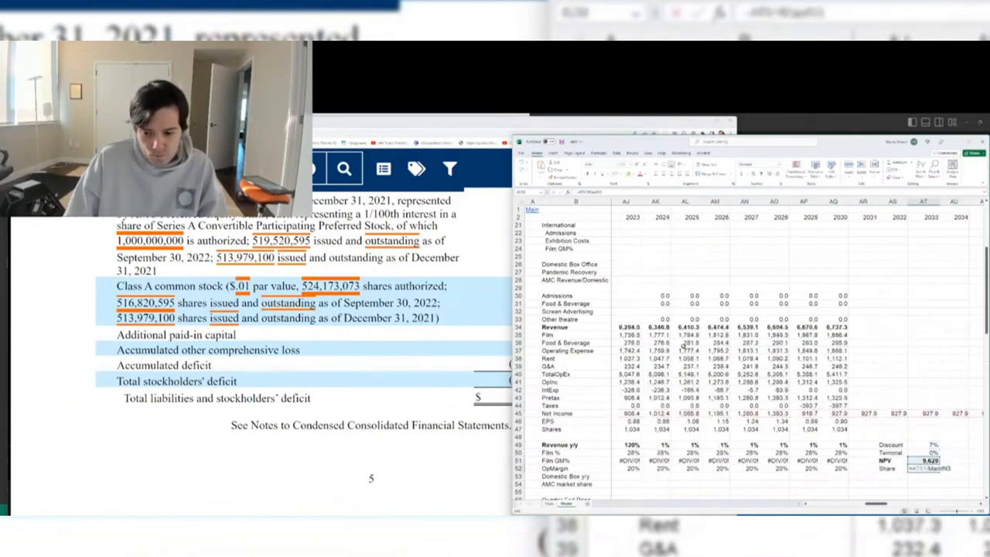
pyautogui.press('F2')
pyautogui.hotkey('ctrl', 'Return')
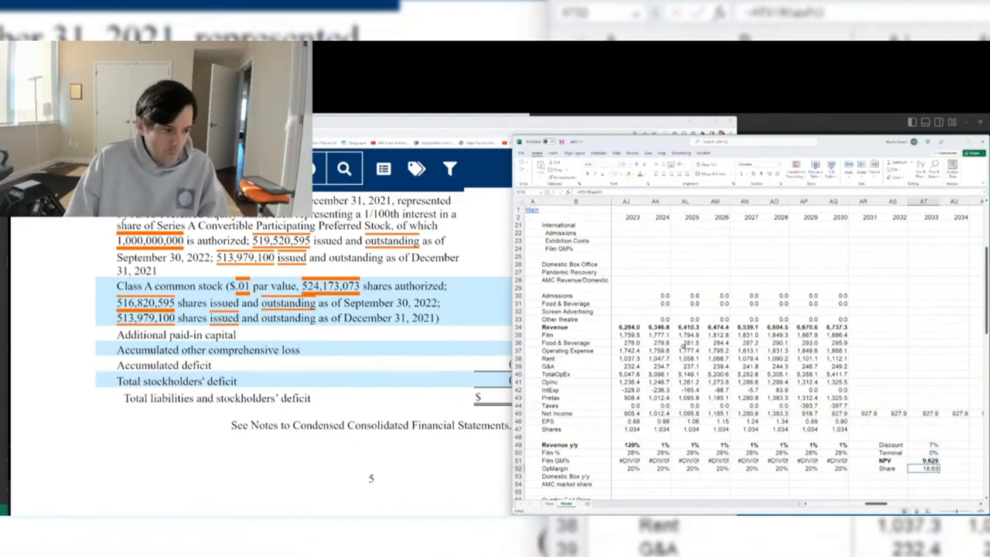
# - Switch to the AMC quarterly filing and find the November 8, 2022 share counts on its cover page
pyautogui.hotkey('alt', 'Tab')
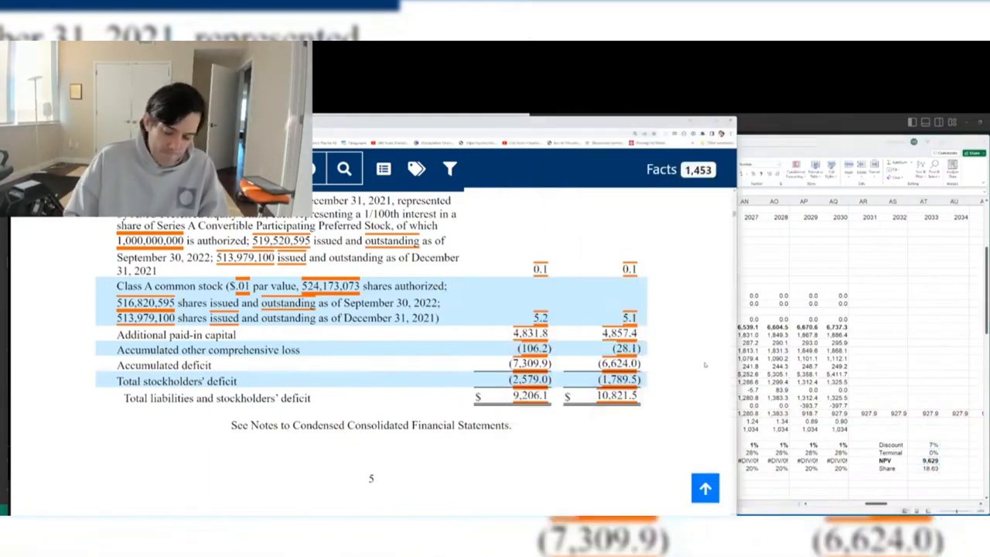
pyautogui.press('Home')
pyautogui.press('pagedown')
pyautogui.press('pagedown')
pyautogui.press('pagedown')
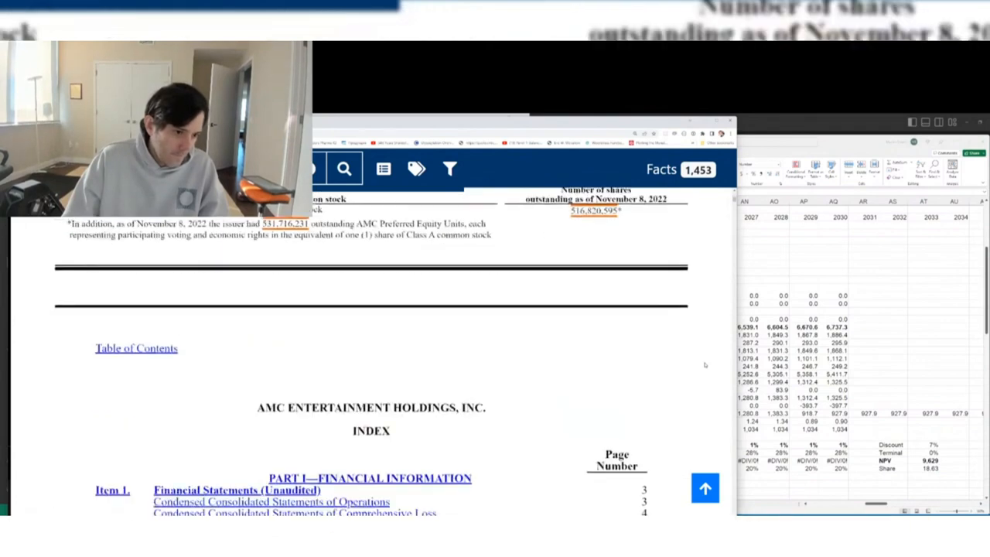
pyautogui.scroll(3, 705, 364)
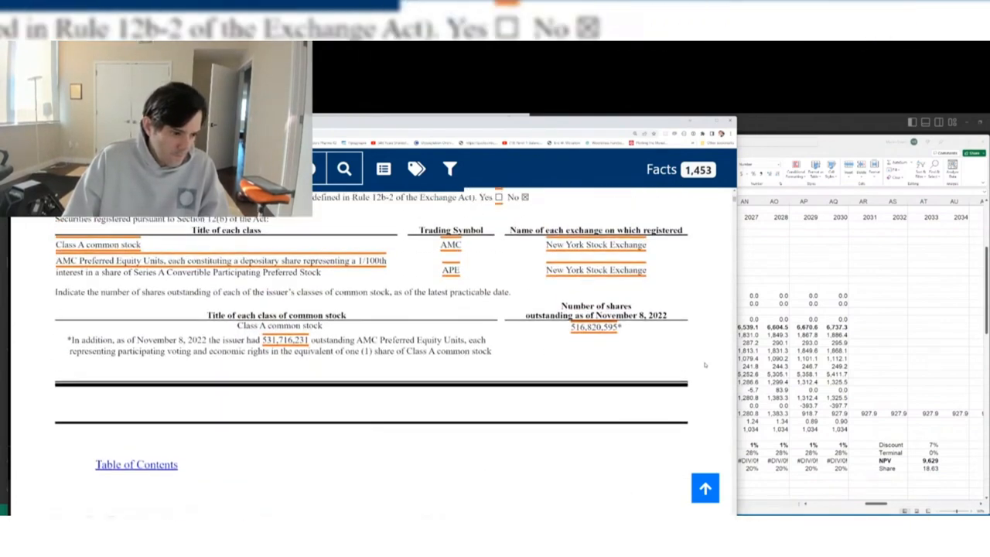
# - Switch back to Excel and set Shares on the Main sheet to 516.820595 plus 531.716231
pyautogui.hotkey('alt', 'Tab')
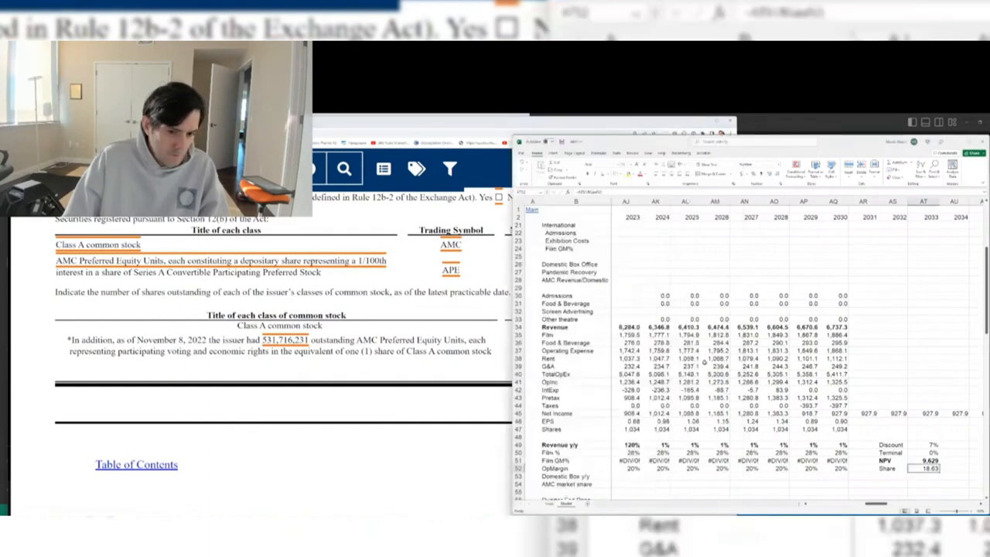
pyautogui.hotkey('ctrl', 'pageup')
pyautogui.press('Down')
pyautogui.press('Left')
pyautogui.write('+')
pyautogui.hotkey('alt', 'Tab')
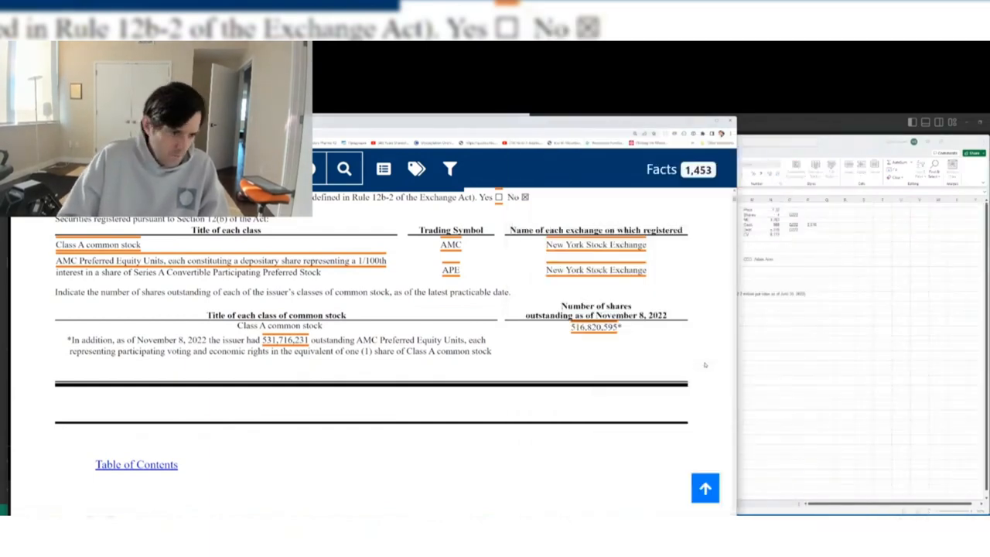
pyautogui.hotkey('alt', 'Tab')
pyautogui.write('516.820')
pyautogui.hotkey('alt', 'Tab')
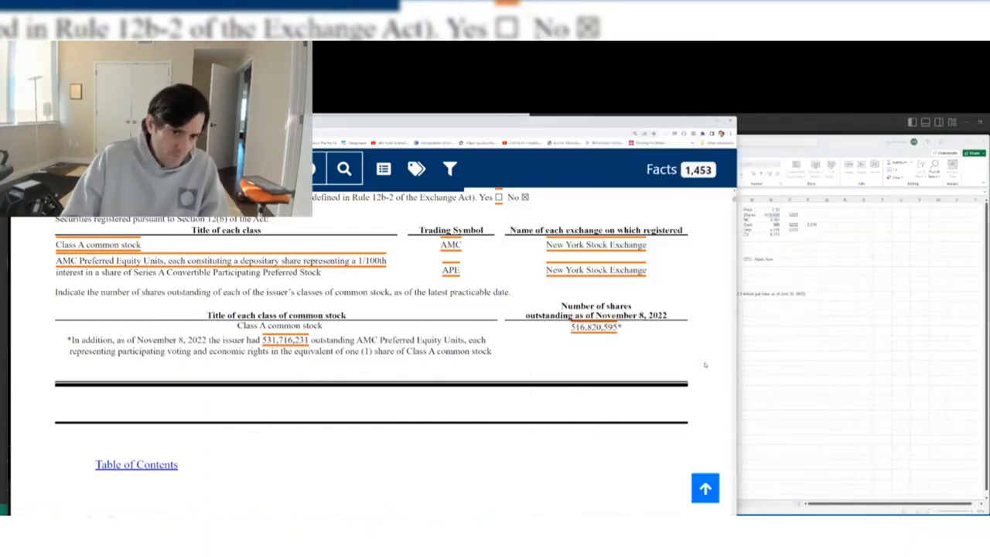
pyautogui.hotkey('alt', 'Tab')
pyautogui.write('595+531.7')
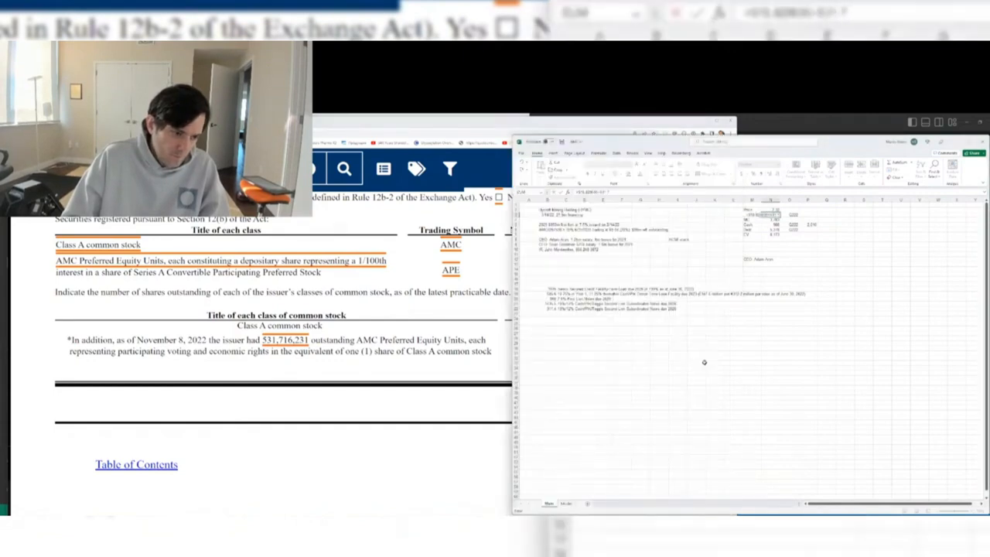
pyautogui.write('16')
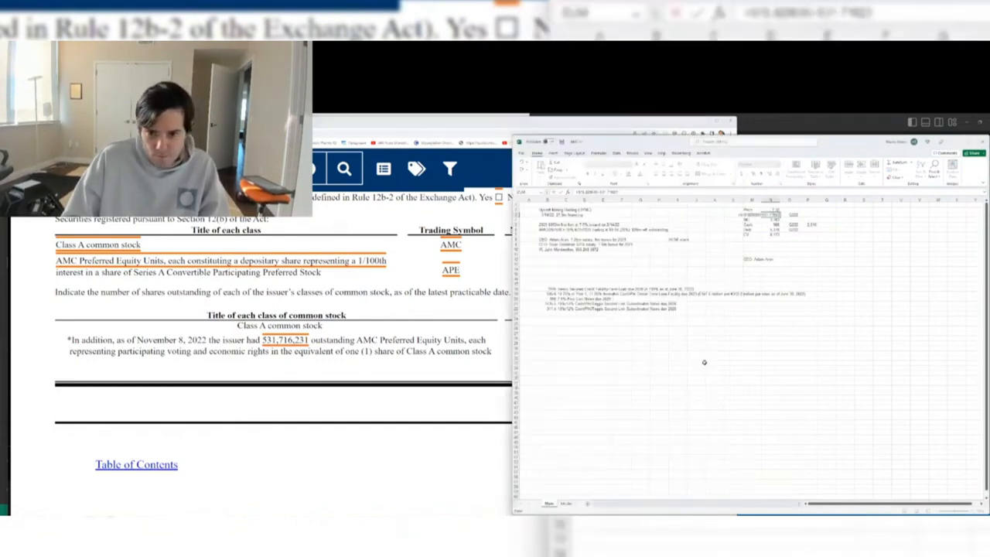
pyautogui.press('Return')
# - Label the Shares, Cash and Debt figures on the Main sheet as Q322
pyautogui.write('Q322')
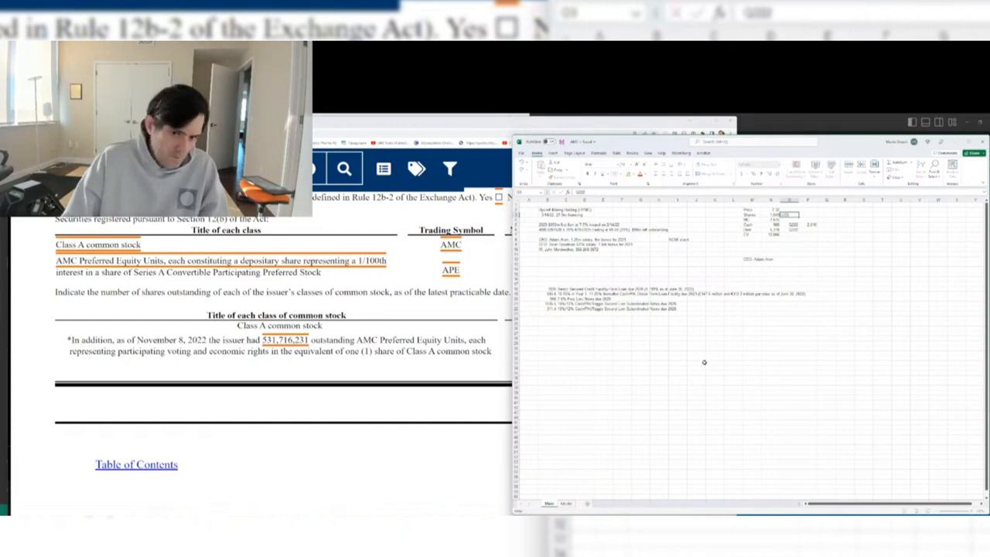
pyautogui.press('Return')
pyautogui.press('Down')
pyautogui.write('Q322')
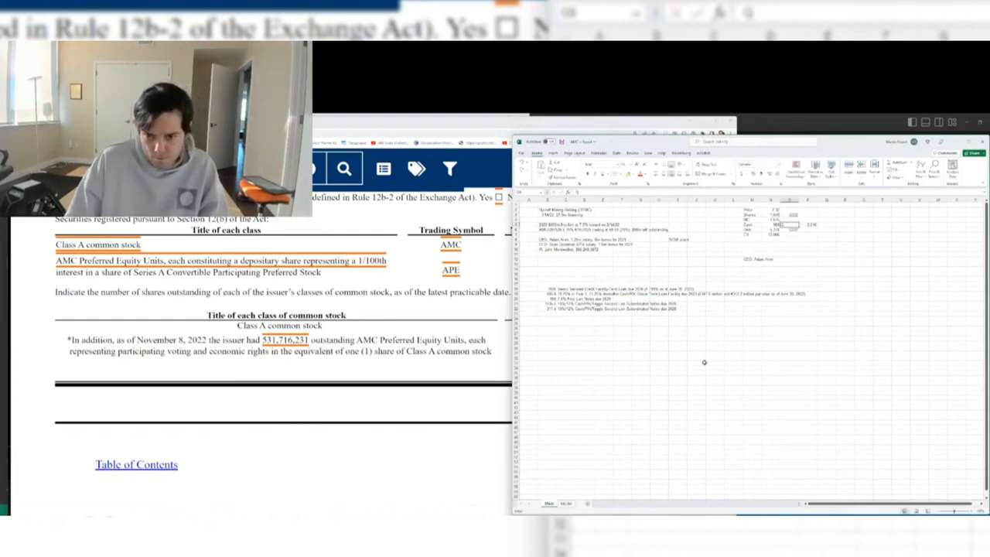
pyautogui.press('Return')
pyautogui.write('Q322')
pyautogui.press('Return')
# - Save the workbook and delete the side calculation next to the Cash row's quarter label on the Main sheet
pyautogui.press('Up')
pyautogui.press('Right')
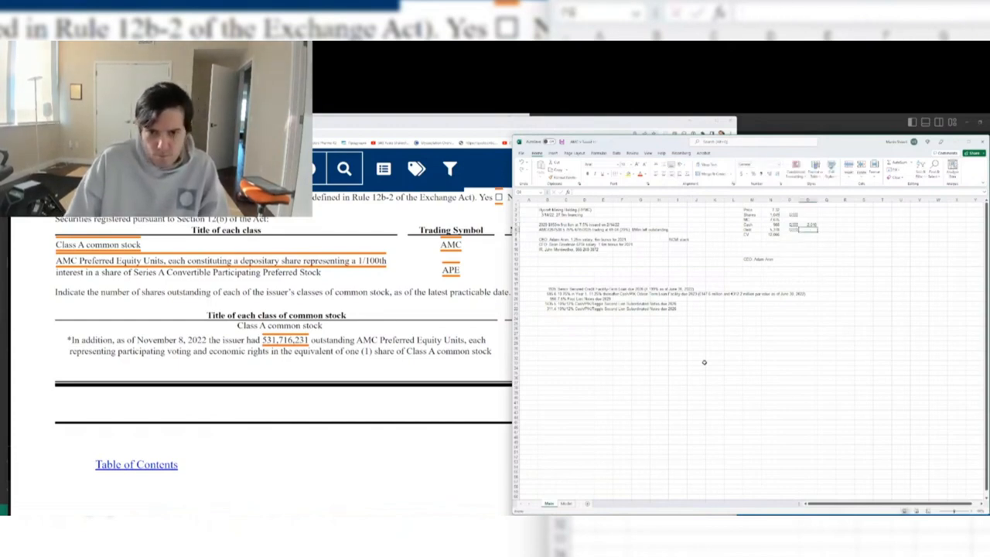
pyautogui.press('Up')
pyautogui.hotkey('ctrl', 's')
pyautogui.press('F2')
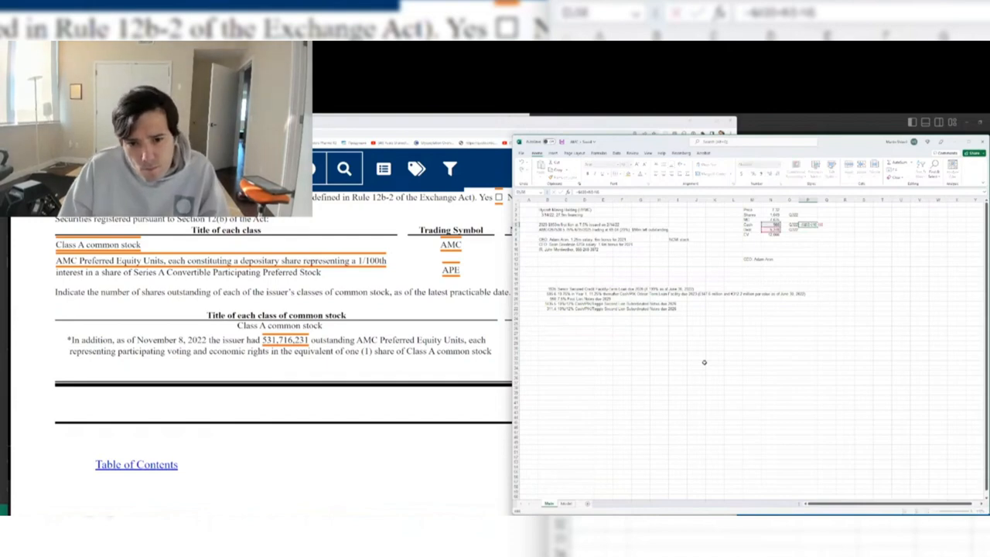
pyautogui.press('Escape')
pyautogui.press('Delete')
# - Look up the Q322 cash balance in the balance sheet section of the Model sheet
pyautogui.press('Left')
pyautogui.press('Left')
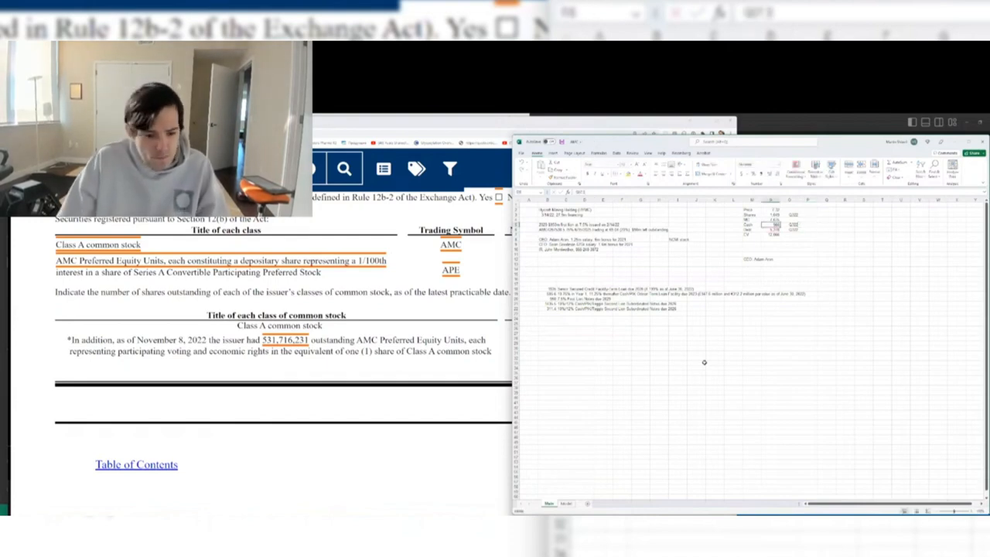
pyautogui.hotkey('ctrl', 'pagedown')
pyautogui.press('Left')
pyautogui.press('Left')
pyautogui.press('Left')
pyautogui.press('Left')
pyautogui.press('Left')
pyautogui.press('Left')
pyautogui.press('Left')
pyautogui.press('Left')
pyautogui.press('Left')
pyautogui.press('Left')
pyautogui.press('Left')
pyautogui.press('Left')
pyautogui.press('Left')
pyautogui.press('Left')
pyautogui.press('Left')
pyautogui.press('Left')
pyautogui.press('Left')
pyautogui.press('Left')
pyautogui.press('Left')
pyautogui.press('Left')
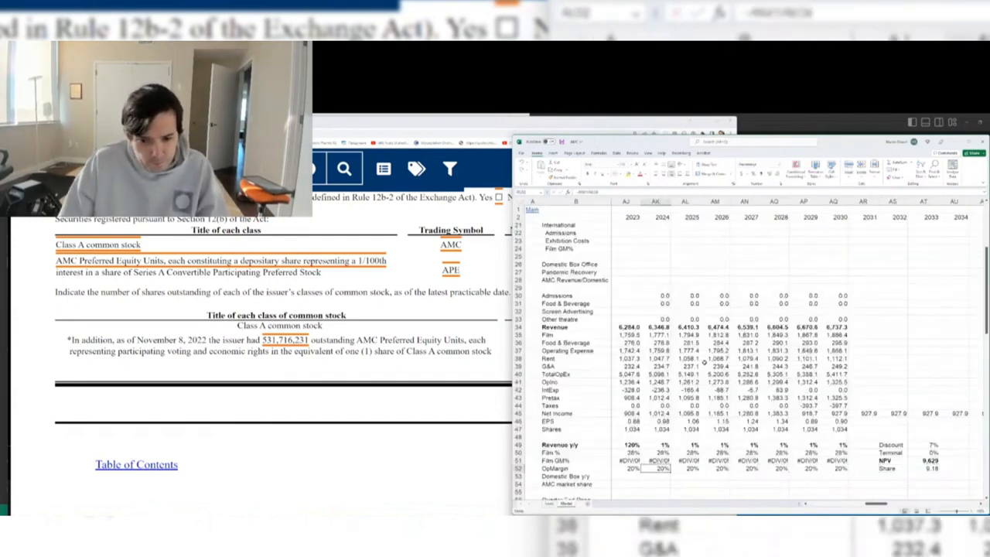
pyautogui.press('Down')
pyautogui.press('Down')
pyautogui.press('Down')
pyautogui.press('Down')
pyautogui.press('Down')
pyautogui.press('Down')
pyautogui.press('Down')
pyautogui.press('Down')
pyautogui.press('Down')
pyautogui.press('Down')
pyautogui.press('Right')
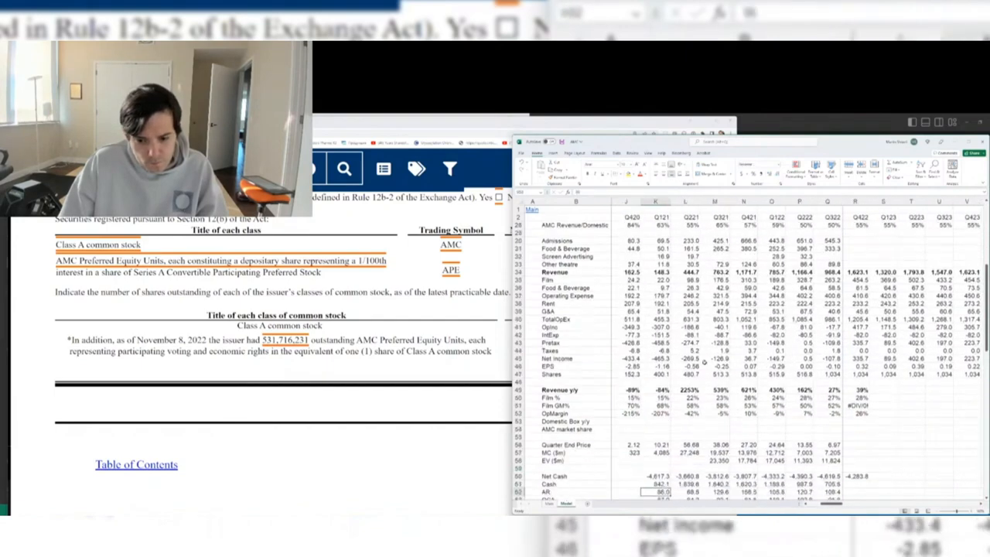
pyautogui.press('Right')
pyautogui.press('Right')
pyautogui.press('Right')
pyautogui.press('Right')
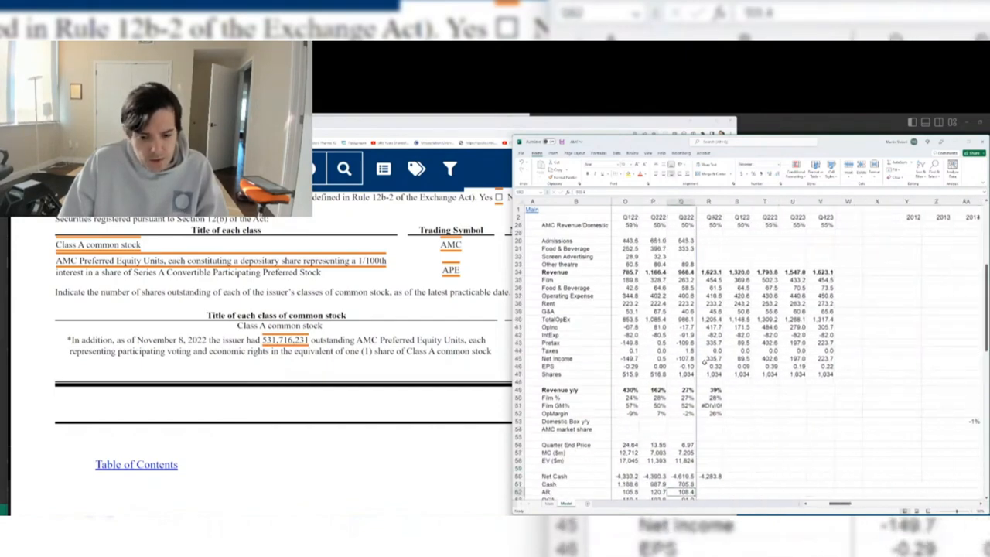
# - Review the asset, liability and cash flow rows across the quarters on the Model sheet
pyautogui.press('Down')
pyautogui.press('Down')
pyautogui.press('Down')
pyautogui.press('Left')
pyautogui.press('Left')
pyautogui.press('Left')
pyautogui.press('Left')
pyautogui.press('Left')
pyautogui.press('Left')
pyautogui.press('Left')
pyautogui.press('Left')
pyautogui.press('Down')
pyautogui.press('Down')
pyautogui.press('Down')
pyautogui.press('Down')
pyautogui.press('Down')
pyautogui.press('Down')
pyautogui.press('Down')
pyautogui.press('Down')
pyautogui.press('Down')
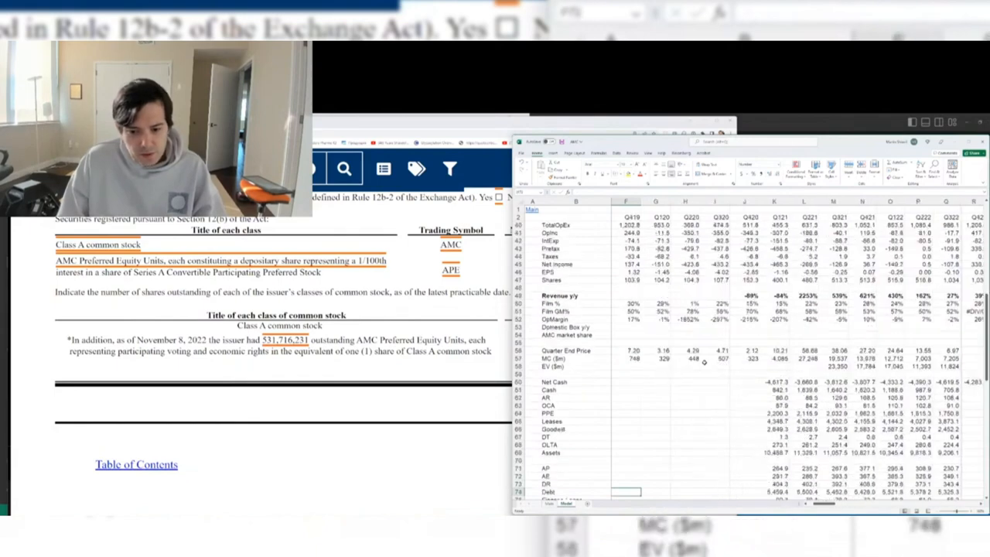
pyautogui.press('Right')
pyautogui.press('Right')
pyautogui.press('Right')
pyautogui.press('Right')
pyautogui.press('Right')
pyautogui.press('Right')
pyautogui.press('Right')
pyautogui.press('Right')
pyautogui.press('Right')
pyautogui.press('Right')
pyautogui.press('Right')
pyautogui.press('Right')
pyautogui.press('Right')
pyautogui.press('Down')
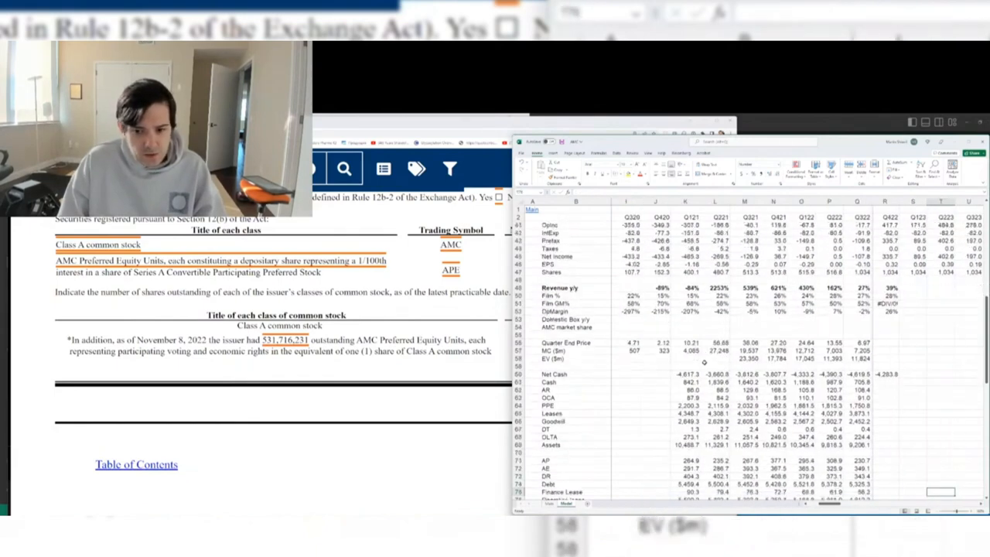
pyautogui.press('Down')
pyautogui.press('Down')
pyautogui.press('Down')
pyautogui.press('Down')
pyautogui.press('Down')
pyautogui.press('Down')
pyautogui.press('Down')
pyautogui.press('Down')
pyautogui.press('Down')
pyautogui.press('Down')
pyautogui.press('Down')
pyautogui.press('Down')
pyautogui.press('Down')
pyautogui.press('Down')
pyautogui.press('Down')
pyautogui.press('Down')
pyautogui.press('Down')
pyautogui.press('Down')
pyautogui.press('Down')
pyautogui.press('Down')
# - Set Cash on the Main sheet to the Q322 balance of 705.8 from the Model sheet
pyautogui.hotkey('ctrl', 'pageup')
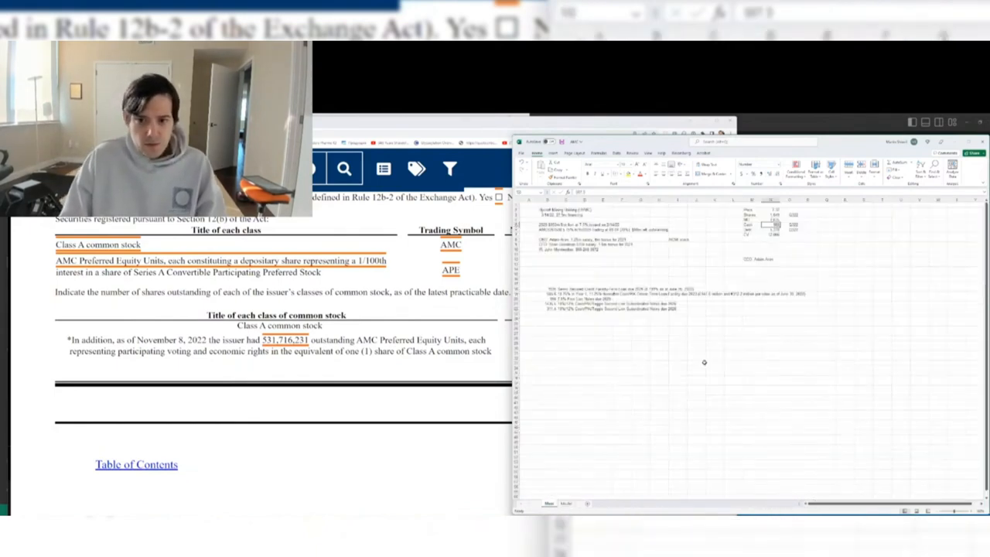
pyautogui.write('70')
pyautogui.press('Return')
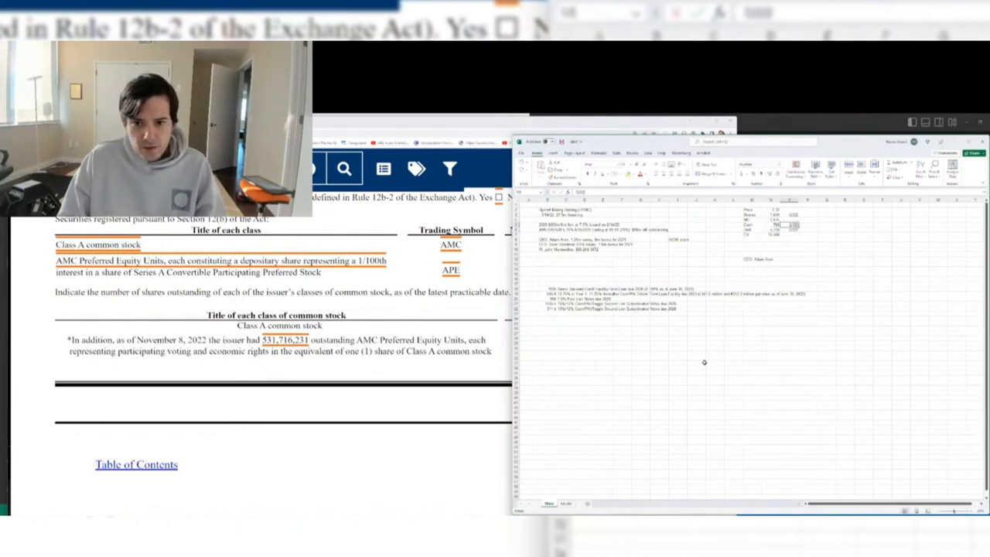
# - Find the Q322 Debt balance on the Model sheet and set Debt on the Main sheet to 5,325.3
pyautogui.hotkey('ctrl', 'pagedown')
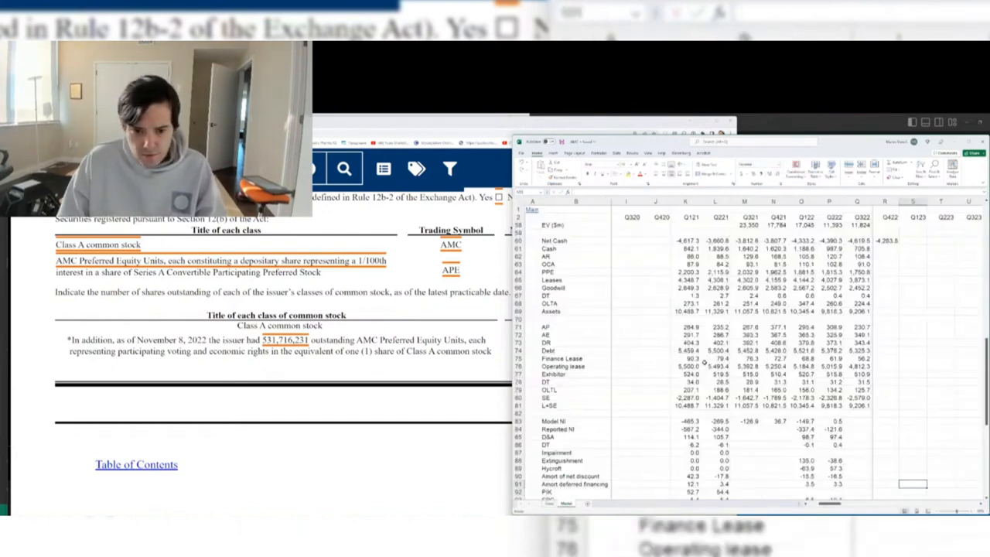
pyautogui.press('Up')
pyautogui.press('Up')
pyautogui.press('Up')
pyautogui.press('Up')
pyautogui.press('Up')
pyautogui.press('Up')
pyautogui.press('Up')
pyautogui.press('Up')
pyautogui.press('Up')
pyautogui.press('Up')
pyautogui.press('Up')
pyautogui.press('Up')
pyautogui.press('Up')
pyautogui.press('Up')
pyautogui.press('Up')
pyautogui.press('Up')
pyautogui.press('Up')
pyautogui.press('Left')
pyautogui.press('Left')
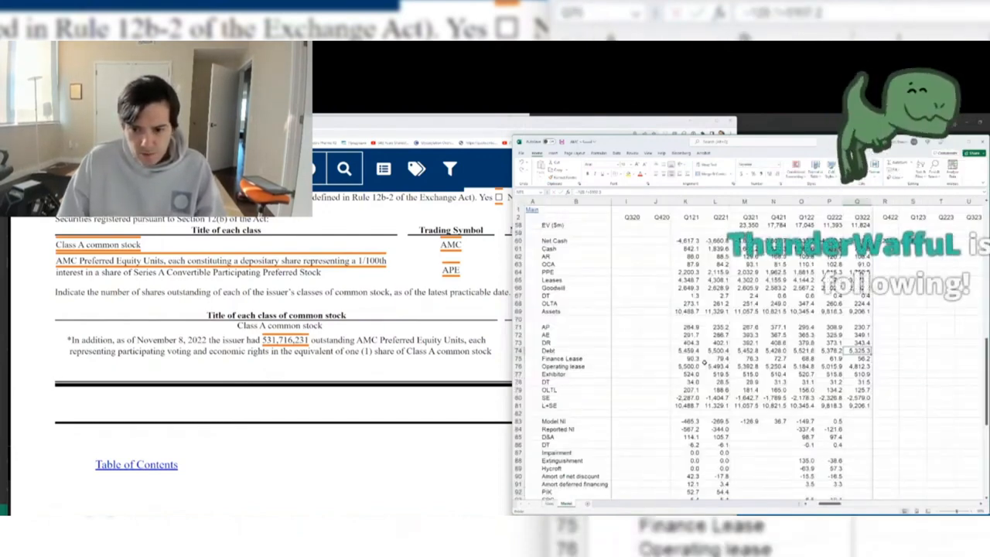
pyautogui.hotkey('ctrl', 'pageup')
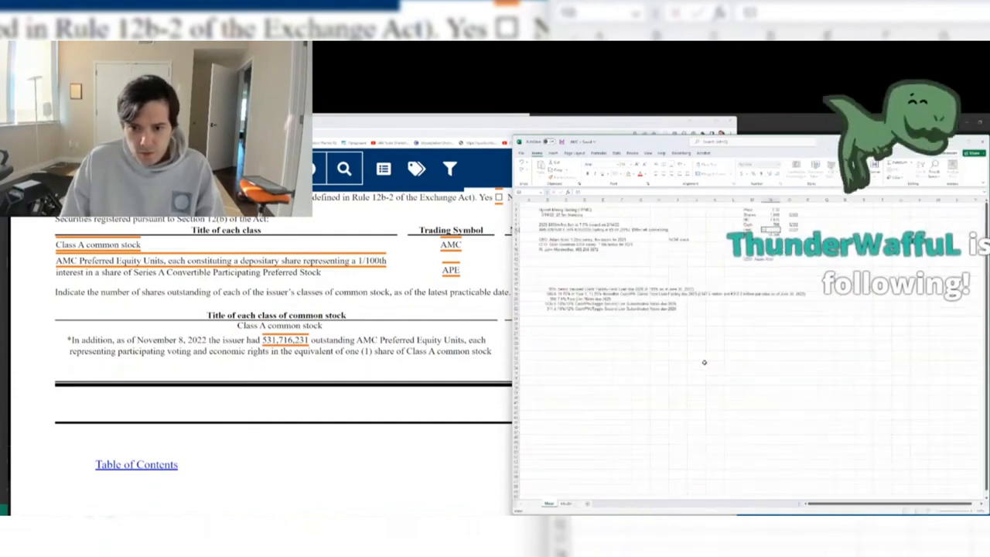
pyautogui.hotkey('ctrl', 'pagedown')
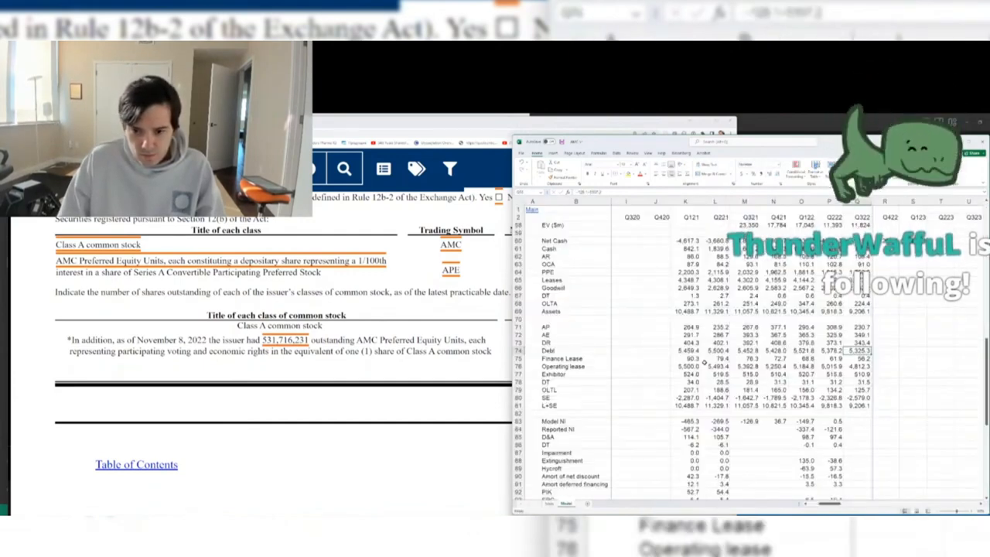
pyautogui.hotkey('ctrl', 'pageup')
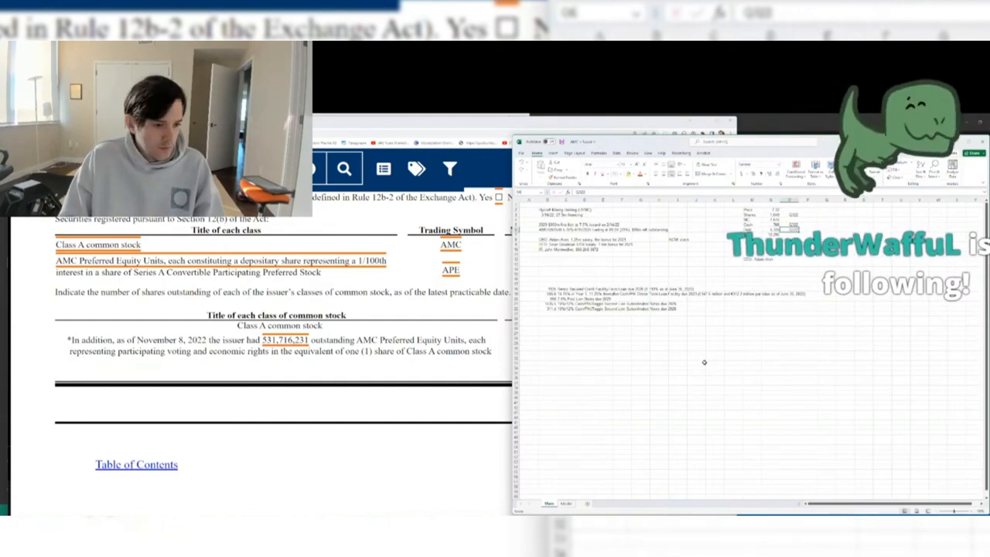
# - Look across the columns to the right of Q422 on the Model sheet to locate the annual forecast through 2030
pyautogui.hotkey('ctrl', 'pagedown')
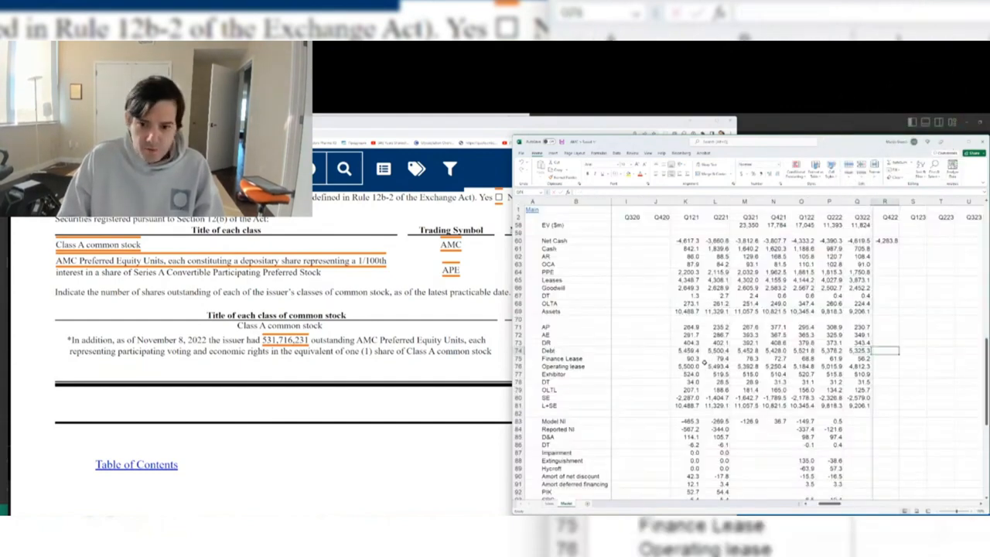
pyautogui.press('Right')
pyautogui.press('Right')
pyautogui.press('Right')
pyautogui.press('Right')
pyautogui.press('Right')
pyautogui.press('Right')
pyautogui.press('Right')
pyautogui.press('Right')
pyautogui.press('Right')
pyautogui.press('Right')
pyautogui.press('Right')
pyautogui.press('Right')
pyautogui.press('Right')
pyautogui.press('Right')
pyautogui.press('Right')
pyautogui.press('Right')
pyautogui.press('Right')
pyautogui.press('Right')
pyautogui.press('Right')
pyautogui.press('Right')
pyautogui.press('Right')
pyautogui.press('Right')
pyautogui.press('Right')
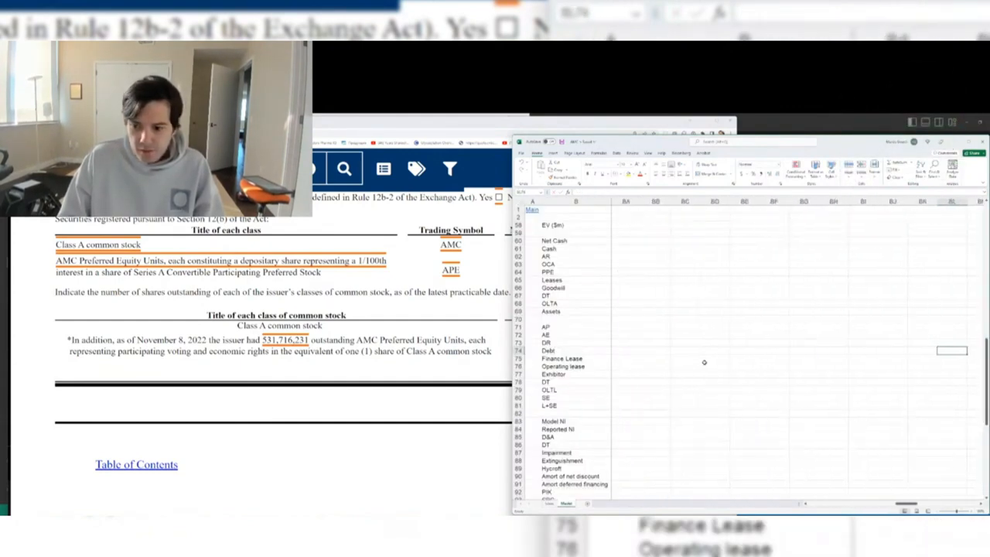
pyautogui.press('Left')
pyautogui.press('Left')
pyautogui.press('Left')
pyautogui.press('Left')
pyautogui.press('Left')
pyautogui.press('Left')
pyautogui.press('Left')
pyautogui.press('Left')
pyautogui.press('Left')
pyautogui.press('Left')
pyautogui.press('Left')
pyautogui.press('Left')
pyautogui.press('Left')
pyautogui.press('Left')
pyautogui.press('Left')
pyautogui.press('Left')
pyautogui.press('Left')
pyautogui.press('Left')
pyautogui.press('Left')
pyautogui.press('Left')
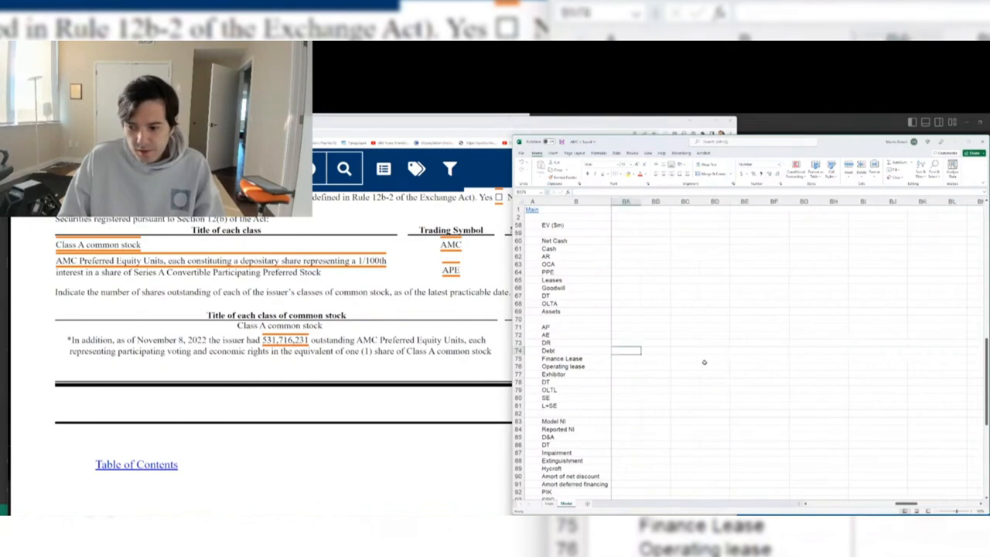
pyautogui.press('Left')
pyautogui.press('Left')
pyautogui.press('Left')
pyautogui.press('Left')
pyautogui.press('Left')
pyautogui.press('Left')
pyautogui.press('Right')
pyautogui.press('Right')
pyautogui.press('Right')
pyautogui.press('Right')
pyautogui.press('Right')
pyautogui.press('Right')
pyautogui.press('Right')
pyautogui.press('Right')
pyautogui.press('Right')
pyautogui.press('Right')
pyautogui.press('Right')
pyautogui.press('Right')
pyautogui.press('Right')
pyautogui.press('Right')
pyautogui.press('Right')
pyautogui.press('Right')
pyautogui.press('Right')
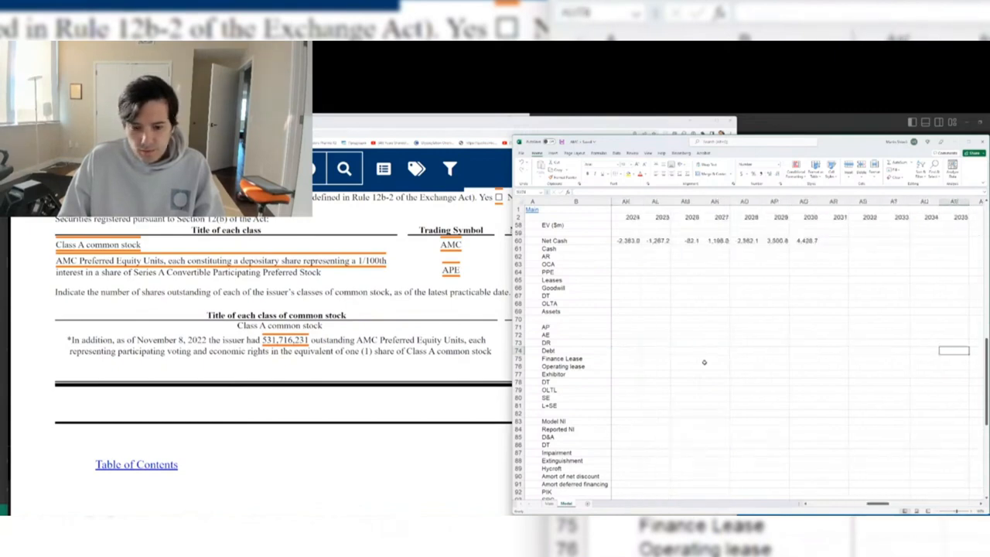
# - Review the 2024 to 2030 forecast rows on the Model sheet, from the theatre metrics down through revenue, net income and margins
pyautogui.press('Left')
pyautogui.press('Up')
pyautogui.press('Up')
pyautogui.press('Up')
pyautogui.press('Up')
pyautogui.press('Up')
pyautogui.press('Up')
pyautogui.press('Up')
pyautogui.press('Up')
pyautogui.press('Up')
pyautogui.press('Up')
pyautogui.press('Up')
pyautogui.press('Up')
pyautogui.press('Up')
pyautogui.press('Up')
pyautogui.press('Up')
pyautogui.press('Up')
pyautogui.press('Up')
pyautogui.press('Up')
pyautogui.press('Up')
pyautogui.press('Up')
pyautogui.press('Left')
pyautogui.press('Left')
pyautogui.press('Left')
pyautogui.press('Left')
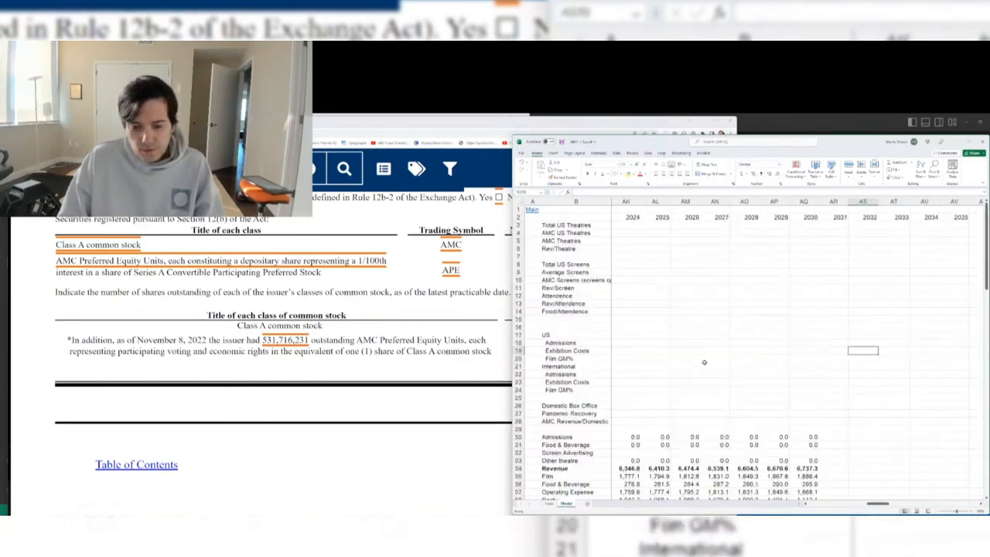
pyautogui.press('Down')
pyautogui.press('Down')
pyautogui.press('Down')
pyautogui.press('Down')
pyautogui.press('Down')
pyautogui.press('Down')
pyautogui.press('Down')
pyautogui.press('Down')
pyautogui.press('Down')
pyautogui.press('Down')
pyautogui.press('Down')
pyautogui.press('Down')
pyautogui.press('Down')
pyautogui.press('Down')
pyautogui.press('Down')
pyautogui.press('Down')
pyautogui.press('Down')
pyautogui.press('Down')
pyautogui.press('Down')
pyautogui.press('Down')
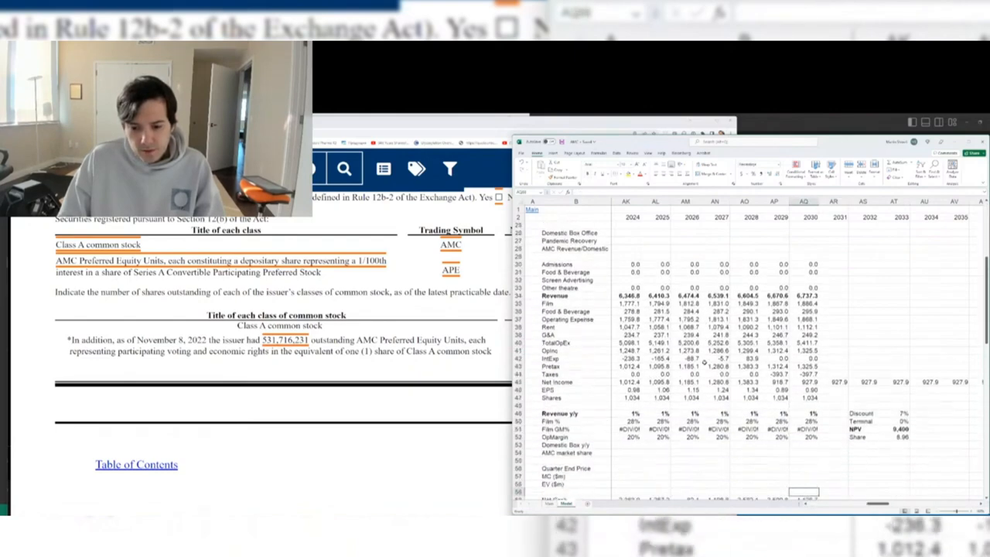
# - Set the Discount rate in the valuation block beside the annual forecast to 8%
pyautogui.press('Right')
pyautogui.press('Right')
pyautogui.press('Right')
pyautogui.press('Up')
pyautogui.press('Up')
pyautogui.press('Up')
pyautogui.press('Up')
pyautogui.press('Up')
pyautogui.press('Up')
pyautogui.press('Up')
pyautogui.press('Up')
pyautogui.press('Up')
pyautogui.press('Up')
pyautogui.press('Up')
pyautogui.press('Up')
pyautogui.press('Up')
pyautogui.press('Up')
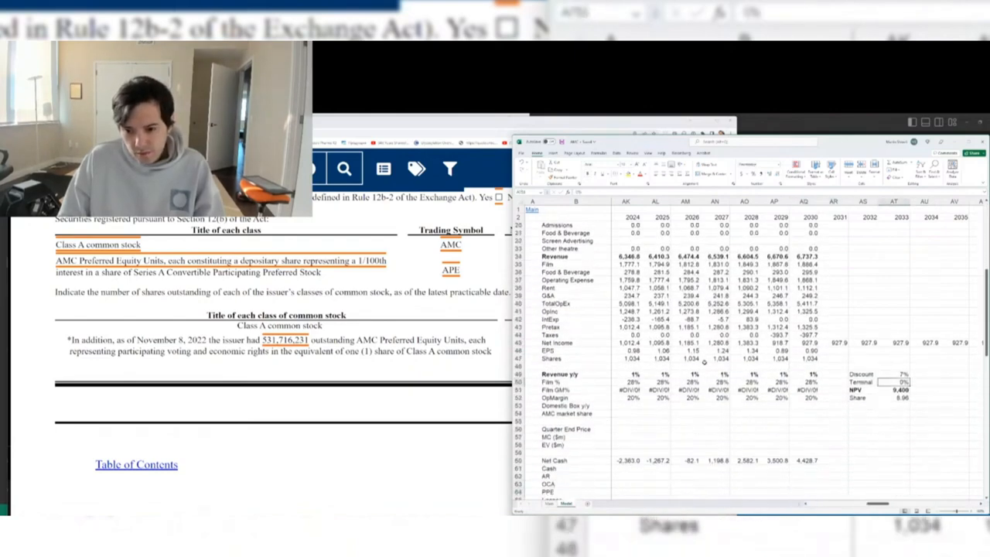
pyautogui.press('Down')
# - Inspect the NPV formula and check which Net Income years, discount rate and Main sheet cells it references
pyautogui.press('F2')
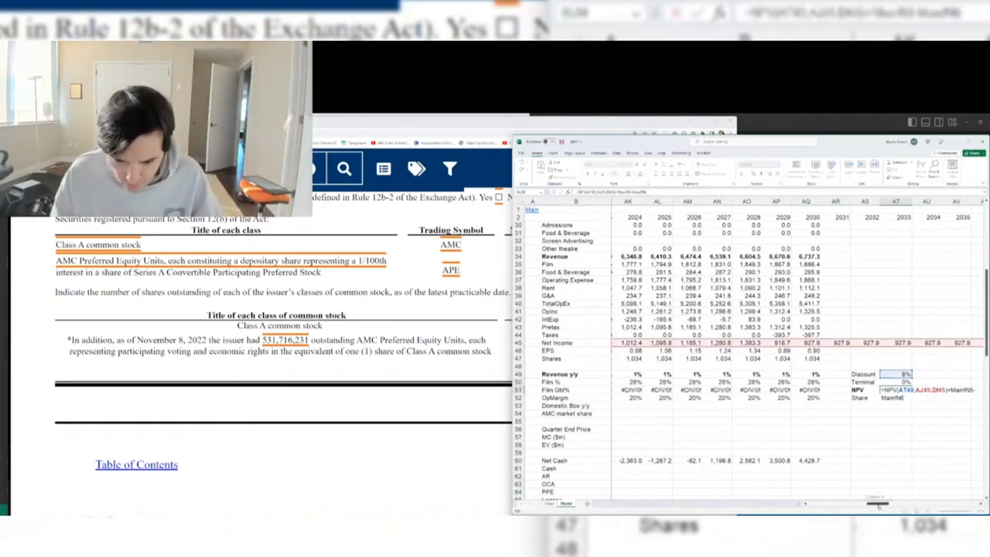
pyautogui.hscroll(-5, 866, 498)
pyautogui.hscroll(3, 866, 503)
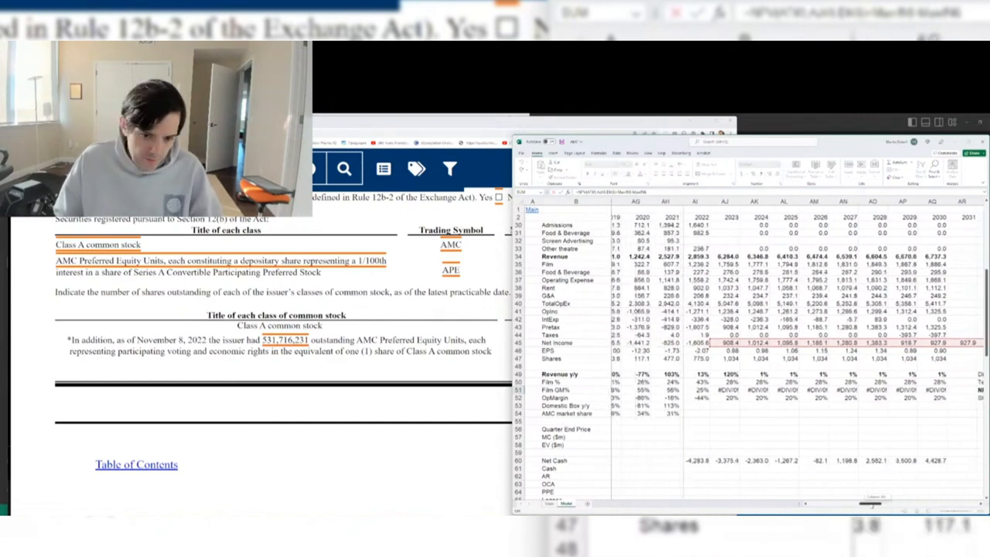
pyautogui.hscroll(3, 870, 503)
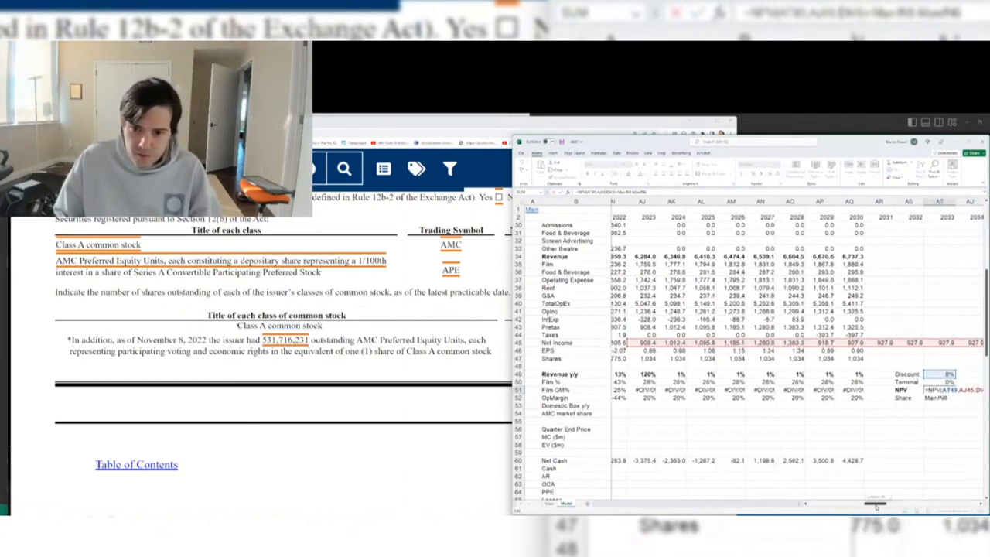
pyautogui.hscroll(-1, 875, 506)
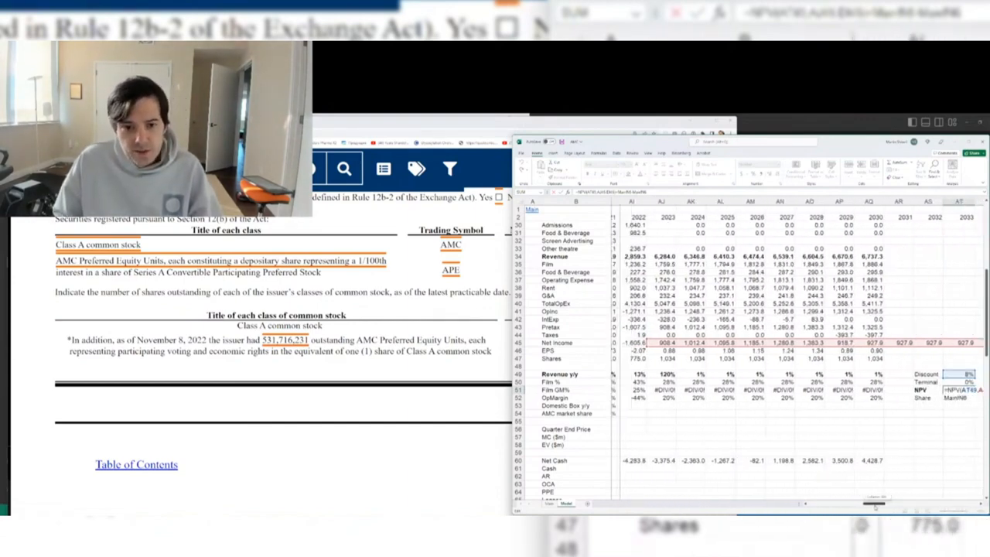
pyautogui.press('Tab')
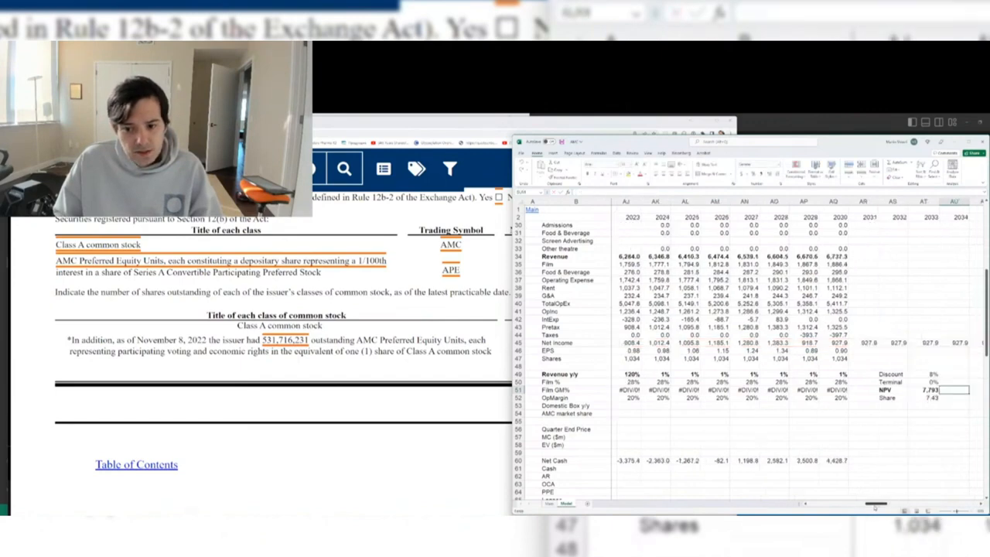
# - Examine the 2022 to 2024 film cost, revenue and admissions forecast cells on the Model sheet
pyautogui.click(668, 264)
pyautogui.press('Left')
pyautogui.press('Left')
pyautogui.press('Left')
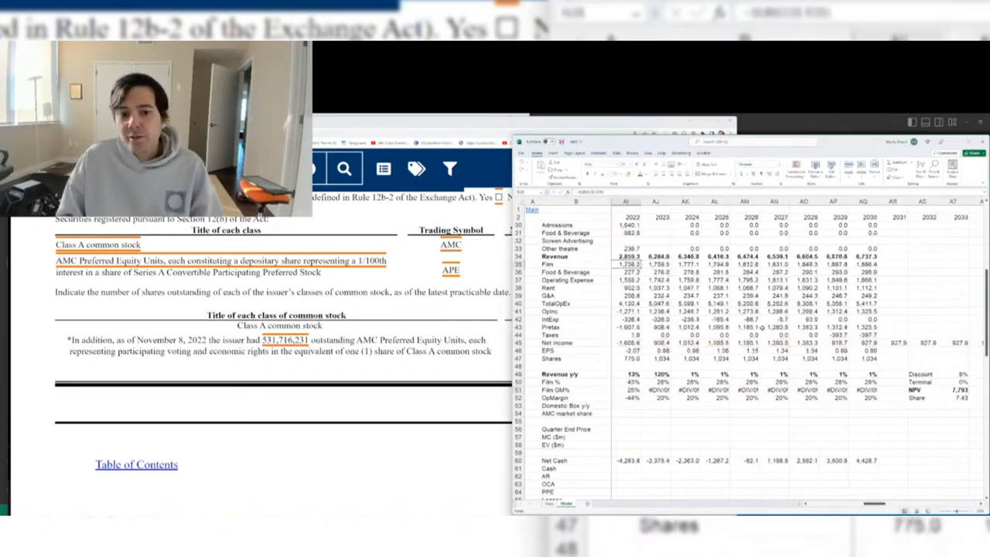
pyautogui.press('Right')
pyautogui.press('Right')
pyautogui.press('Right')
pyautogui.press('Up')
pyautogui.press('Up')
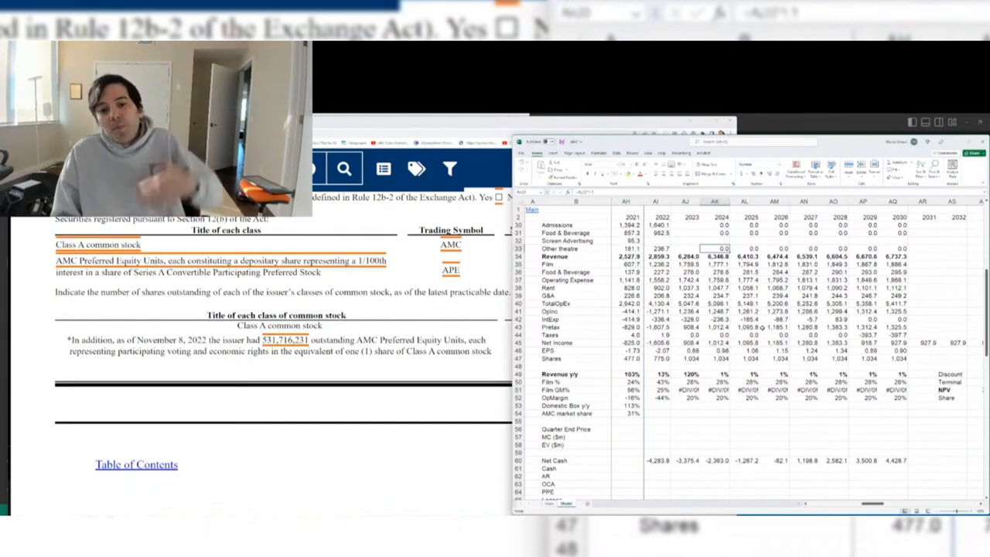
pyautogui.press('Up')
pyautogui.press('Up')
pyautogui.press('Up')
pyautogui.press('Up')
pyautogui.press('Up')
pyautogui.press('Up')
pyautogui.press('Down')
pyautogui.press('Down')
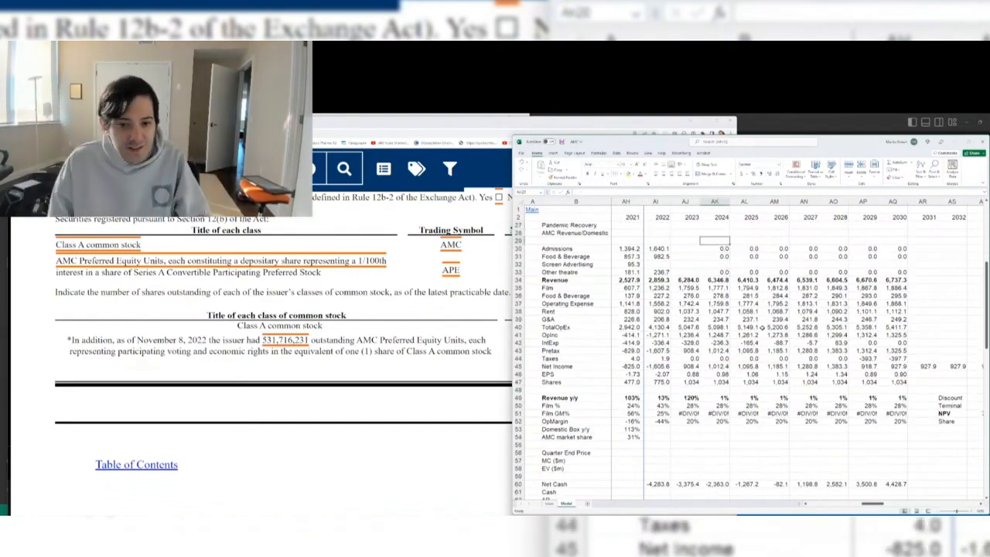
# - Change the 2024 Revenue formula to 2% growth over 2023 and copy it across the Revenue row through 2030
pyautogui.press('Down')
pyautogui.press('Down')
pyautogui.press('Down')
pyautogui.press('Down')
pyautogui.press('Down')
pyautogui.press('F2')
pyautogui.press('BackSpace')
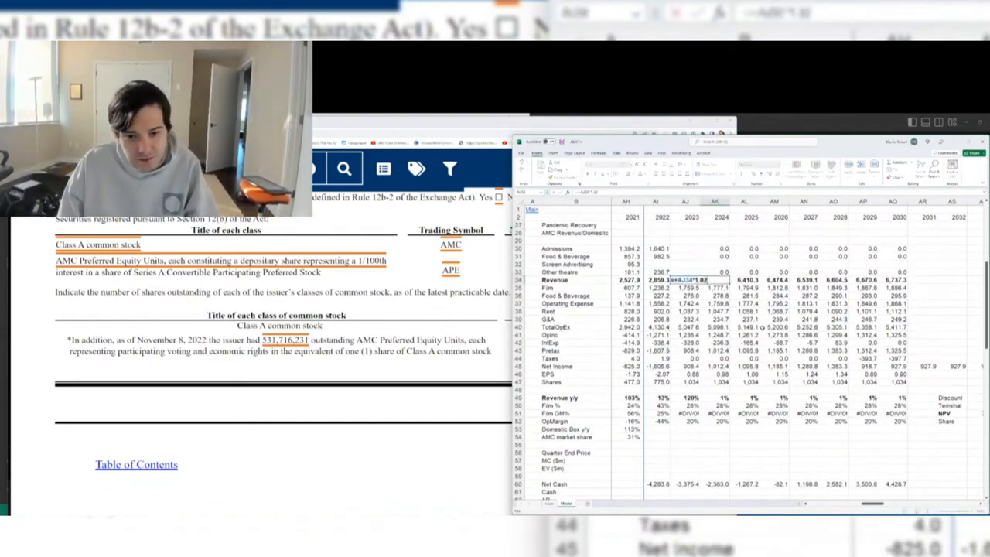
pyautogui.press('Tab')
pyautogui.press('Left')
pyautogui.hotkey('ctrl', 'c')
pyautogui.hotkey('ctrl', 'shift', 'Right')
pyautogui.hotkey('ctrl', 'v')
pyautogui.press('Escape')
pyautogui.press('Right')
pyautogui.press('Right')
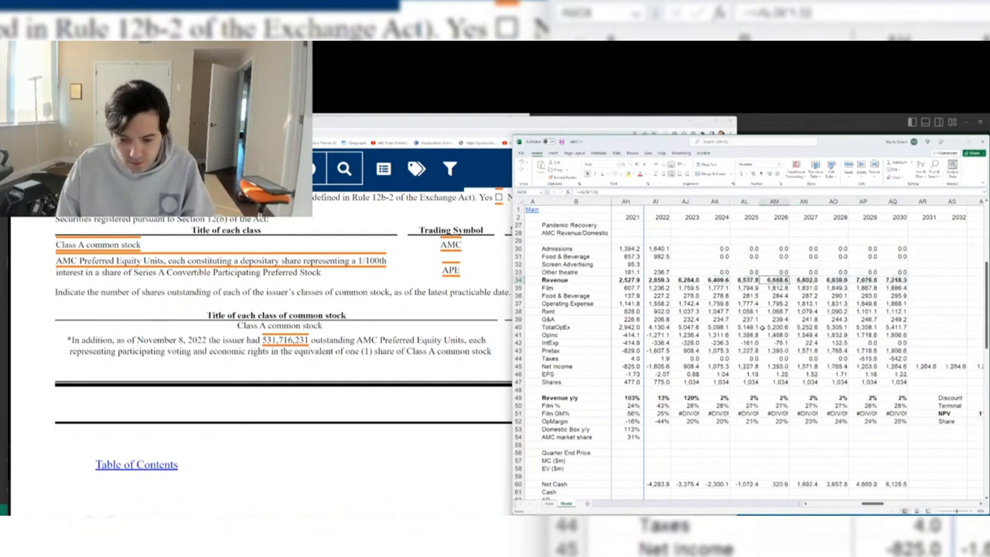
# - Inspect the Share and NPV formulas in the valuation block beside the annual forecast
pyautogui.press('Right')
pyautogui.press('Right')
pyautogui.press('Right')
pyautogui.press('Right')
pyautogui.press('Right')
pyautogui.press('Right')
pyautogui.press('Right')
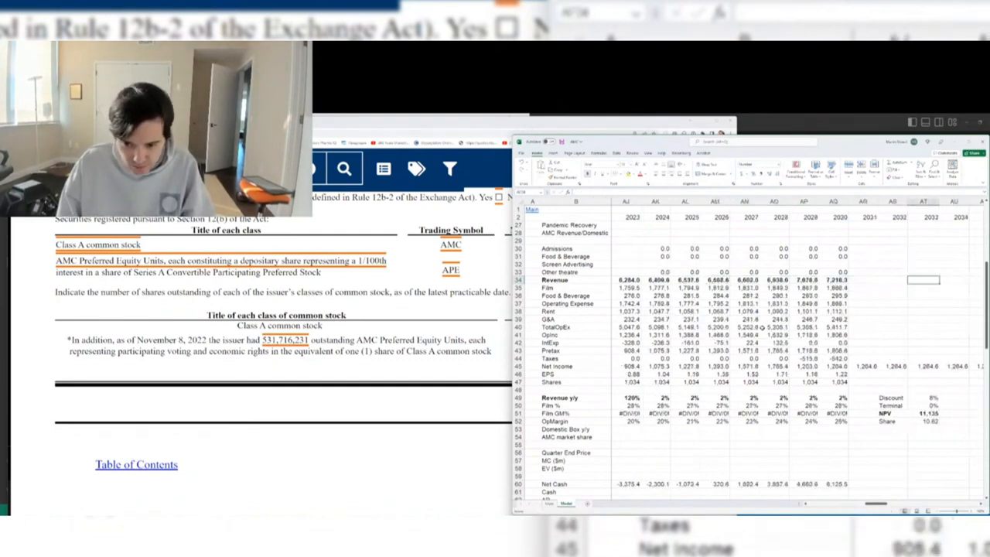
pyautogui.hotkey('ctrl', 'Down')
pyautogui.hotkey('ctrl', 'Down')
pyautogui.hotkey('ctrl', 'Down')
pyautogui.press('F2')
pyautogui.press('Return')
pyautogui.press('Up')
pyautogui.press('Up')
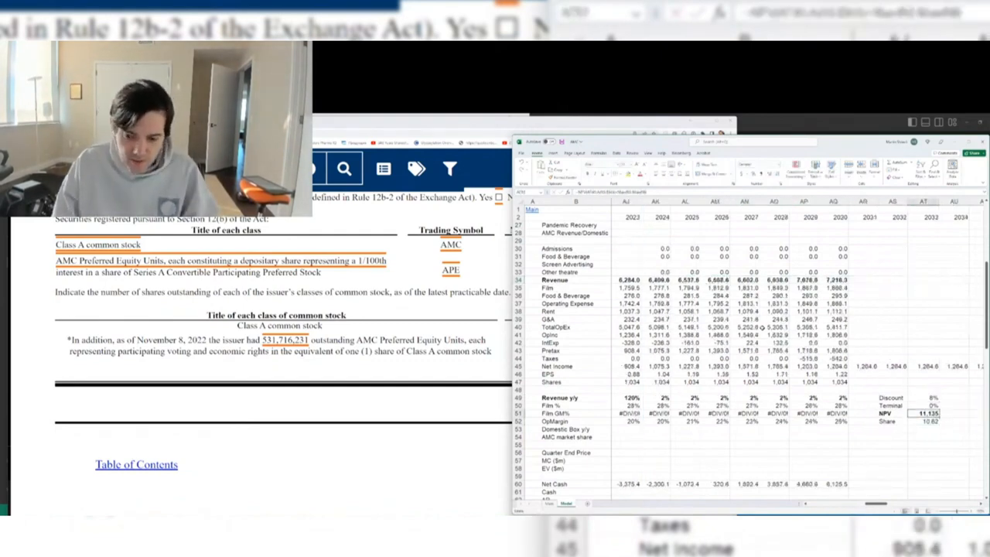
pyautogui.press('F2')
pyautogui.press('Escape')
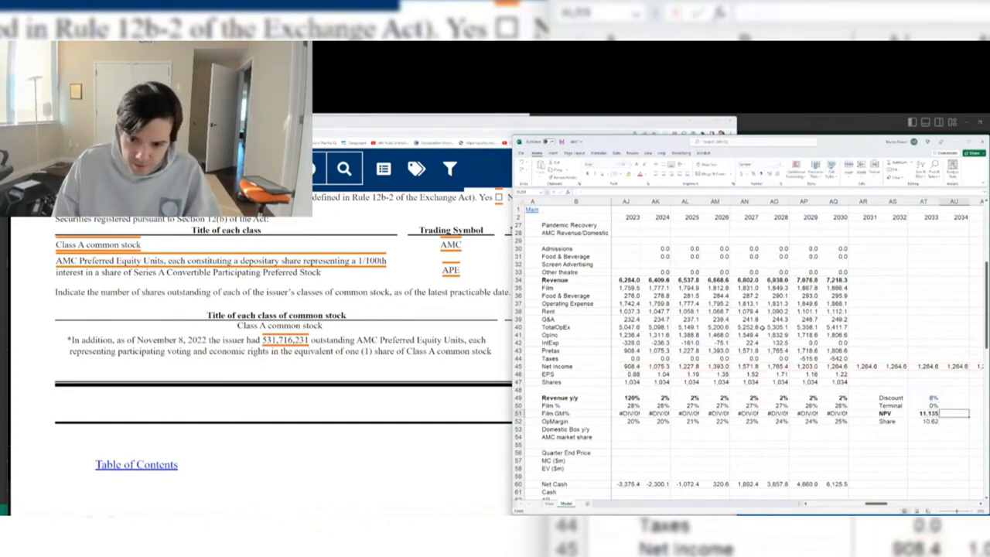
# - Set the Terminal growth rate in the valuation block to -1%
pyautogui.press('Up')
pyautogui.write('-1')
pyautogui.press('Return')
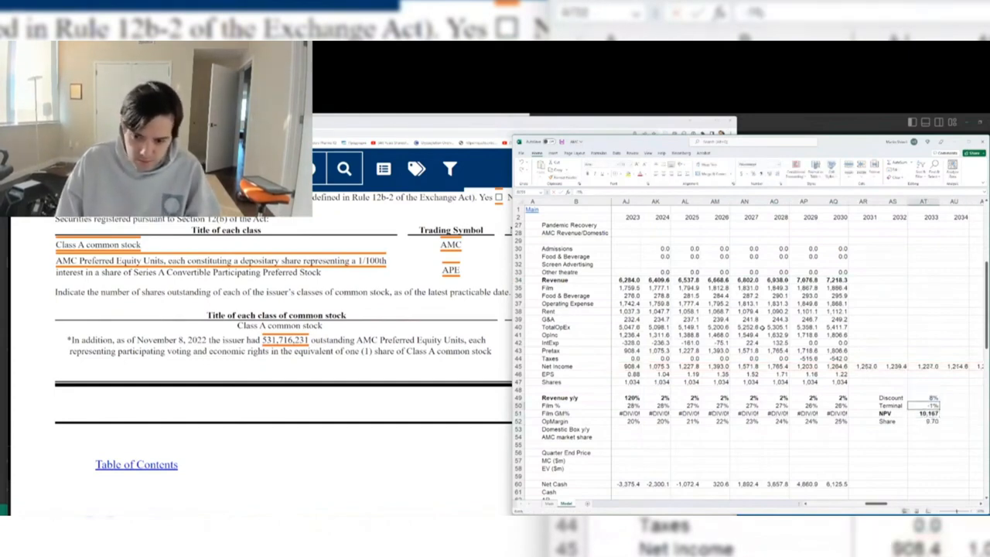
# - Inspect the 2031 Net Income formula and check that it references the prior year and the Terminal rate
pyautogui.press('Left')
pyautogui.press('Up')
pyautogui.press('Up')
pyautogui.press('Up')
pyautogui.press('Up')
pyautogui.press('Up')
pyautogui.press('Up')
pyautogui.press('F2')
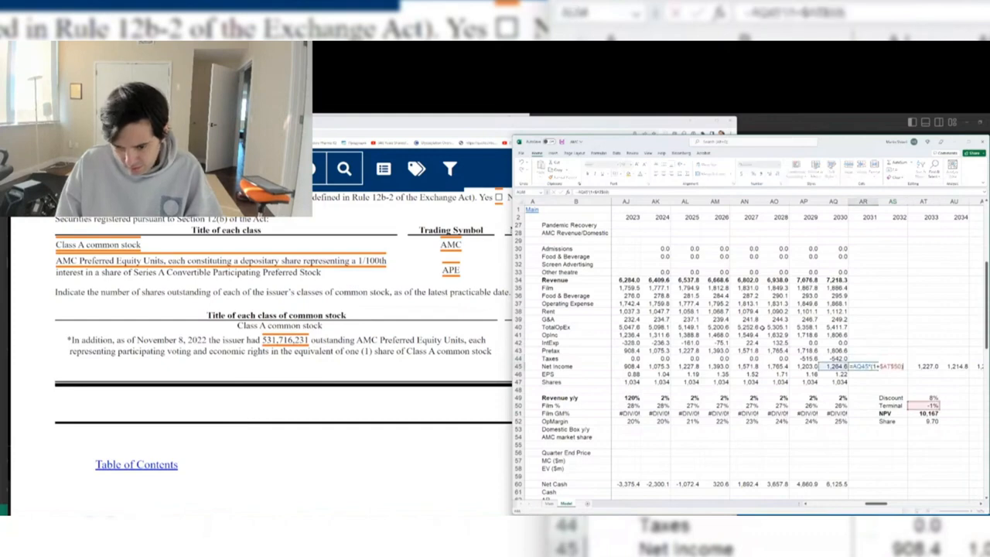
pyautogui.press('Escape')
# - Change the 2024 Revenue formula to 3% growth over 2023 and copy it across the Revenue row through 2030
pyautogui.press('Left')
pyautogui.press('Left')
pyautogui.press('Left')
pyautogui.press('Left')
pyautogui.press('Left')
pyautogui.press('Left')
pyautogui.press('Left')
pyautogui.press('Left')
pyautogui.press('Left')
pyautogui.press('Left')
pyautogui.press('Left')
pyautogui.press('Left')
pyautogui.press('Right')
pyautogui.press('Right')
pyautogui.press('Right')
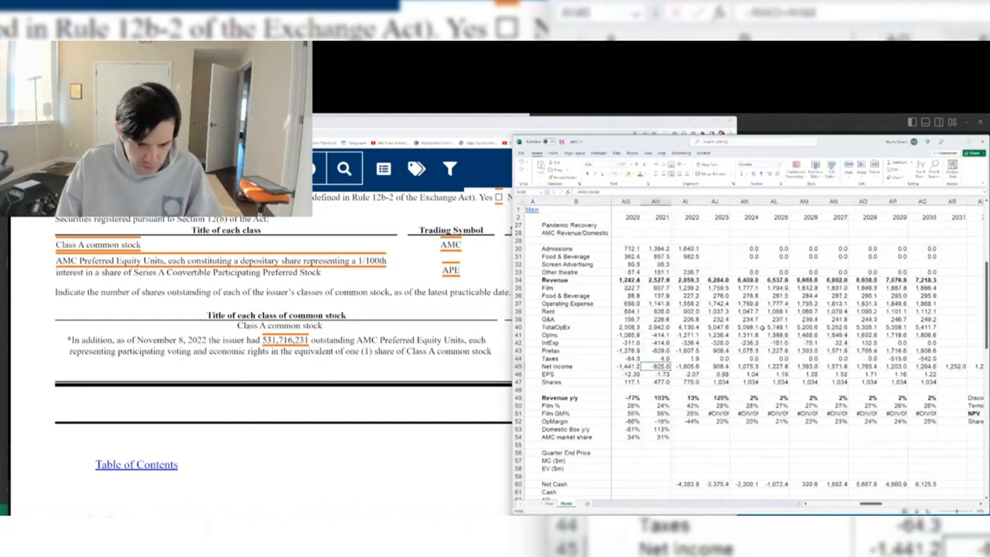
pyautogui.press('Up')
pyautogui.press('Up')
pyautogui.press('Up')
pyautogui.press('Up')
pyautogui.press('Up')
pyautogui.press('Up')
pyautogui.press('Up')
pyautogui.press('Up')
pyautogui.press('Up')
pyautogui.press('Up')
pyautogui.press('Up')
pyautogui.press('Right')
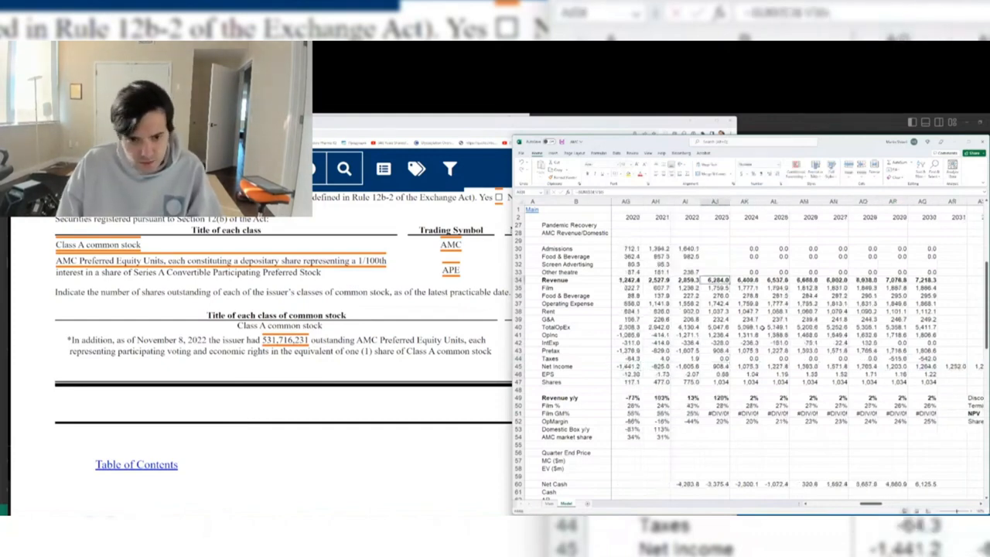
pyautogui.press('F2')
pyautogui.write('34*1.0')
pyautogui.press('Return')
pyautogui.press('Up')
pyautogui.hotkey('ctrl', 'c')
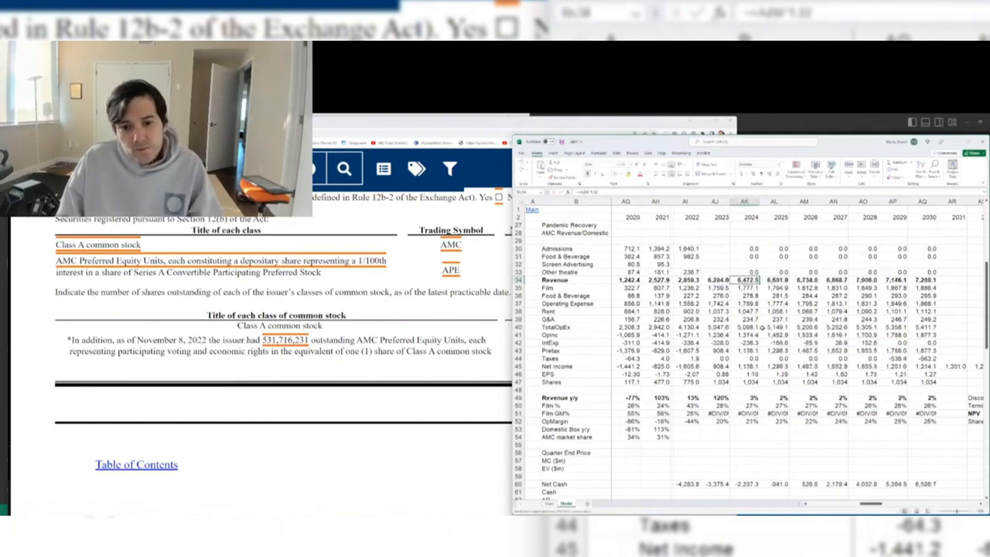
pyautogui.hotkey('ctrl', 'shift', 'Right')
pyautogui.hotkey('ctrl', 'v')
# - Review the Discount, Terminal, NPV and Share values beside the annual forecast
pyautogui.press('Right')
pyautogui.press('Right')
pyautogui.press('Right')
pyautogui.press('Right')
pyautogui.press('Right')
pyautogui.press('Right')
pyautogui.press('Right')
pyautogui.press('Right')
pyautogui.press('Right')
pyautogui.press('Right')
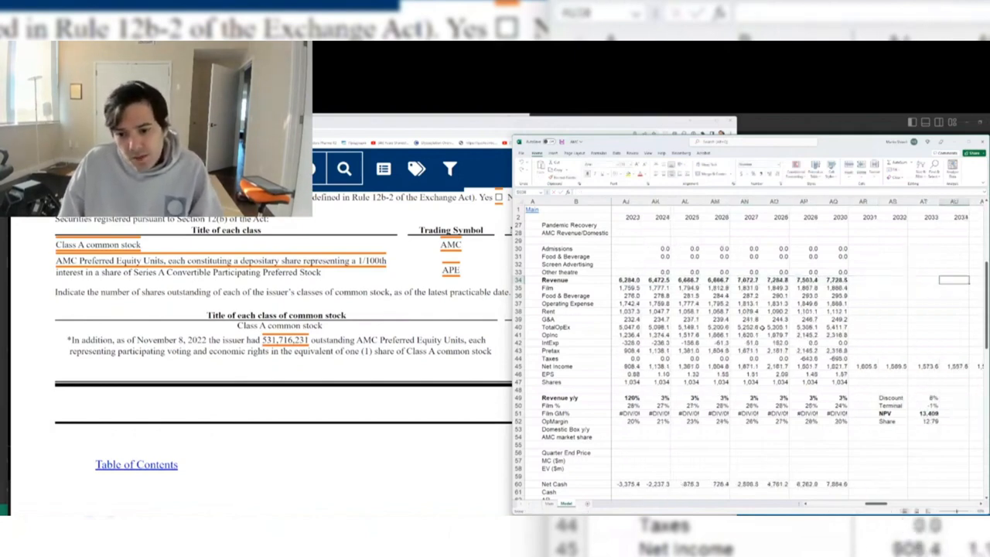
pyautogui.press('Left')
pyautogui.press('Left')
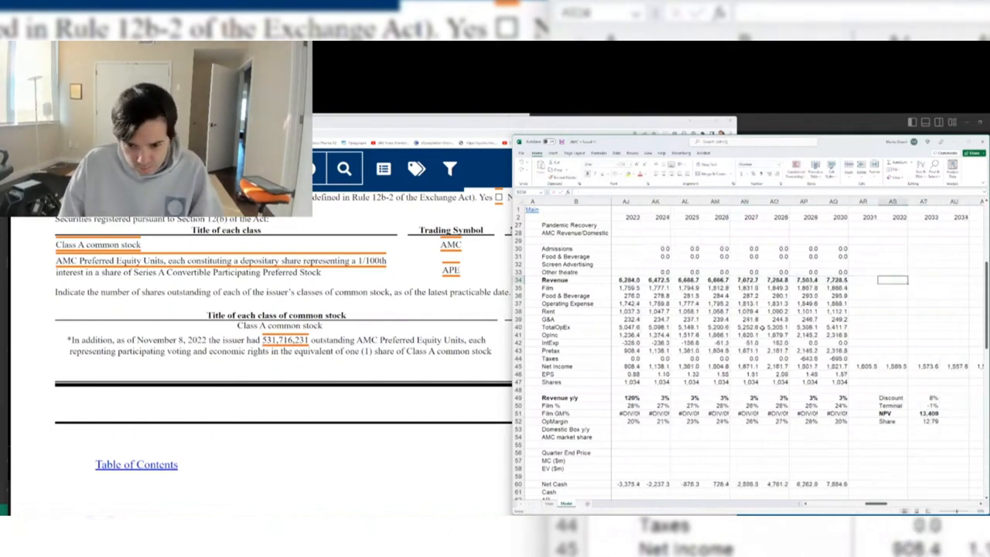
# - Review the 2021 to 2030 Revenue and operating cost rows and how they compare with the valuation block
pyautogui.press('Left')
pyautogui.press('Left')
pyautogui.press('Left')
pyautogui.press('Left')
pyautogui.press('Left')
pyautogui.press('Left')
pyautogui.press('Left')
pyautogui.press('Left')
pyautogui.press('Left')
pyautogui.press('Left')
pyautogui.press('Left')
pyautogui.press('Right')
pyautogui.press('Right')
pyautogui.press('Right')
pyautogui.press('Right')
pyautogui.press('Right')
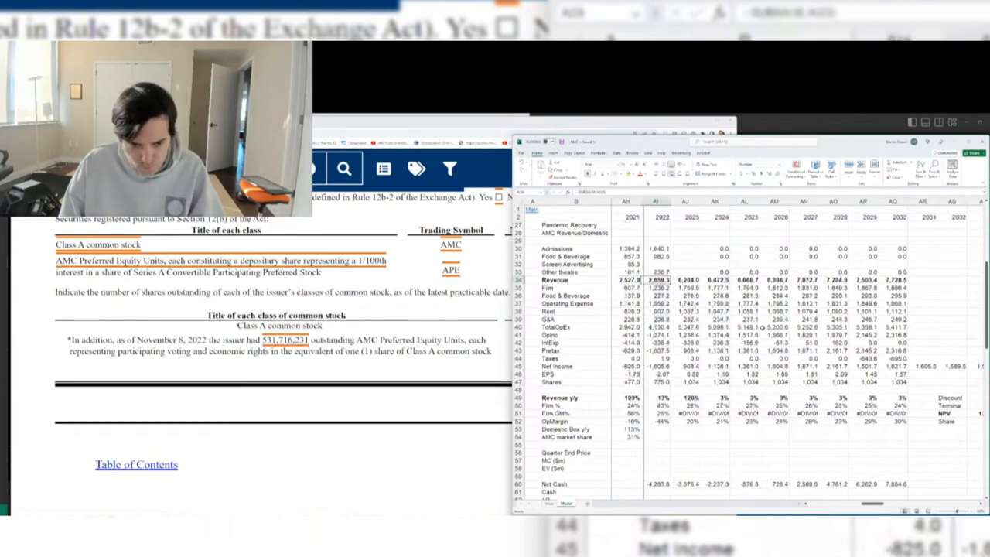
pyautogui.press('Right')
pyautogui.press('Right')
pyautogui.press('Right')
pyautogui.press('Right')
pyautogui.press('Down')
pyautogui.press('Down')
pyautogui.press('Down')
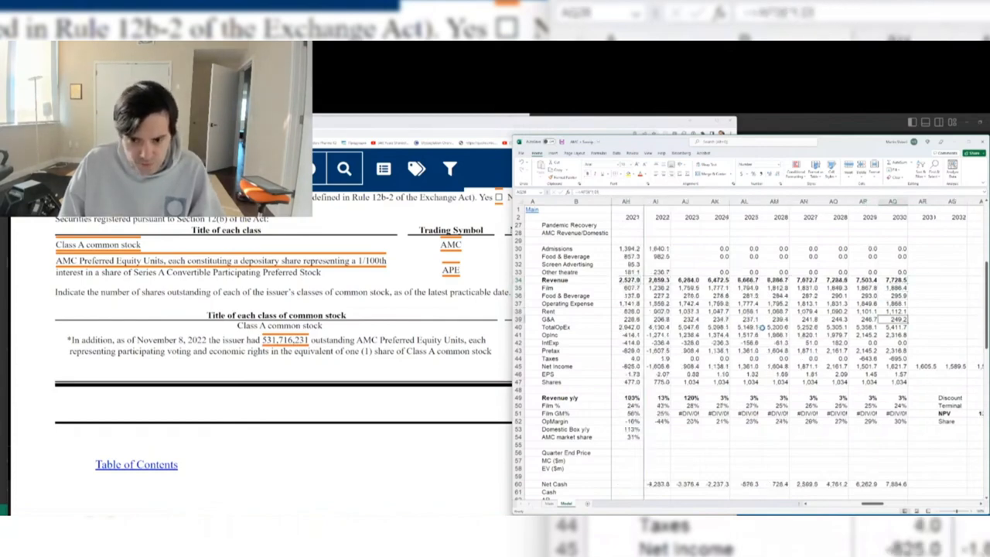
pyautogui.hscroll(3, 761, 328)
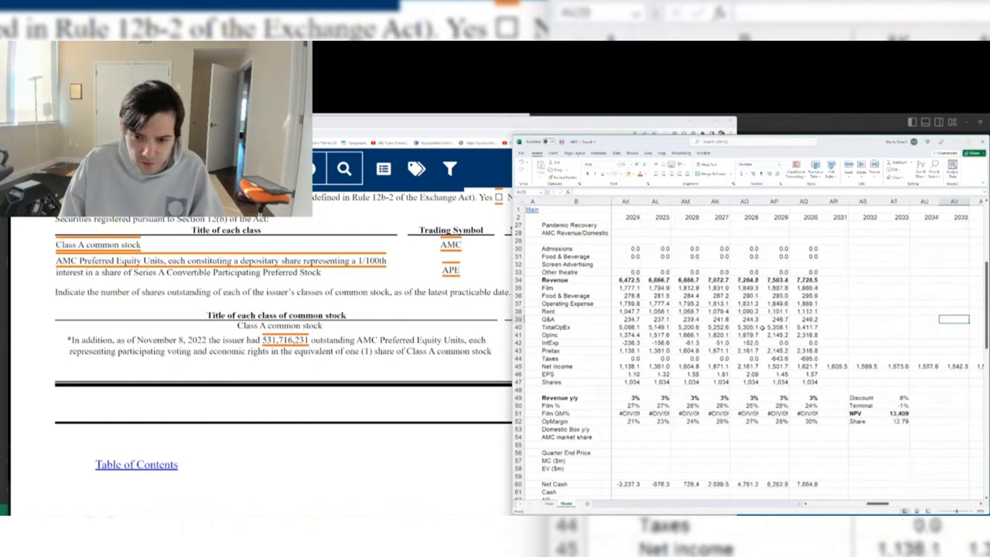
pyautogui.press('Left')
pyautogui.press('Up')
pyautogui.press('Up')
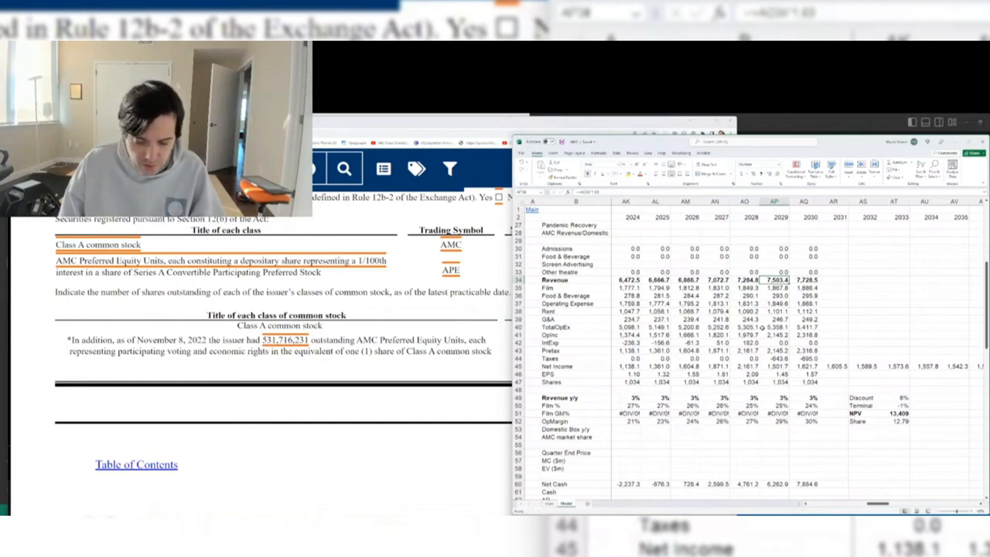
# - Change the 2024 Revenue formula to 4% growth over 2023 and copy it across the Revenue row through 2030
pyautogui.press('Left')
pyautogui.press('Left')
pyautogui.press('Left')
pyautogui.press('Left')
pyautogui.press('Left')
pyautogui.press('Left')
pyautogui.press('Left')
pyautogui.press('Left')
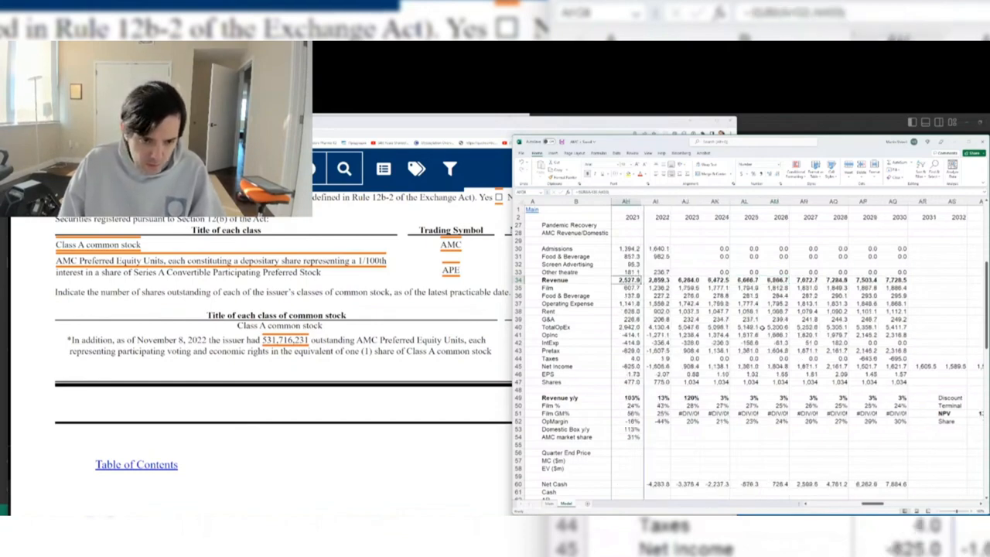
pyautogui.press('Right')
pyautogui.press('Right')
pyautogui.press('Right')
pyautogui.press('F2')
pyautogui.press('BackSpace')
pyautogui.write('4')
pyautogui.press('Tab')
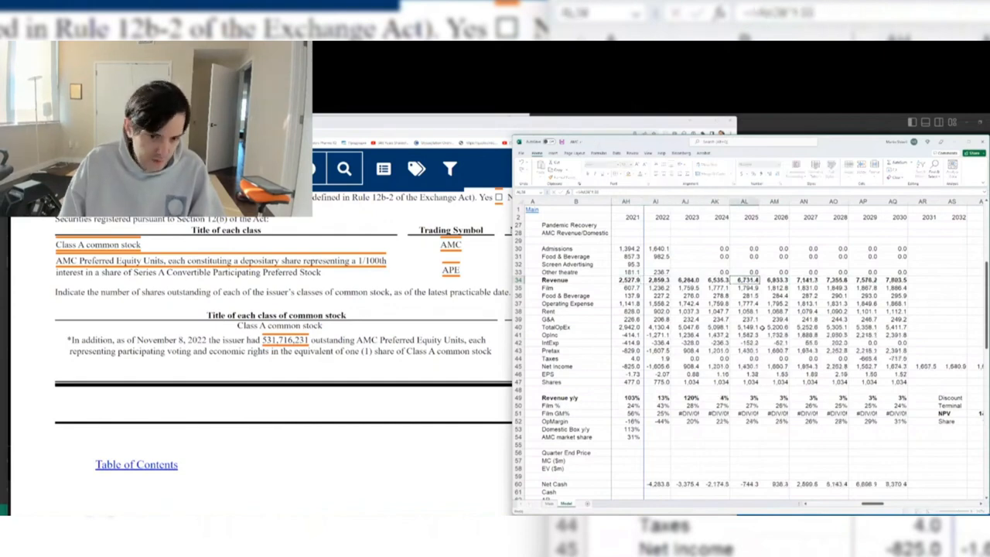
pyautogui.press('Left')
pyautogui.hotkey('ctrl', 'c')
pyautogui.hotkey('ctrl', 'shift', 'Right')
pyautogui.hotkey('ctrl', 'v')
pyautogui.press('Escape')
# - Check the NPV and Share value in the valuation block against the current revenue growth assumption
pyautogui.press('Right')
pyautogui.press('Right')
pyautogui.press('Right')
pyautogui.press('Right')
pyautogui.press('Right')
pyautogui.press('Right')
pyautogui.press('Right')
pyautogui.press('Right')
pyautogui.press('Right')
pyautogui.press('Right')
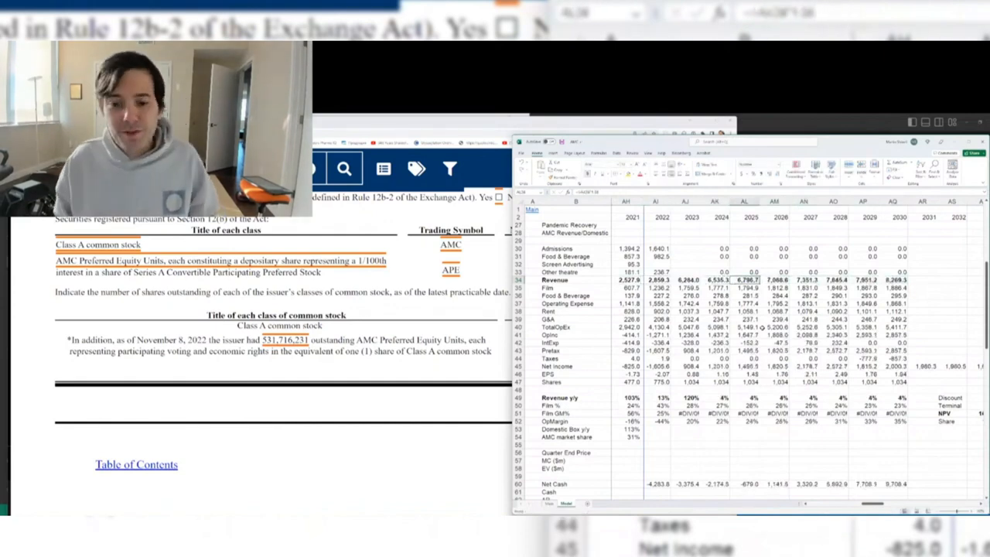
pyautogui.press('Left')
pyautogui.hotkey('ctrl', 'Down')
pyautogui.hotkey('ctrl', 'Down')
pyautogui.hotkey('ctrl', 'Down')
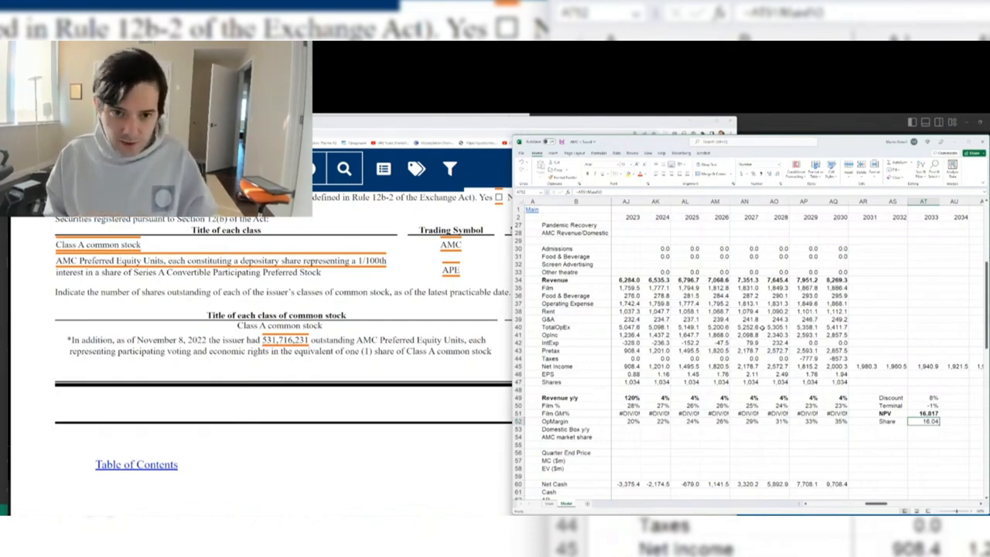
# - Switch to the browser, go through the AMC filing and investor relations tabs, and close the browser windows
pyautogui.hotkey('alt', 'Tab')
pyautogui.hotkey('ctrl', 'Tab')
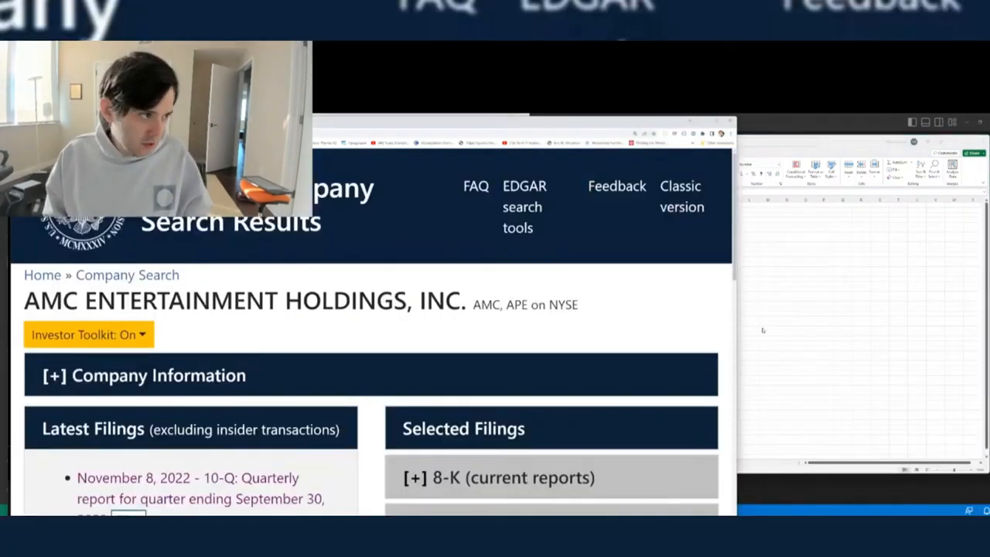
pyautogui.hotkey('ctrl', 'Tab')
pyautogui.hotkey('ctrl', 'Tab')
pyautogui.hotkey('alt', 'F4')
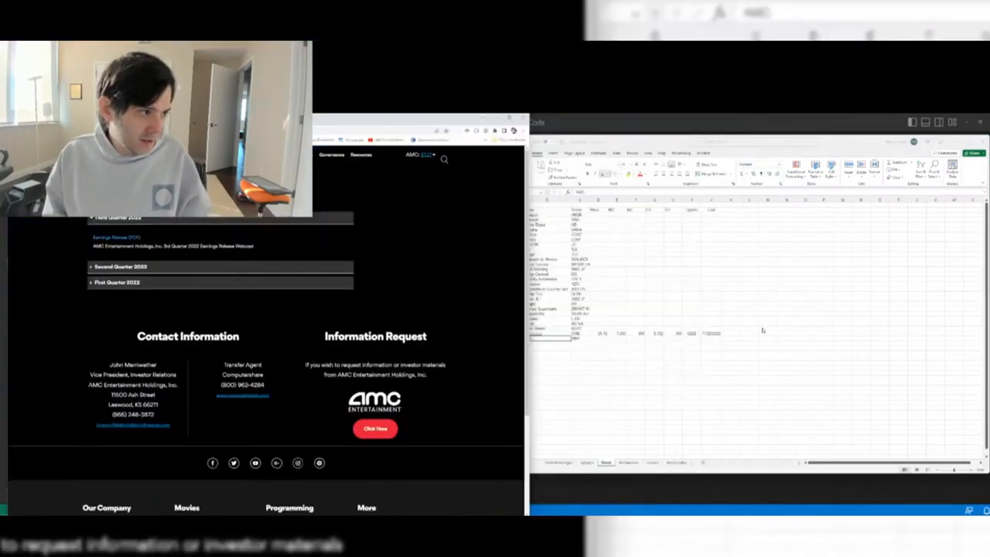
pyautogui.hotkey('ctrl', 'Tab')
pyautogui.hotkey('ctrl', 'Tab')
pyautogui.hotkey('ctrl', 'Tab')
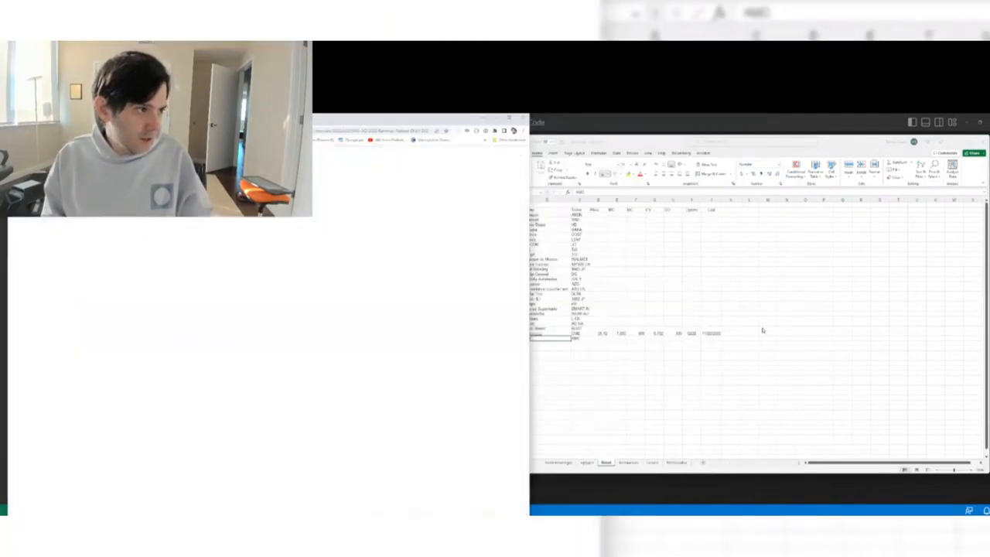
pyautogui.hotkey('alt', 'F4')
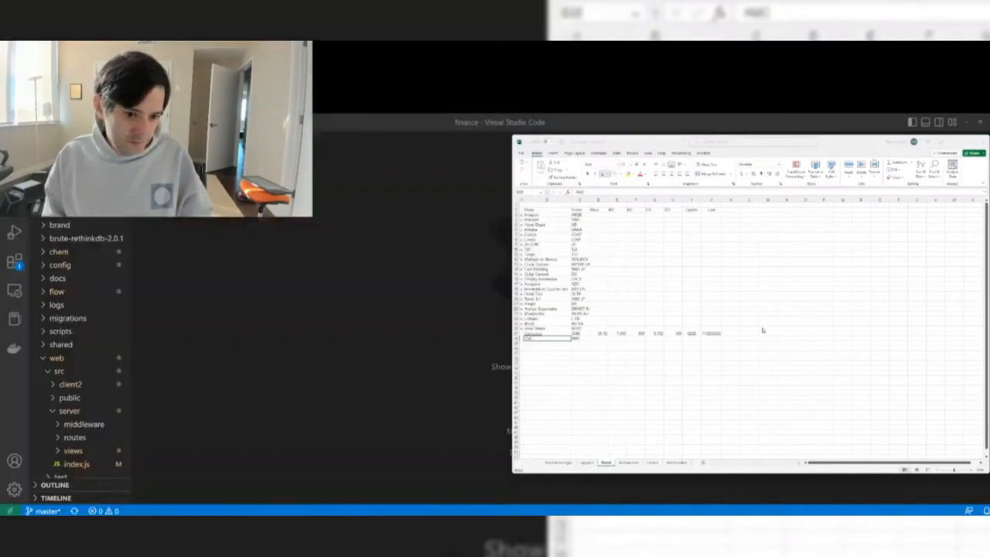